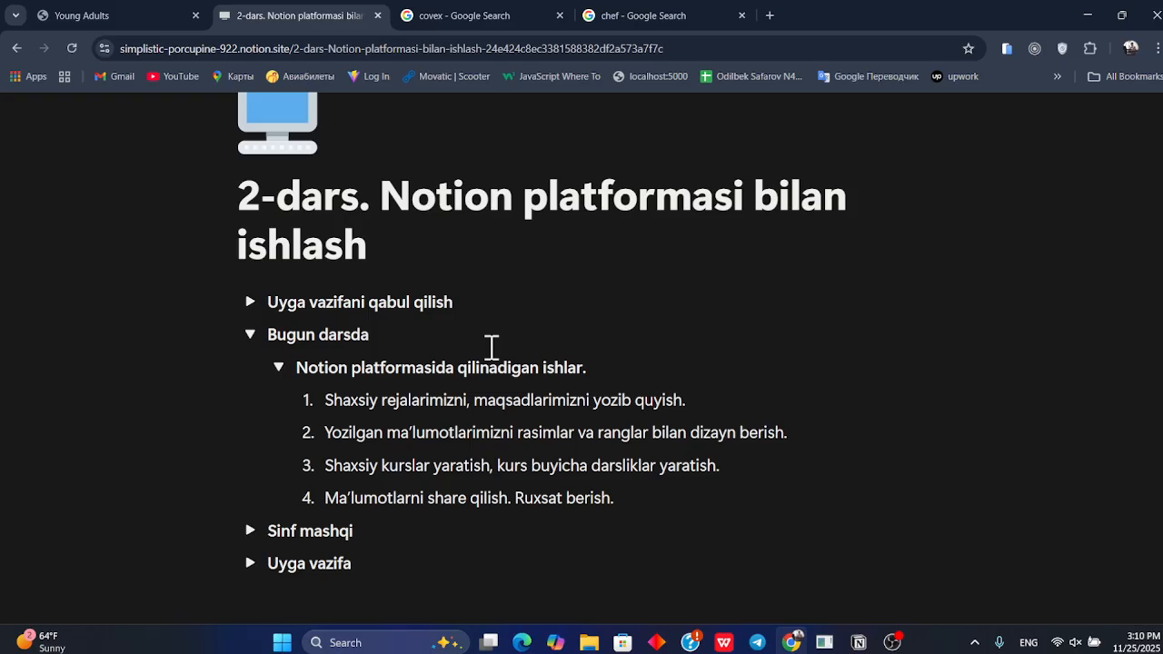
Switch to the Notion desktop app and open the Additional Courses page from the sidebar
scroll(574, 350, "up", 1)
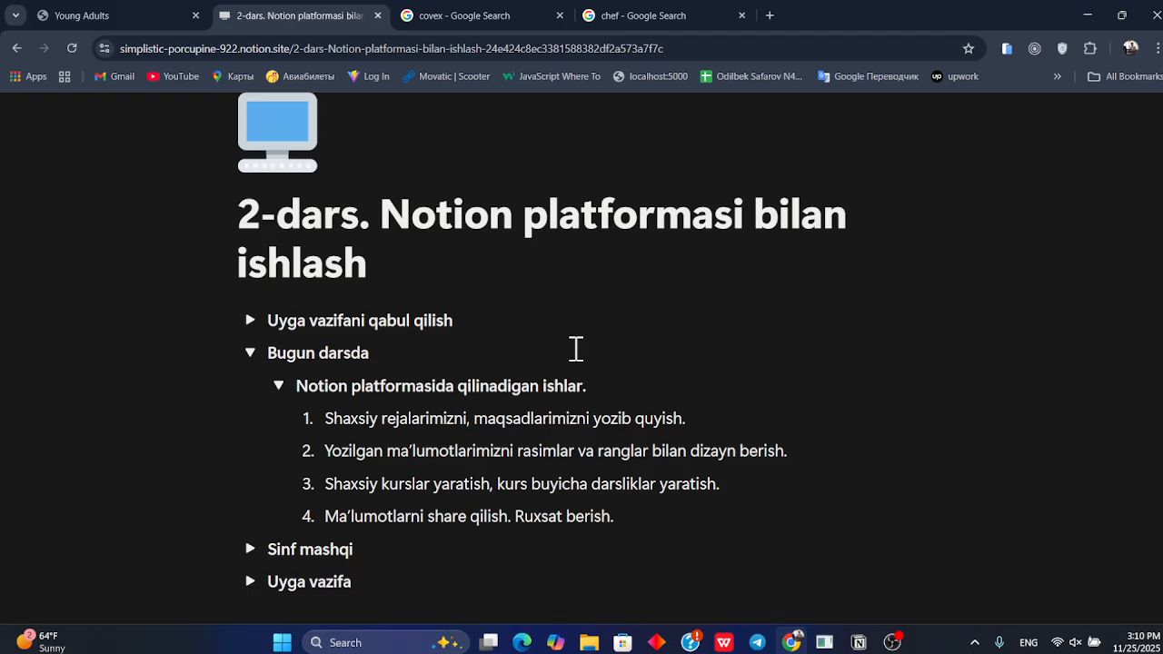
key("alt+Tab")
key("alt+Tab")
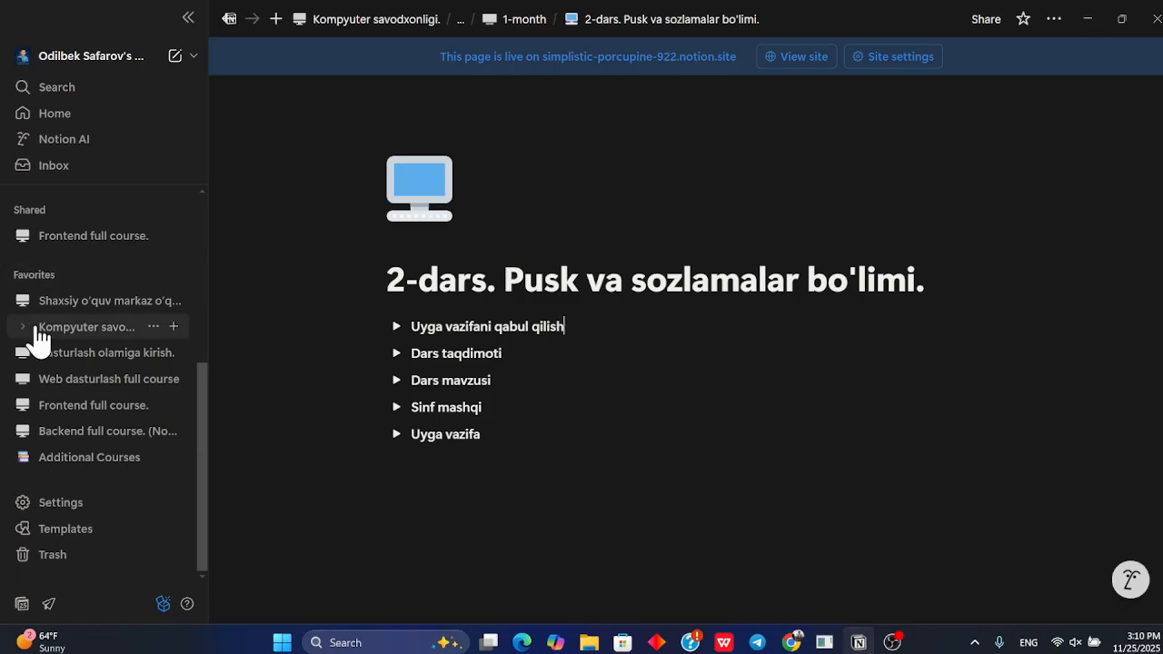
left_click(95, 462)
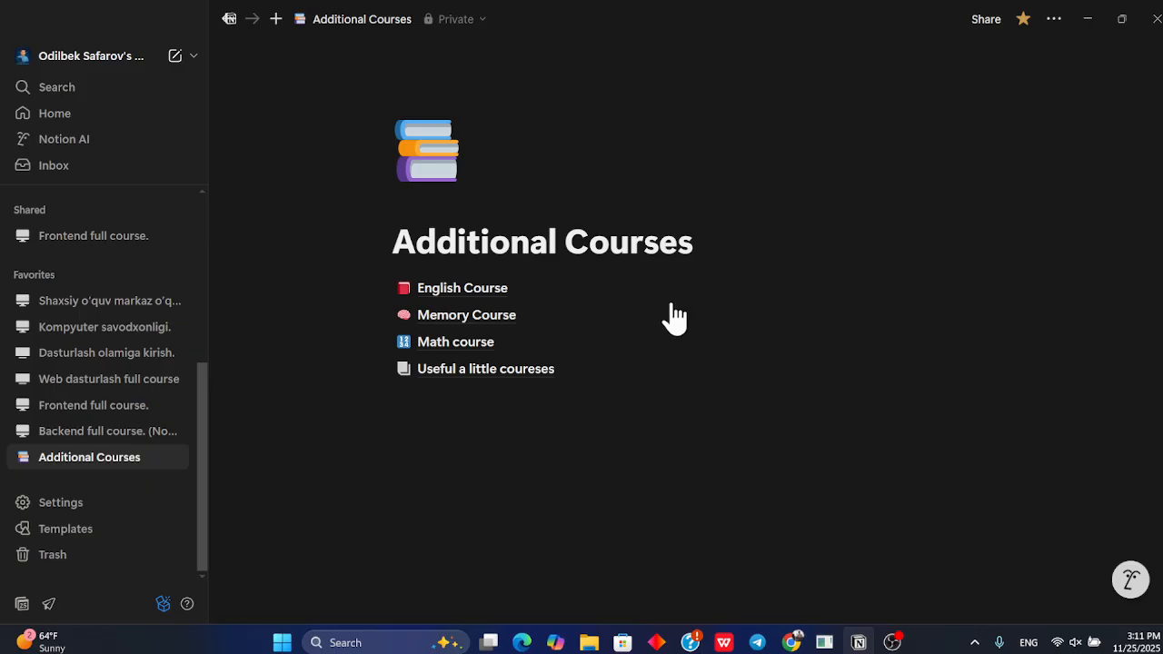
Examine the Additional Courses page title by selecting it
left_click_drag(724, 245, 390, 252)
left_click(652, 247)
left_click_drag(724, 238, 298, 248)
left_click_drag(716, 248, 386, 255)
left_click(386, 255)
left_click(699, 239)
left_click_drag(728, 246, 382, 260)
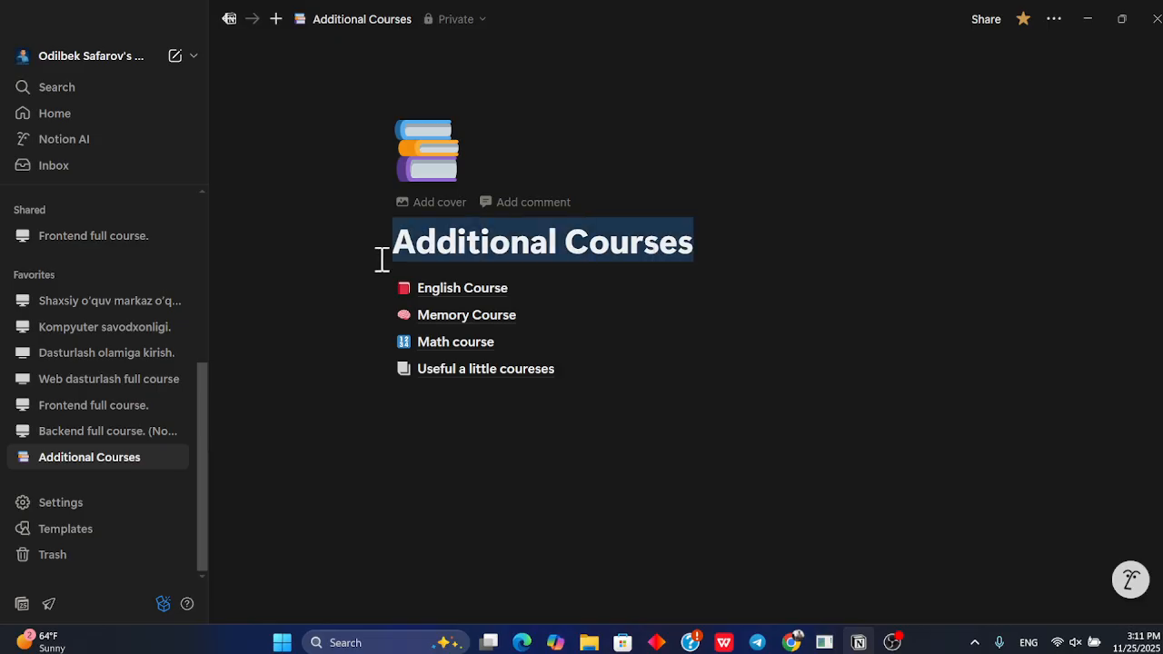
left_click(727, 254)
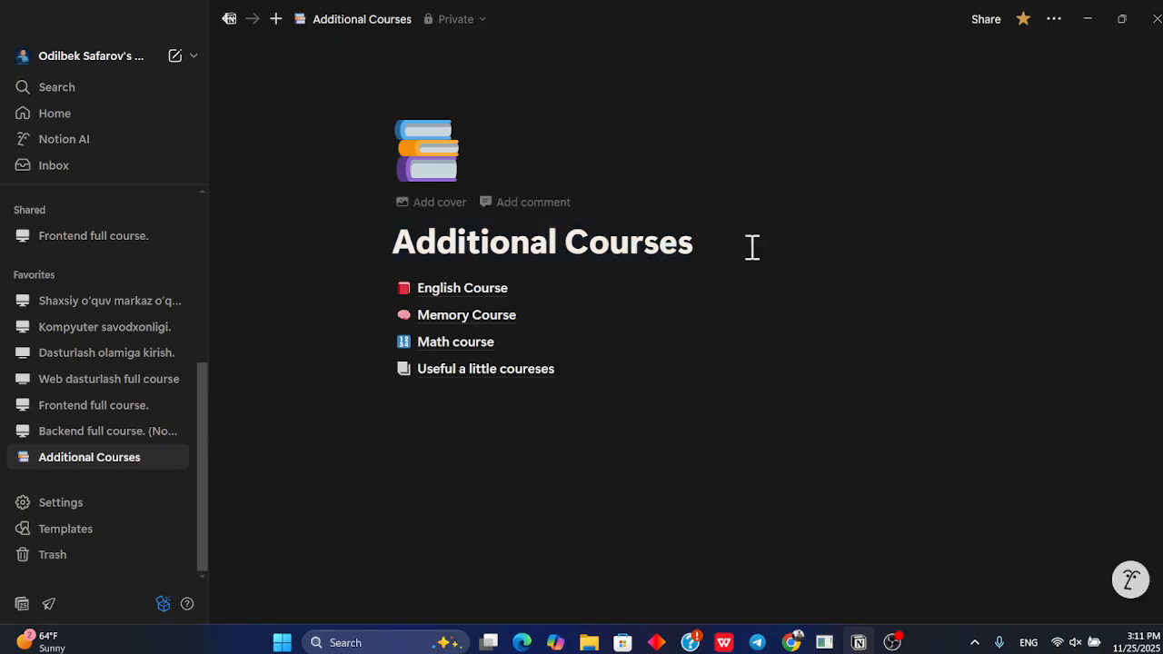
left_click_drag(752, 246, 309, 257)
left_click(701, 243)
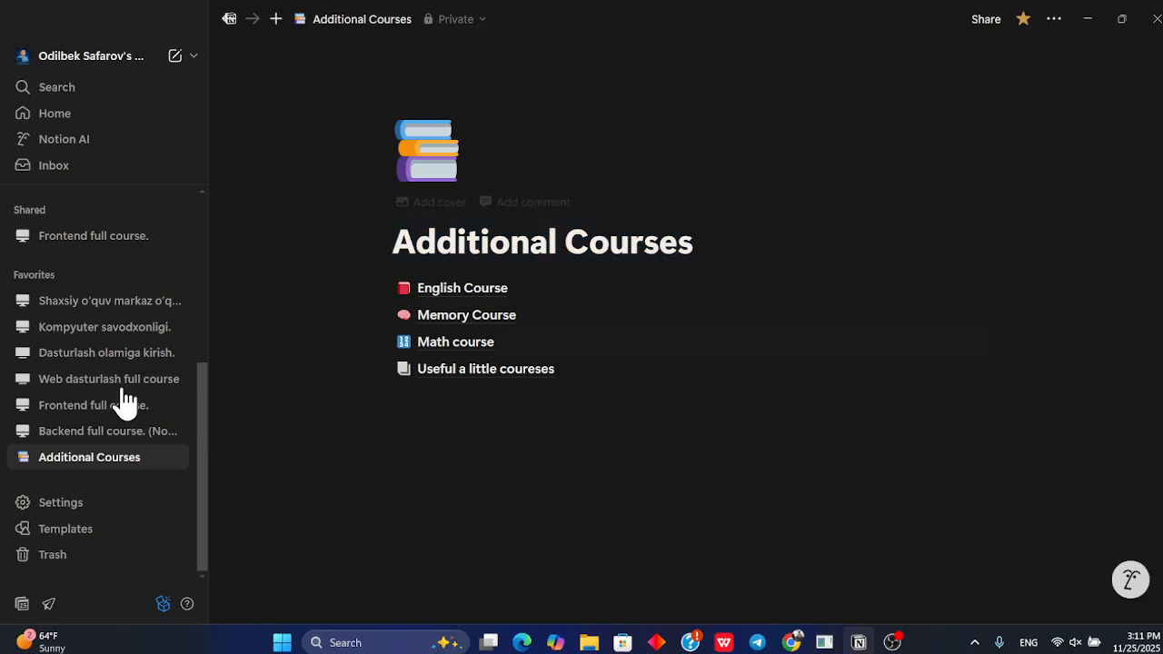
Review the subpages listed on the Additional Courses page and their previews
scroll(72, 382, "up", 3)
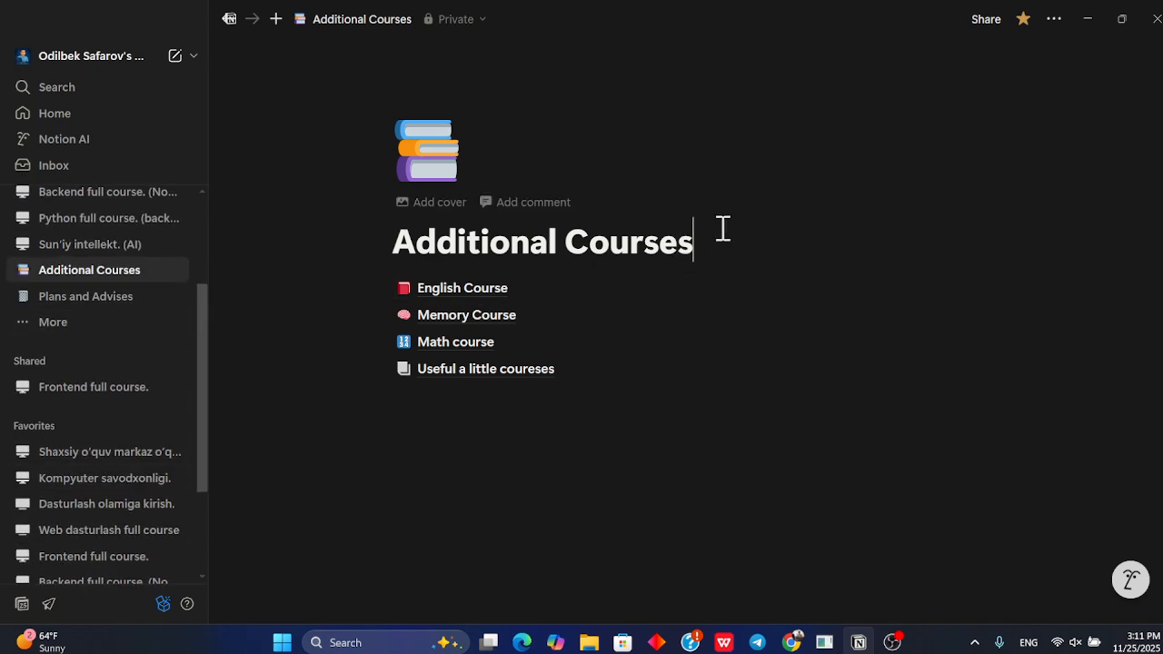
left_click_drag(722, 228, 397, 238)
left_click(775, 262)
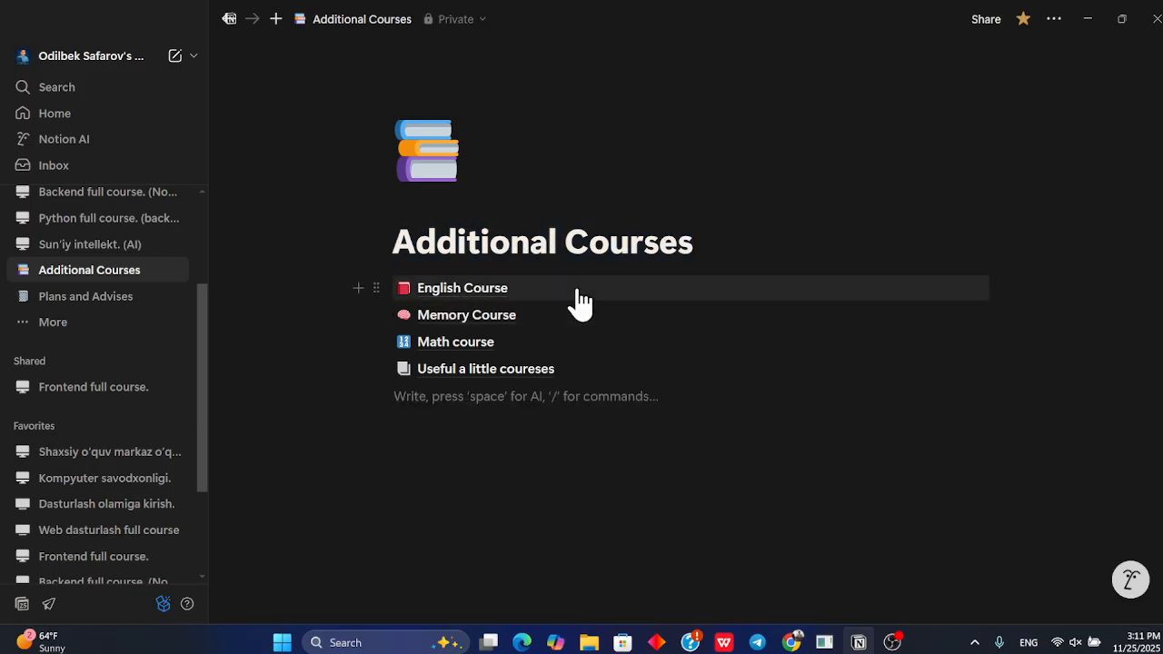
mouse_move(516, 318)
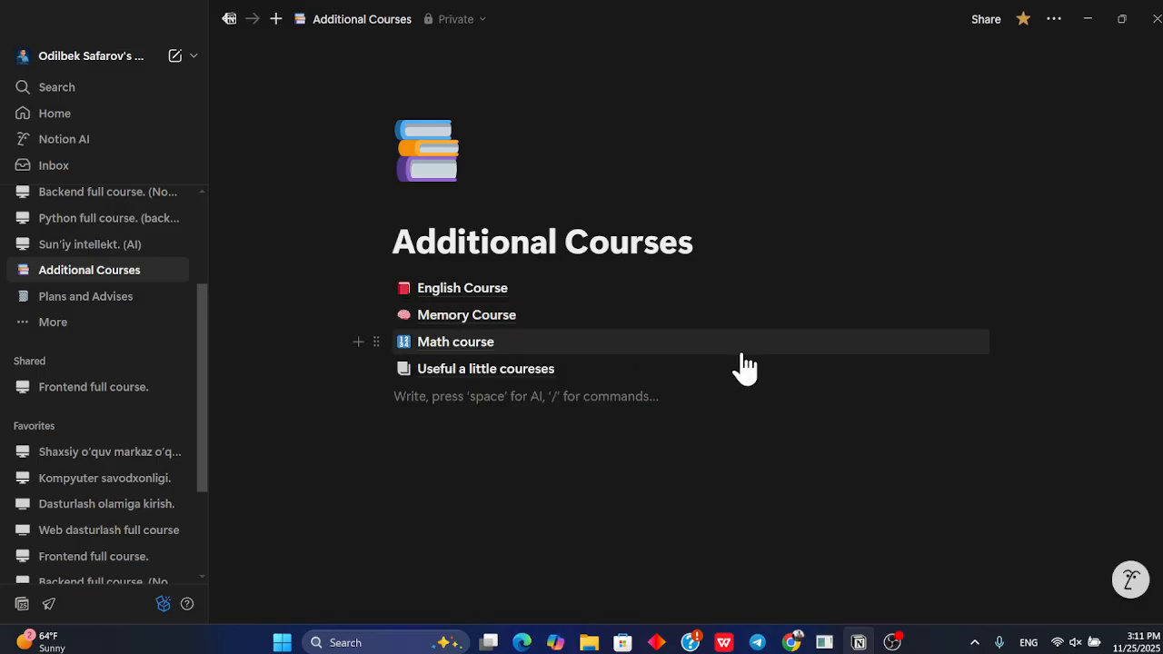
mouse_move(556, 379)
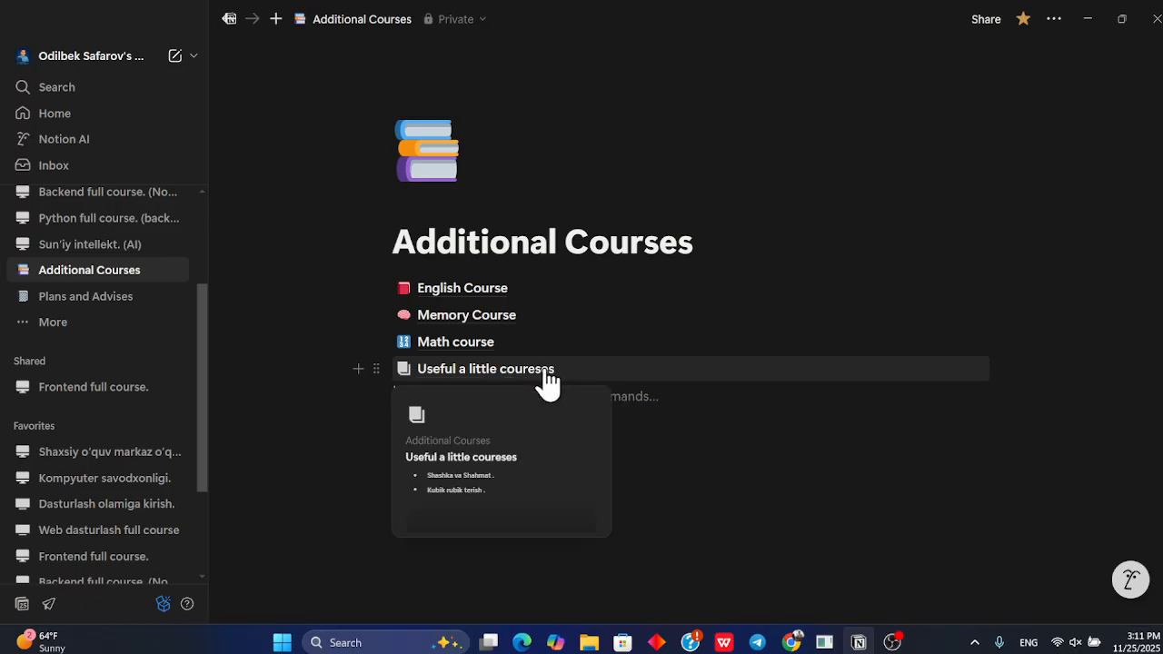
left_click_drag(717, 233, 348, 250)
left_click(622, 247)
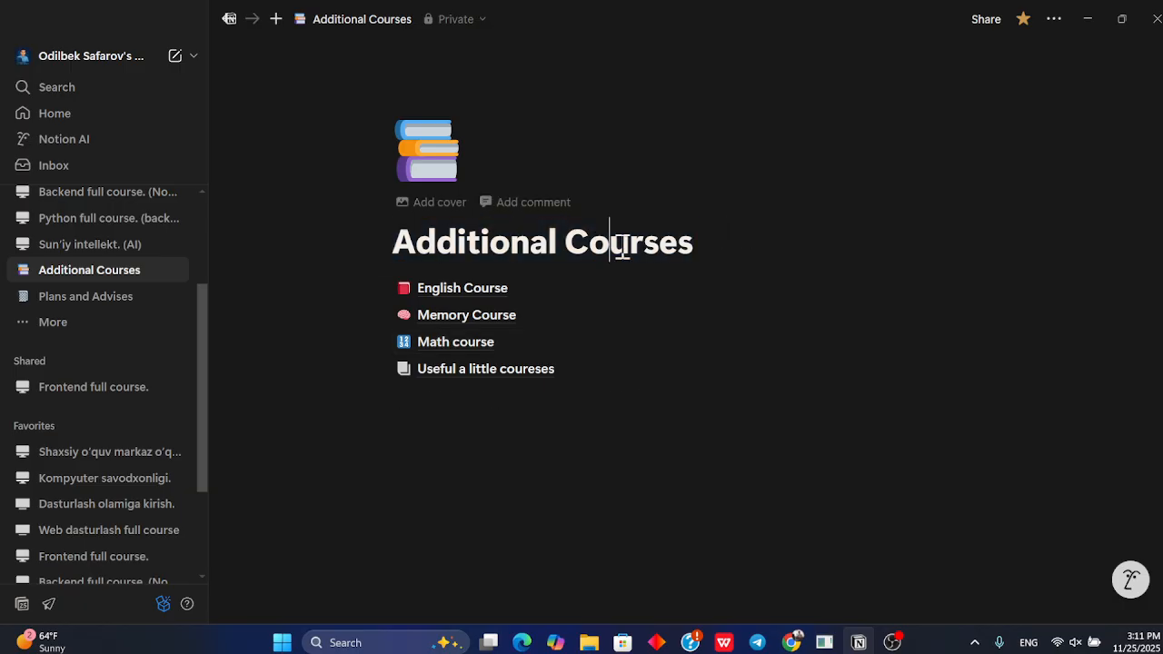
left_click_drag(745, 246, 380, 246)
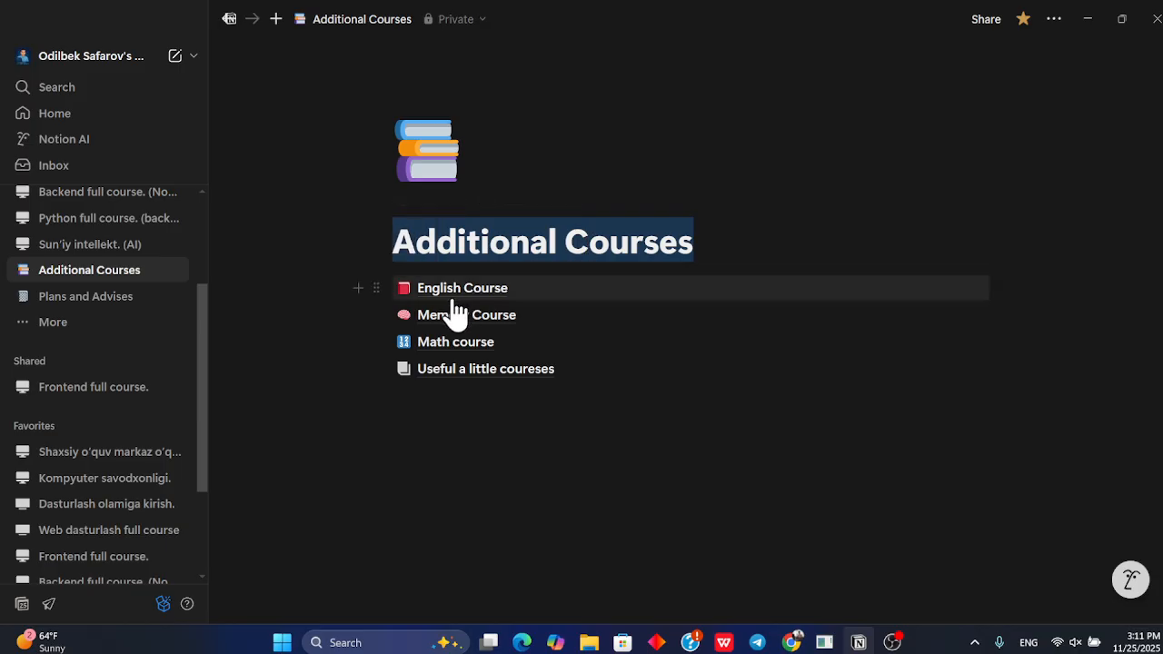
left_click(713, 249)
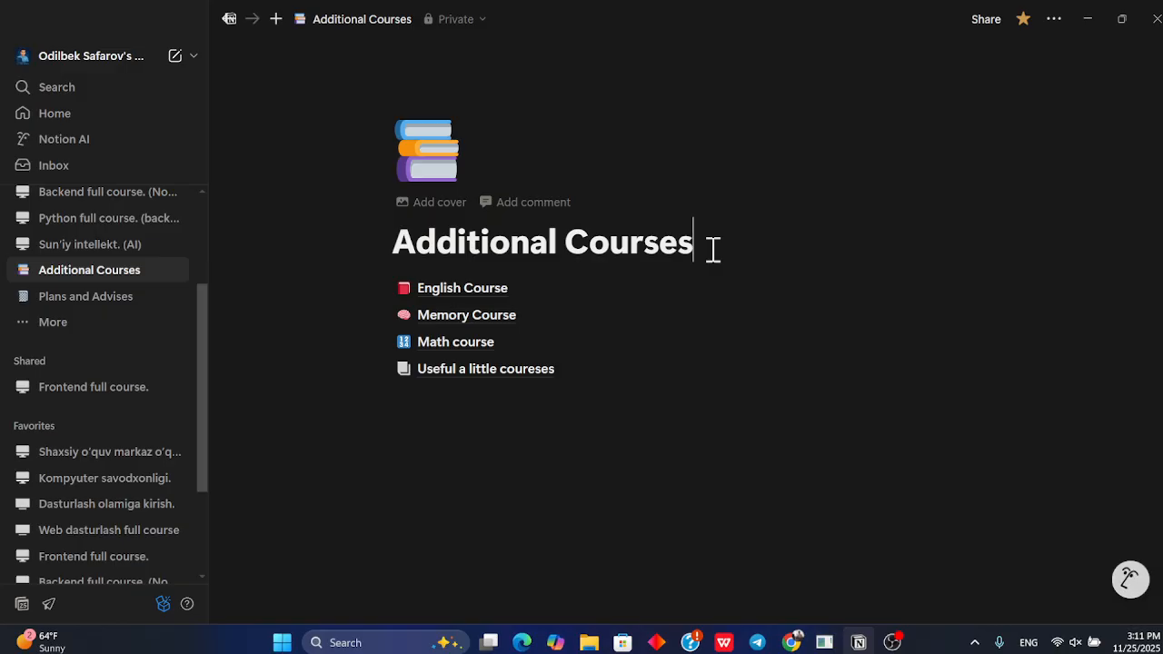
Open the English Course subpage and examine its title and cover
left_click(474, 300)
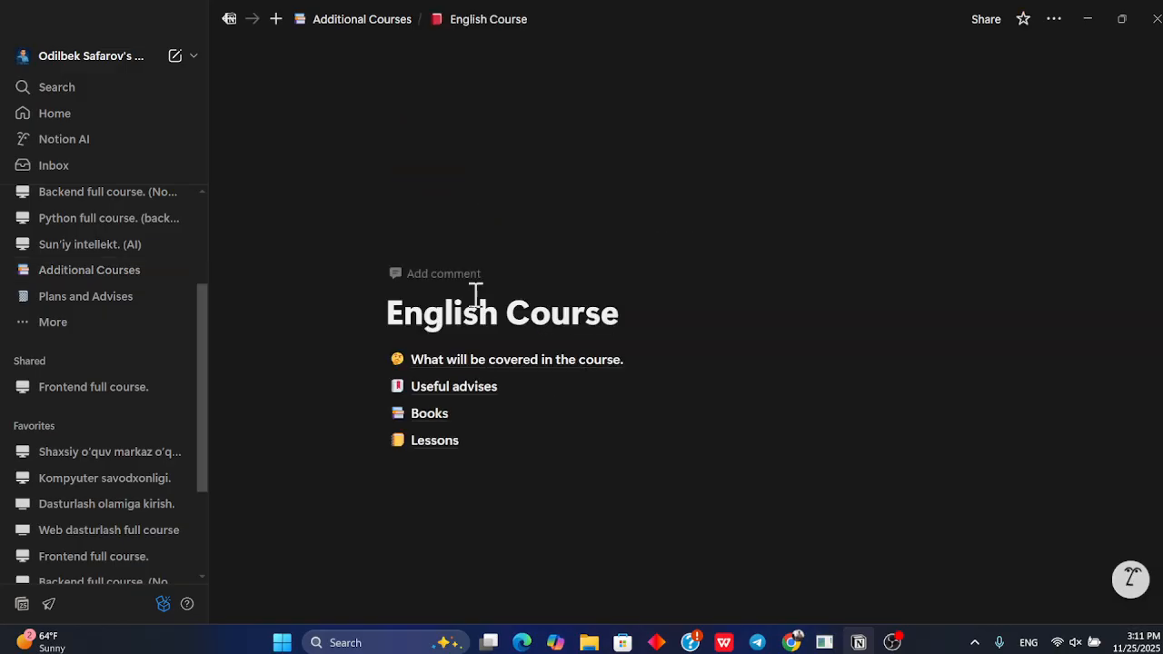
triple_click(596, 313)
left_click(657, 312)
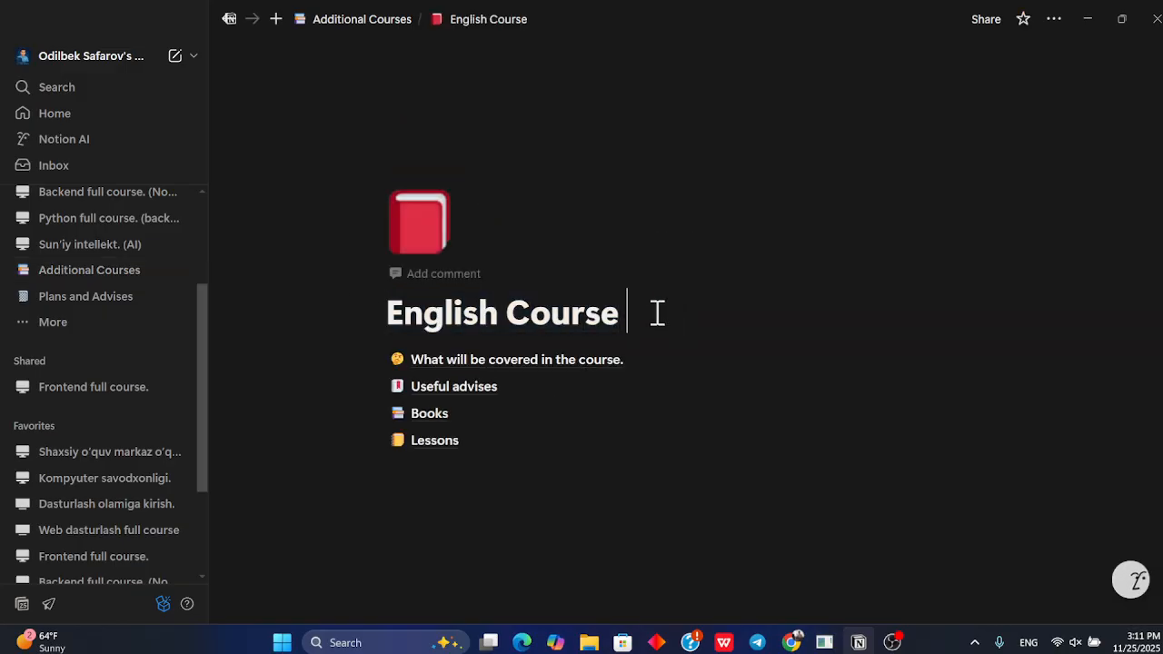
left_click(370, 18)
left_click(459, 289)
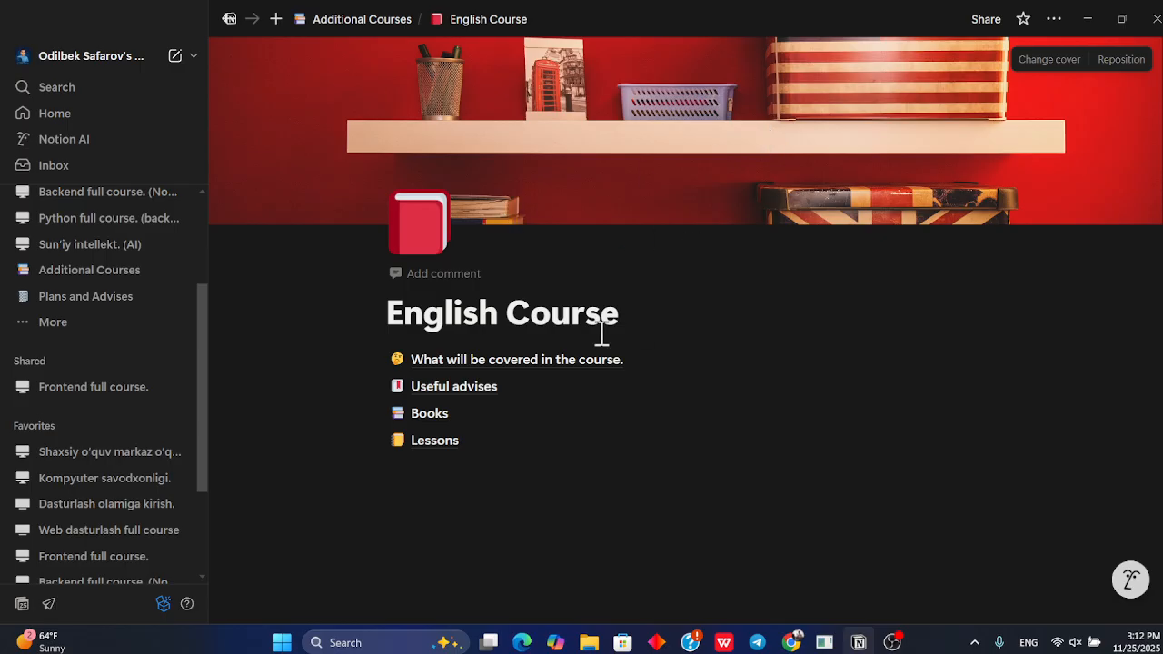
Open the 'What will be covered in the course.' subpage of English Course
mouse_move(555, 376)
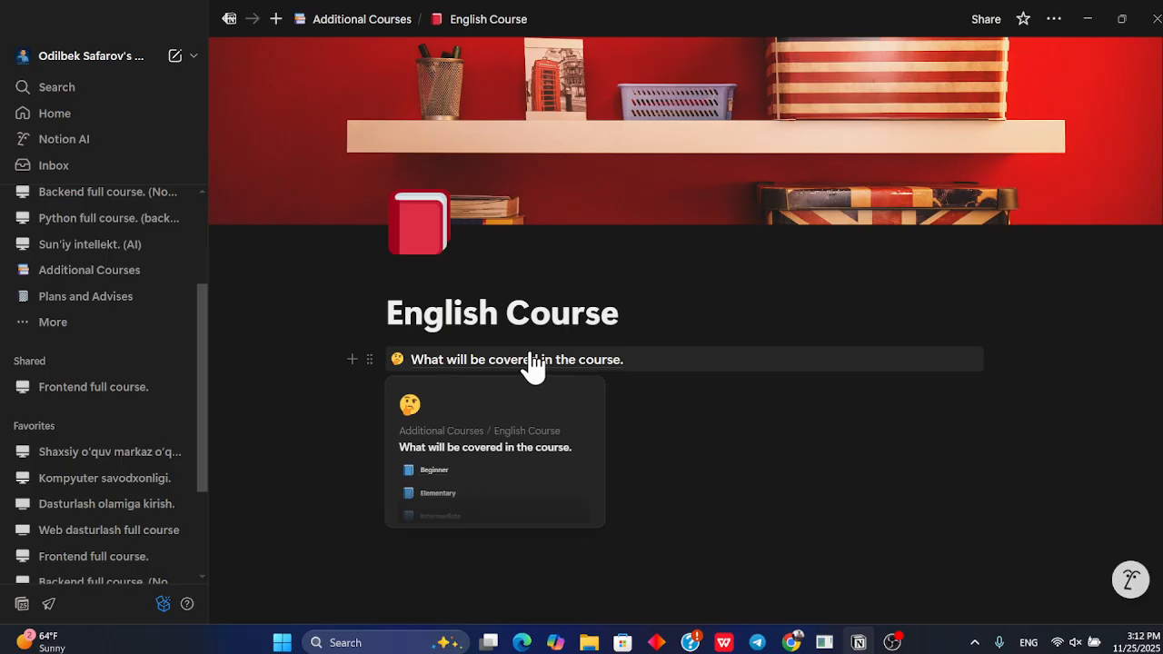
left_click(578, 363)
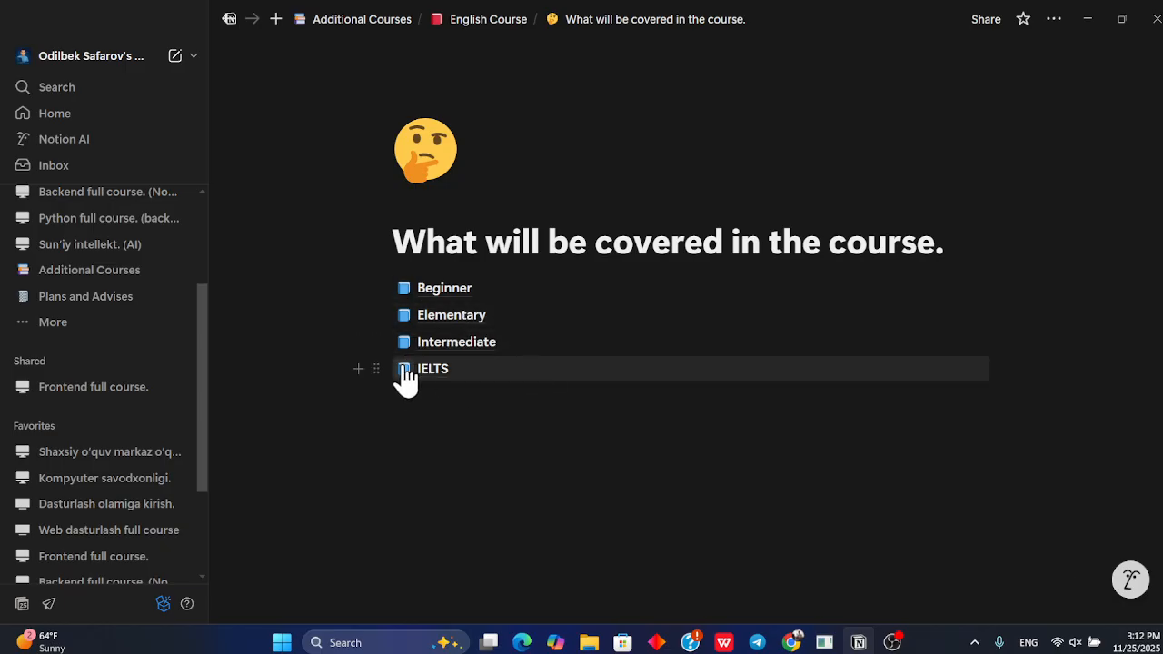
left_click(476, 25)
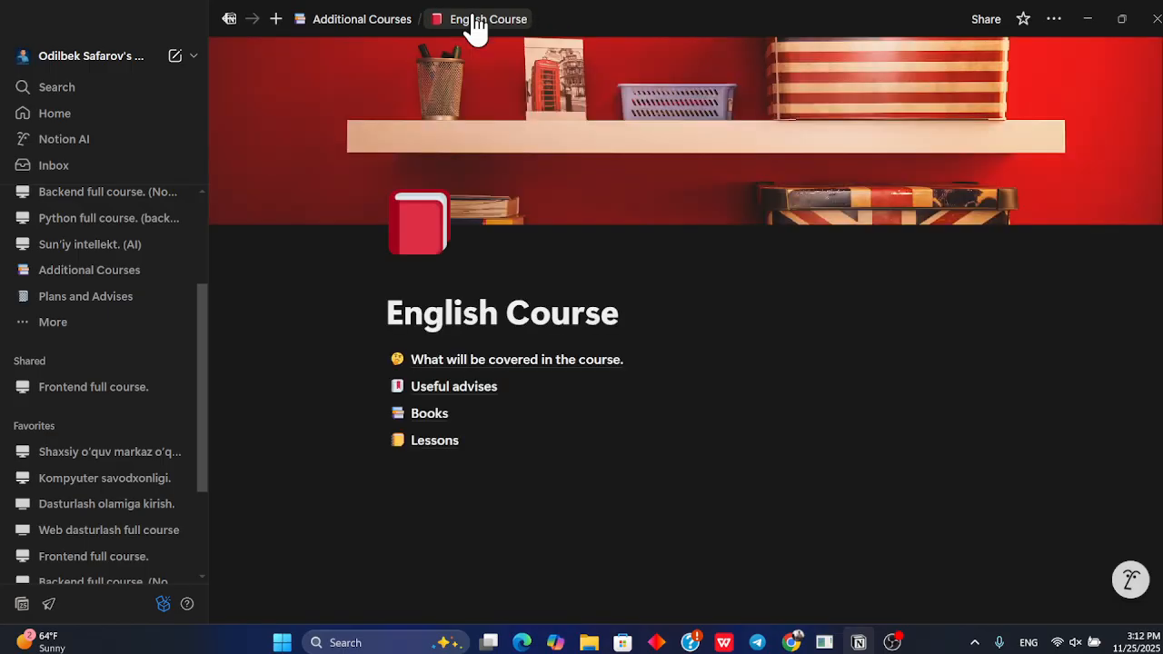
left_click(386, 20)
left_click(526, 297)
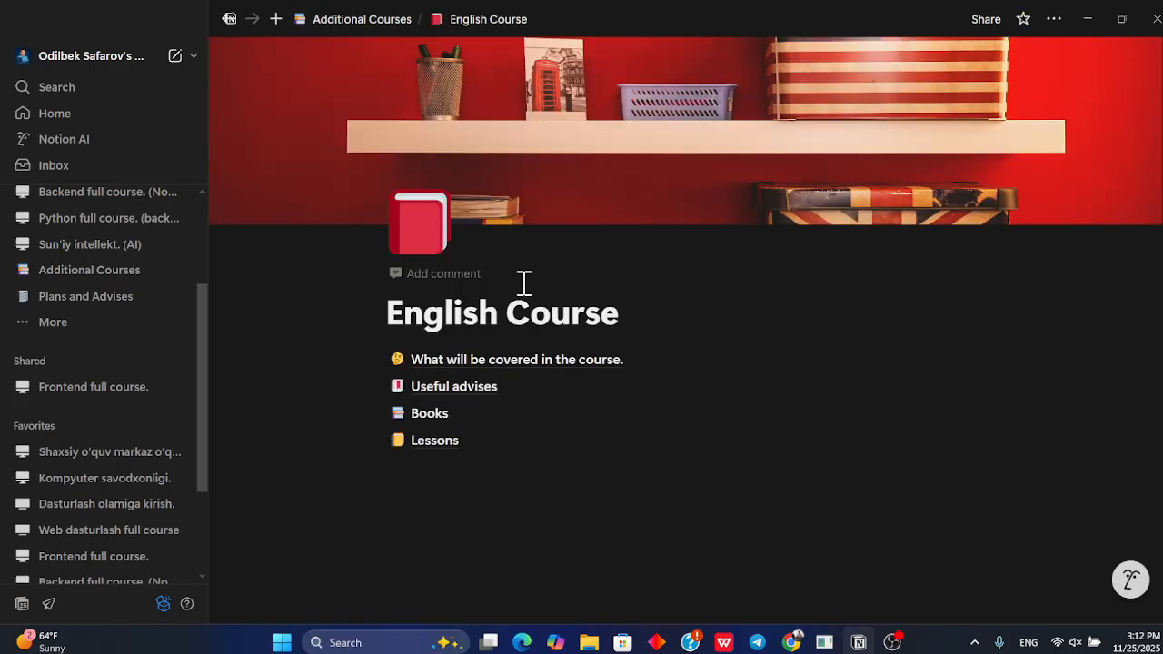
left_click(522, 363)
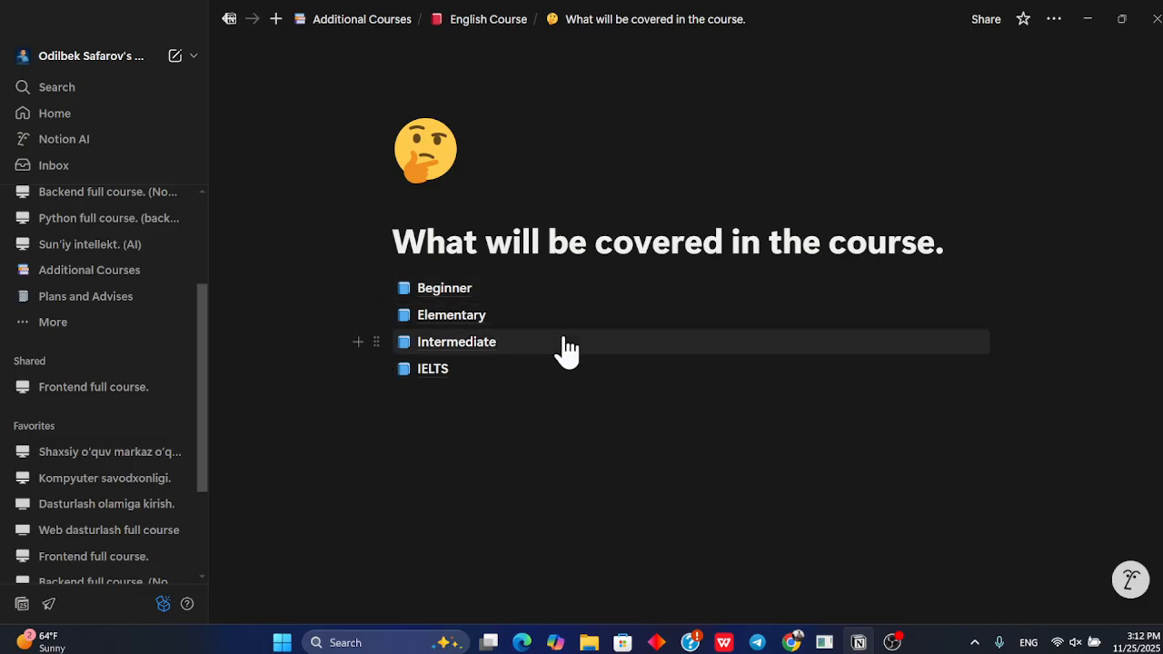
Open the Beginner level's 1-month page and highlight its first topic
left_click(495, 295)
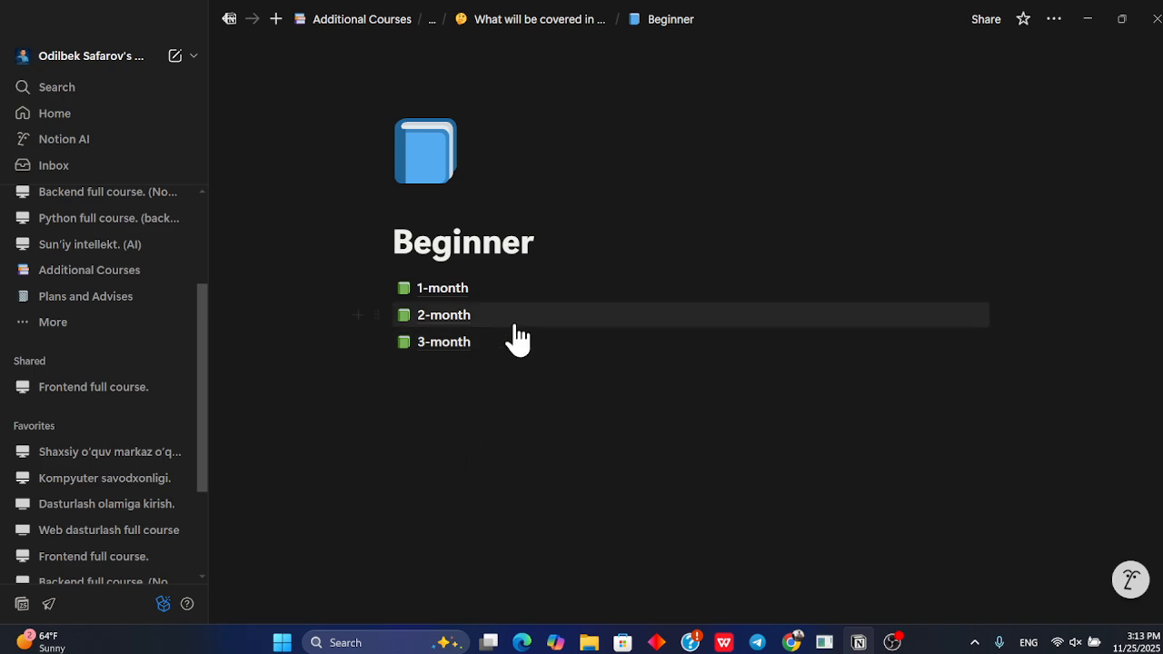
left_click(477, 290)
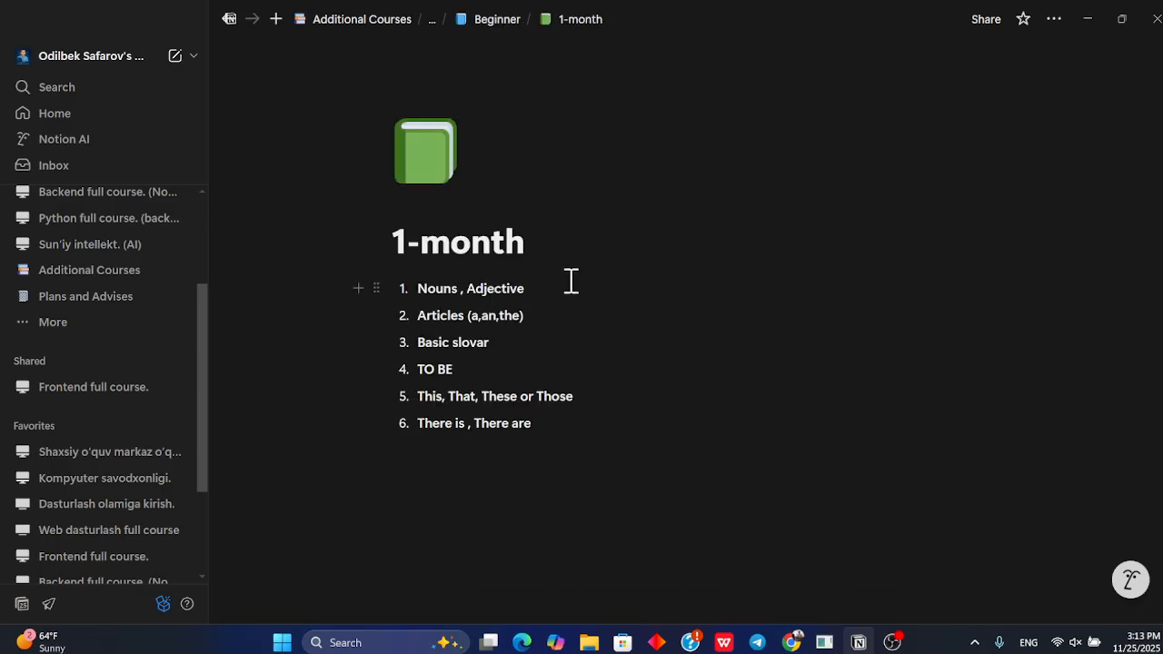
left_click_drag(571, 281, 403, 302)
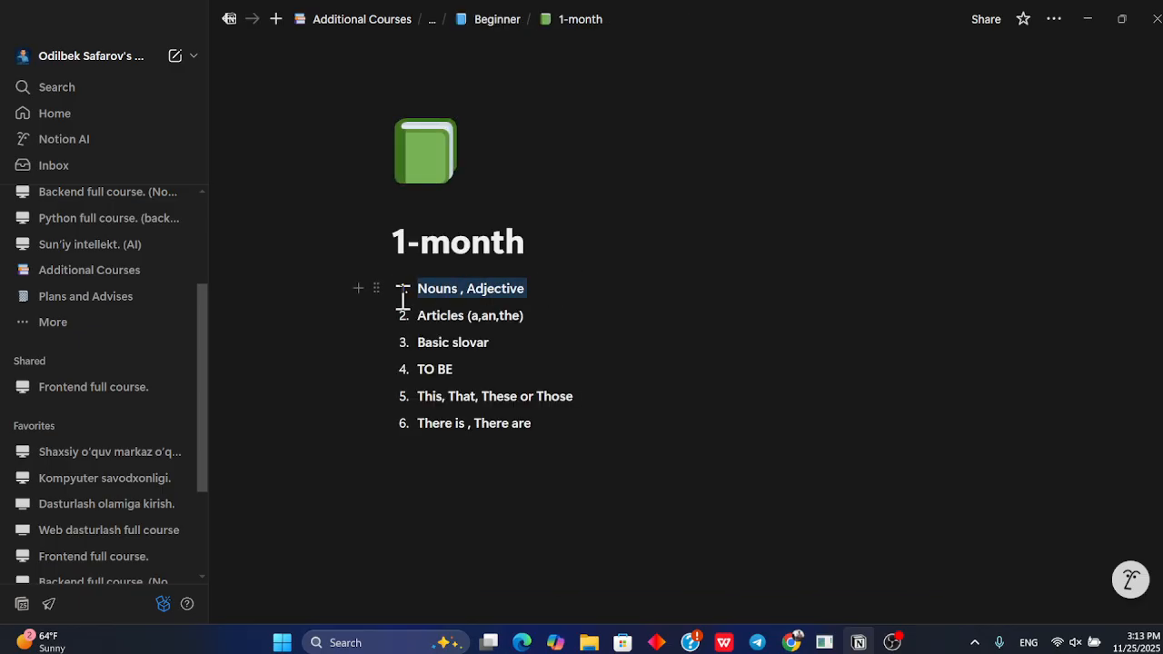
left_click(551, 320)
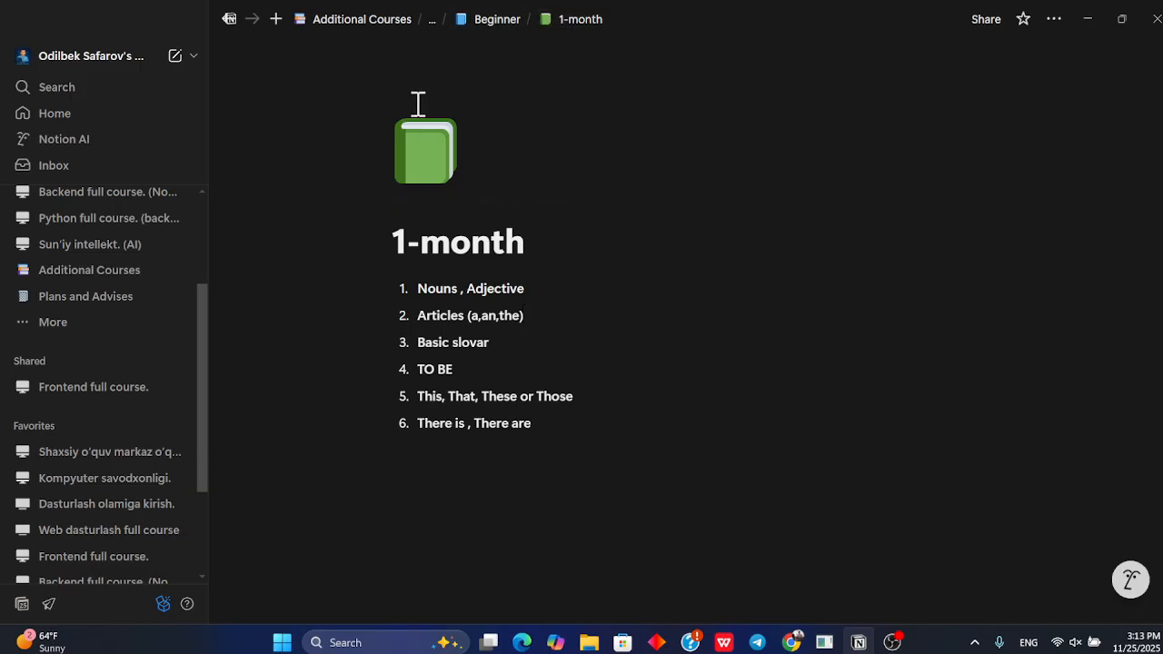
Compare the Beginner level's 2-month and 3-month pages with the 1-month topic list
left_click(498, 20)
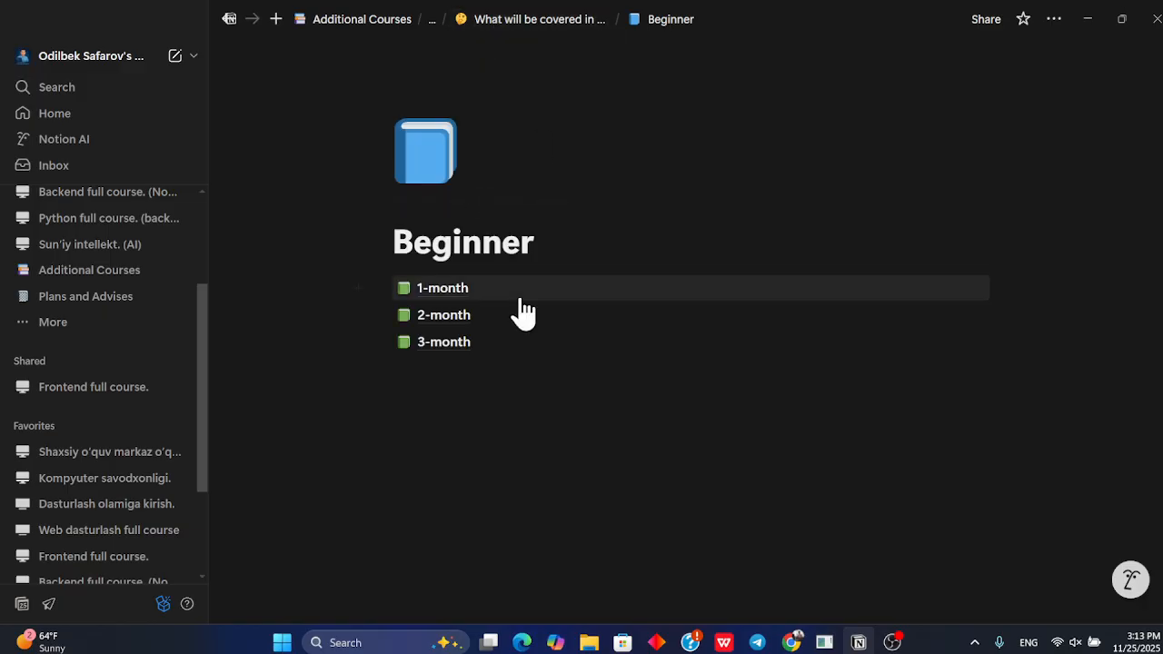
left_click(464, 318)
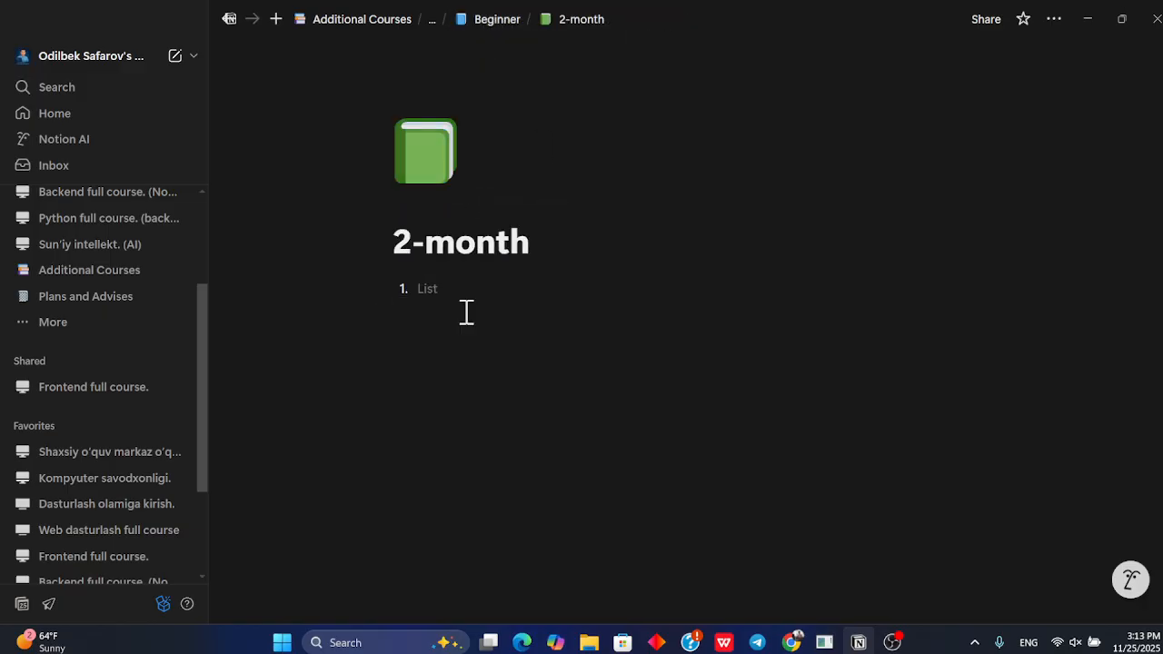
left_click(502, 19)
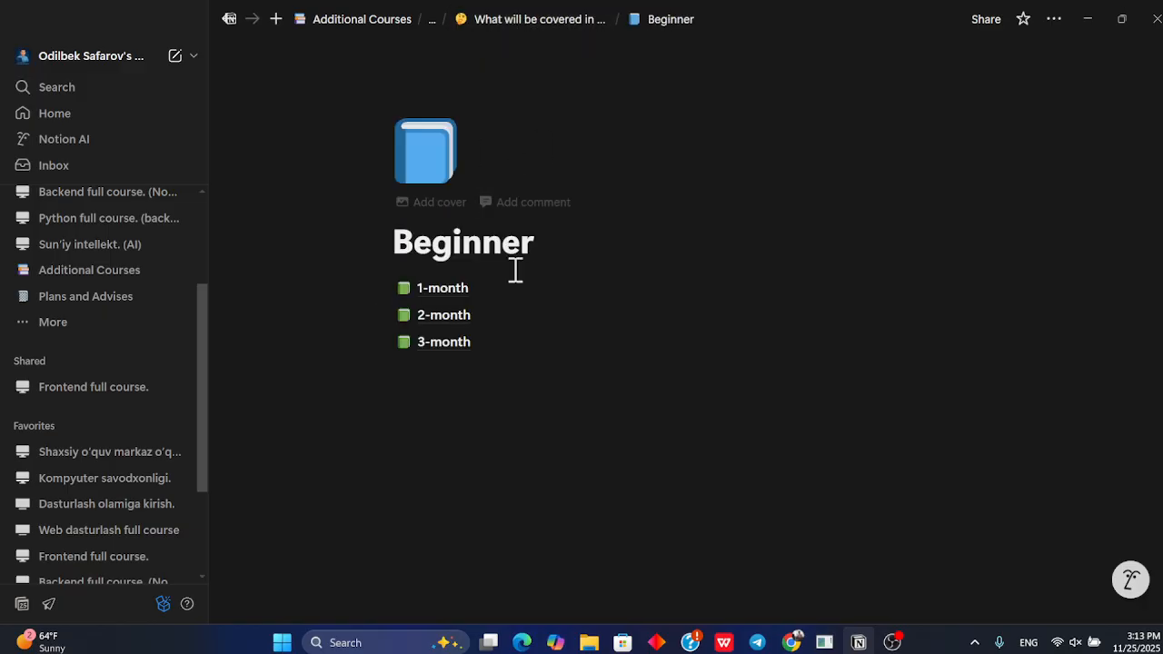
left_click(459, 349)
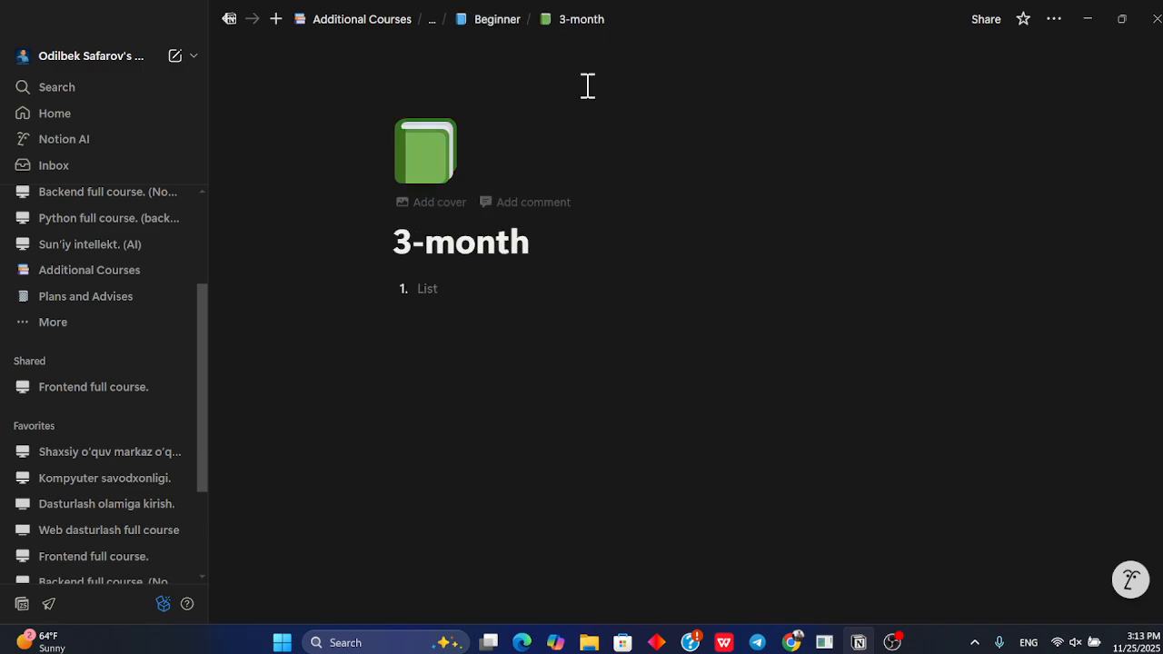
left_click(513, 22)
left_click(469, 290)
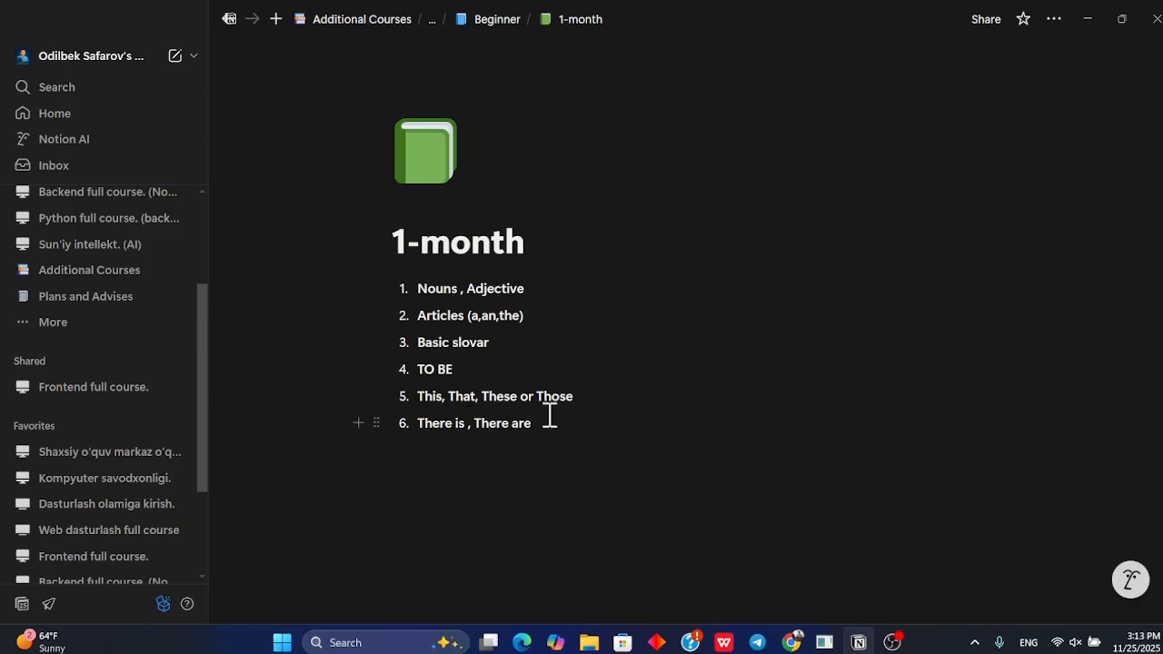
left_click_drag(570, 421, 475, 294)
left_click(559, 347)
Return to the 'What will be covered in the course.' page and browse its level subpages
left_click(486, 21)
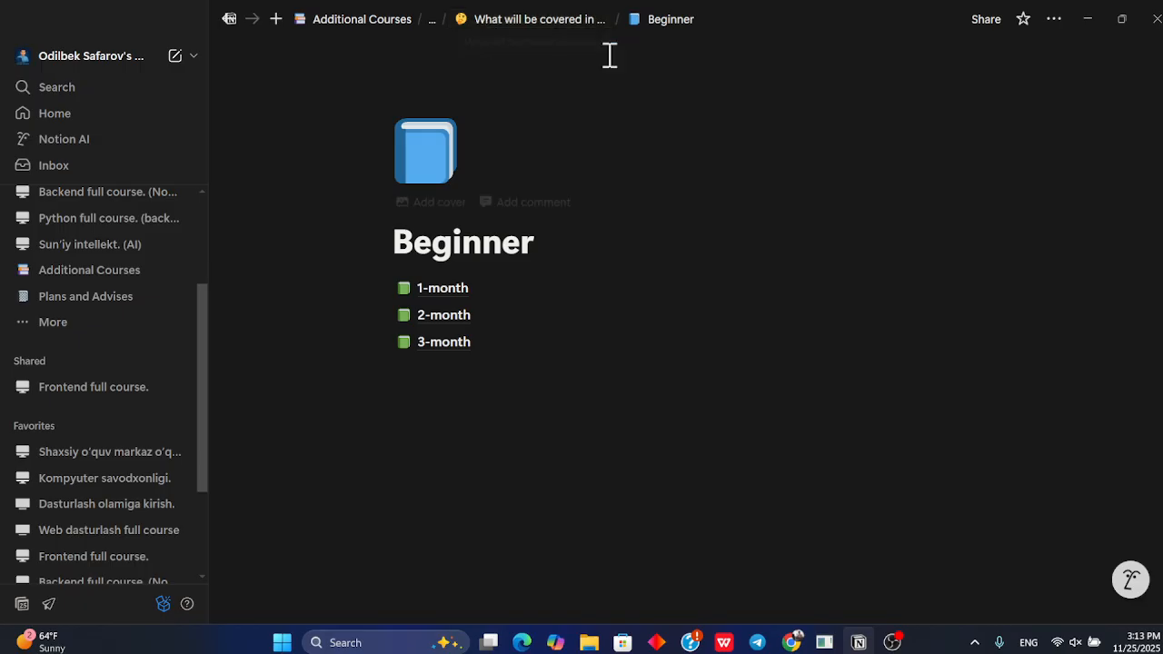
left_click(501, 22)
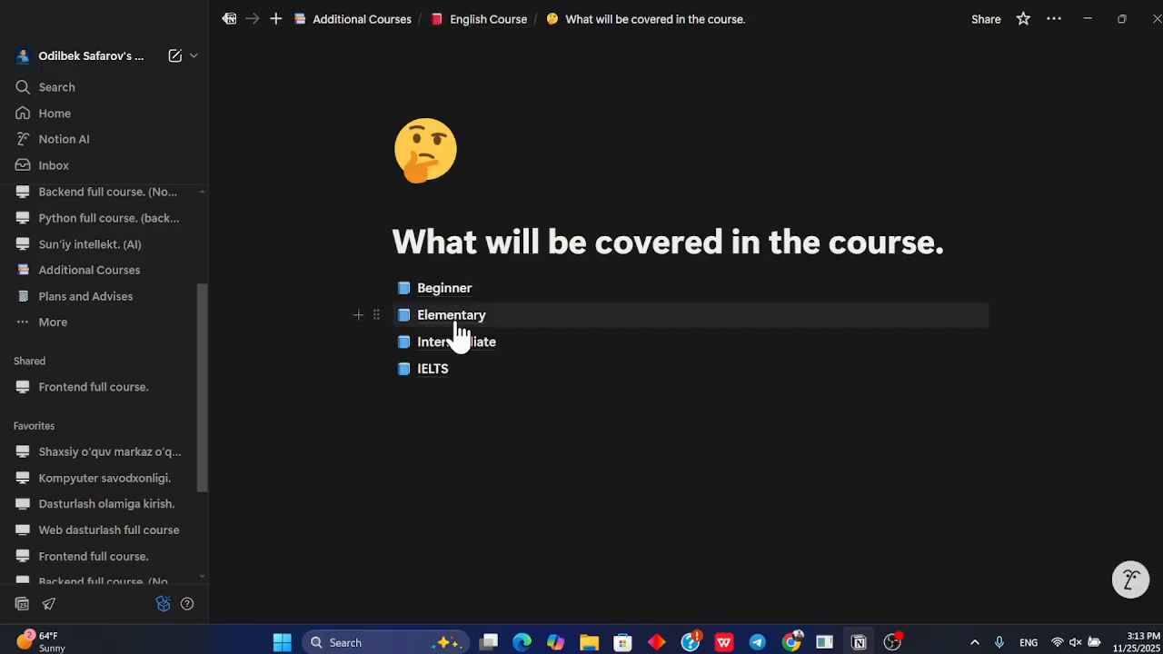
left_click(460, 336)
left_click(523, 23)
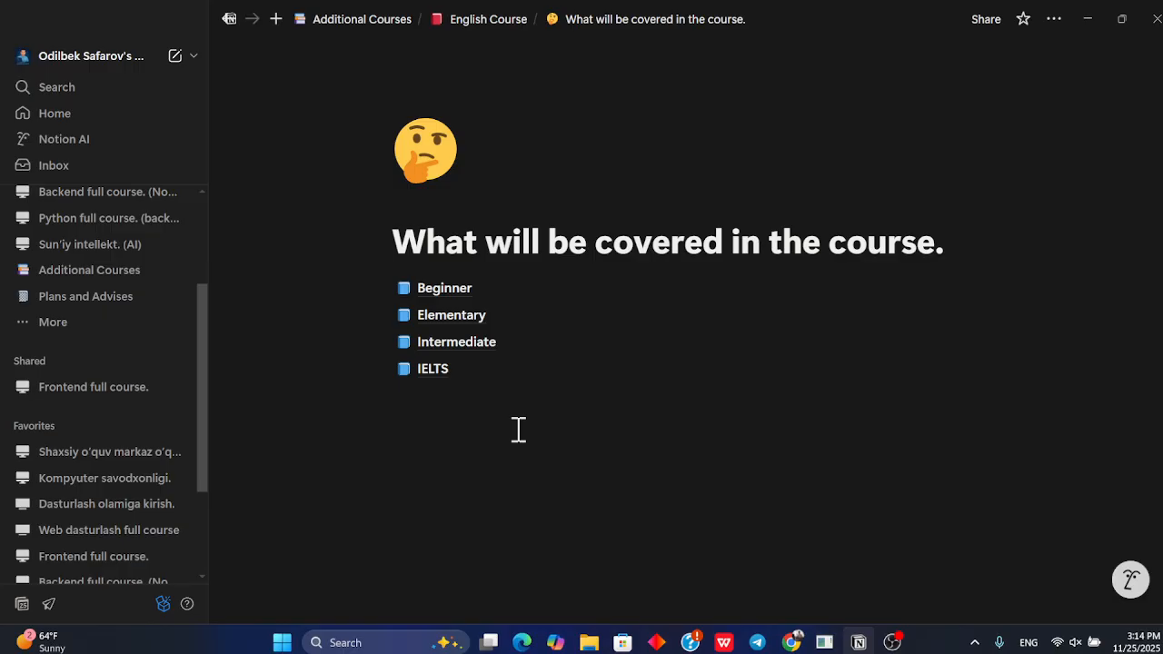
mouse_move(462, 374)
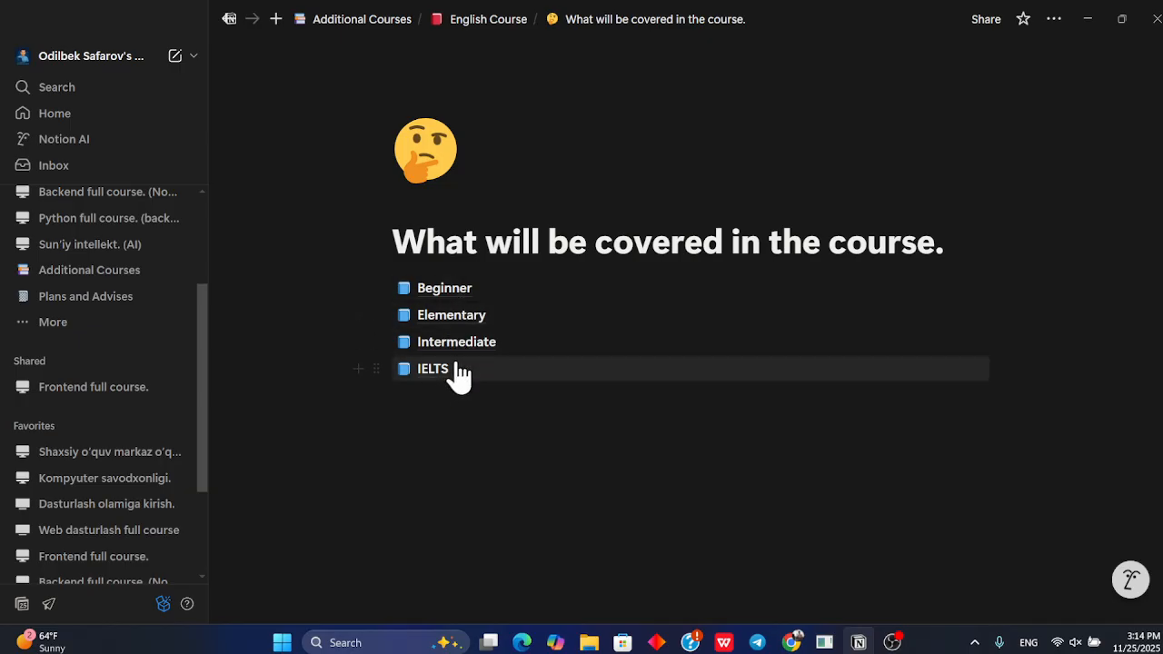
Open the IELTS level page and go back up to the English Course page
left_click(460, 370)
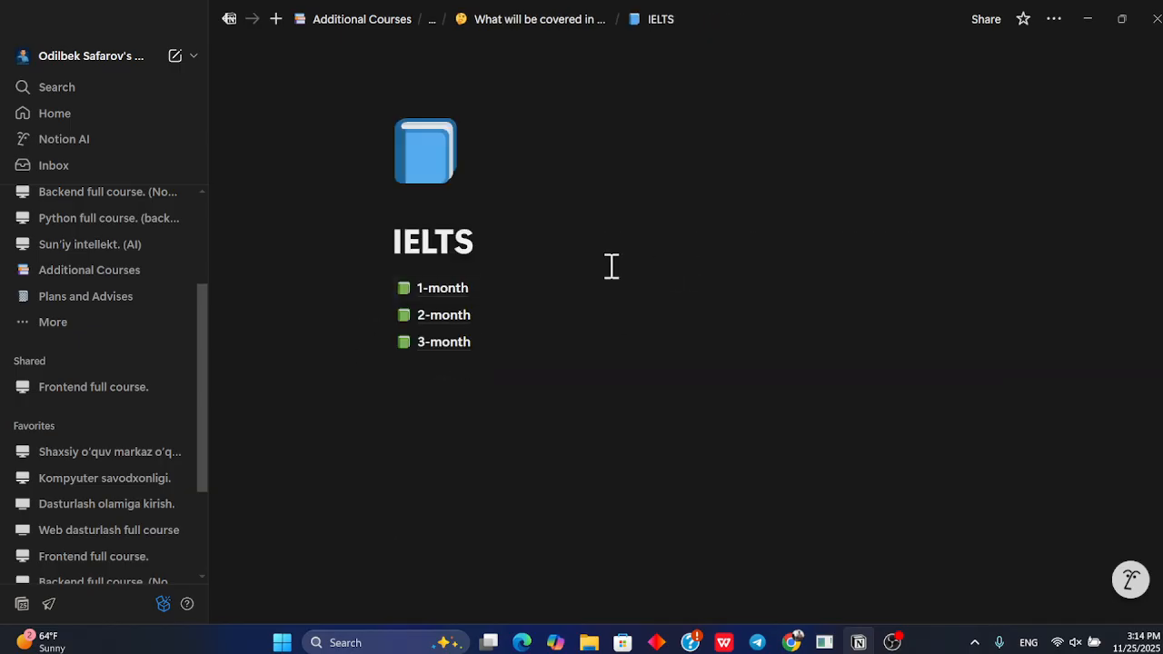
left_click(560, 20)
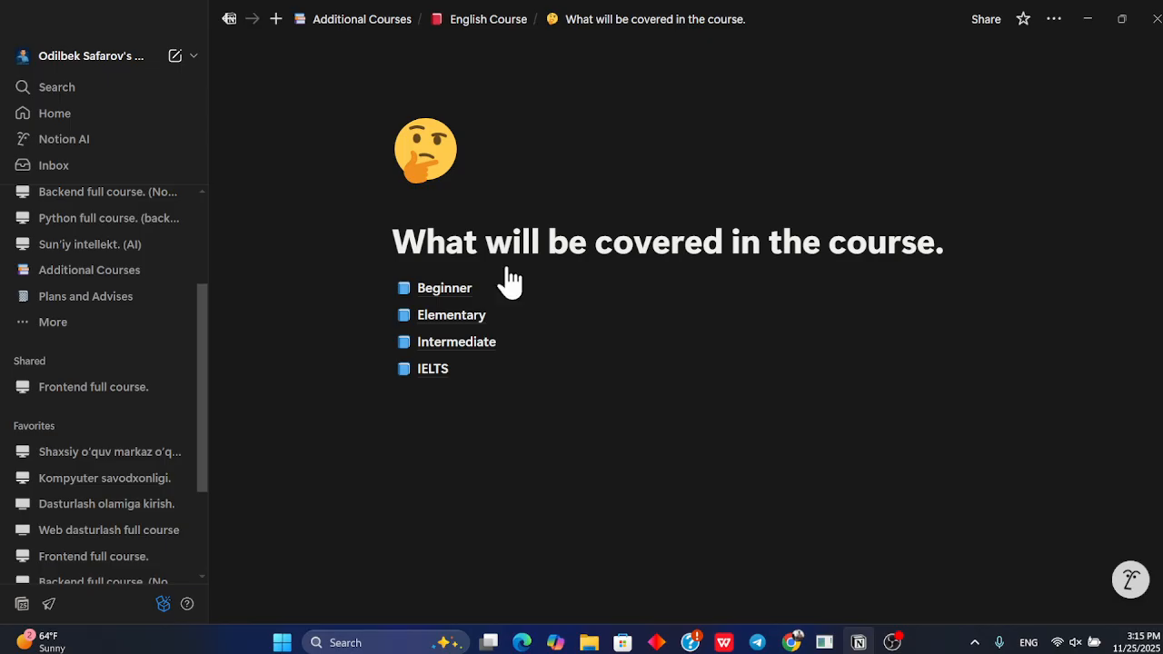
left_click(484, 20)
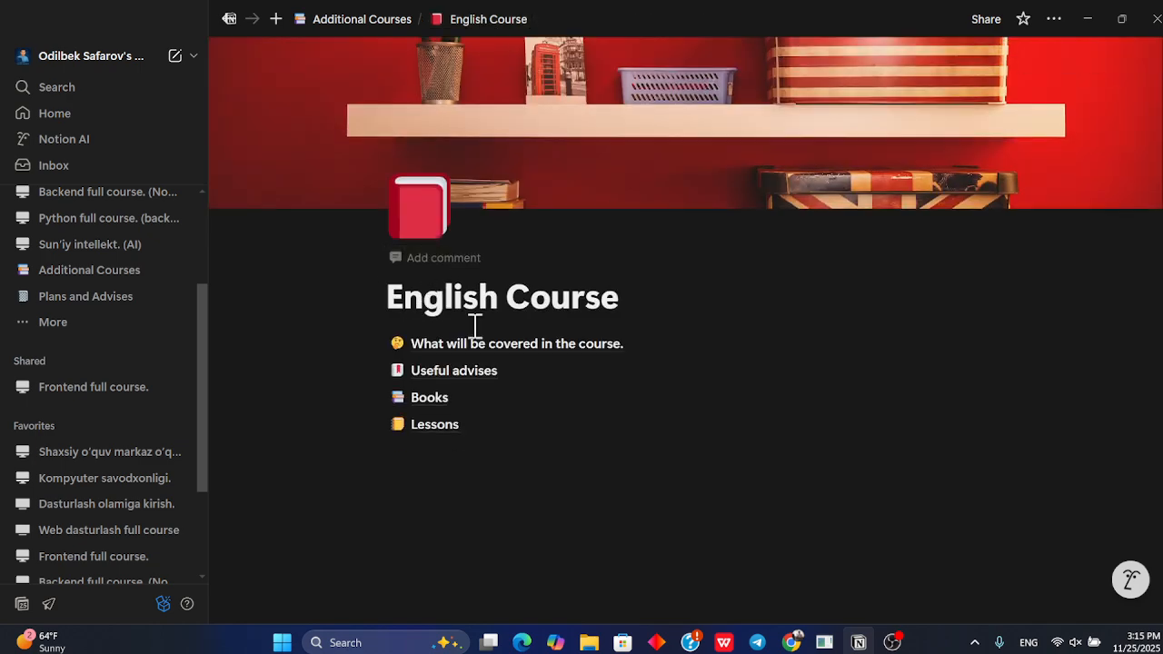
Open the Useful advises page and view its 'Ingliz tili da muhim sertifikat va tushunchalar' subpage
left_click(473, 373)
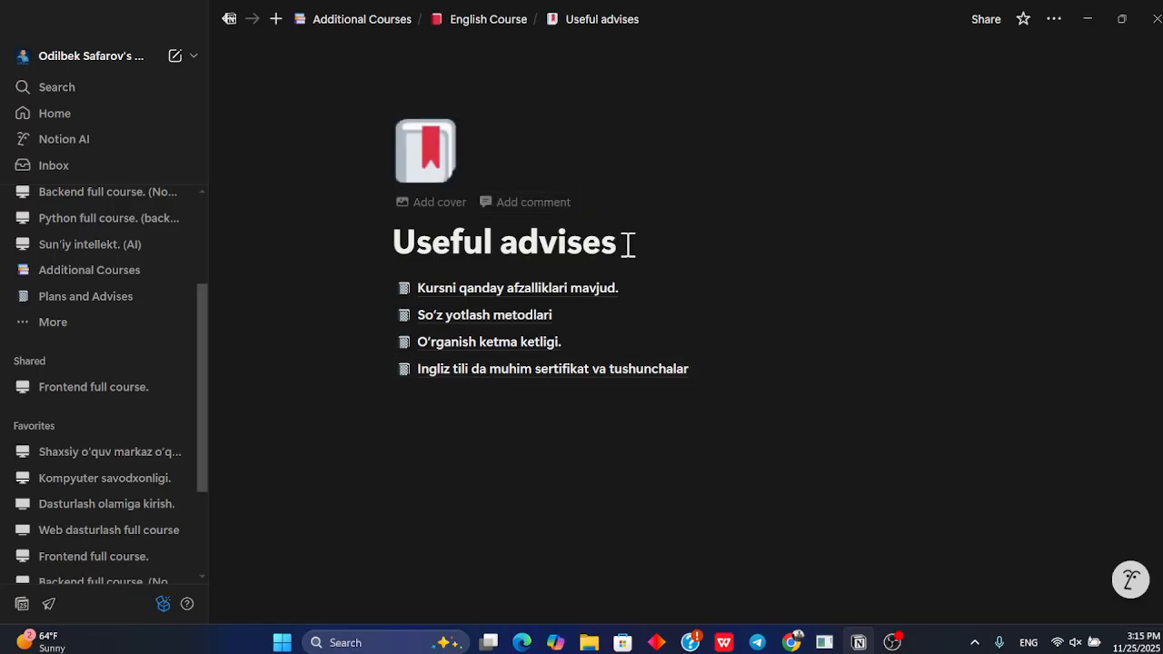
left_click_drag(626, 241, 304, 257)
left_click(693, 246)
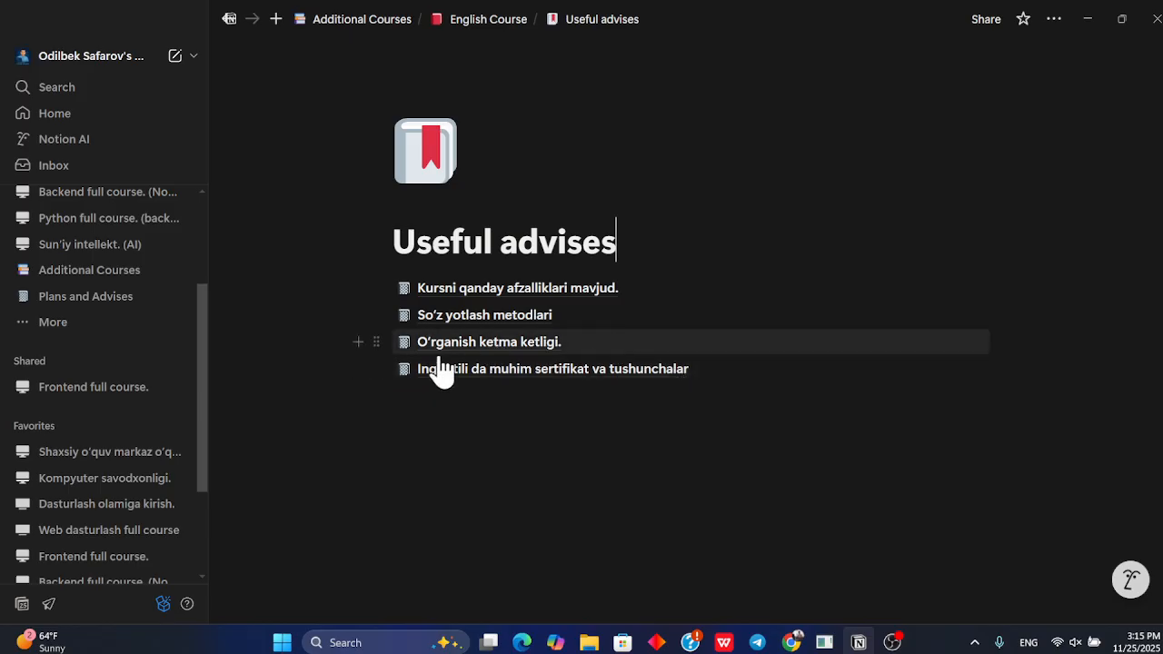
left_click(607, 371)
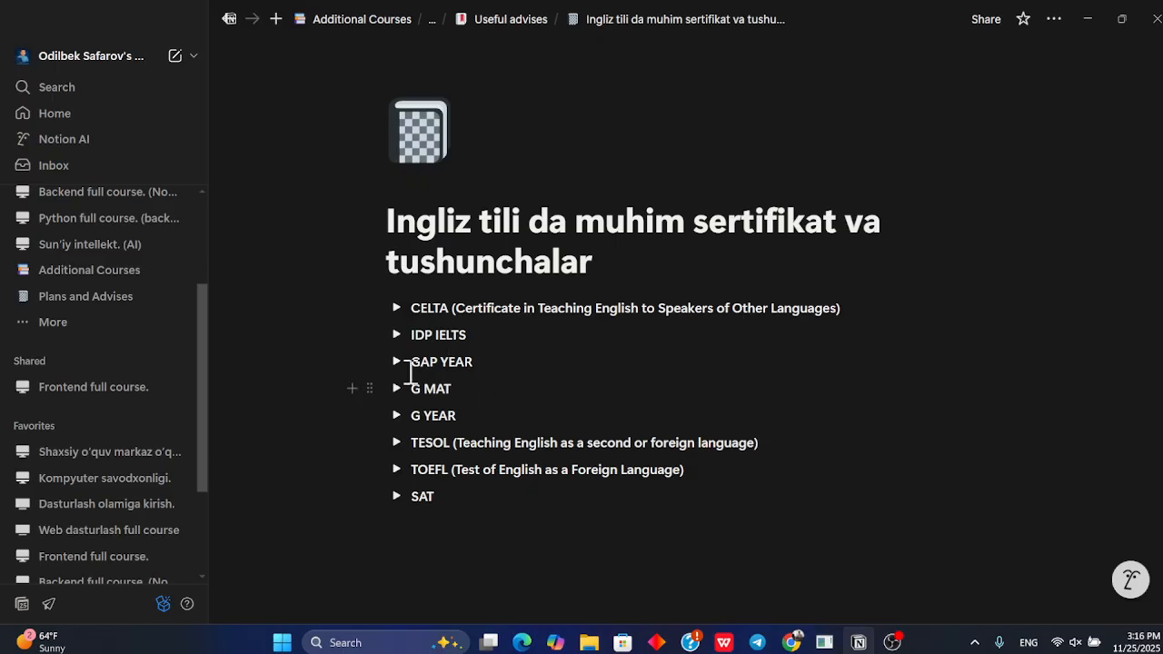
left_click(512, 20)
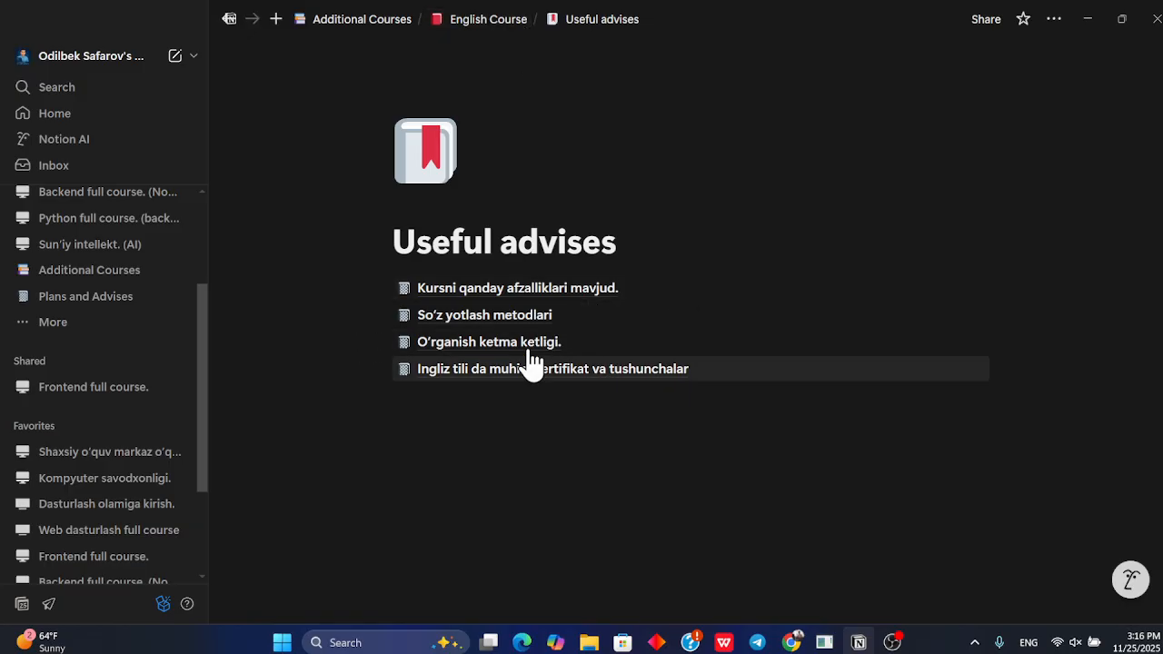
Highlight the Useful advises page title and return to the English Course page
left_click_drag(637, 247, 415, 259)
left_click(399, 253)
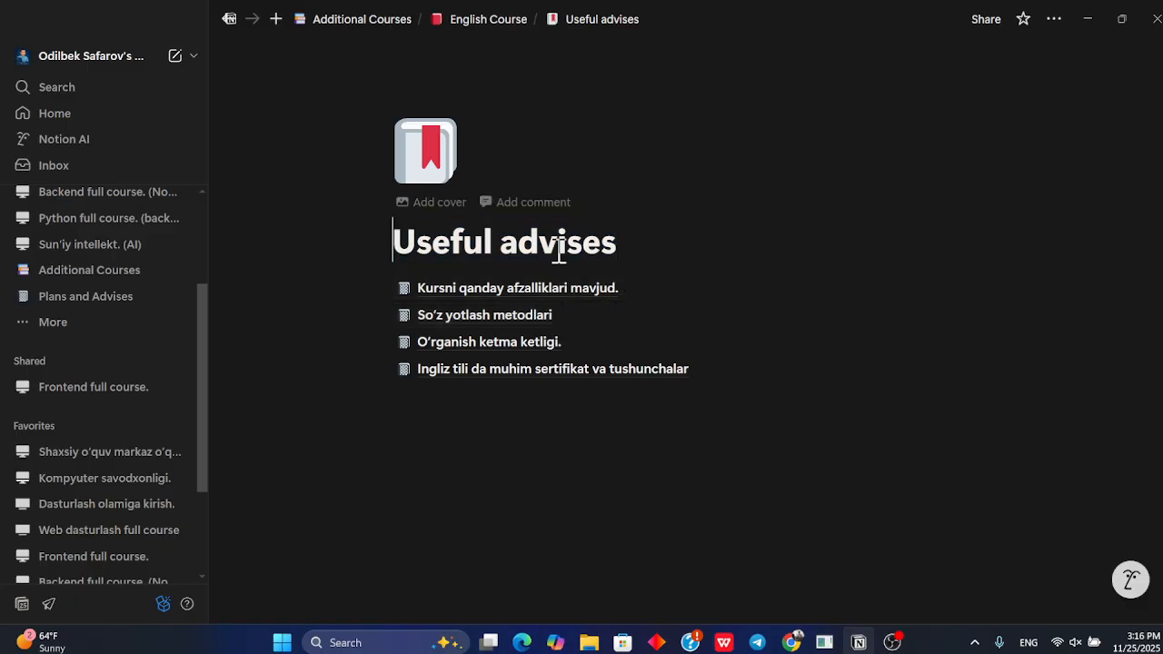
left_click(642, 246)
left_click_drag(683, 245, 381, 241)
left_click(621, 247)
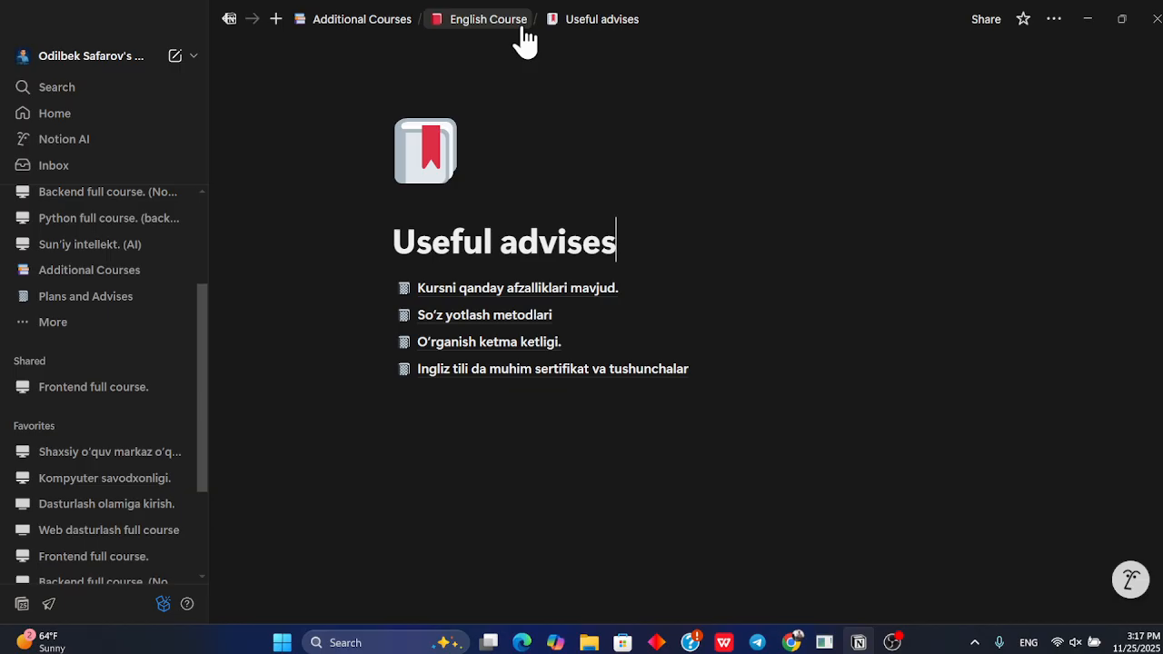
left_click_drag(632, 244, 328, 242)
left_click(661, 246)
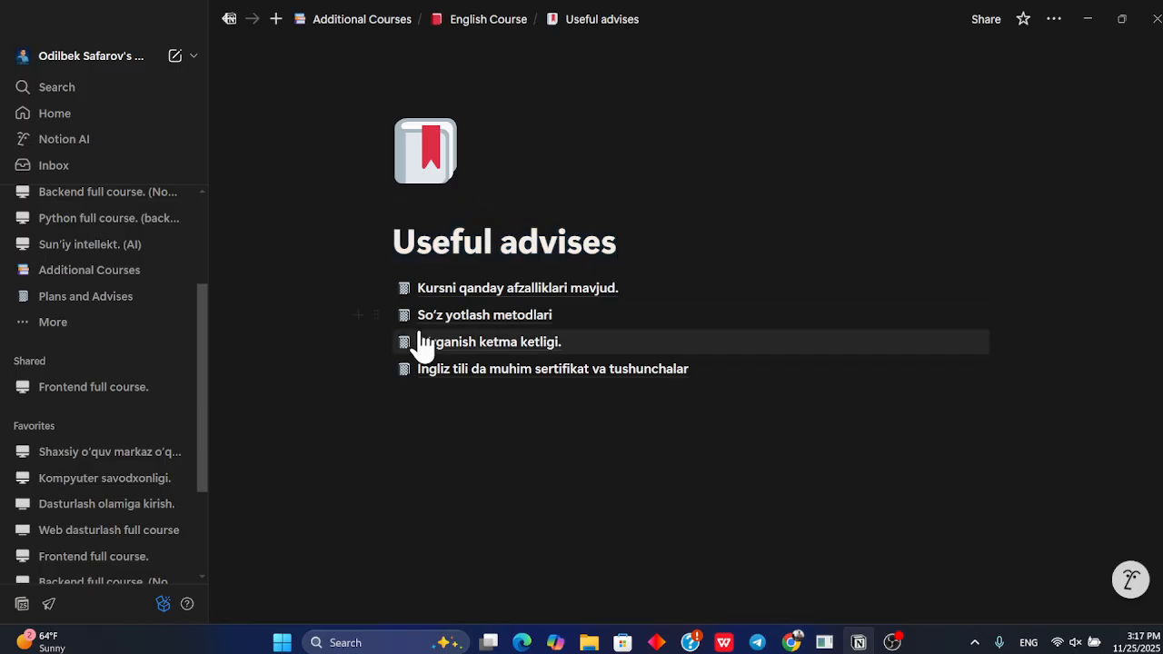
left_click(465, 20)
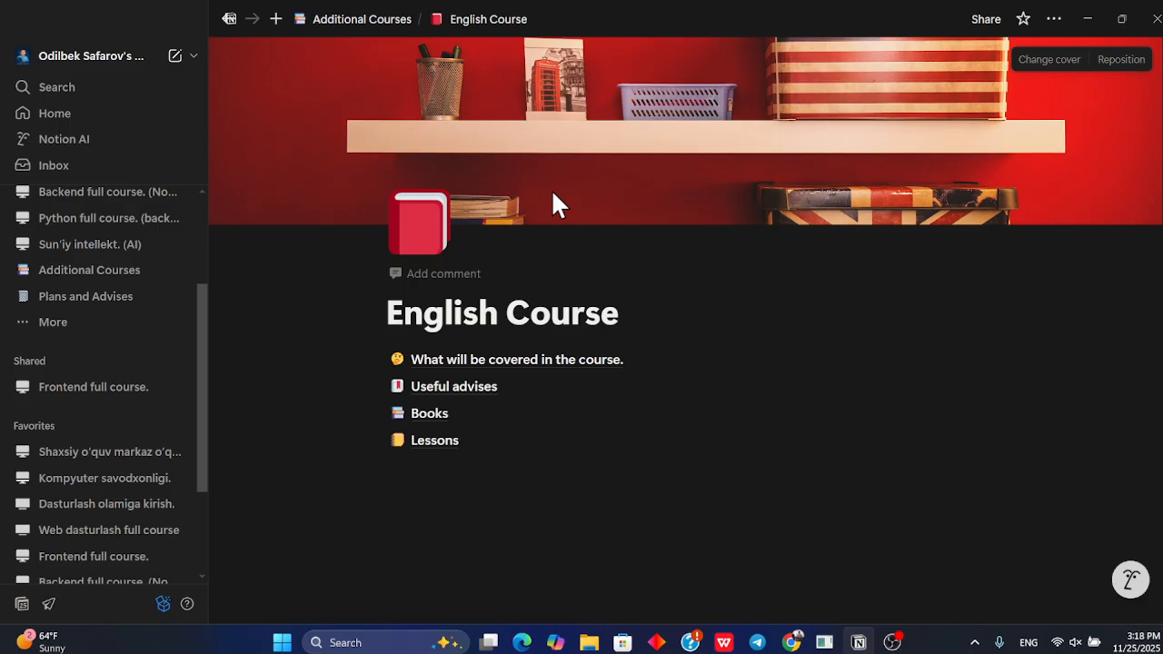
Open Books, ENGLISH GRAMMAR and its Grammar page, highlighting the fourth and fifth list items
left_click(431, 420)
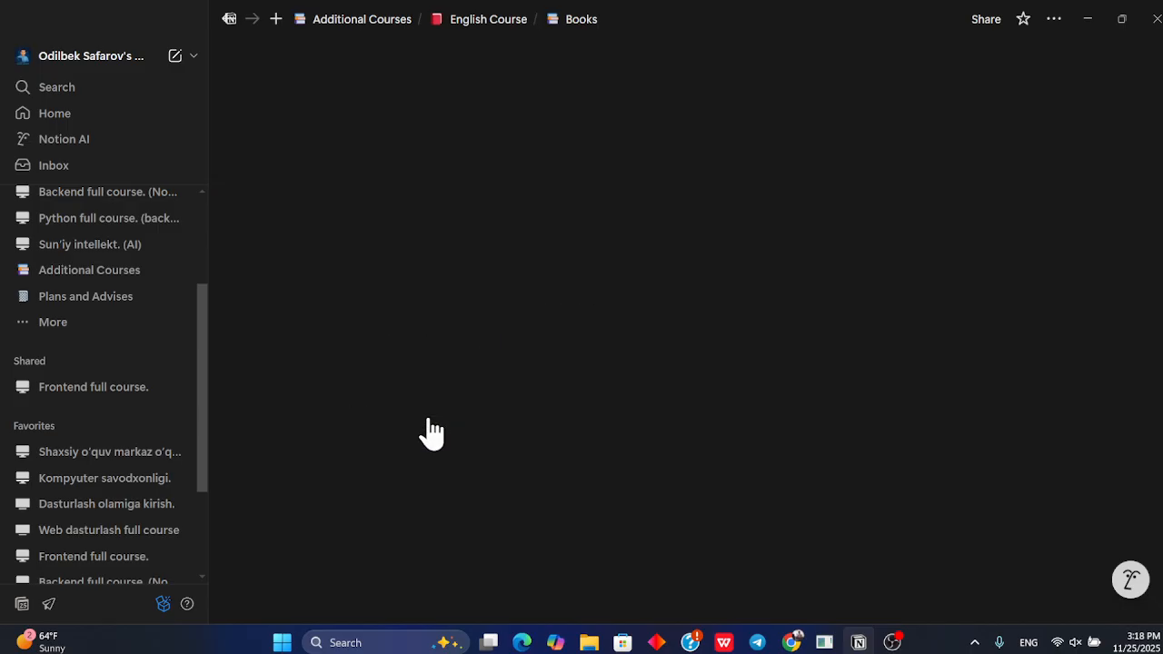
left_click(507, 289)
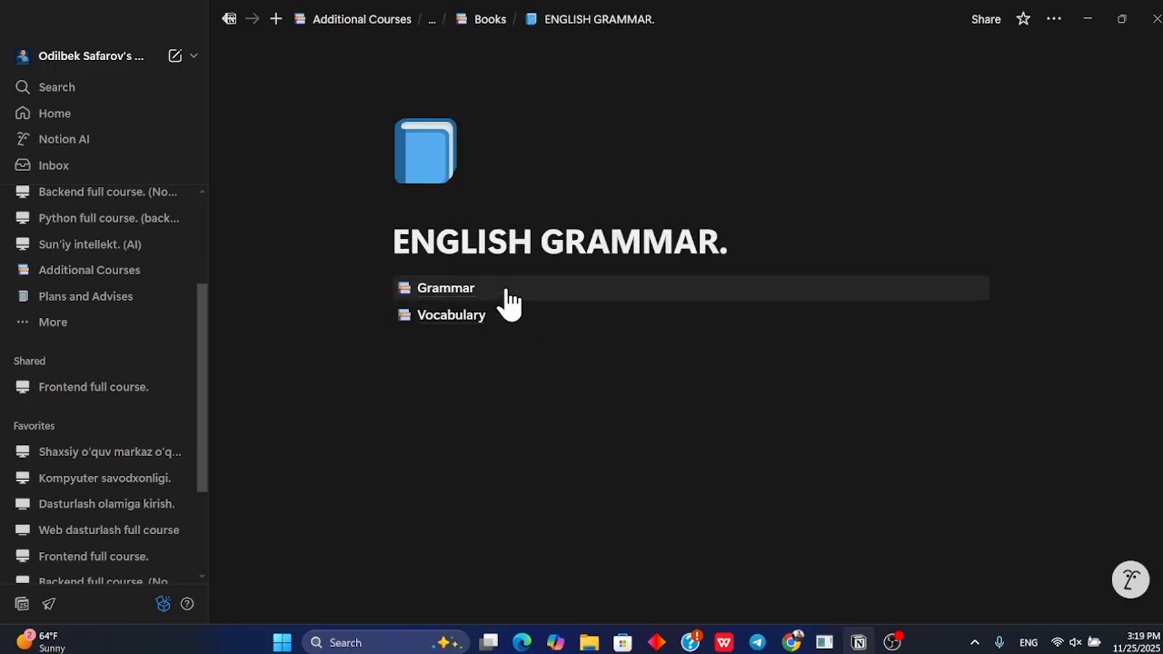
left_click(444, 289)
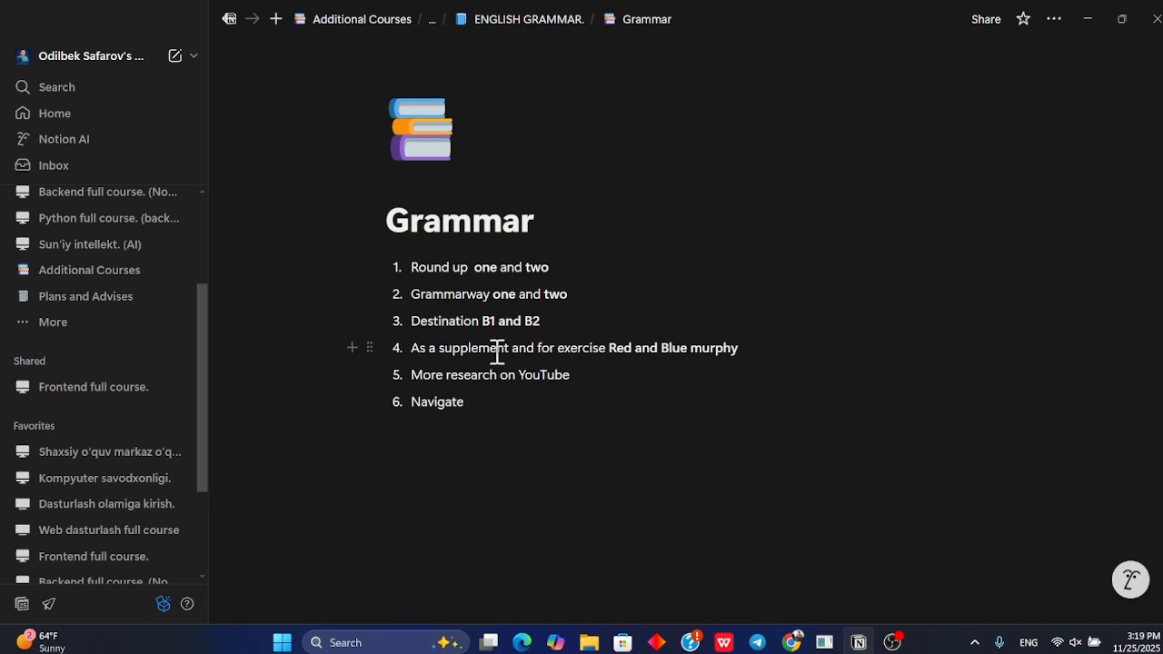
left_click_drag(415, 348, 737, 358)
left_click(751, 343)
left_click_drag(585, 378, 410, 376)
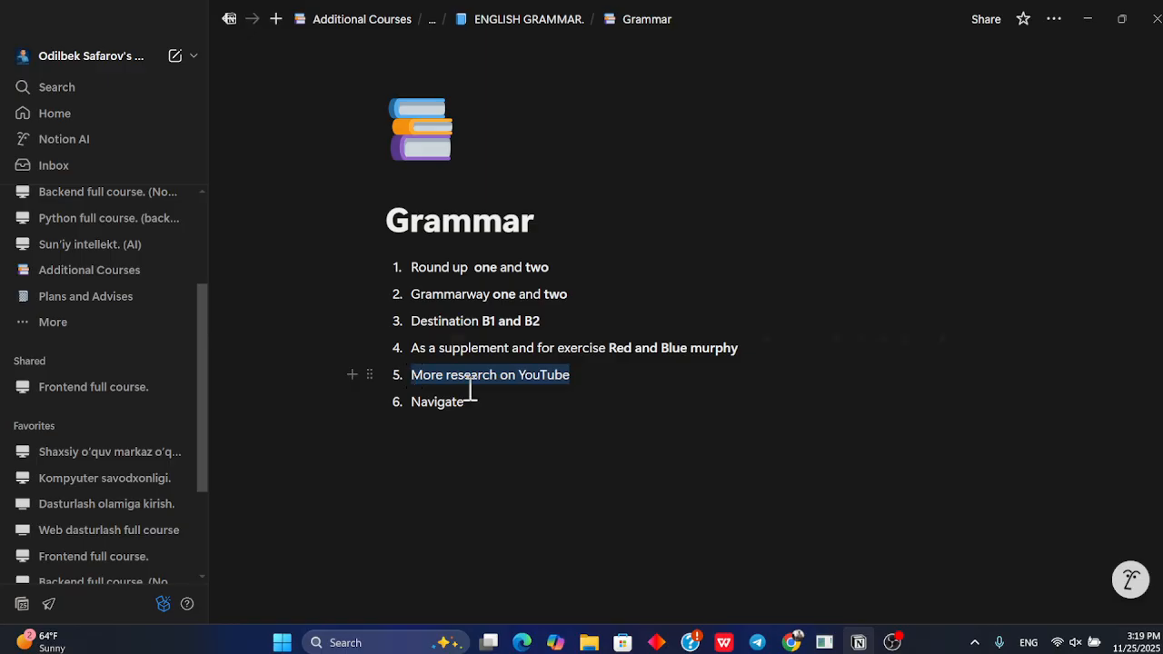
left_click(514, 398)
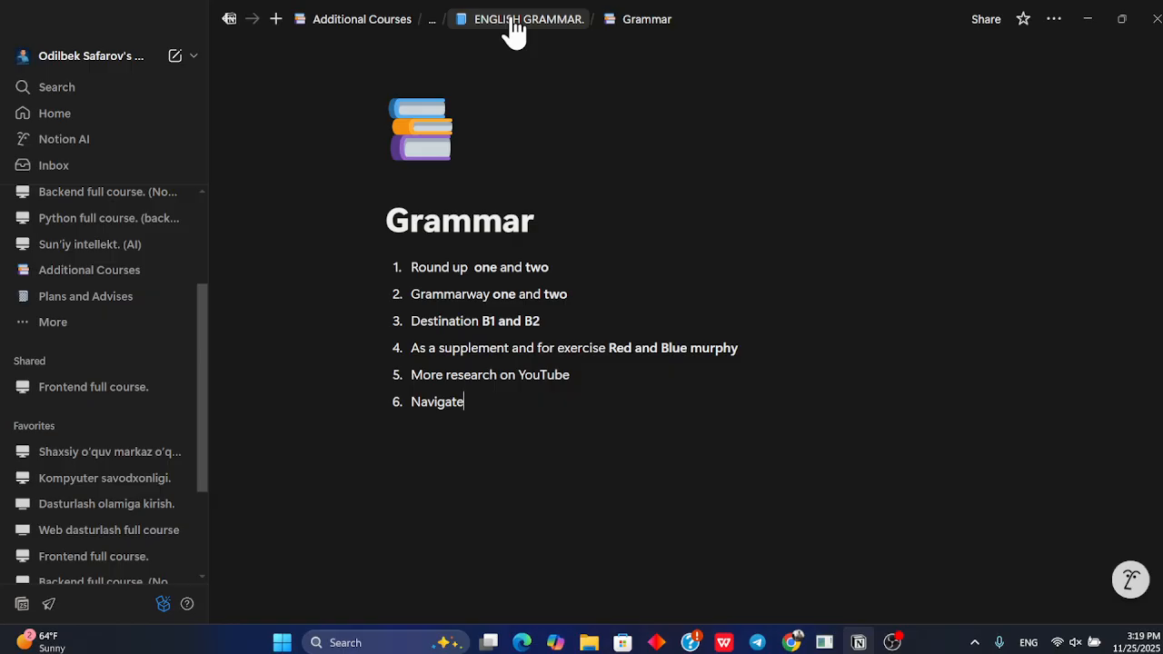
View the Vocabulary page under ENGLISH GRAMMAR and navigate back up to the English Course page
left_click(511, 22)
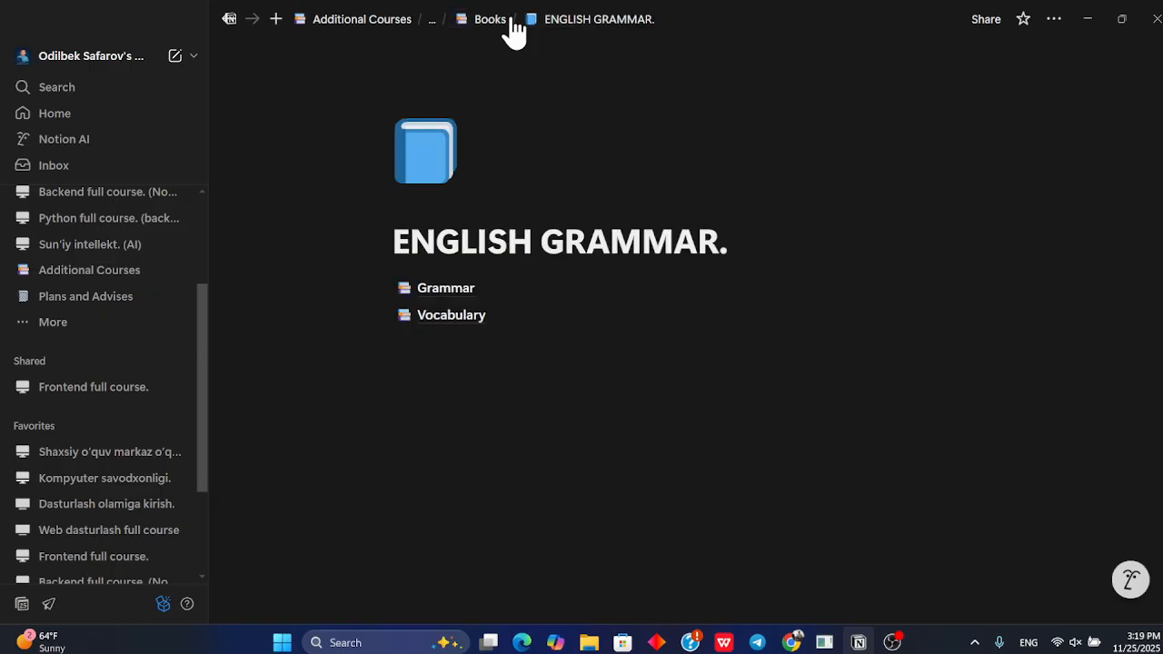
left_click(452, 318)
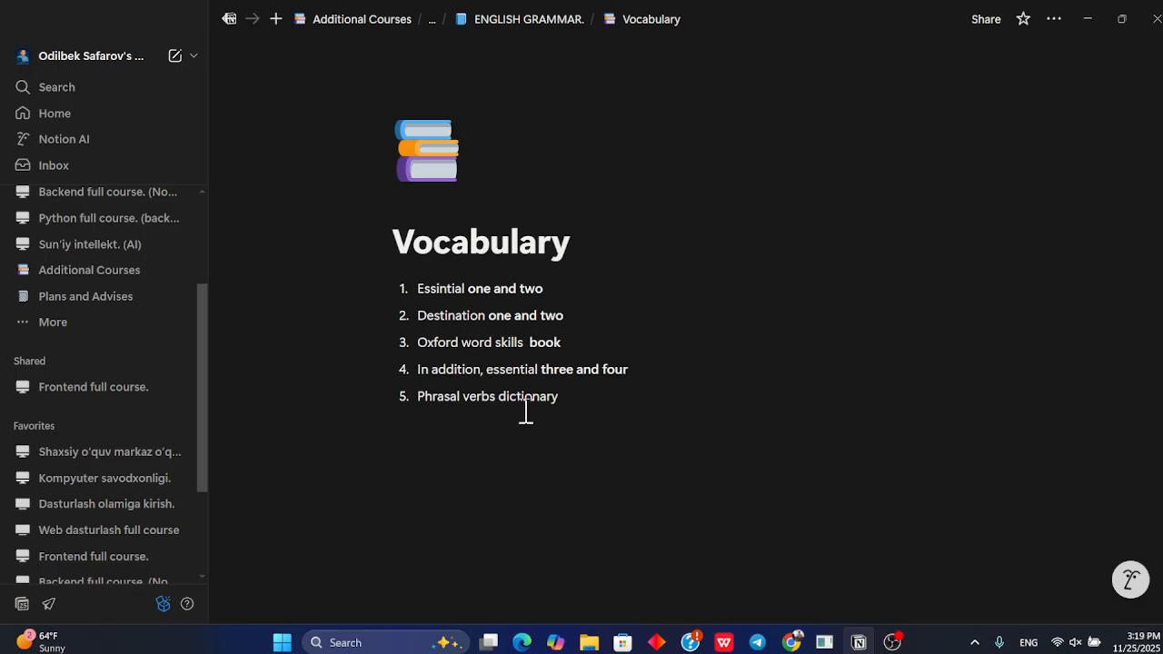
left_click(534, 22)
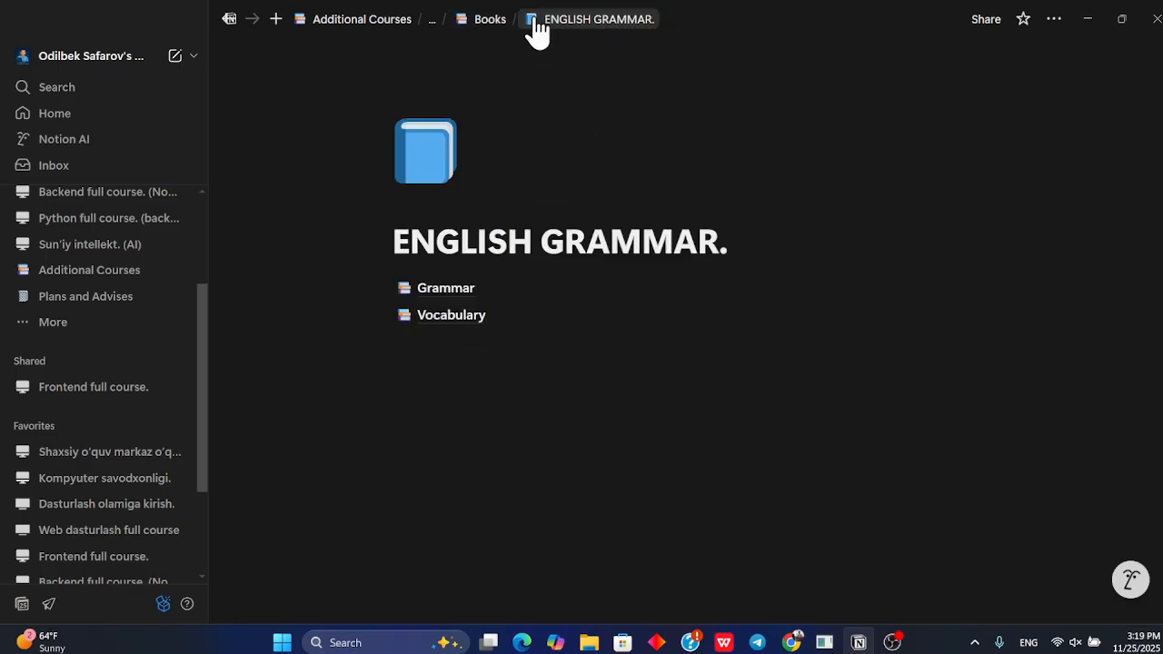
left_click(483, 20)
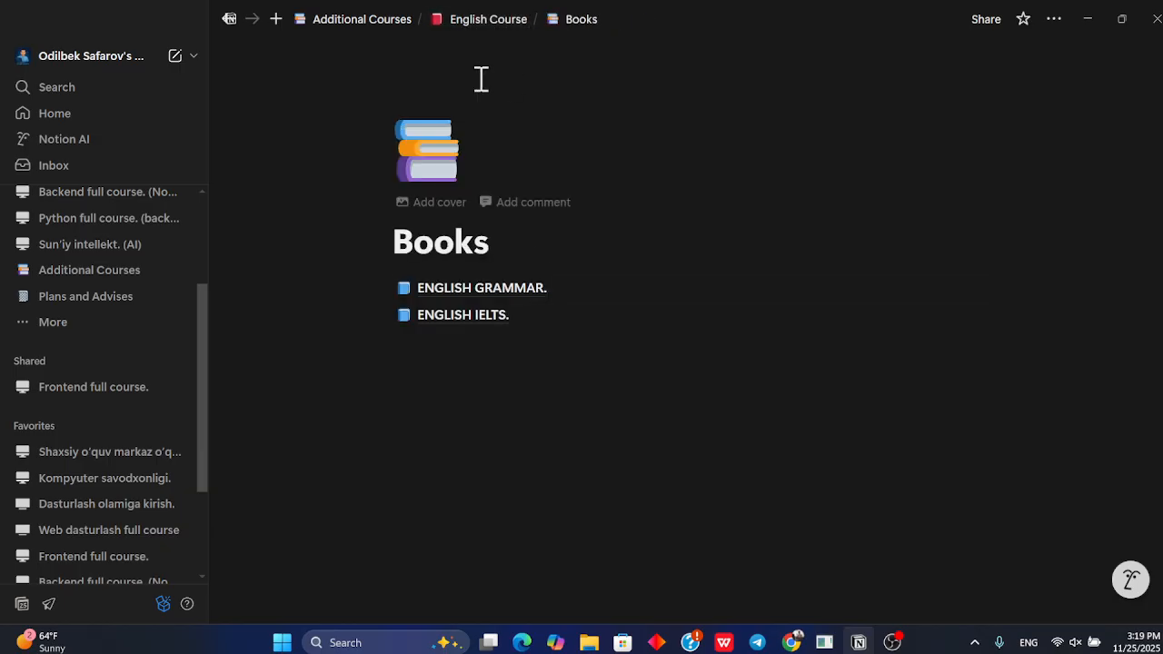
left_click(469, 27)
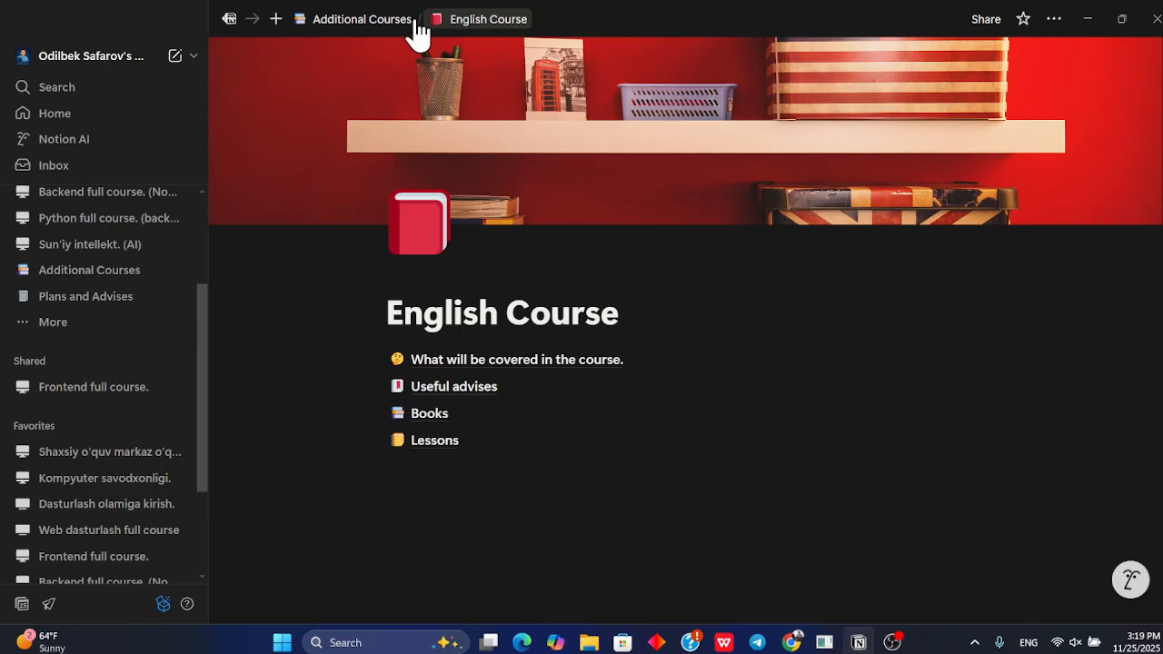
Browse the Memory Course and Math course pages under Additional Courses
left_click(388, 28)
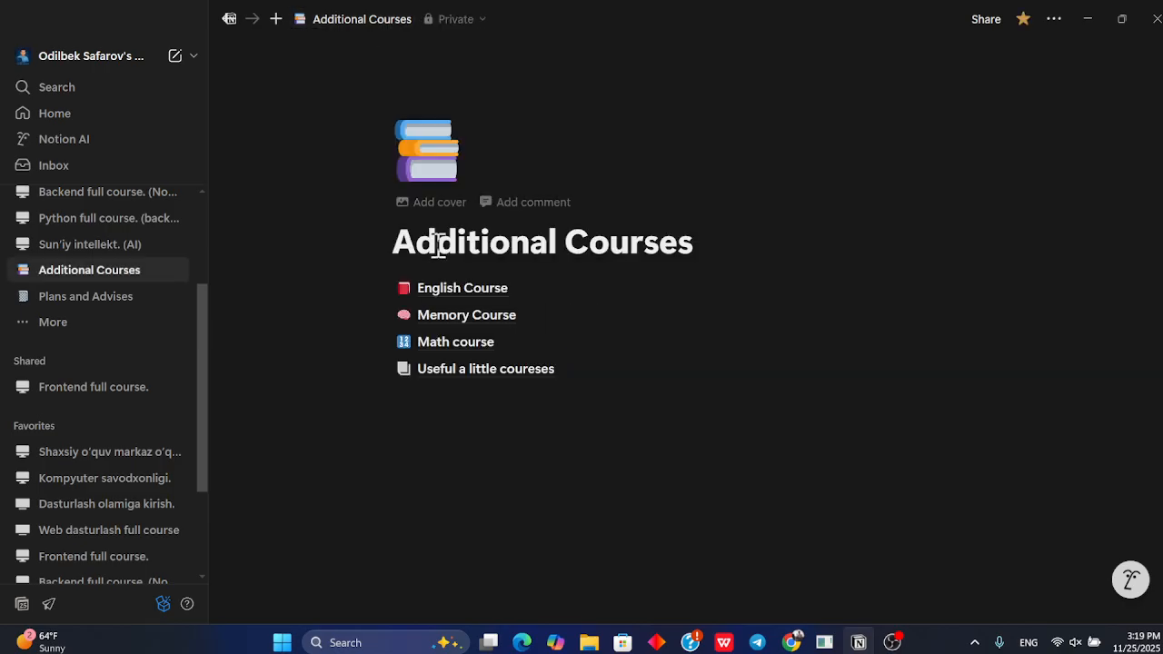
left_click(483, 316)
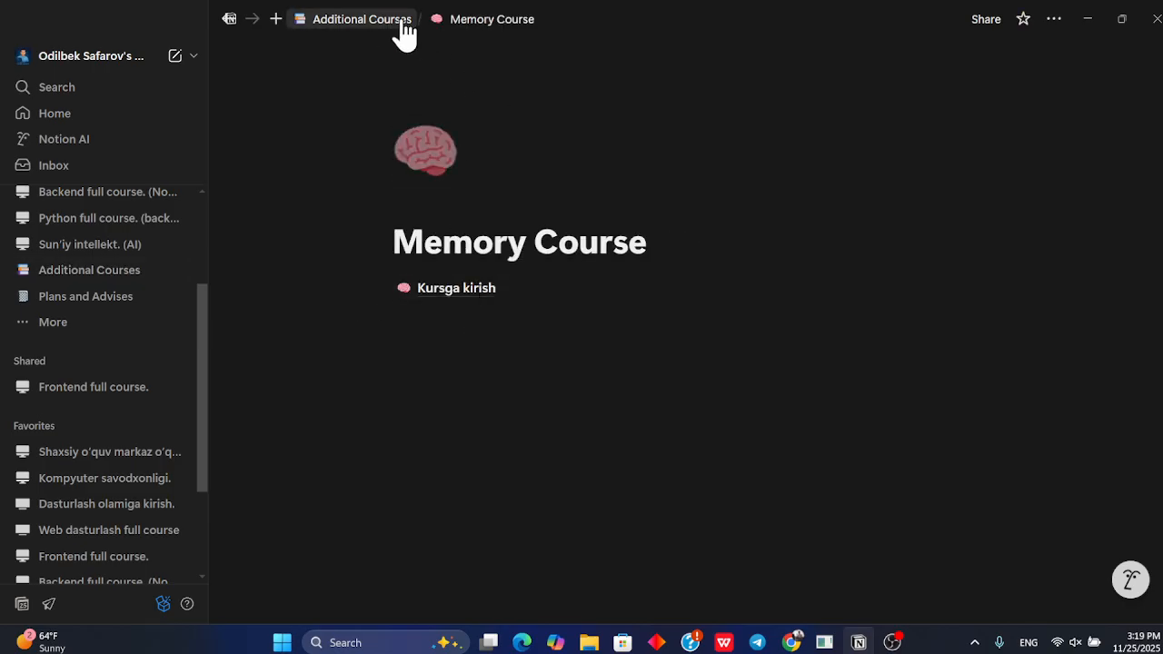
left_click(402, 25)
left_click(465, 342)
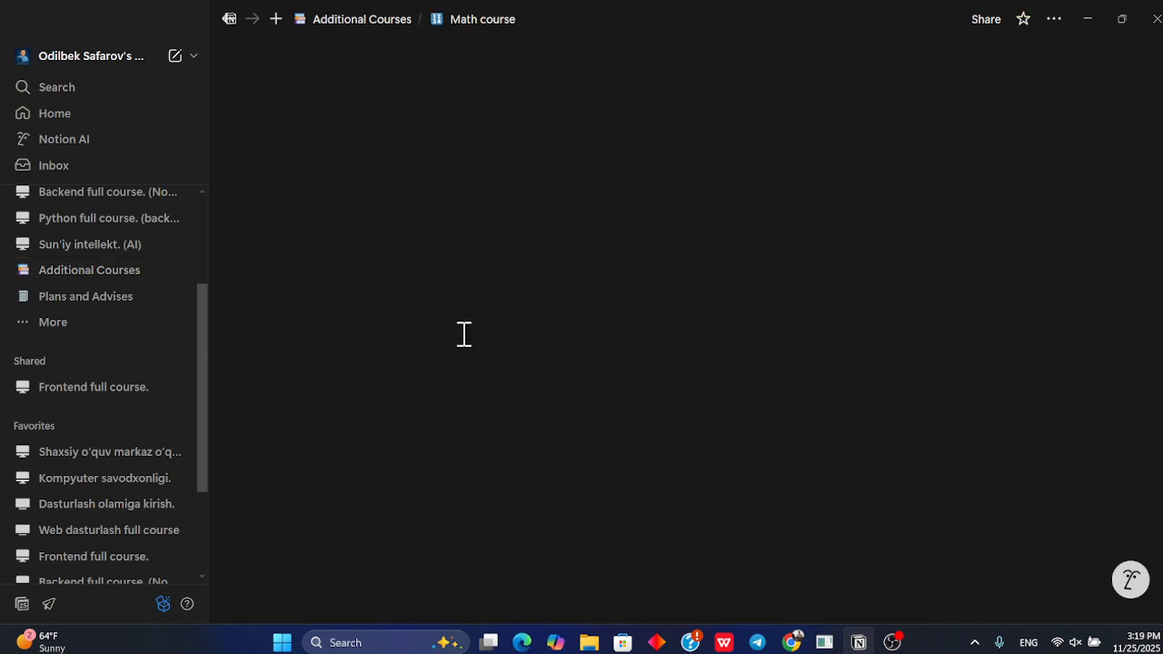
left_click(406, 25)
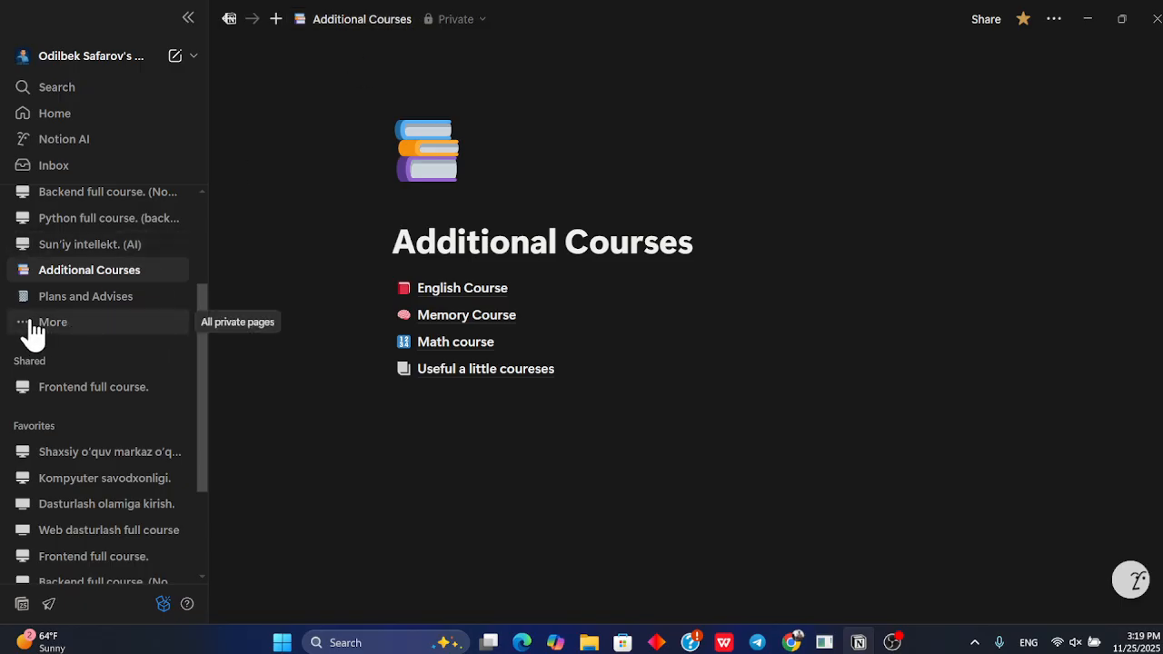
Add a new page to the Private section of the sidebar
scroll(32, 322, "up", 3)
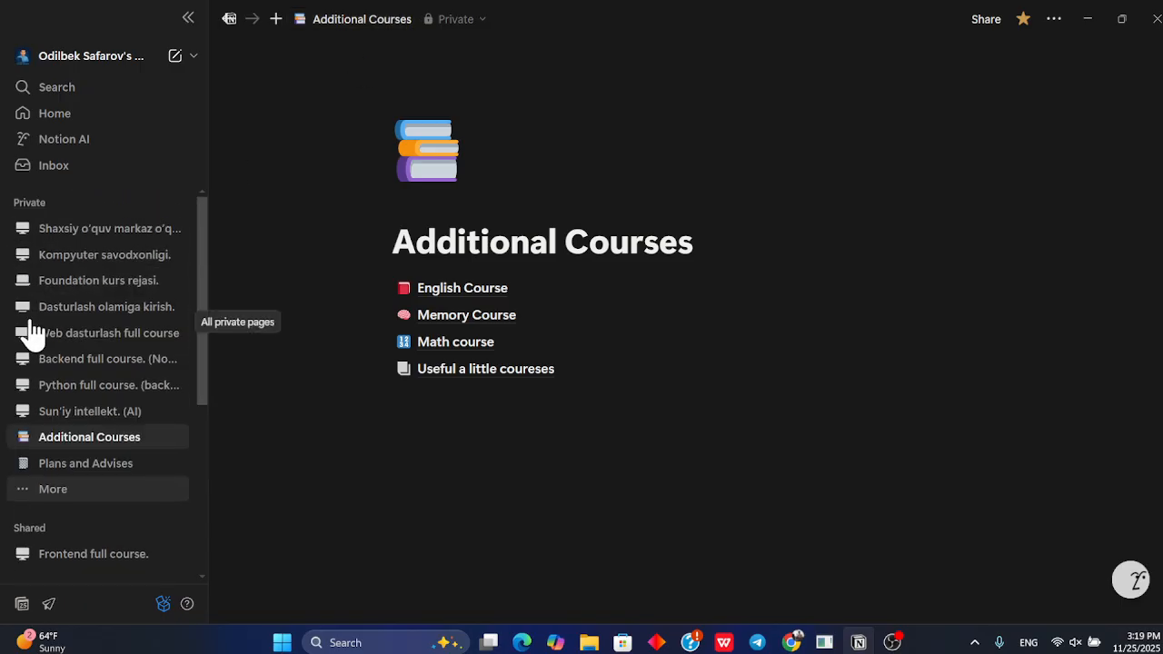
left_click(180, 205)
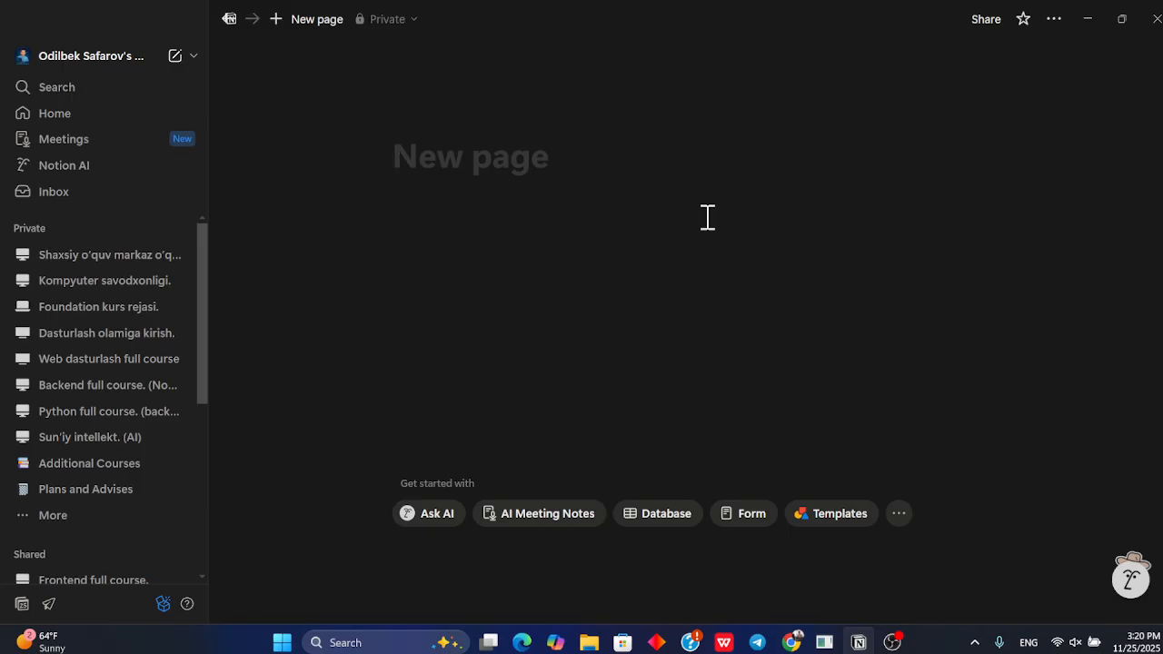
type("kibe")
key("BackSpace")
key("BackSpace")
key("BackSpace")
key("BackSpace")
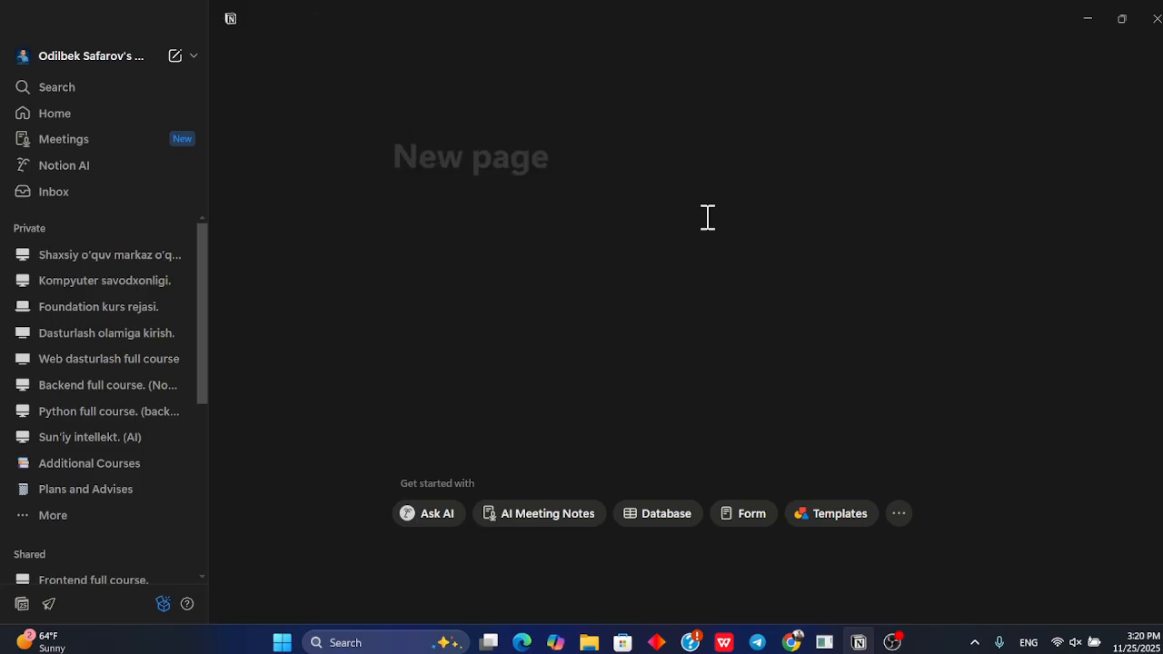
Title the new page 'Kiber xafsizlik'
type("Ki")
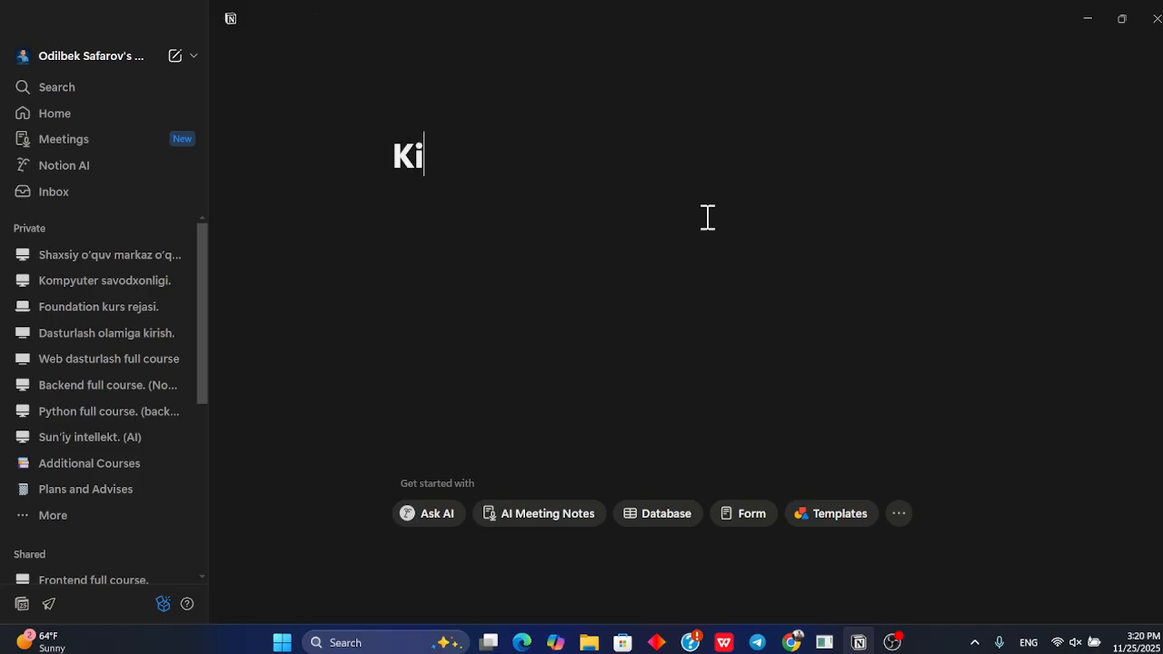
type("be")
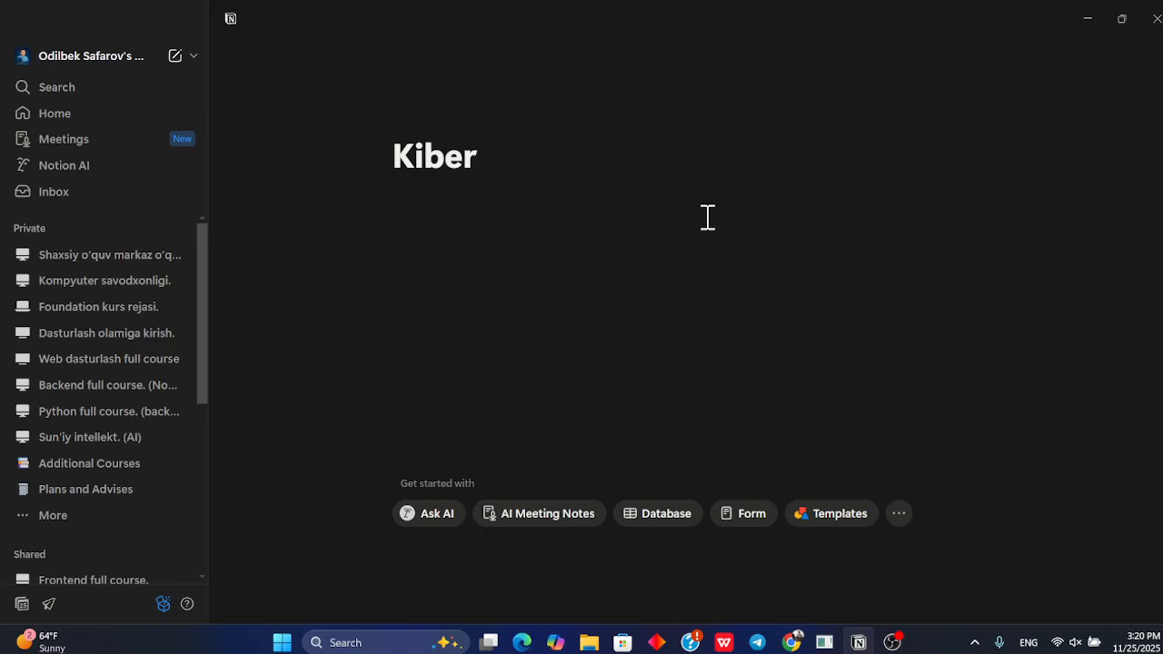
type("r xafsizl")
key("BackSpace")
key("BackSpace")
type("zlik")
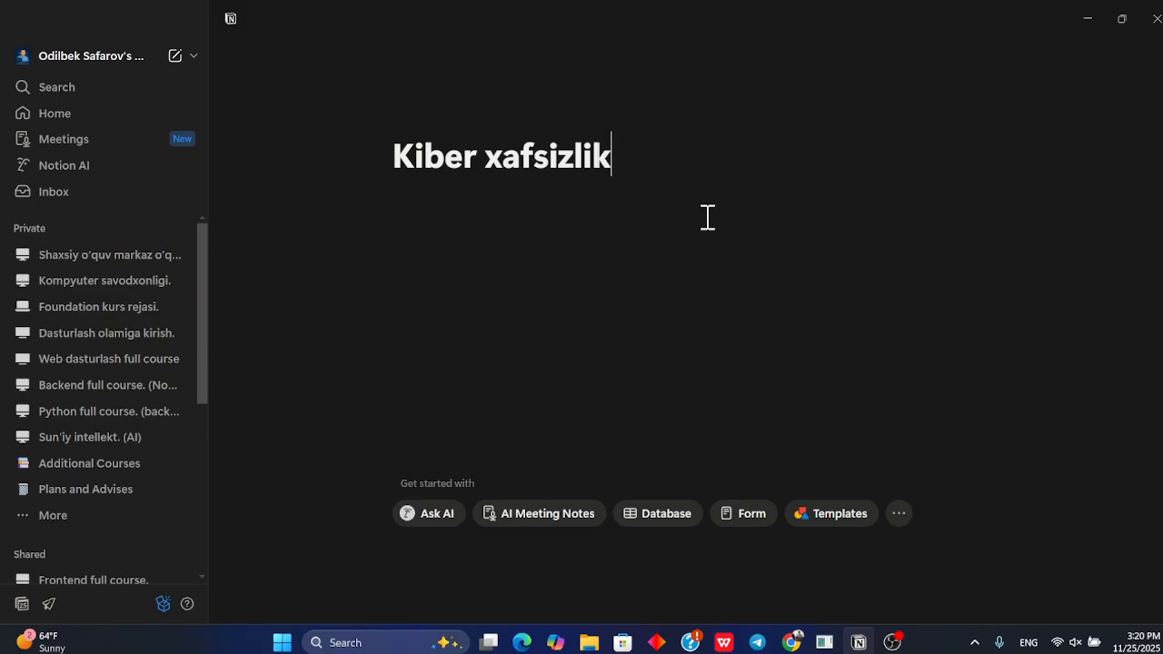
key("Return")
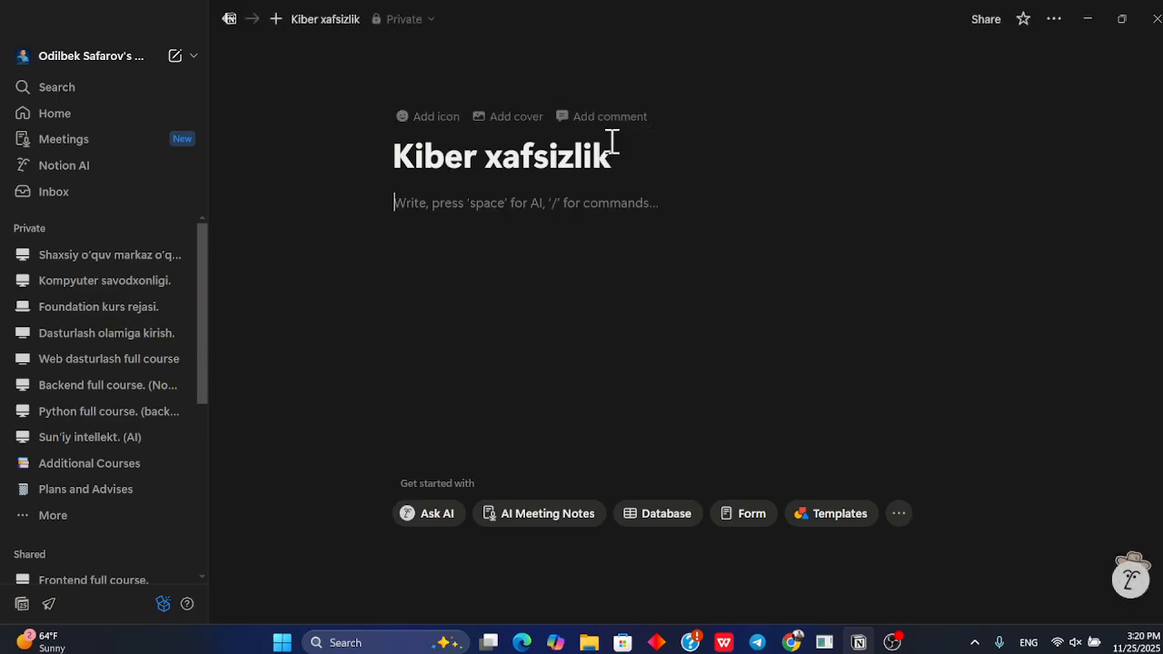
Open the page's icon picker on its Icons collection and try filtering icons for 'cyb'
left_click(423, 118)
left_click(424, 132)
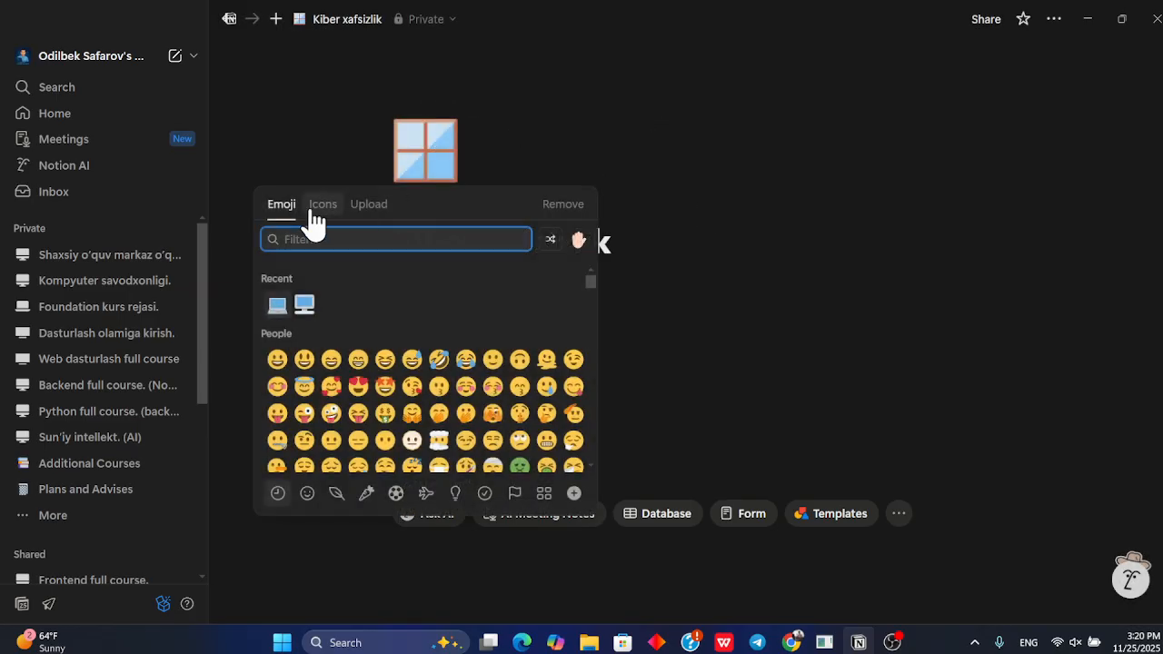
left_click(325, 209)
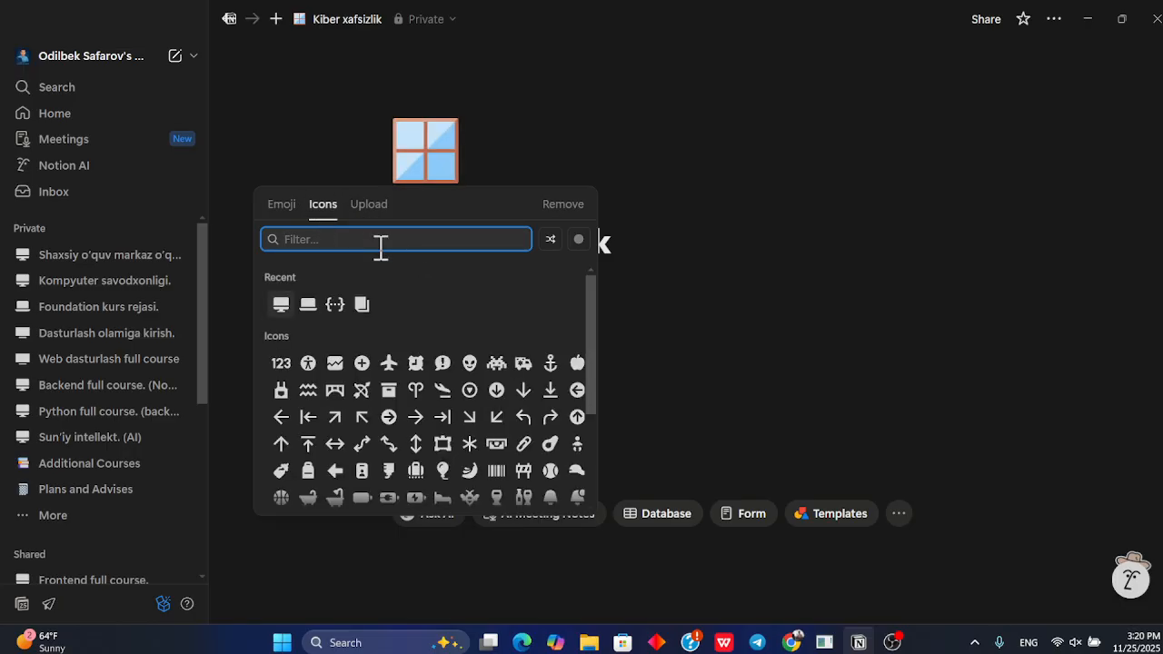
type("cyb")
key("BackSpace")
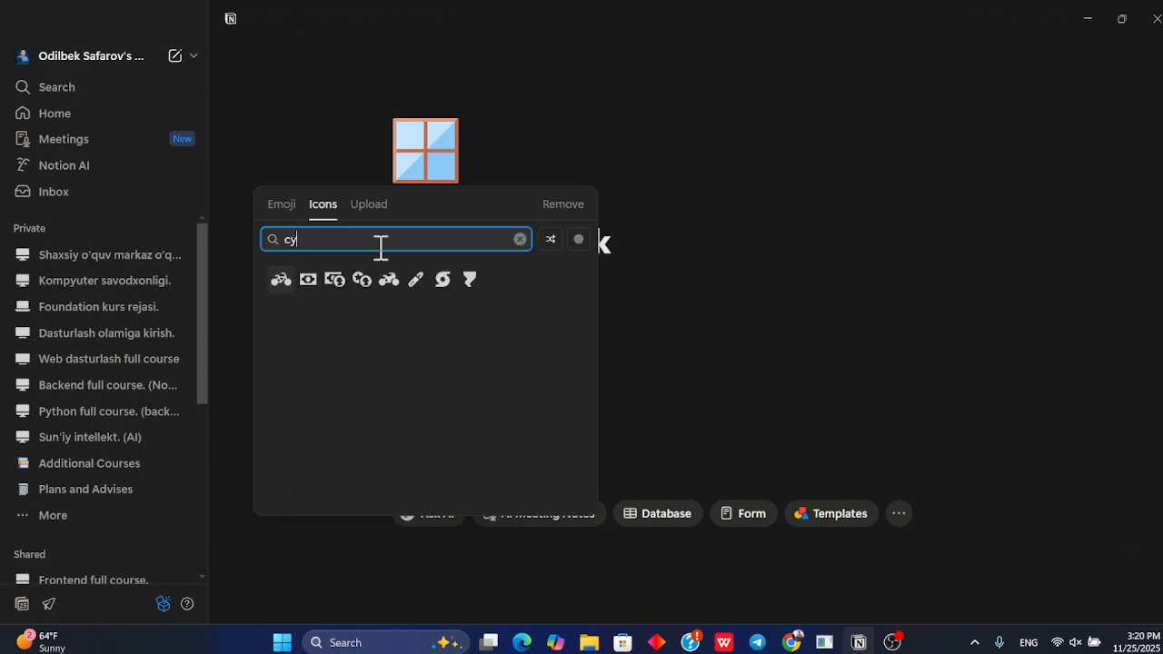
key("BackSpace")
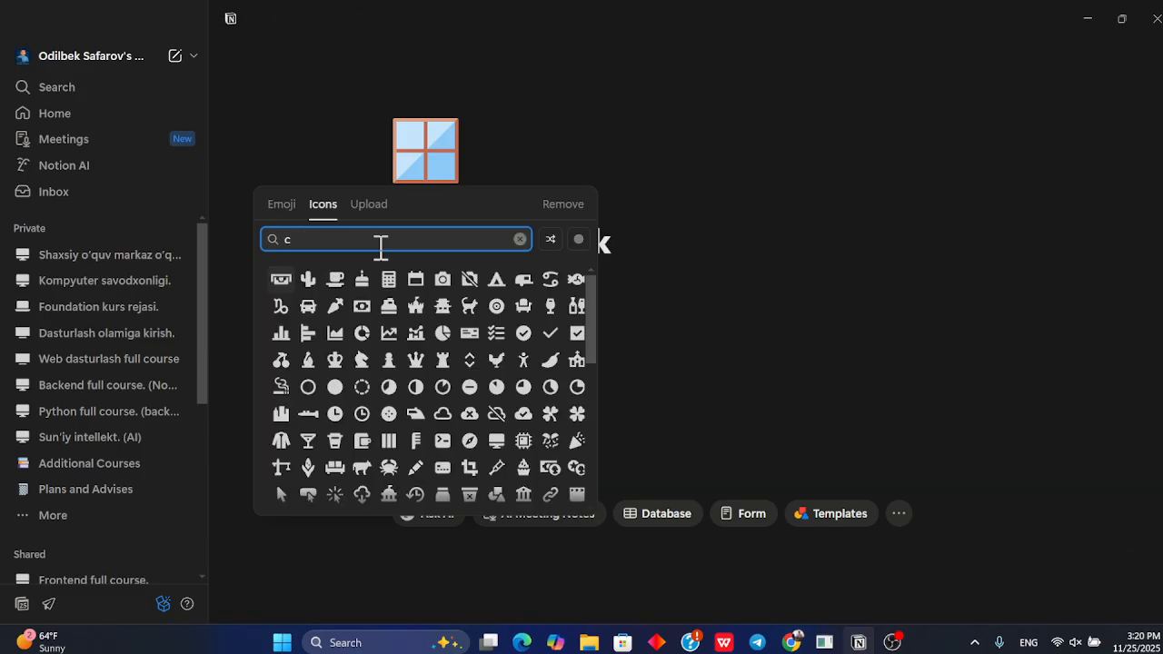
key("BackSpace")
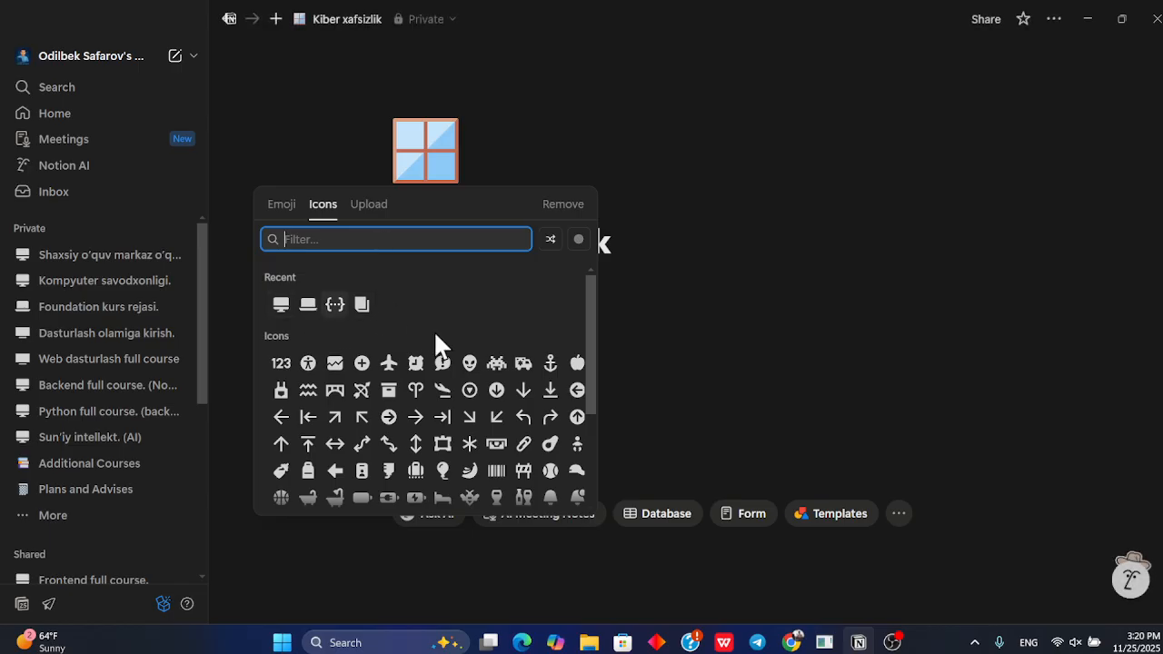
Set the page icon to the grey desktop monitor icon from the recent icons
scroll(435, 338, "down", 5)
scroll(435, 344, "down", 5)
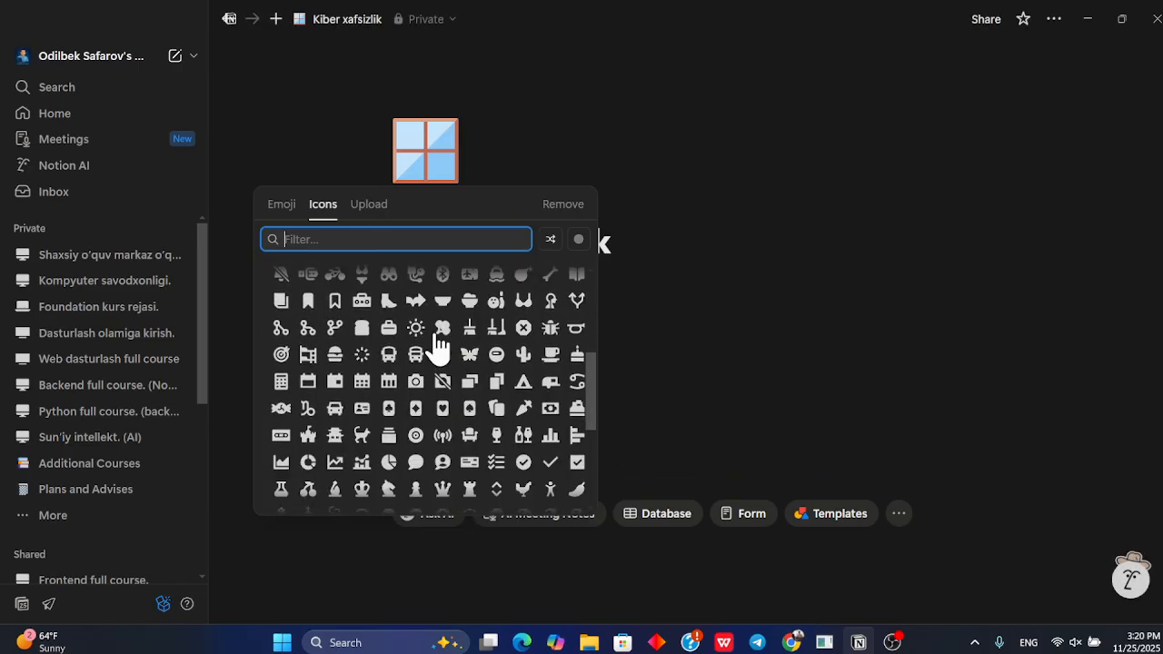
scroll(435, 345, "down", 5)
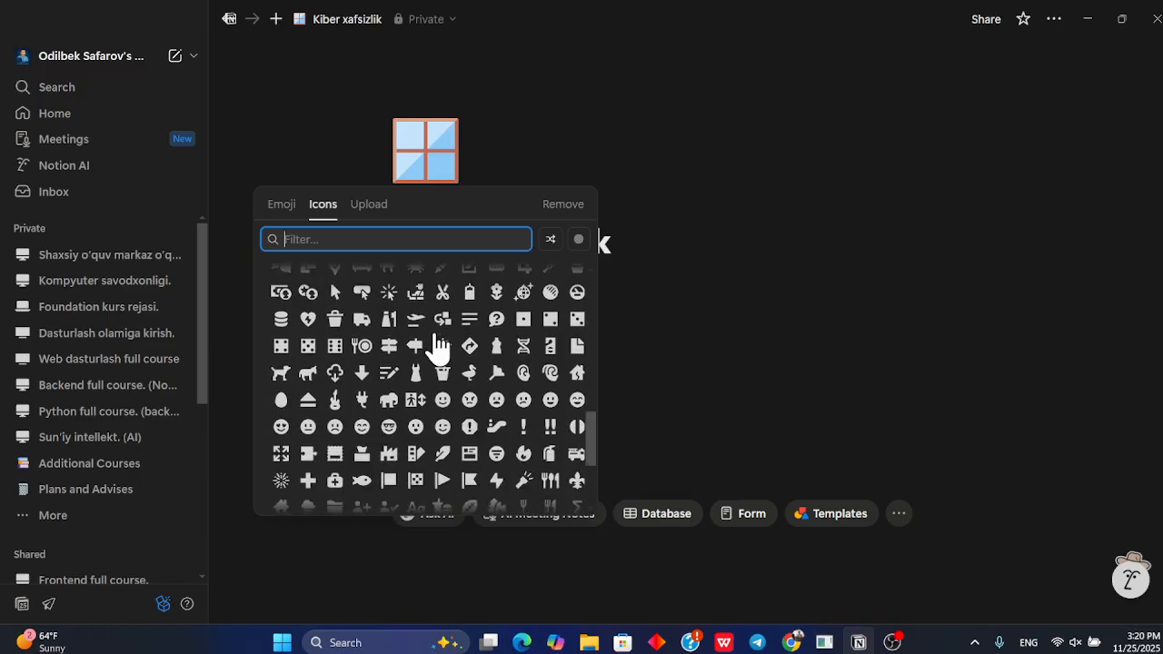
scroll(436, 345, "down", 5)
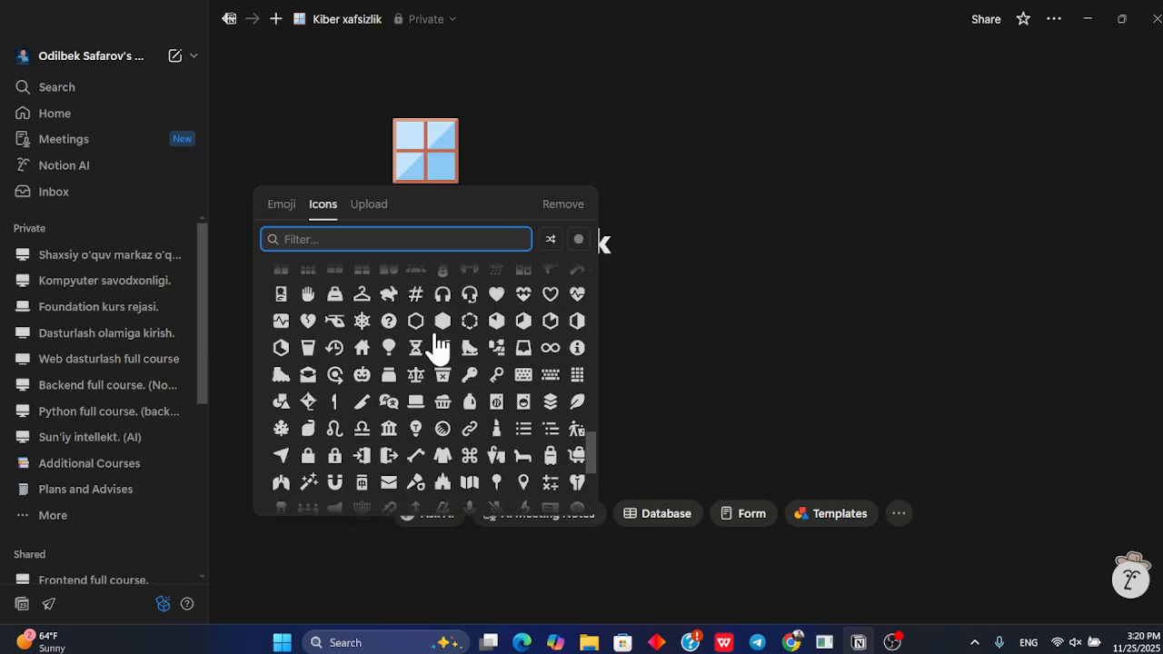
scroll(436, 345, "up", 15)
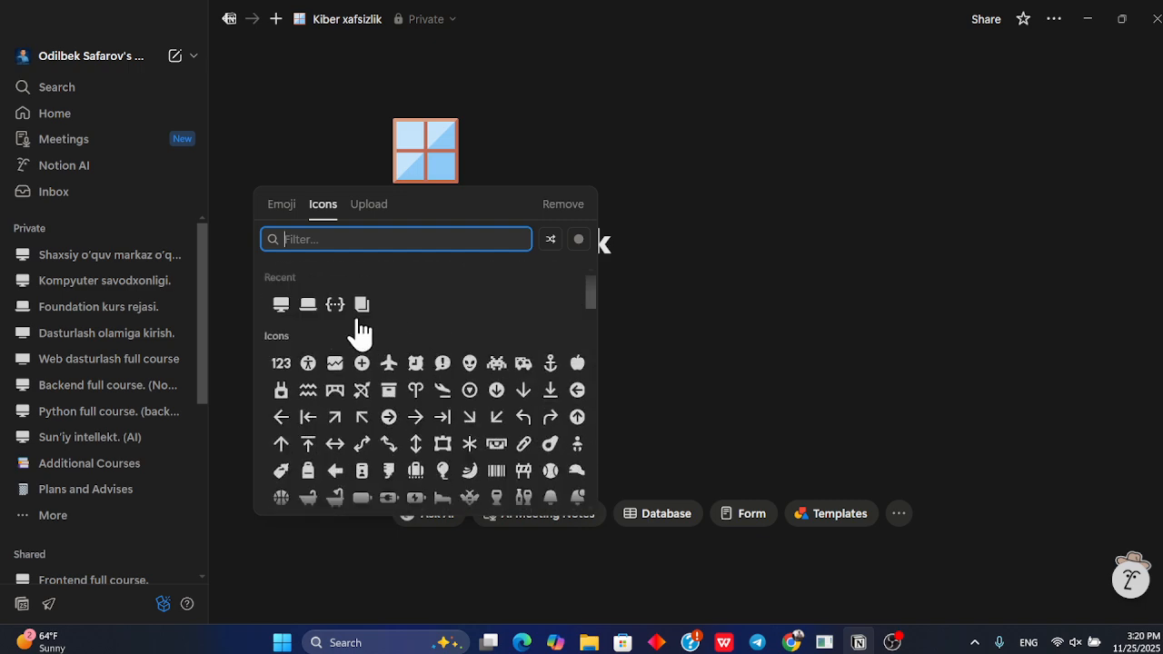
left_click(280, 305)
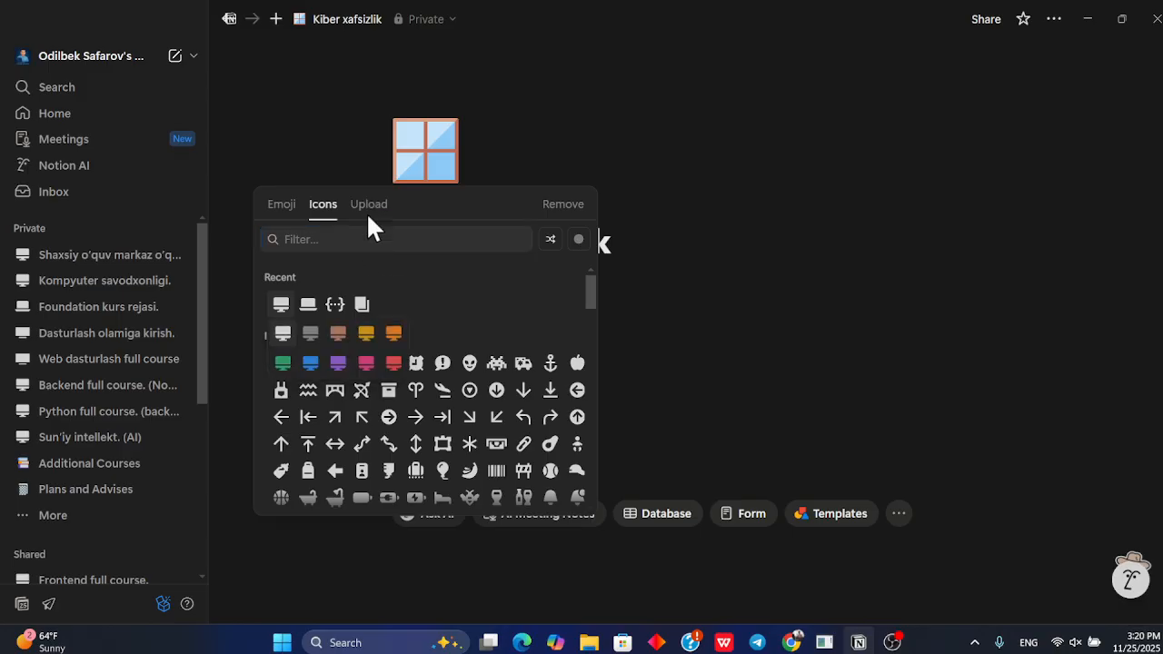
left_click(287, 335)
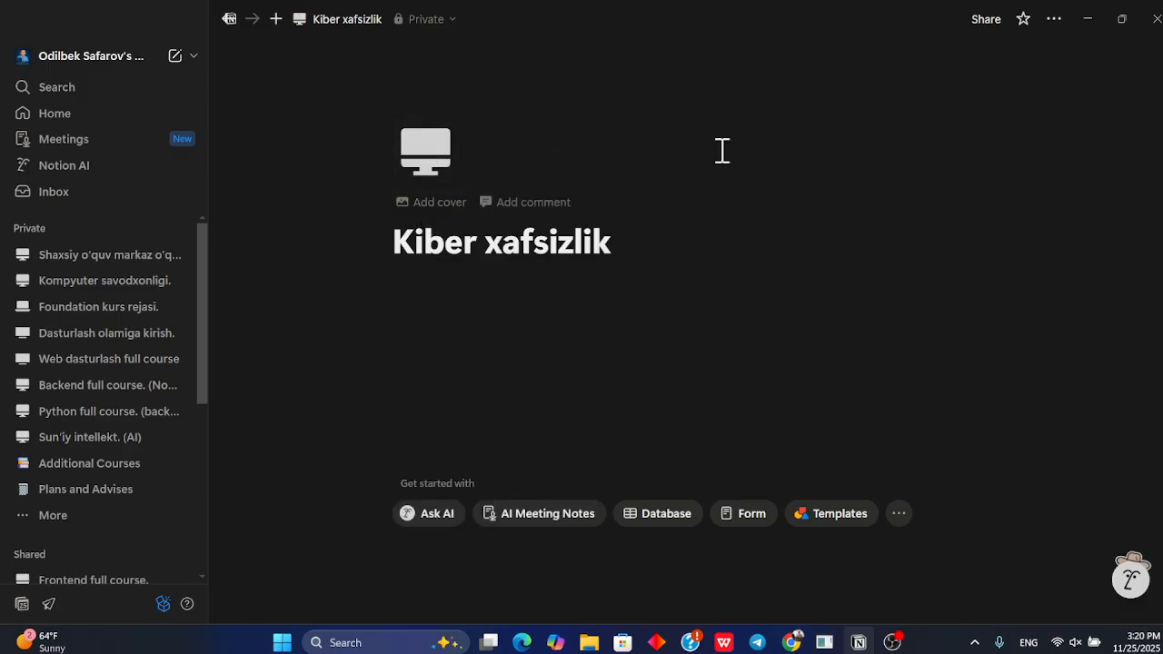
Switch to the browser, open a new tab and search Google for 'kiber xafsizlik'
key("alt+Tab")
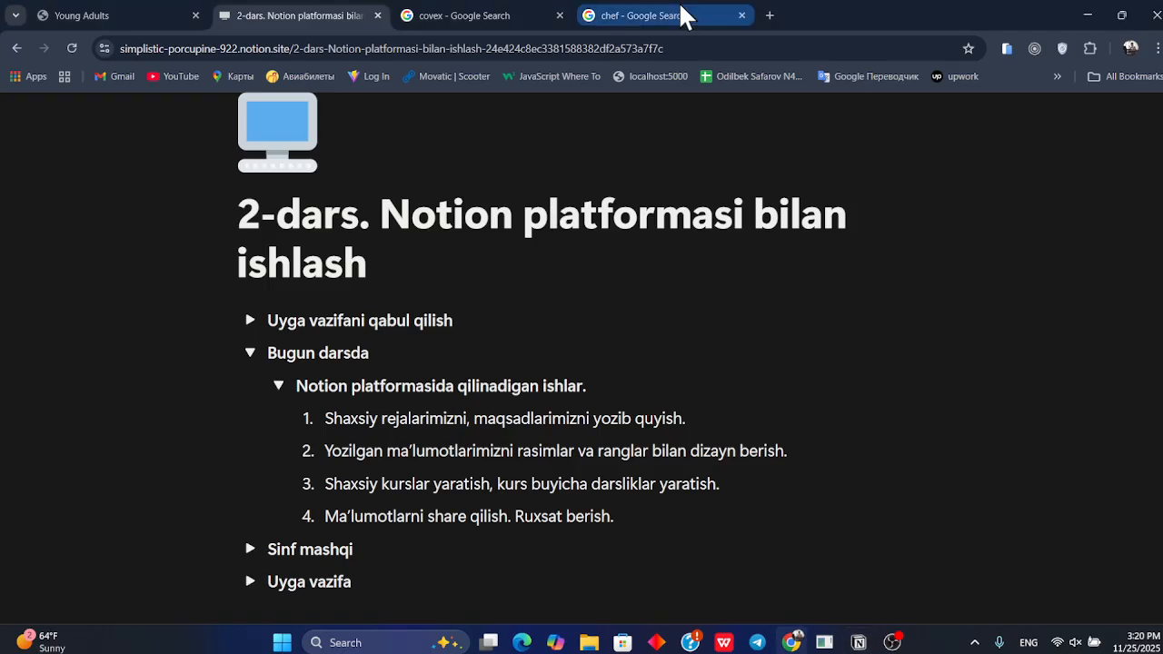
left_click(682, 16)
left_click(769, 15)
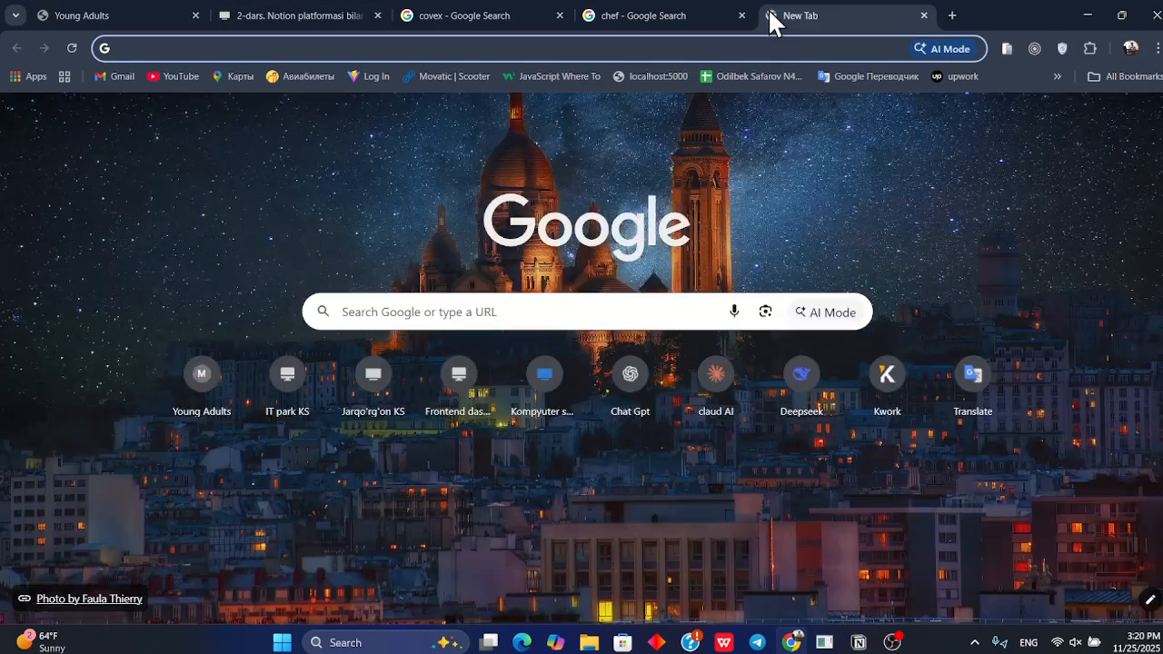
type("kiner")
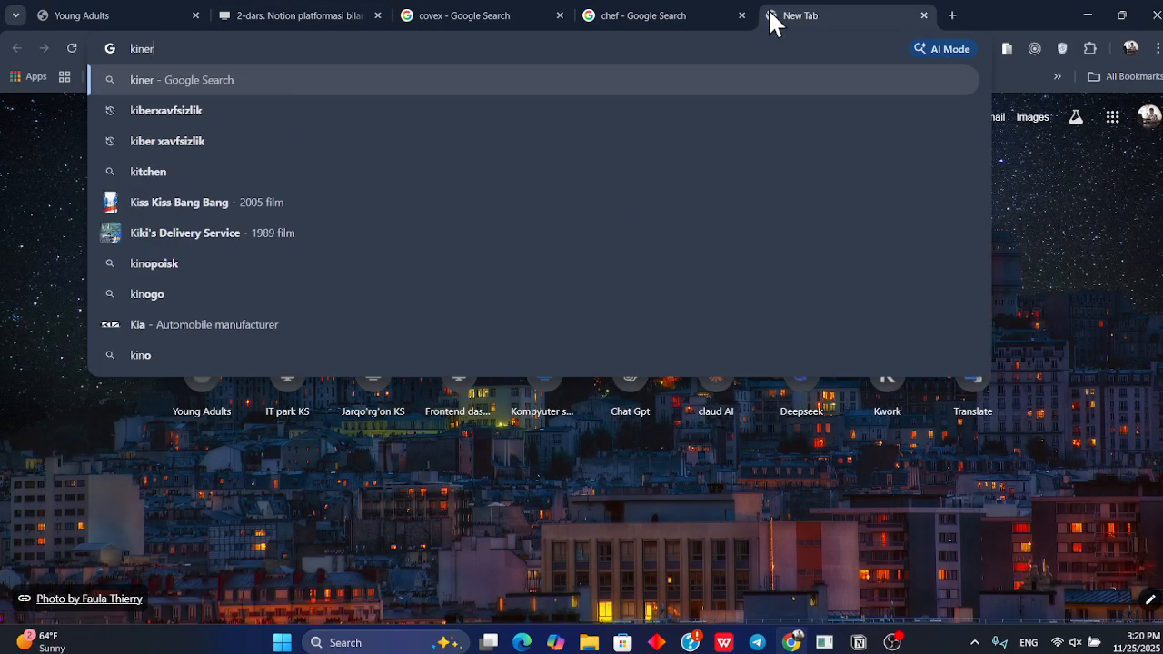
key("BackSpace")
key("BackSpace")
key("BackSpace")
key("Down")
key("Down")
key("Down")
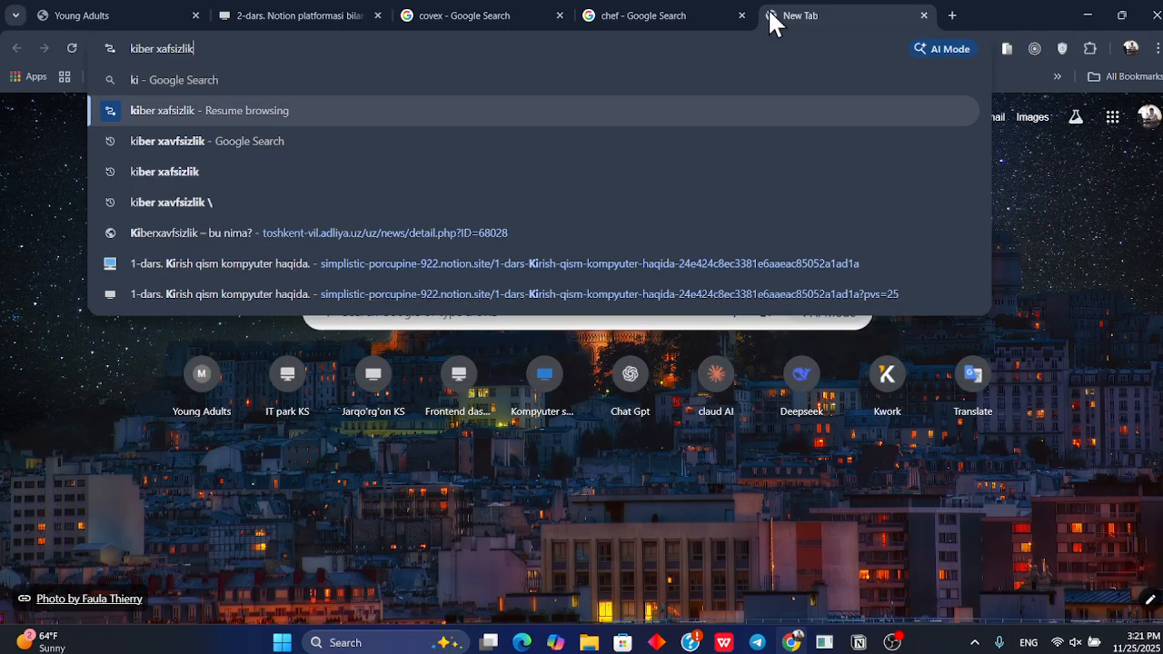
key("Return")
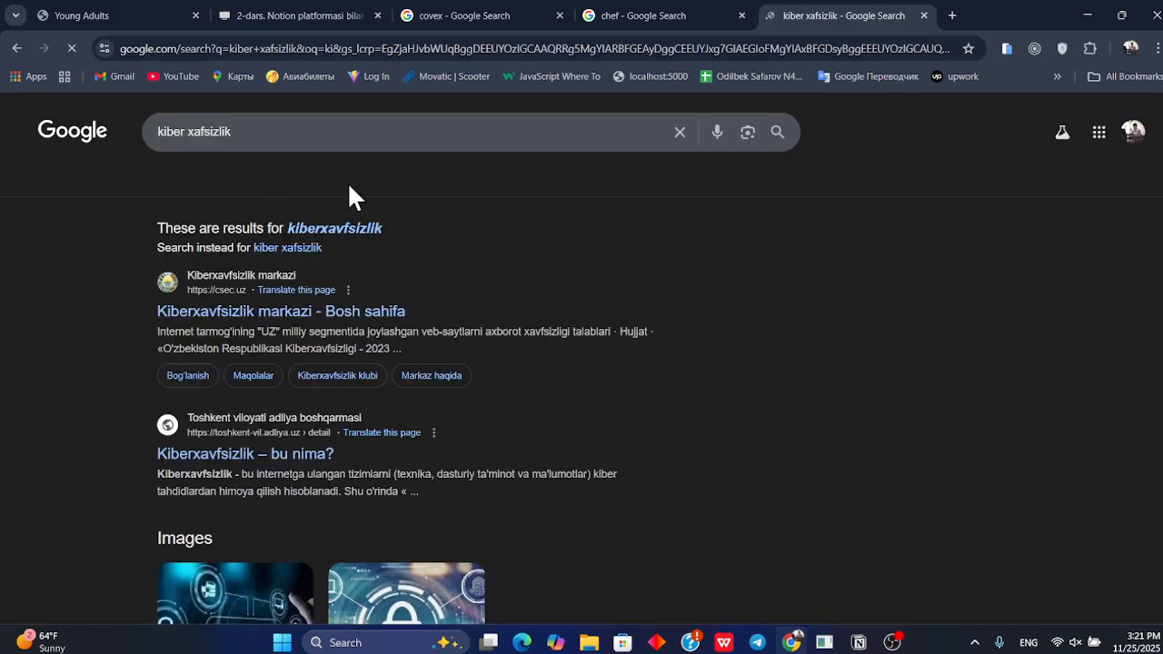
Browse the image results for 'kiberxavfsizlik'
left_click(265, 185)
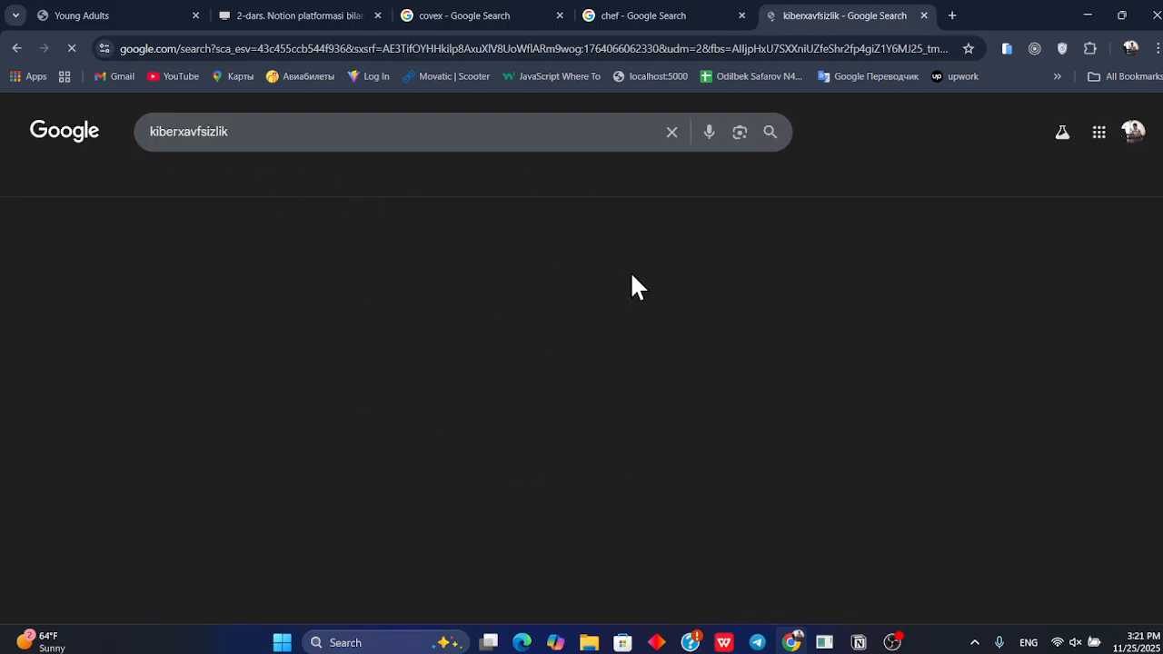
scroll(633, 281, "down", 2)
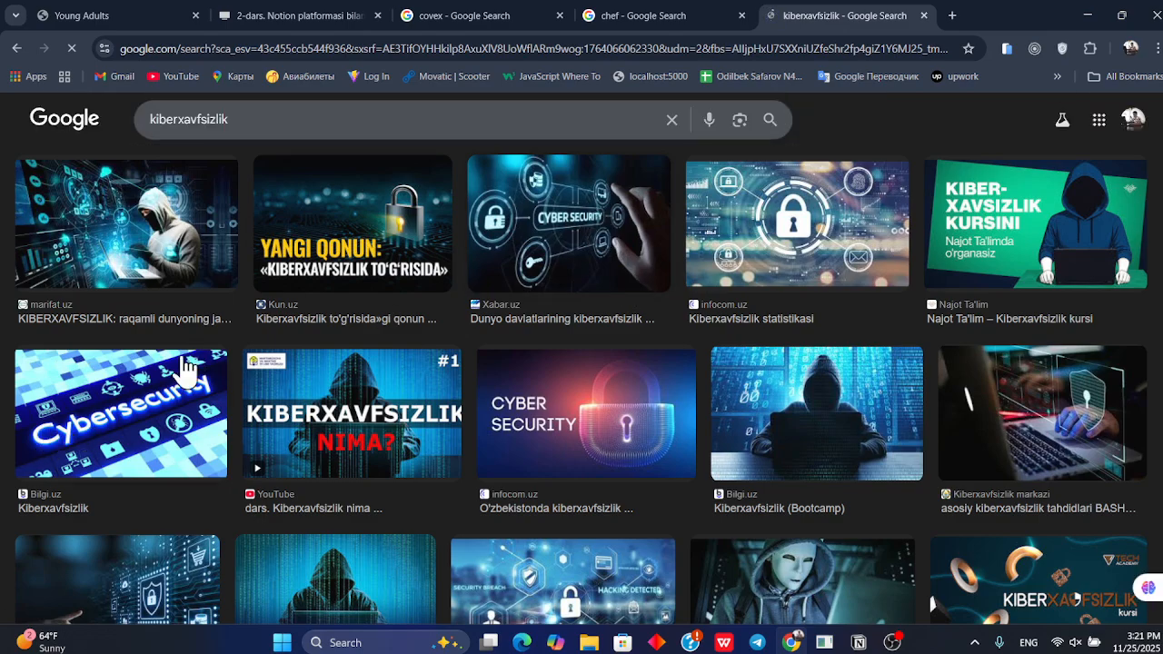
scroll(562, 355, "down", 2)
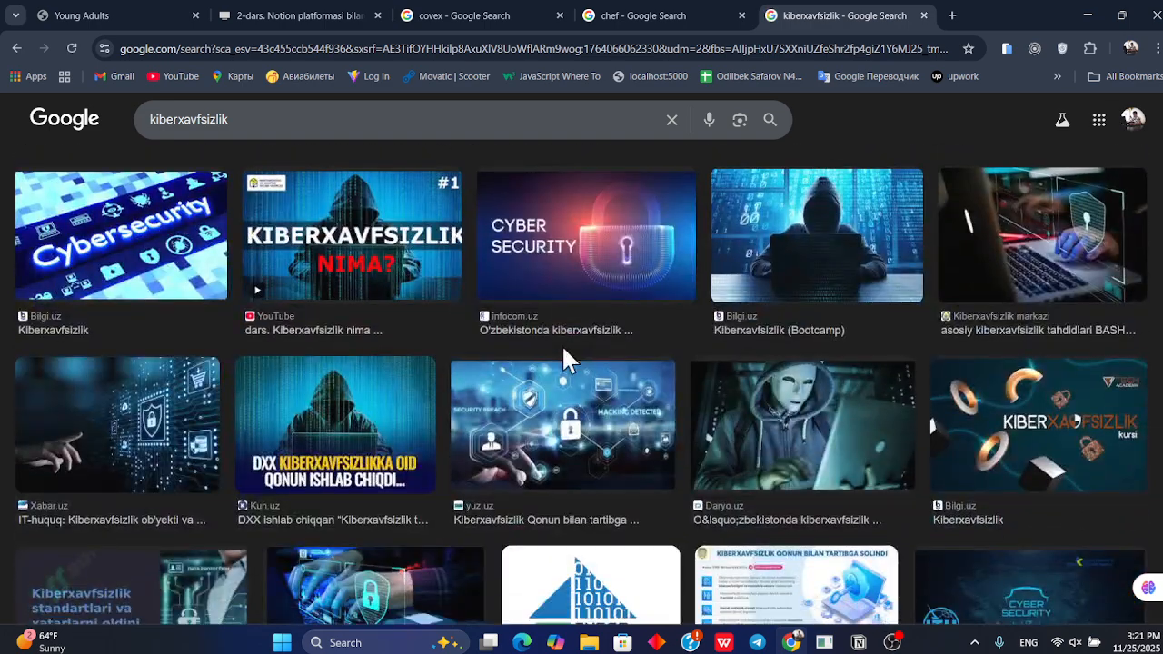
scroll(563, 354, "down", 1)
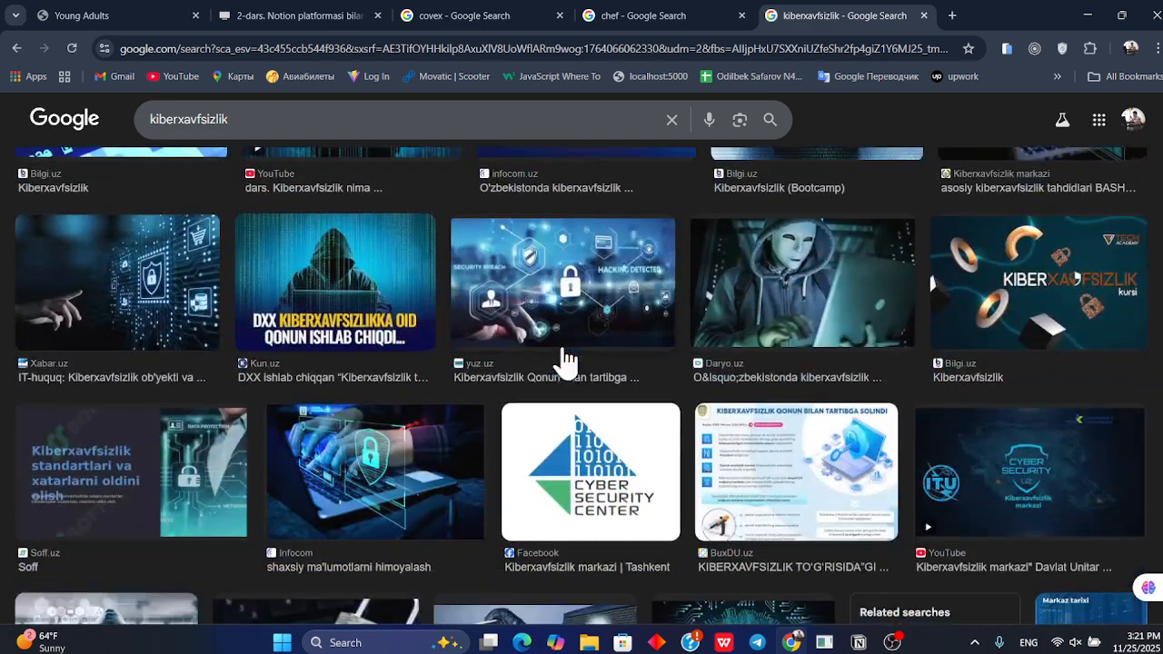
scroll(565, 361, "up", 2)
scroll(564, 359, "up", 2)
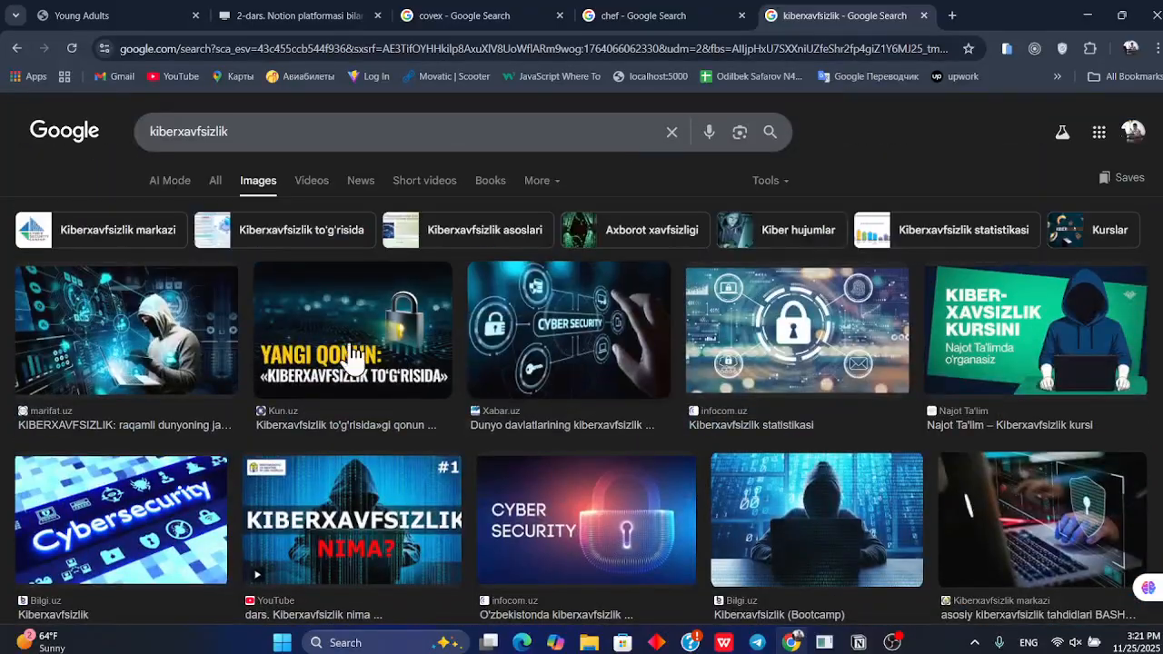
Save the Xabar.uz 'Cyber Security' image to the Desktop as images.jpg
left_click(598, 304)
right_click(843, 337)
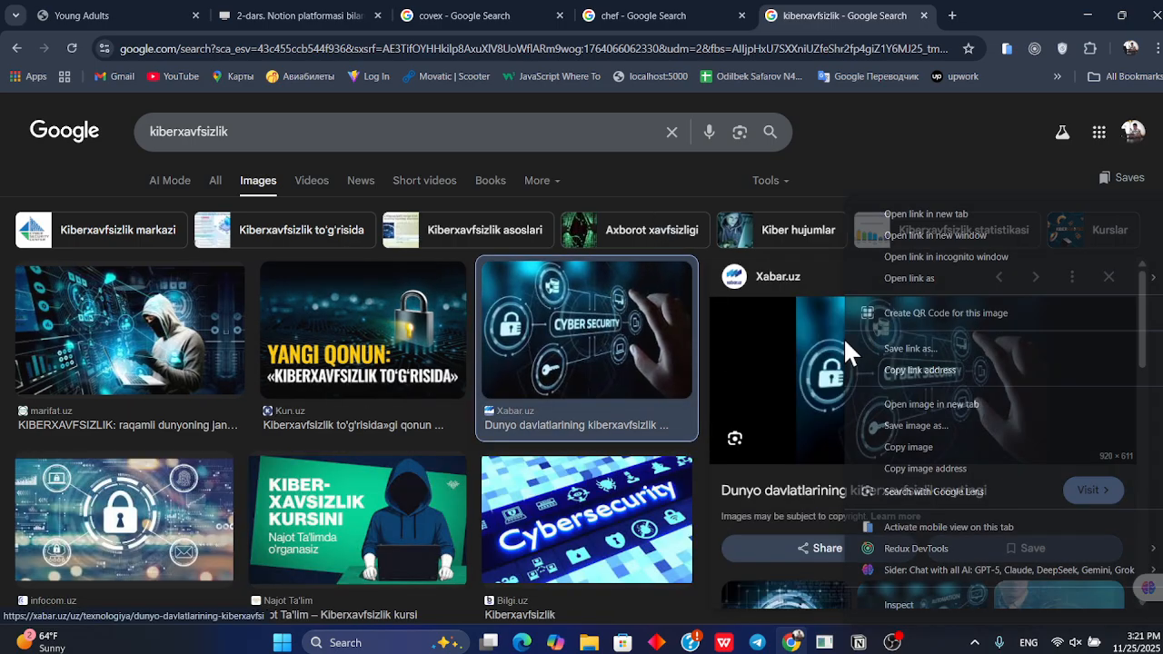
left_click(919, 446)
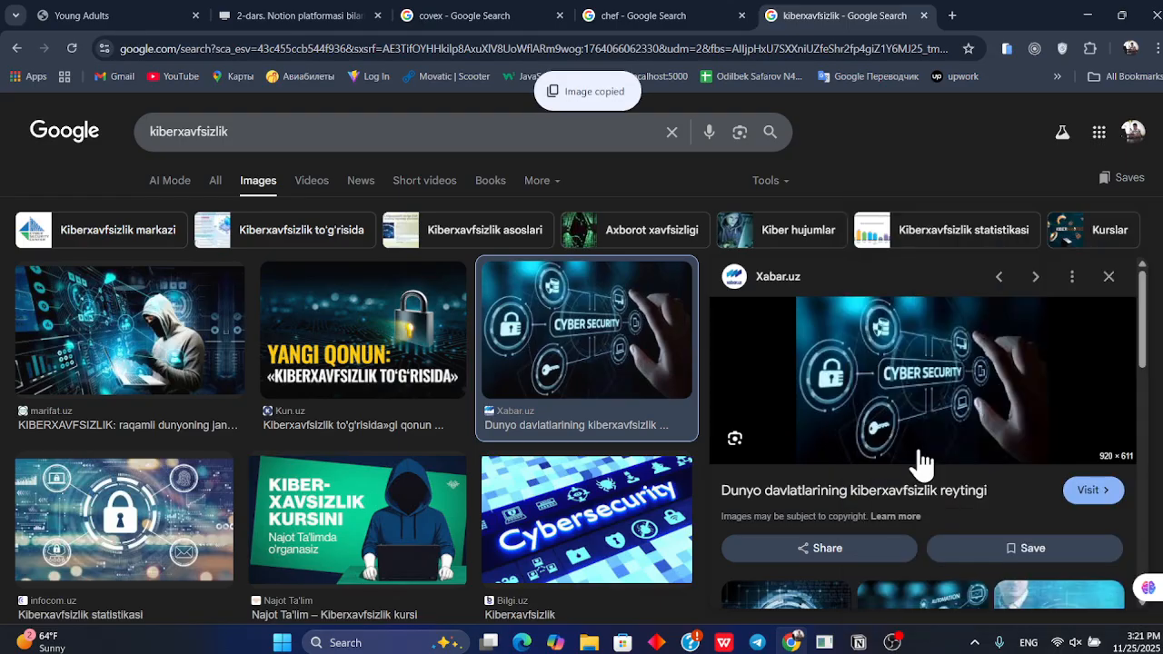
right_click(884, 413)
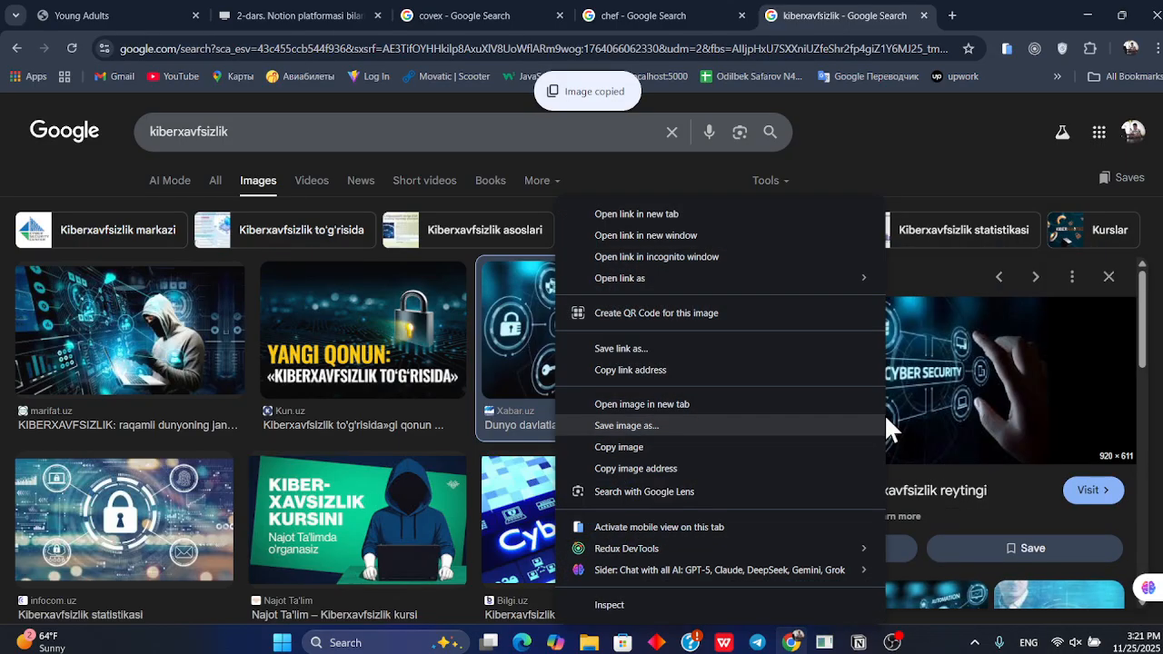
left_click(647, 443)
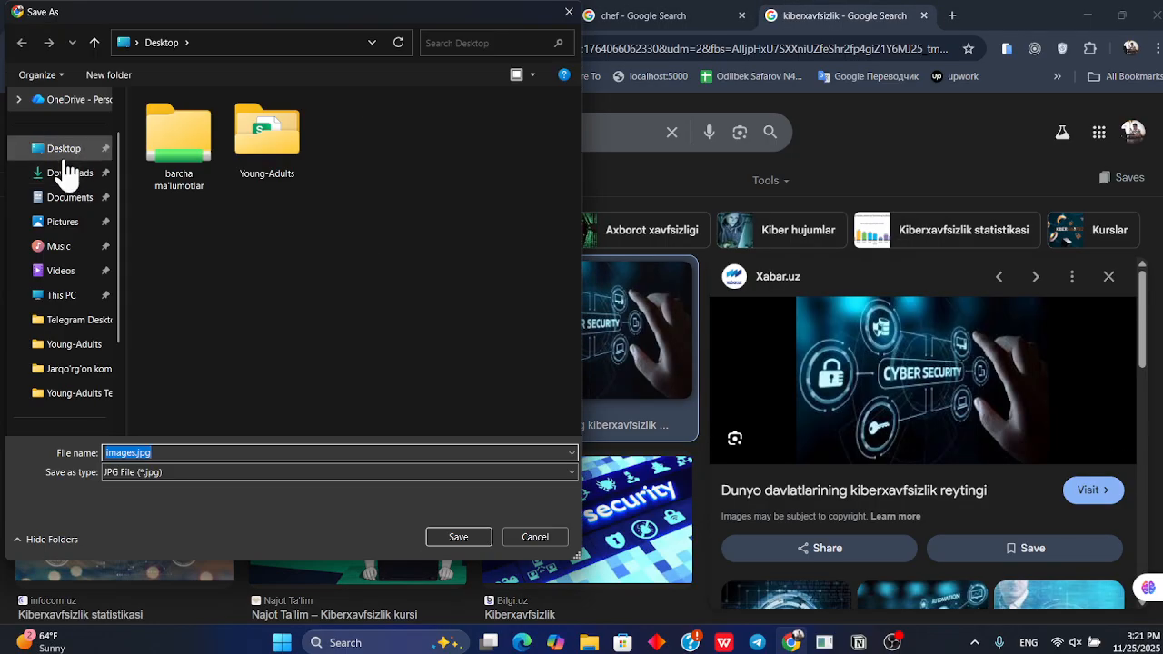
left_click(66, 156)
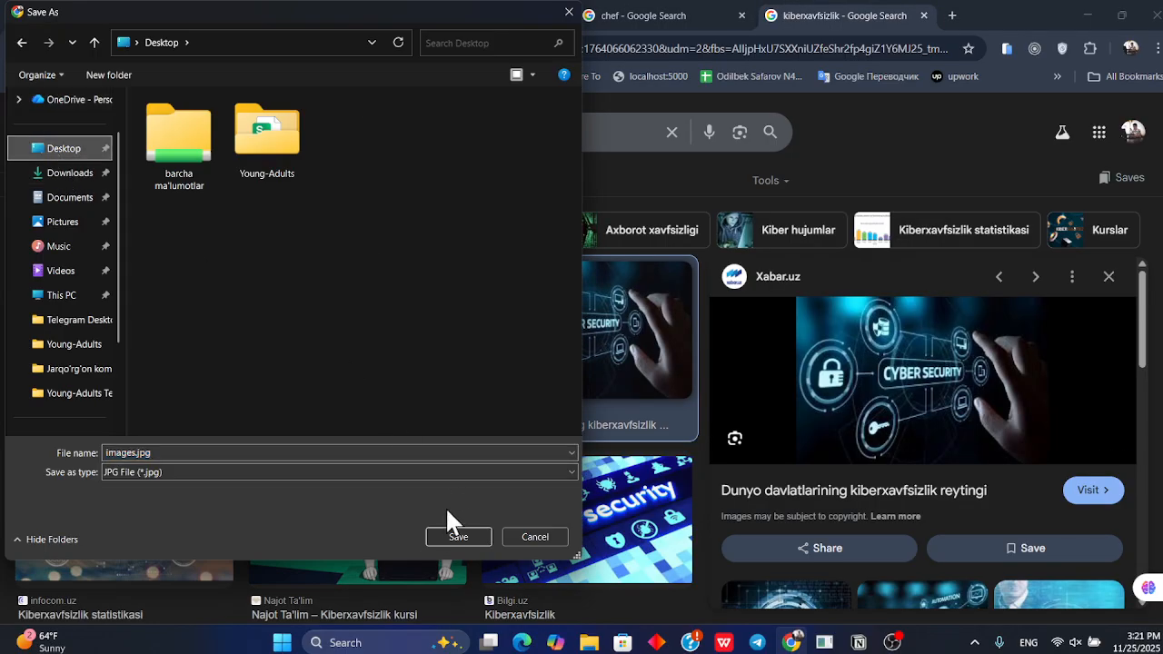
left_click(447, 536)
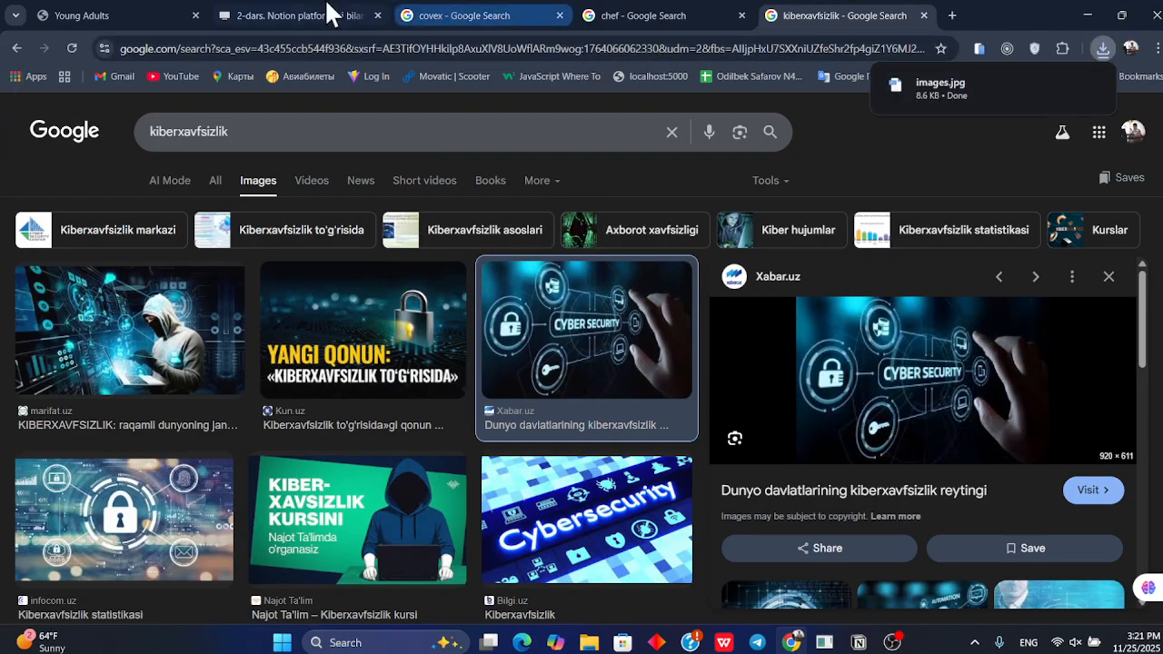
Return to the Kiber xafsizlik page, add a cover and open the cover gallery options
key("alt+Tab")
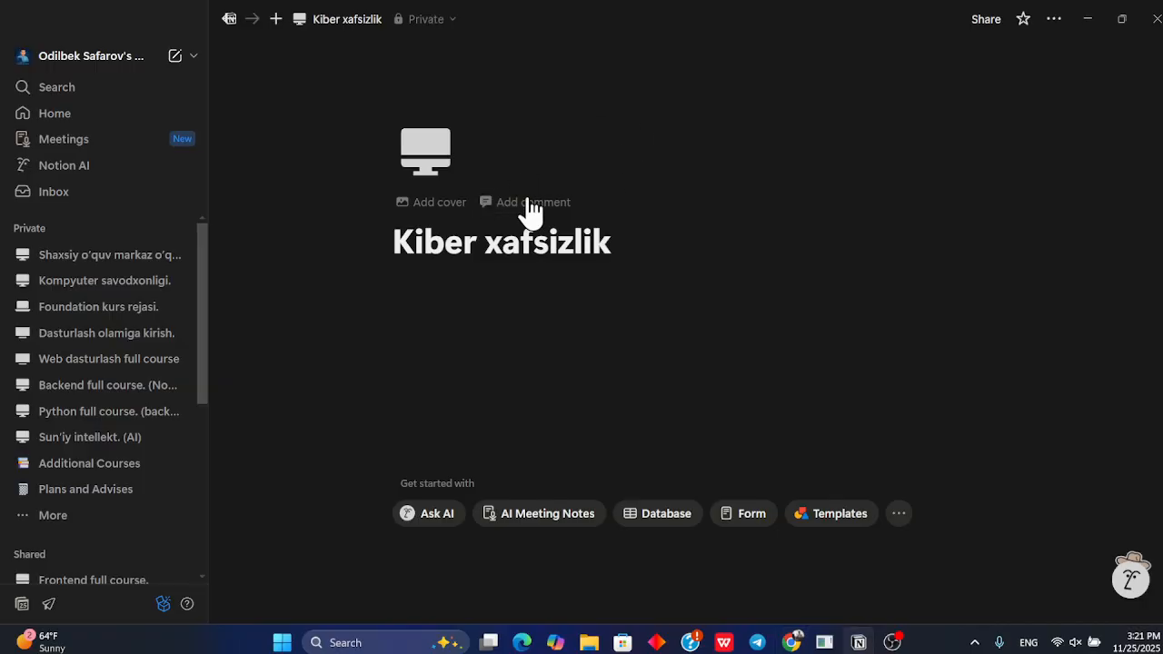
left_click(439, 204)
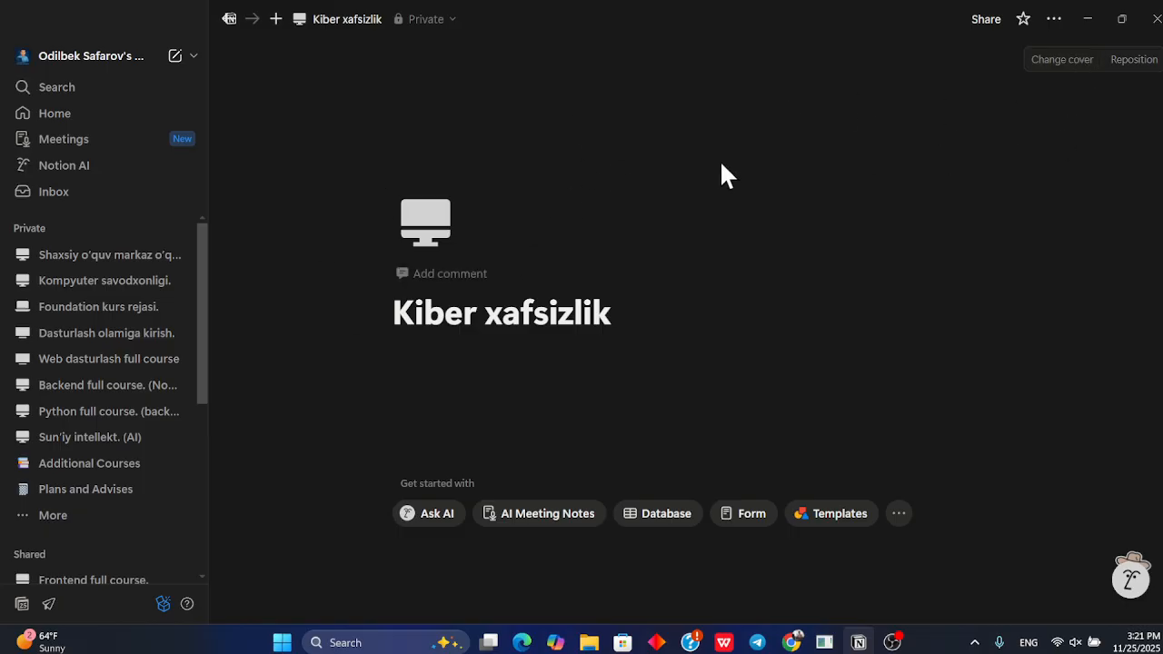
left_click(1059, 62)
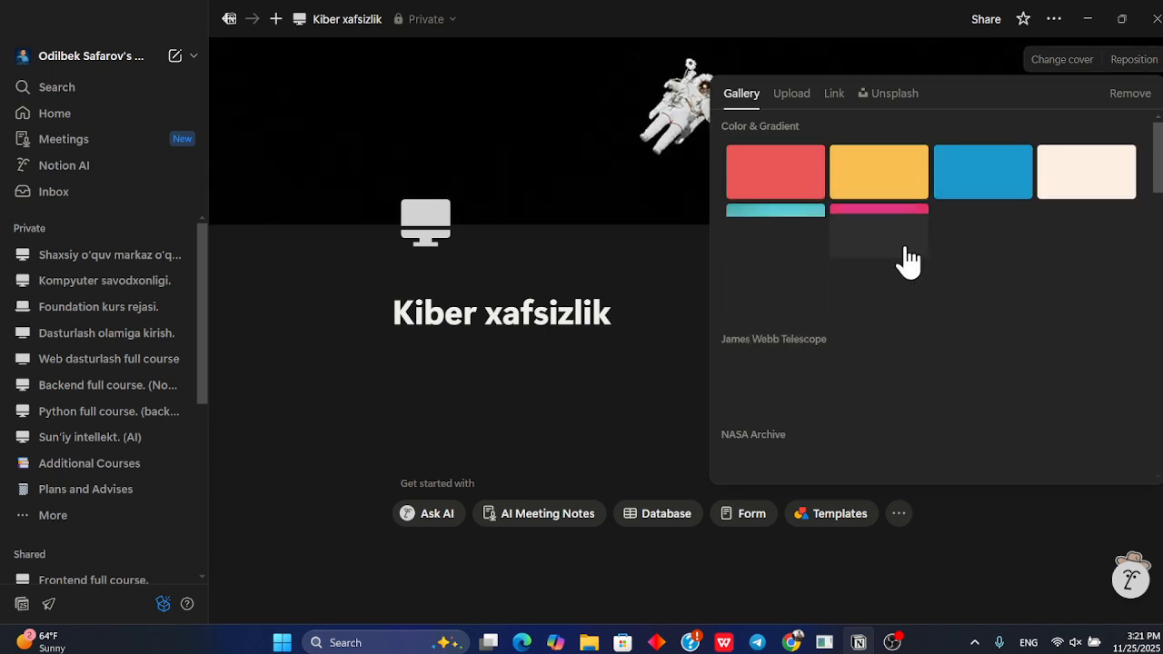
scroll(887, 337, "down", 2)
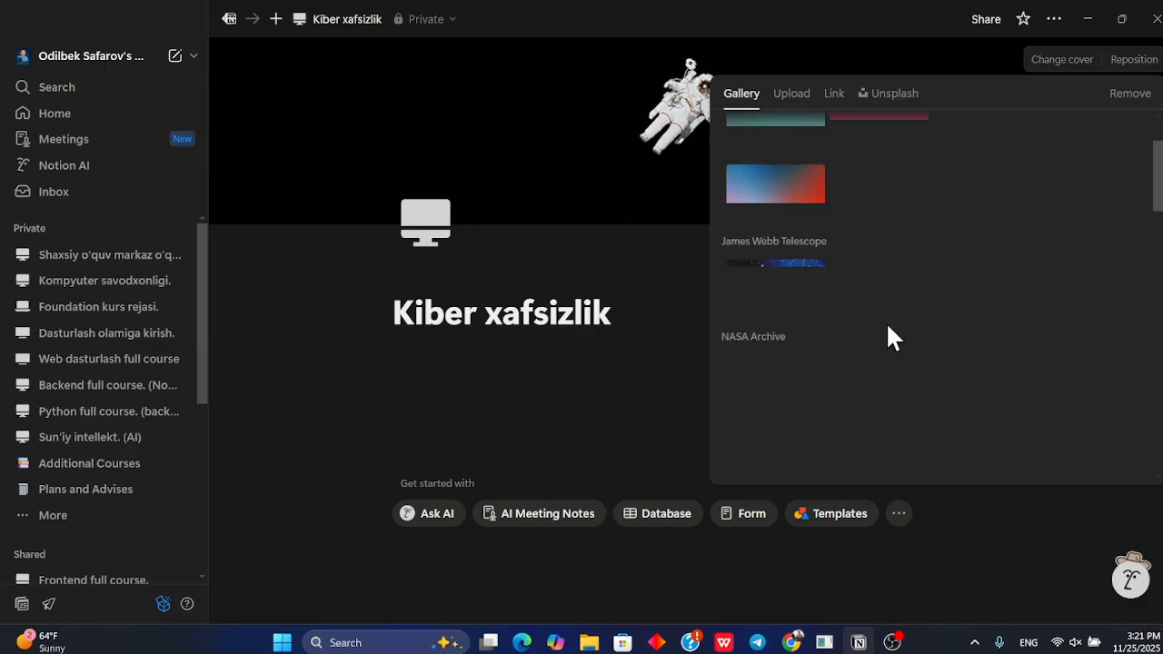
scroll(952, 346, "down", 6)
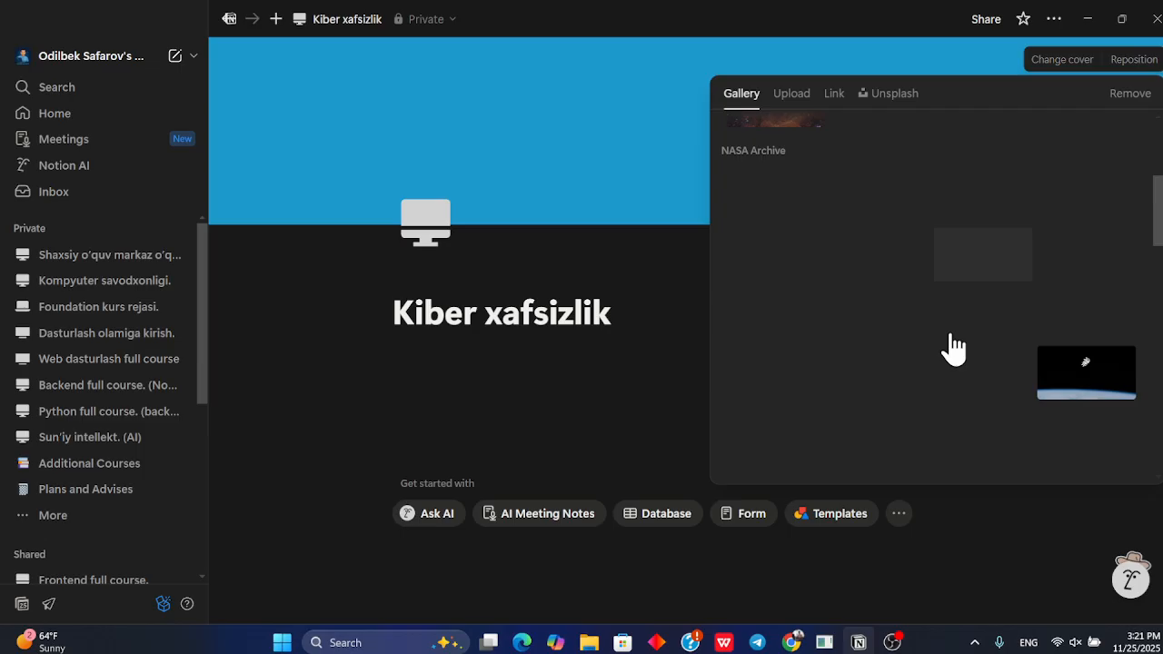
scroll(952, 345, "up", 3)
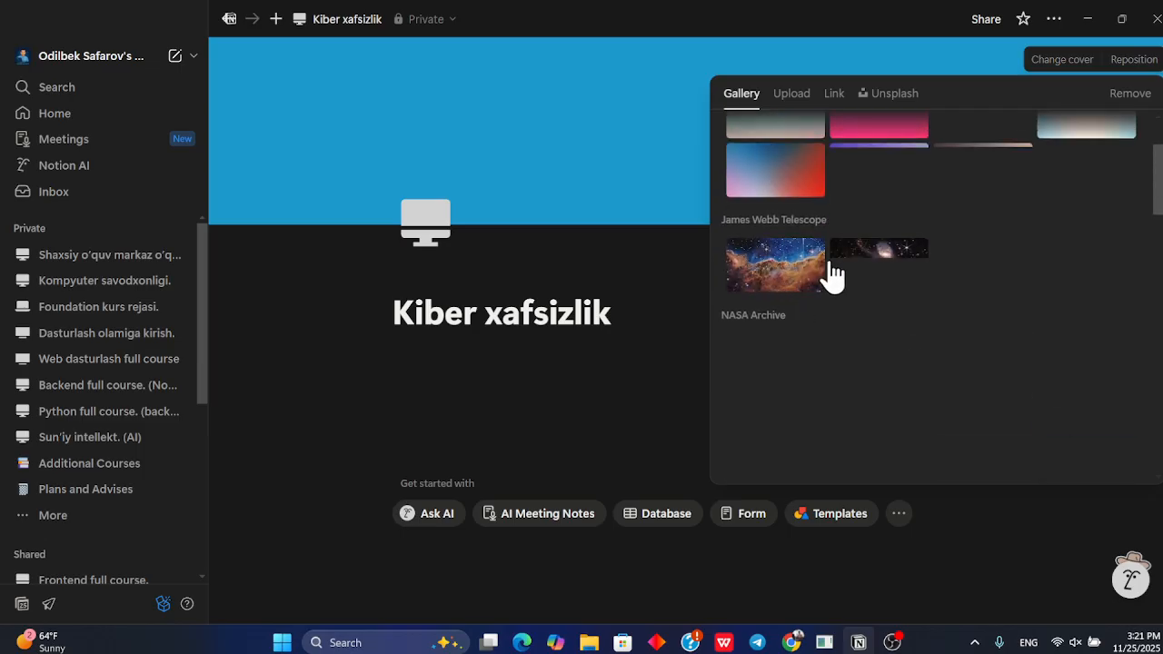
Upload images.jpg from the Desktop as the page's cover image
left_click(792, 95)
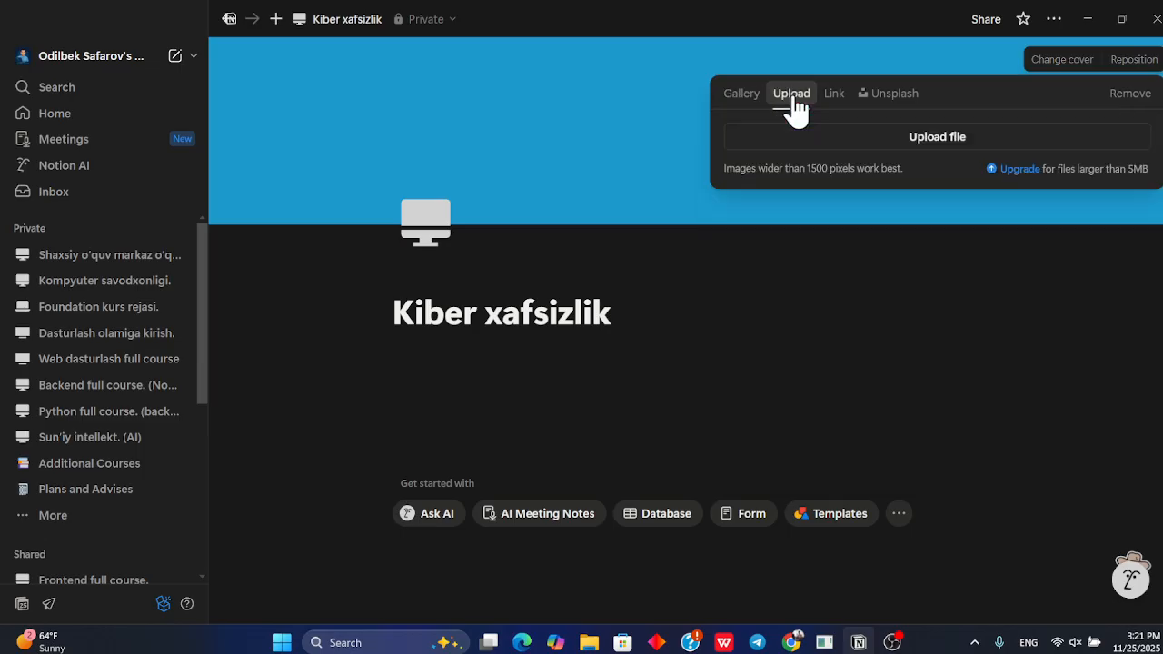
left_click(902, 107)
left_click(798, 98)
left_click(854, 143)
left_click(354, 142)
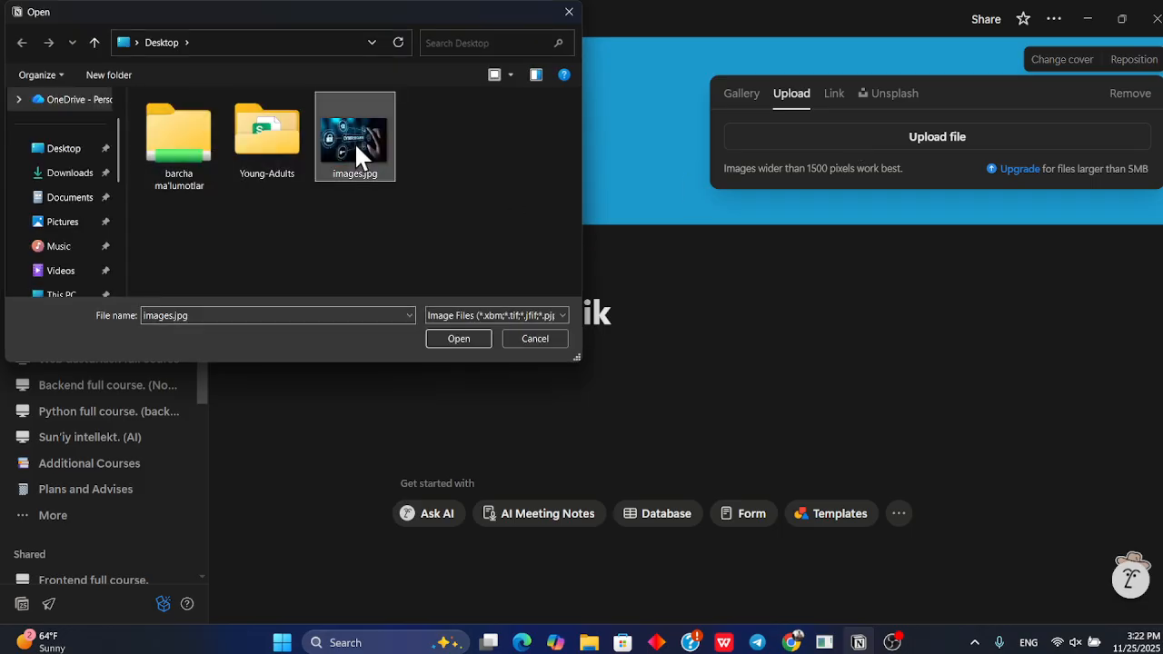
left_click(459, 340)
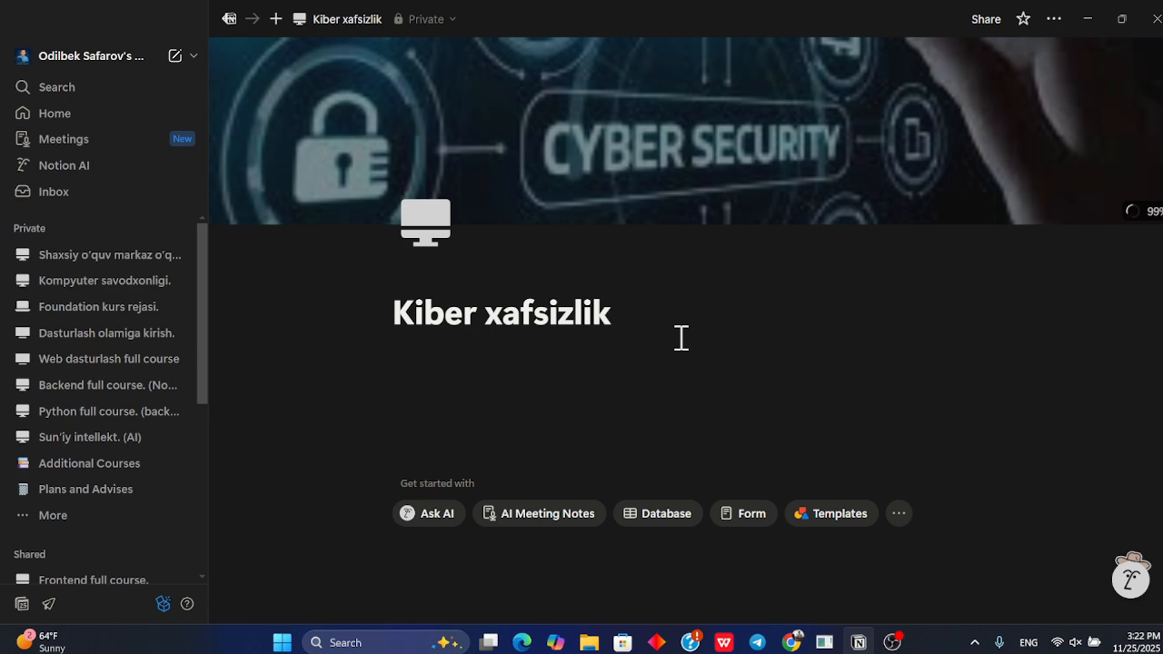
left_click(608, 363)
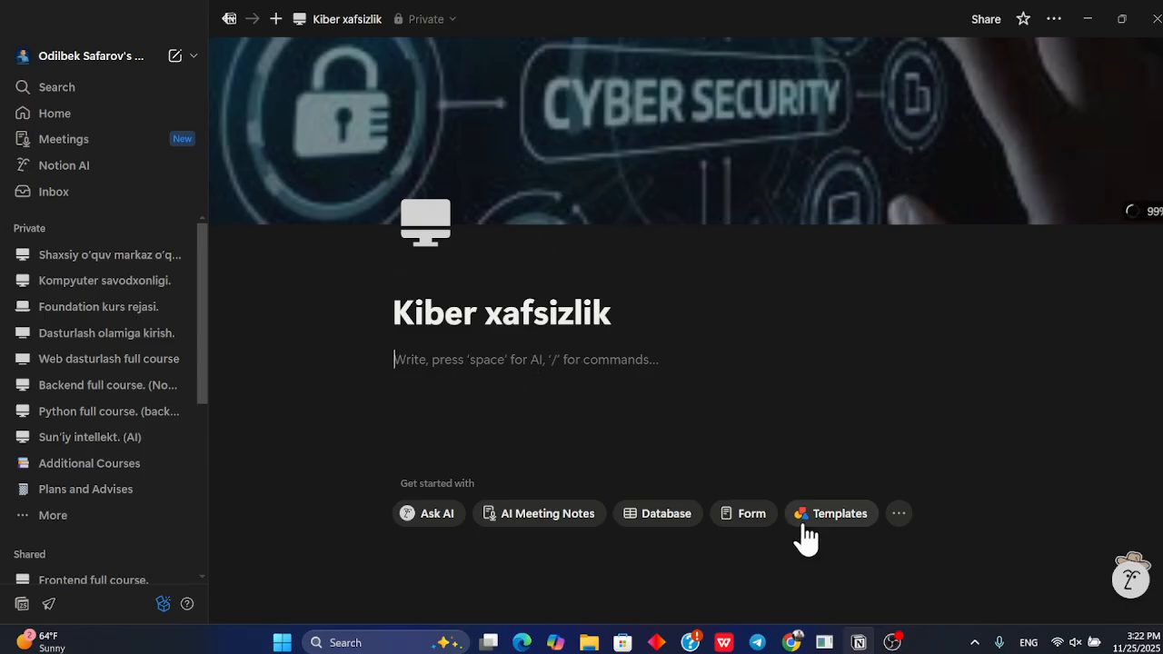
left_click(1063, 643)
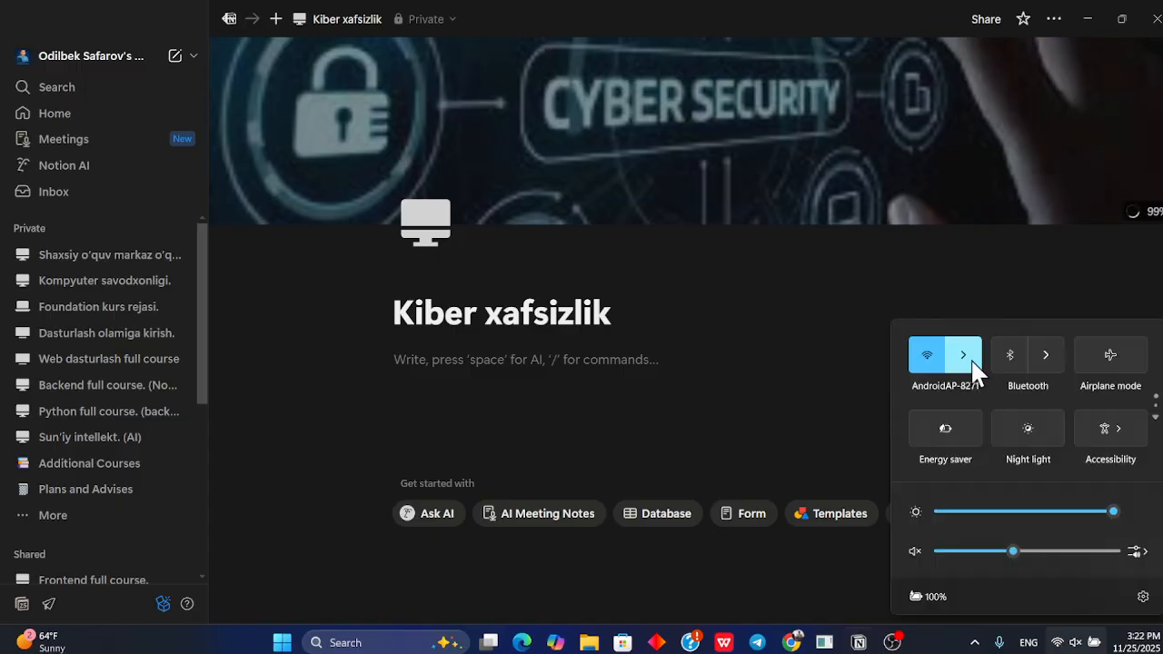
left_click(966, 360)
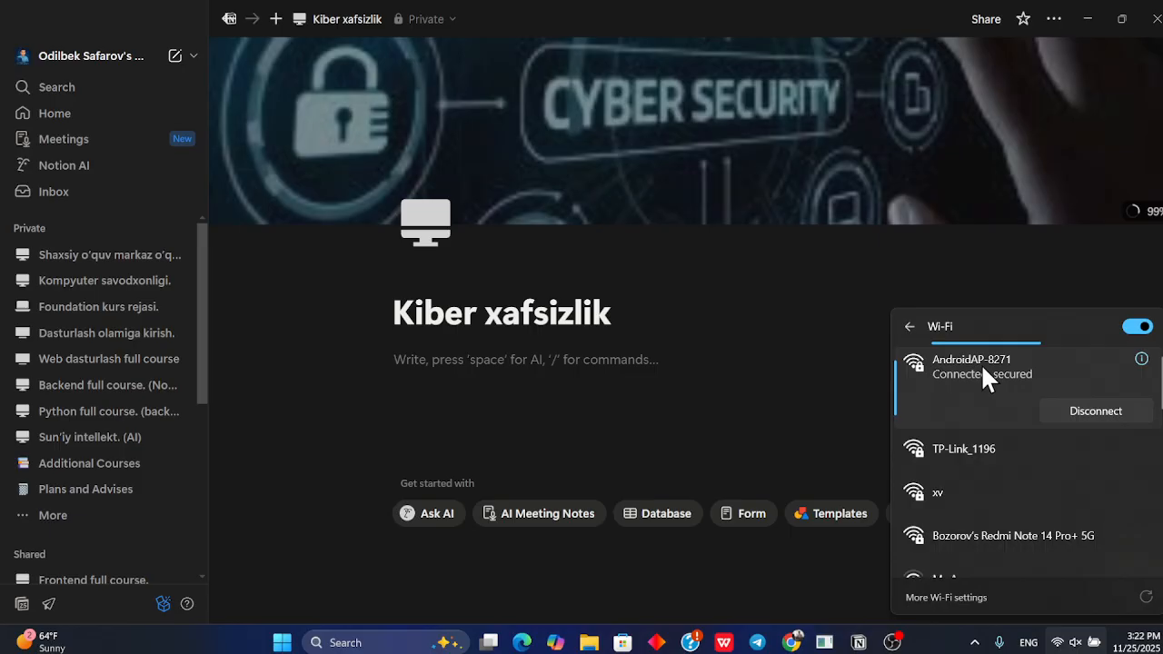
left_click(649, 360)
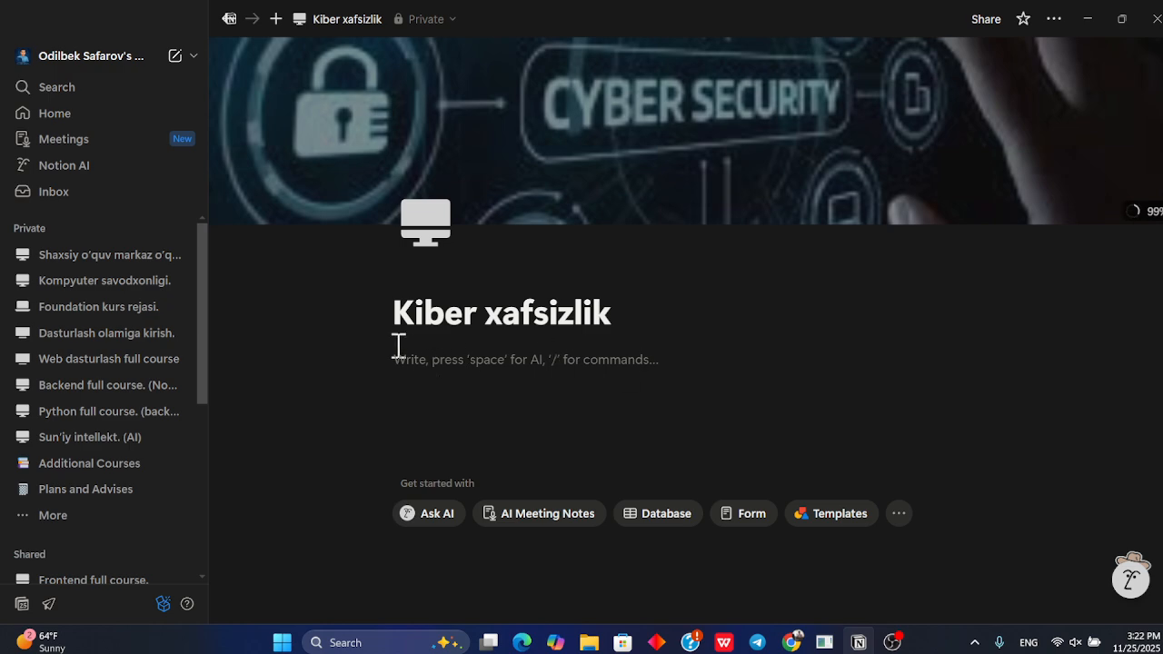
Add a sub-page inside Kiber xafsizlik titled 1-dars
left_click(359, 360)
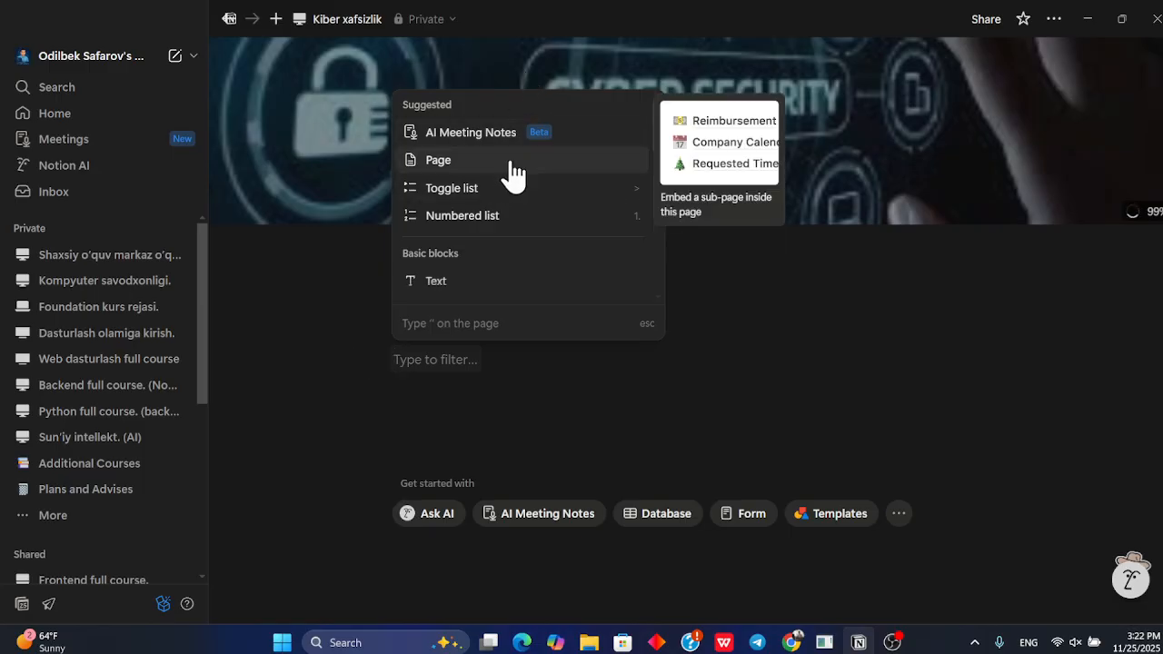
left_click(514, 164)
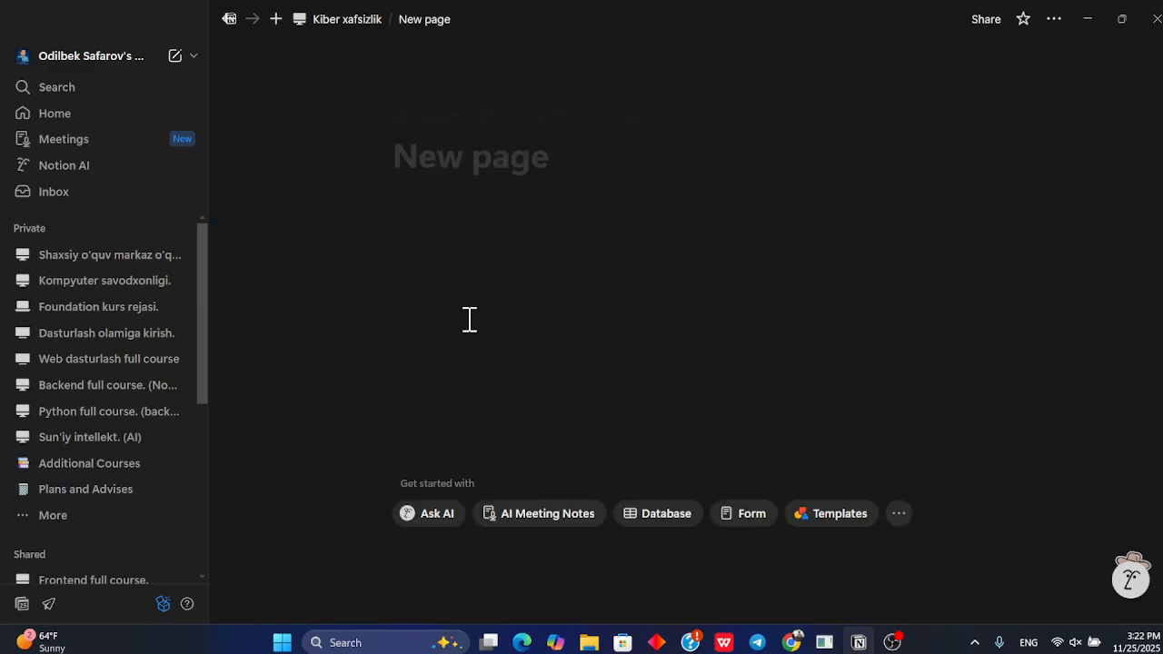
type("1-dars")
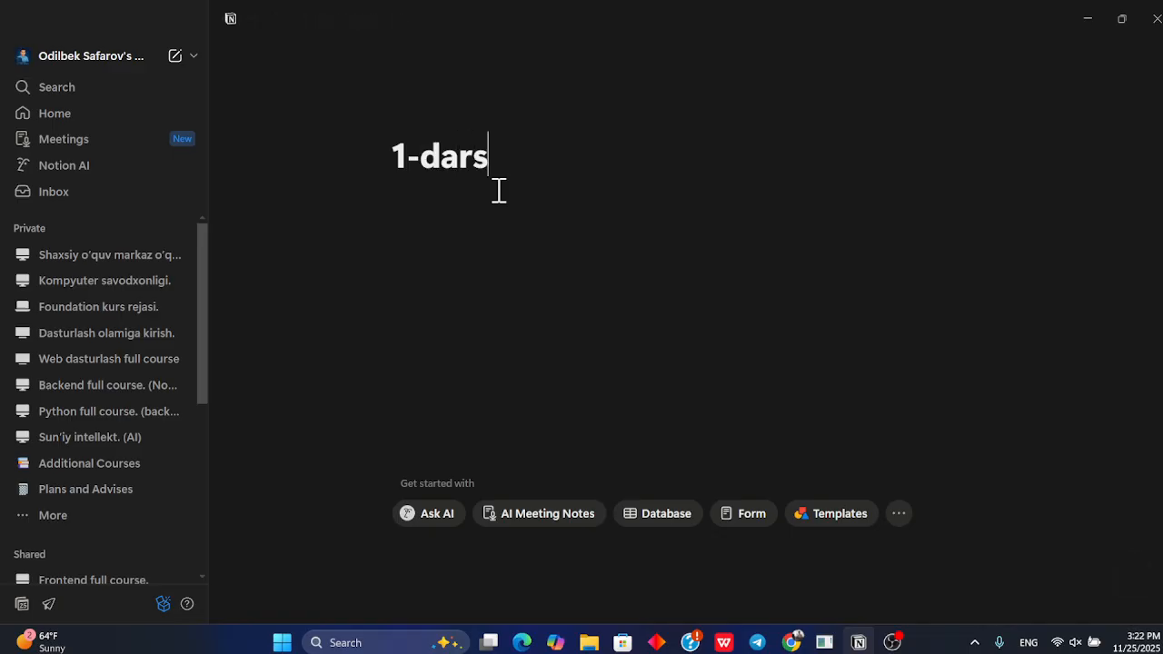
key("Return")
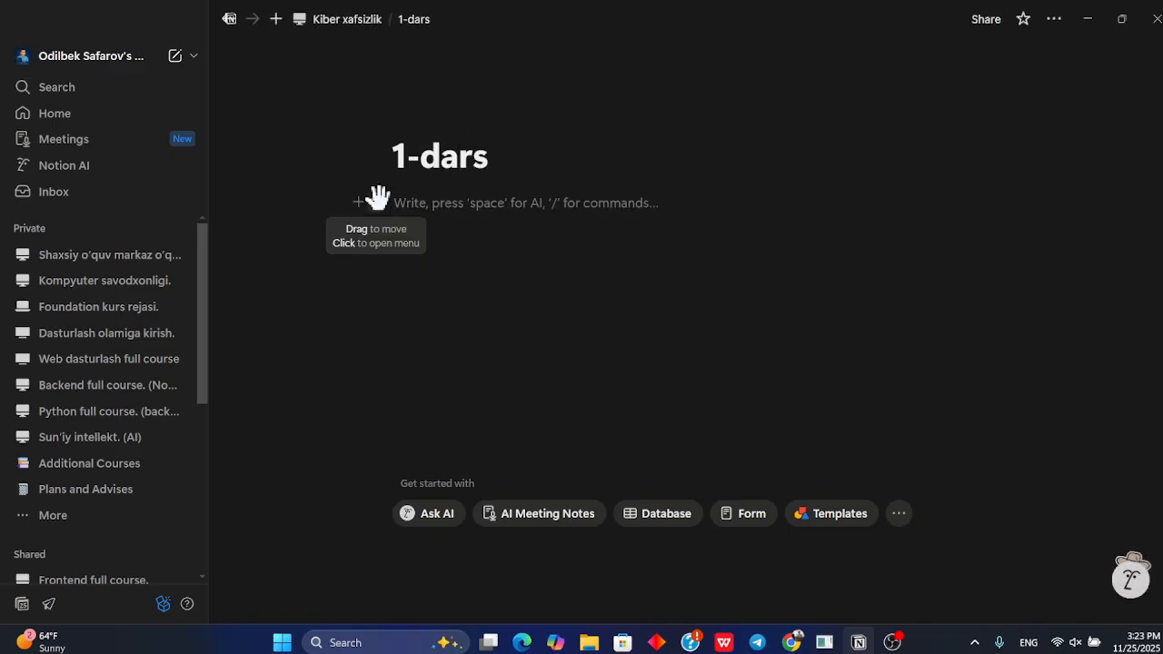
left_click(377, 202)
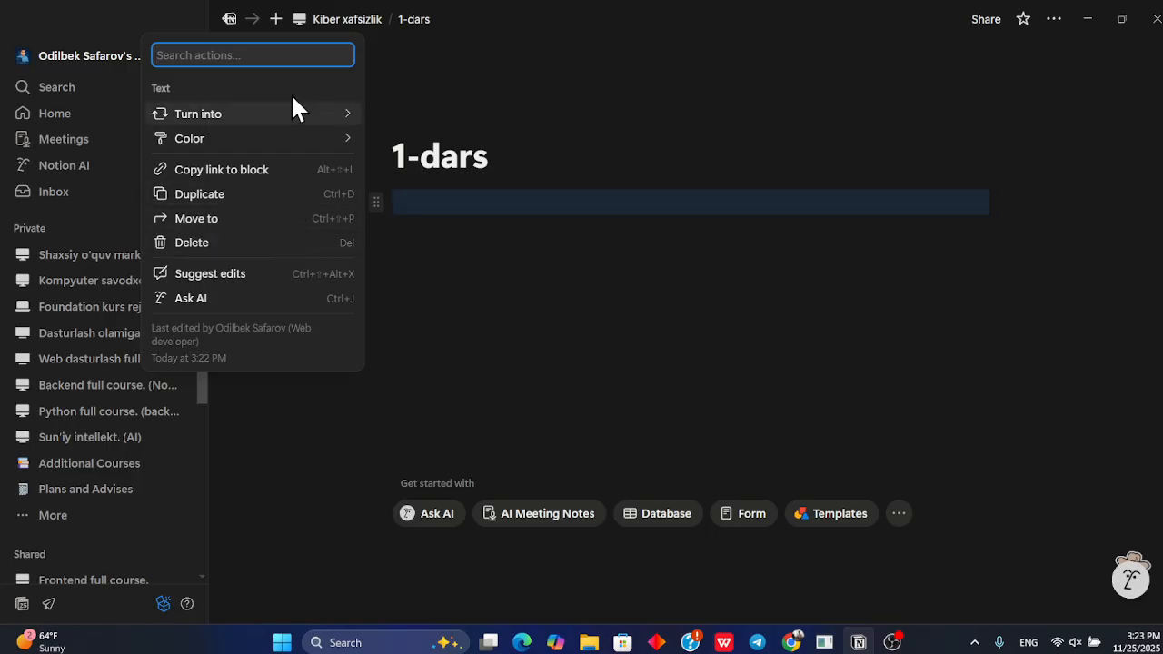
mouse_move(293, 111)
left_click(690, 213)
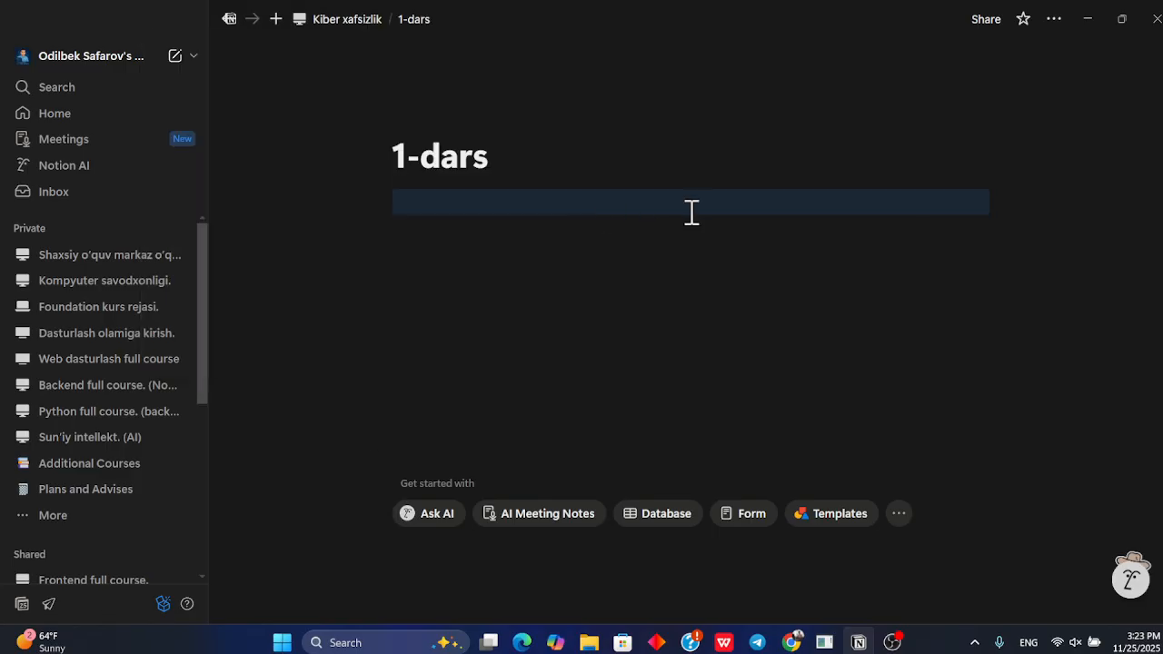
left_click(374, 201)
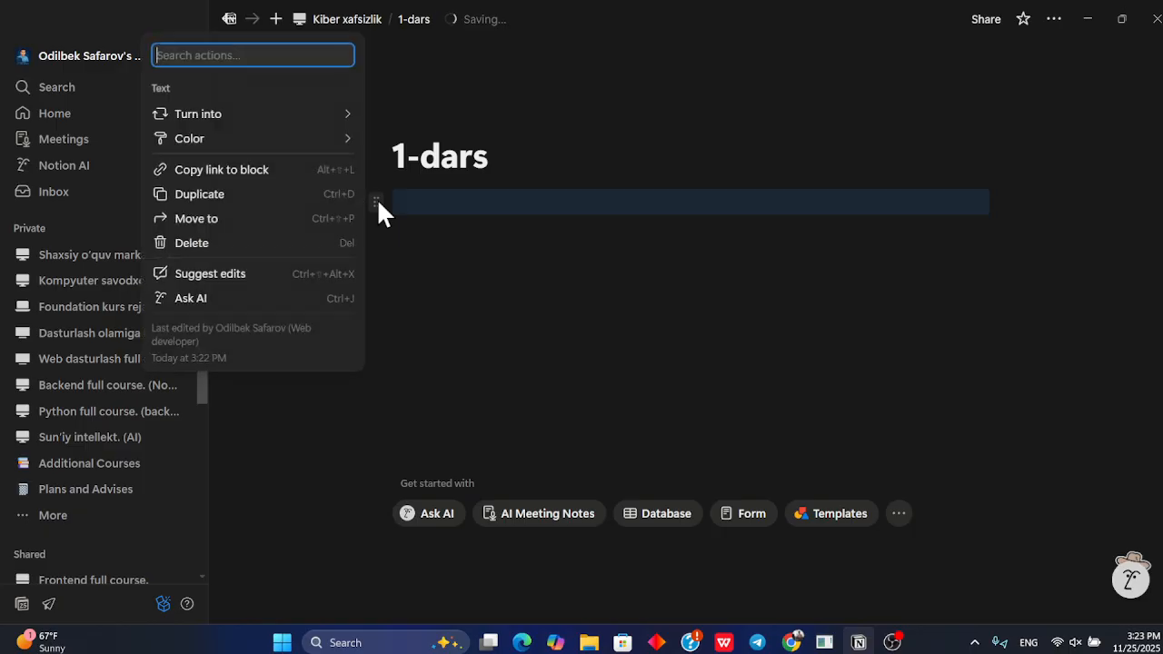
left_click(446, 200)
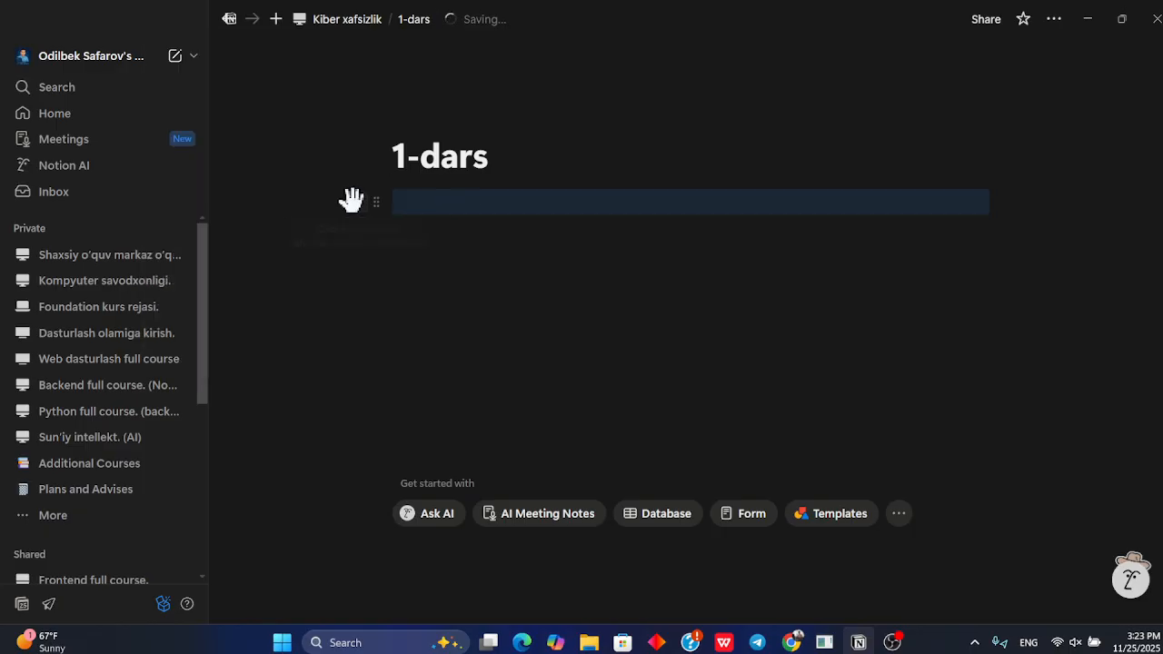
left_click(353, 200)
scroll(484, 323, "down", 1)
scroll(481, 321, "up", 1)
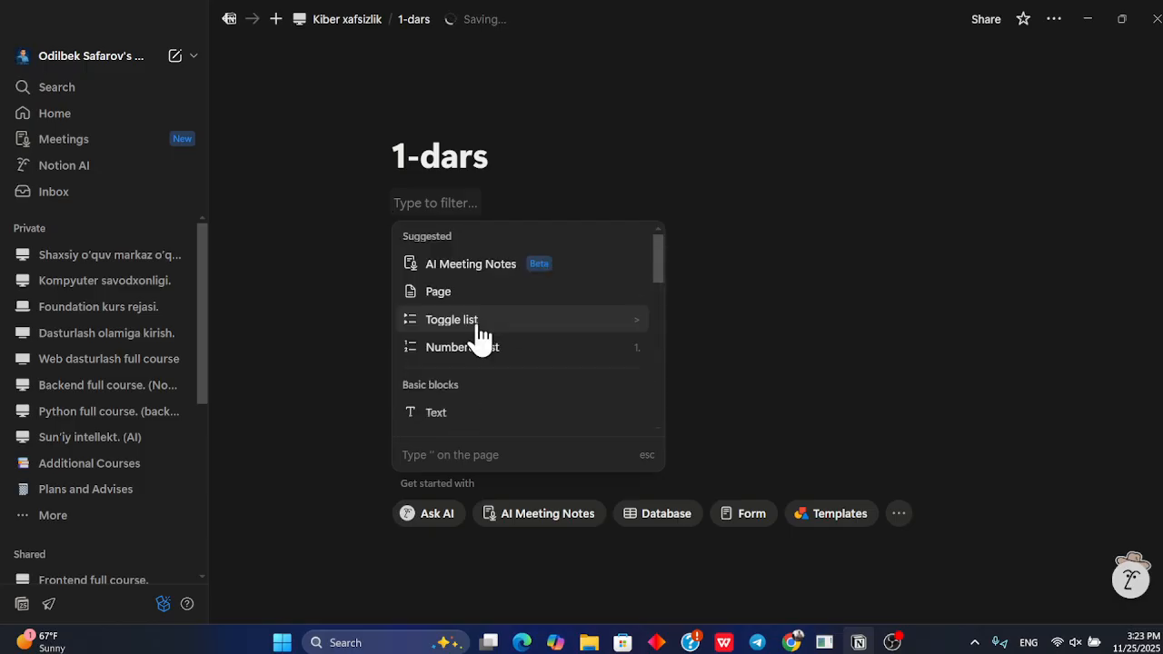
key("Escape")
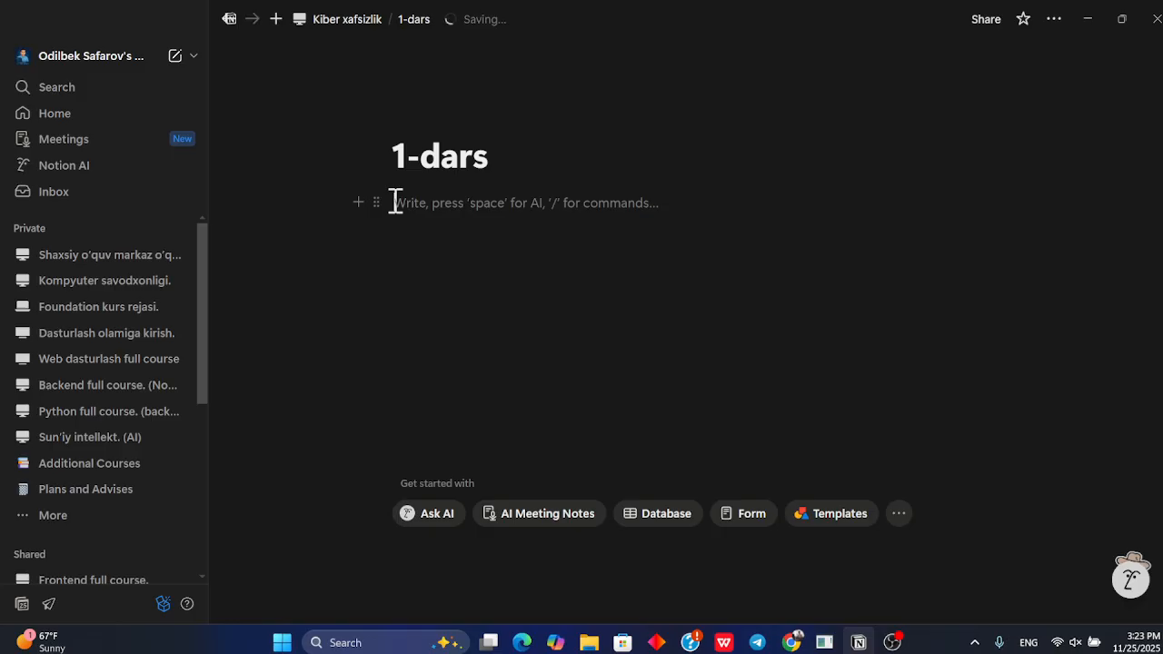
Turn the empty block on the 1-dars page into a new sub-page
left_click(376, 202)
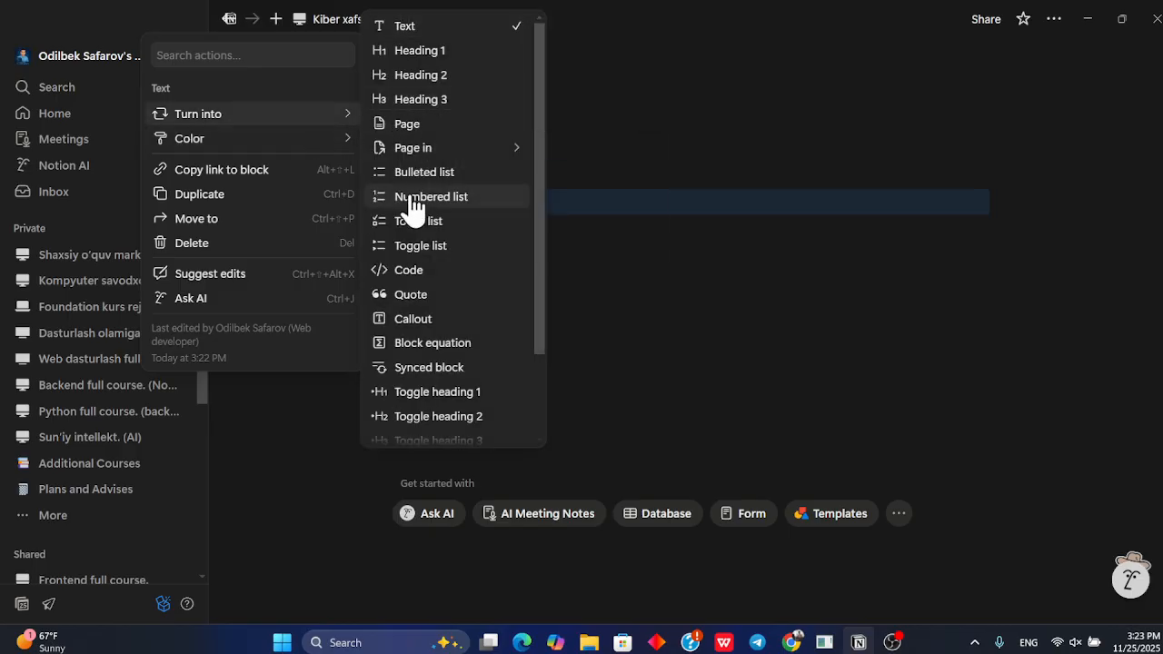
scroll(414, 206, "down", 1)
scroll(412, 207, "up", 1)
scroll(410, 209, "down", 1)
scroll(410, 204, "up", 1)
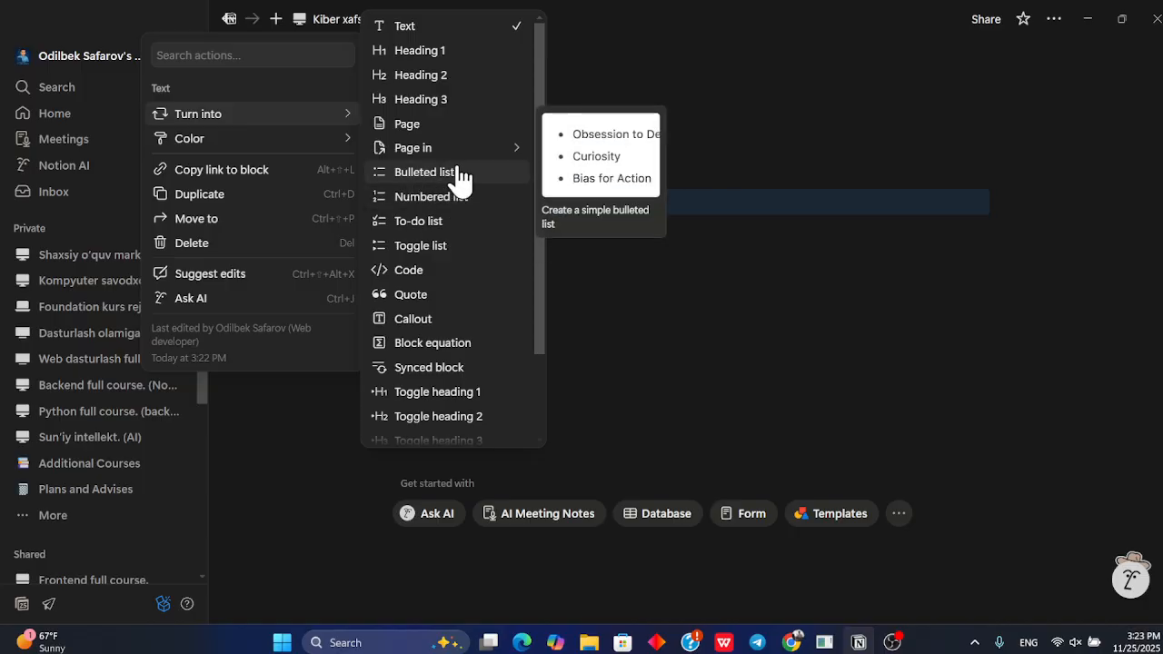
left_click(436, 125)
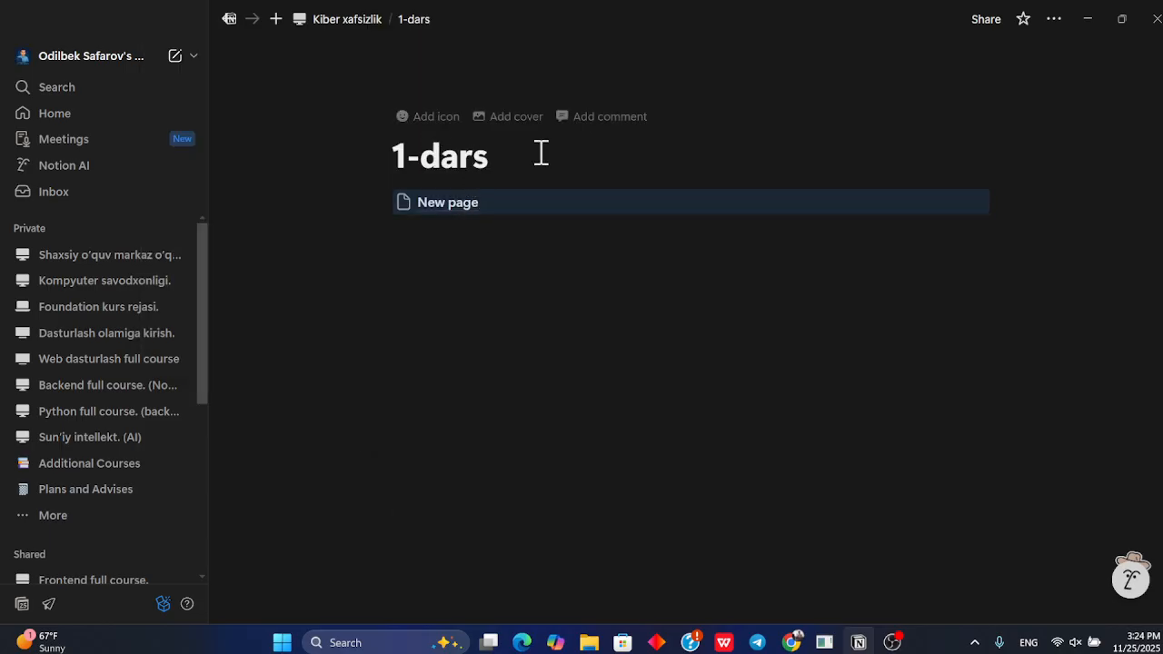
Rename the parent page containing the new sub-page as 1-oy
left_click(445, 204)
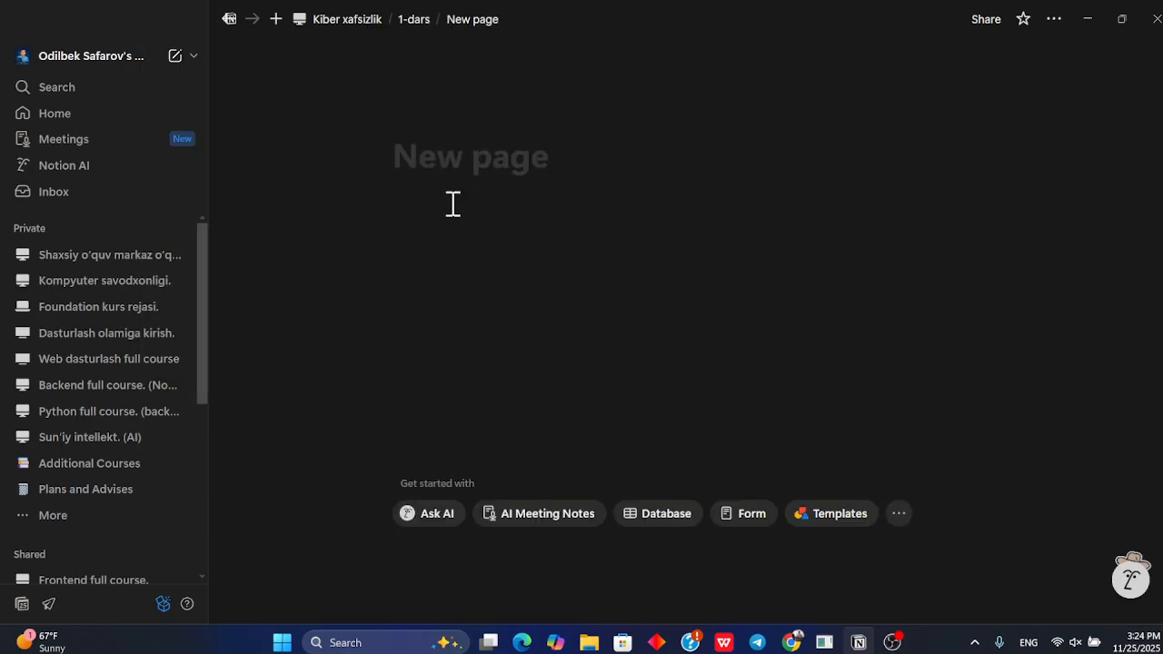
left_click(410, 19)
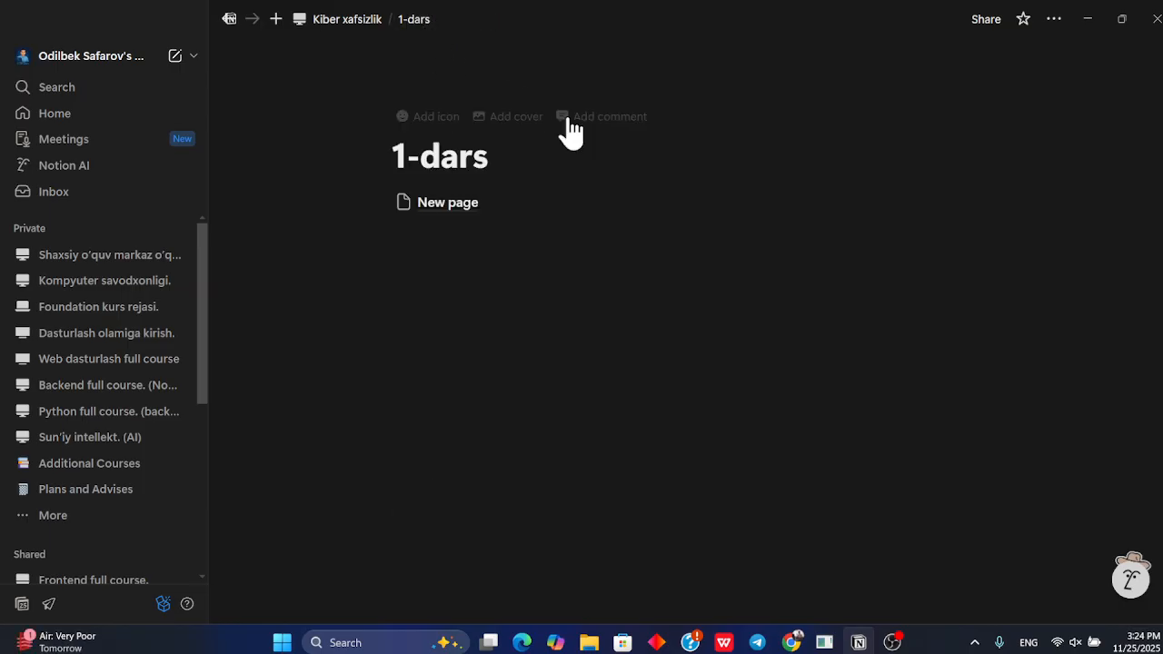
left_click(408, 151)
key("BackSpace")
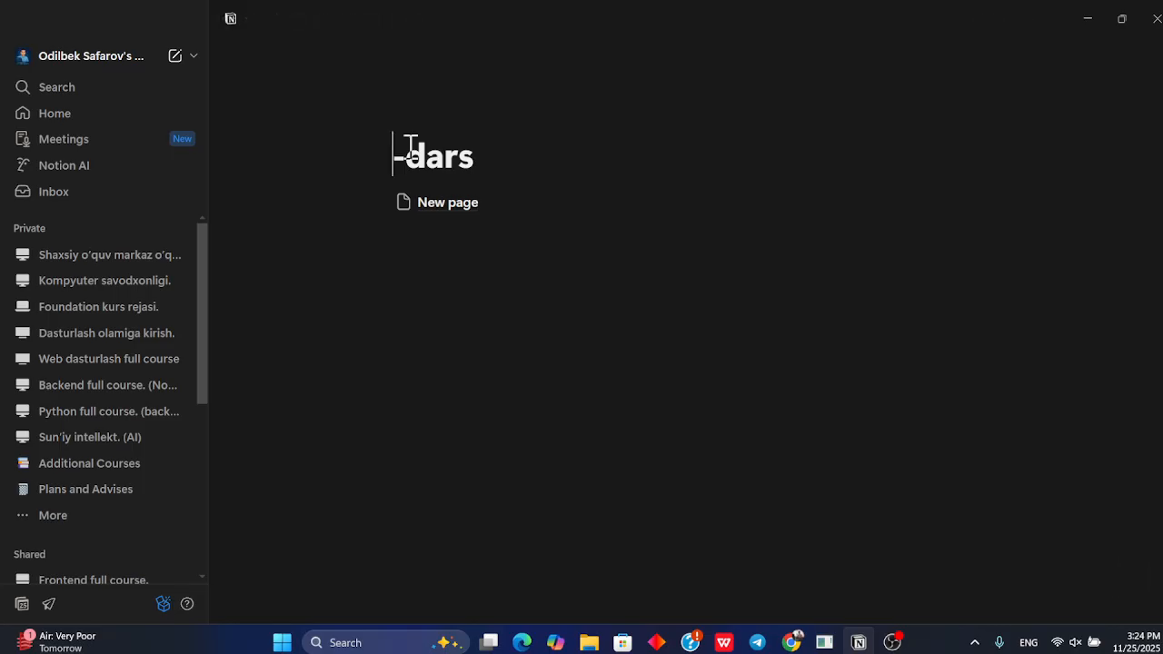
type("1")
key("BackSpace")
key("BackSpace")
key("BackSpace")
key("BackSpace")
type("oy")
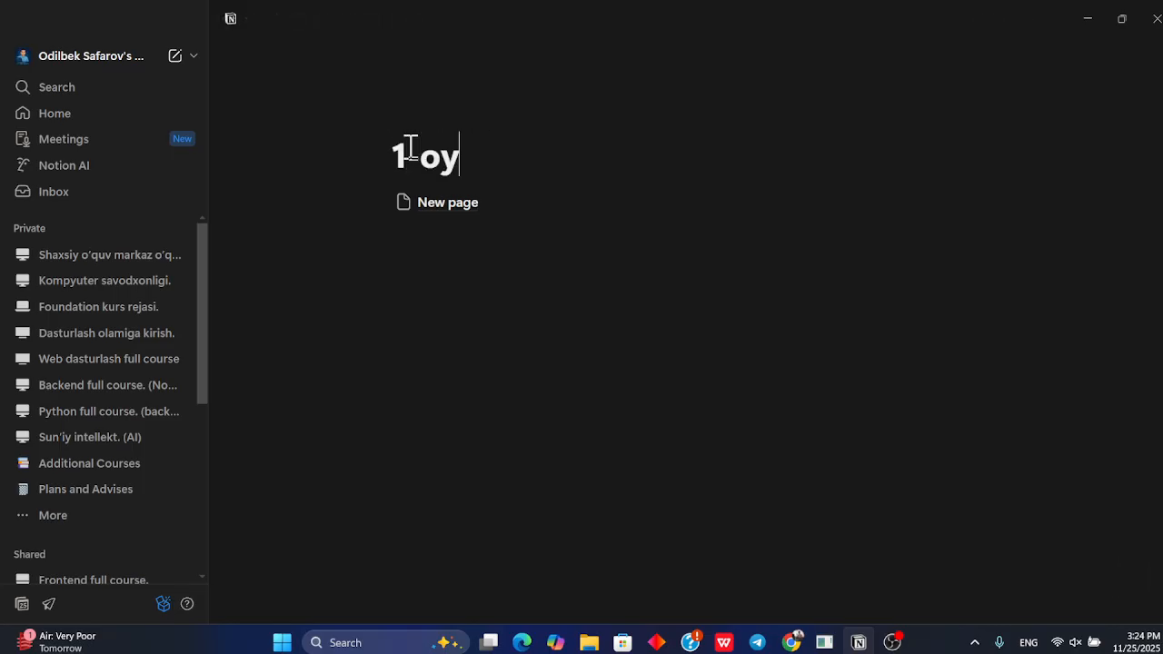
Title the empty sub-page 1-dars and return to the 1-oy page
left_click(434, 205)
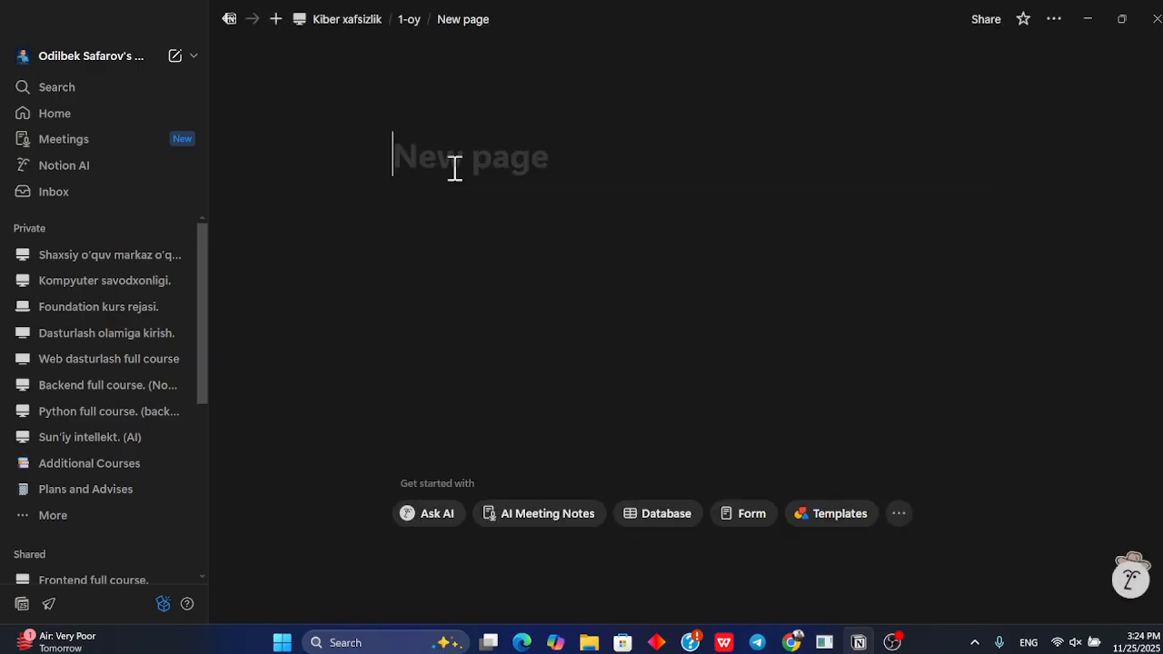
type("1-dars")
key("Return")
left_click(409, 19)
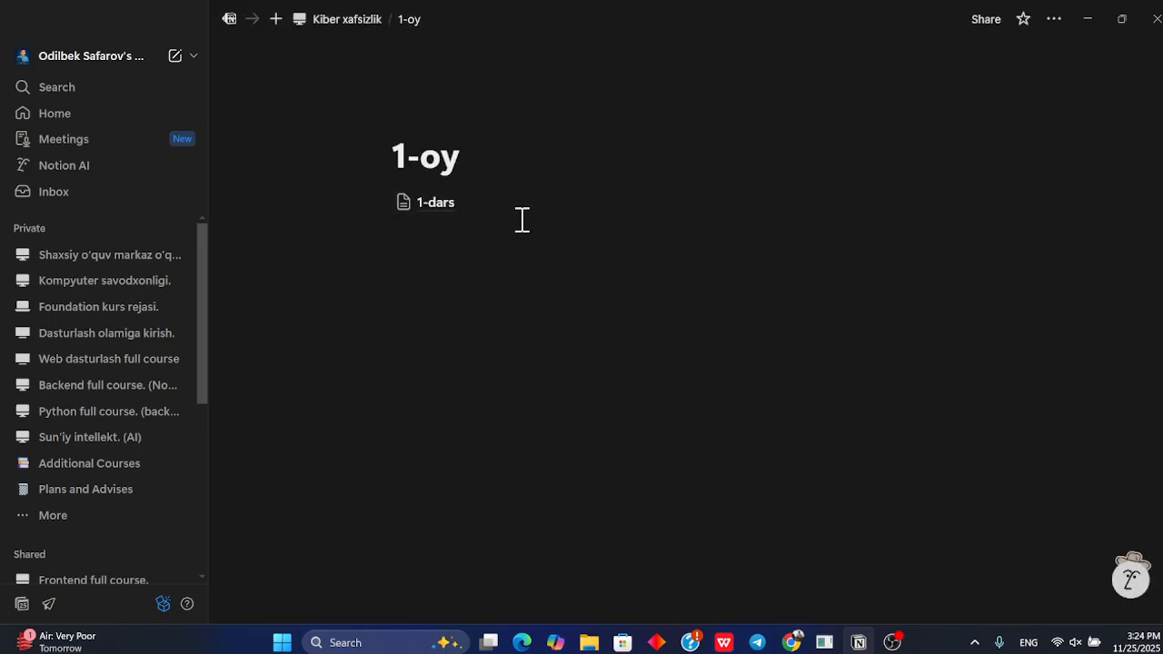
Duplicate the 1-dars sub-page block repeatedly to create several lesson pages
mouse_move(900, 208)
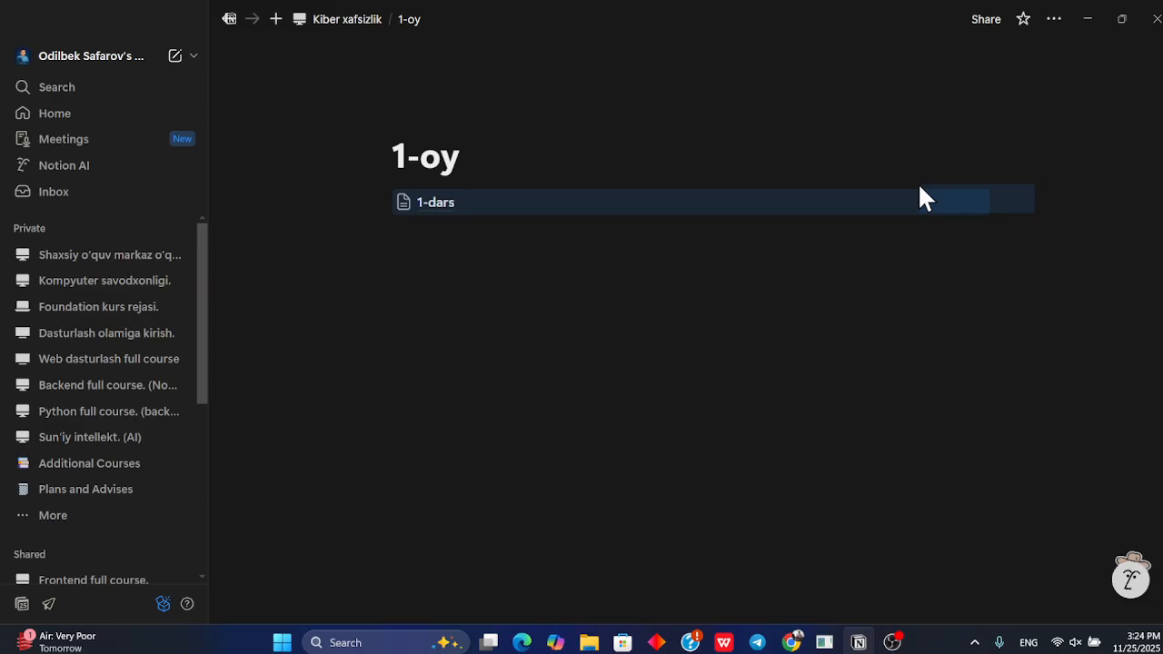
key("ctrl+d")
key("ctrl+d")
key("ctrl+d")
key("ctrl+d")
key("ctrl+d")
key("ctrl+d")
key("ctrl+d")
key("ctrl+d")
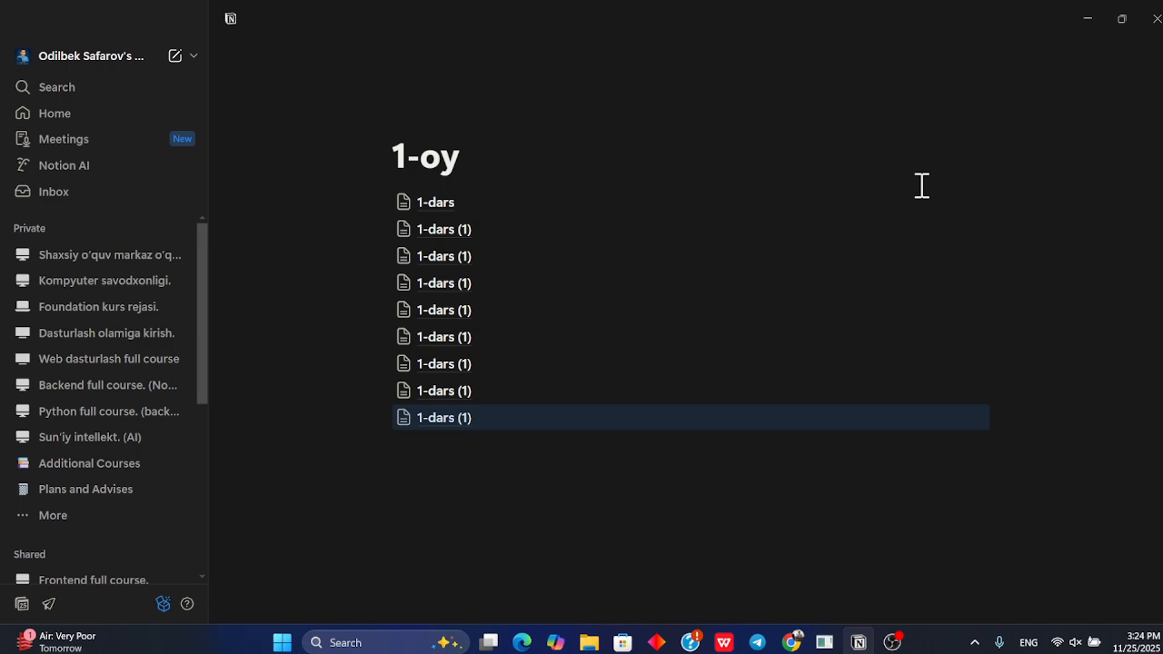
Rename the first duplicated lesson page as 2-dars and return to 1-oy
left_click(488, 238)
left_click(548, 161)
key("BackSpace")
key("BackSpace")
key("BackSpace")
key("Left")
key("BackSpace")
type("2")
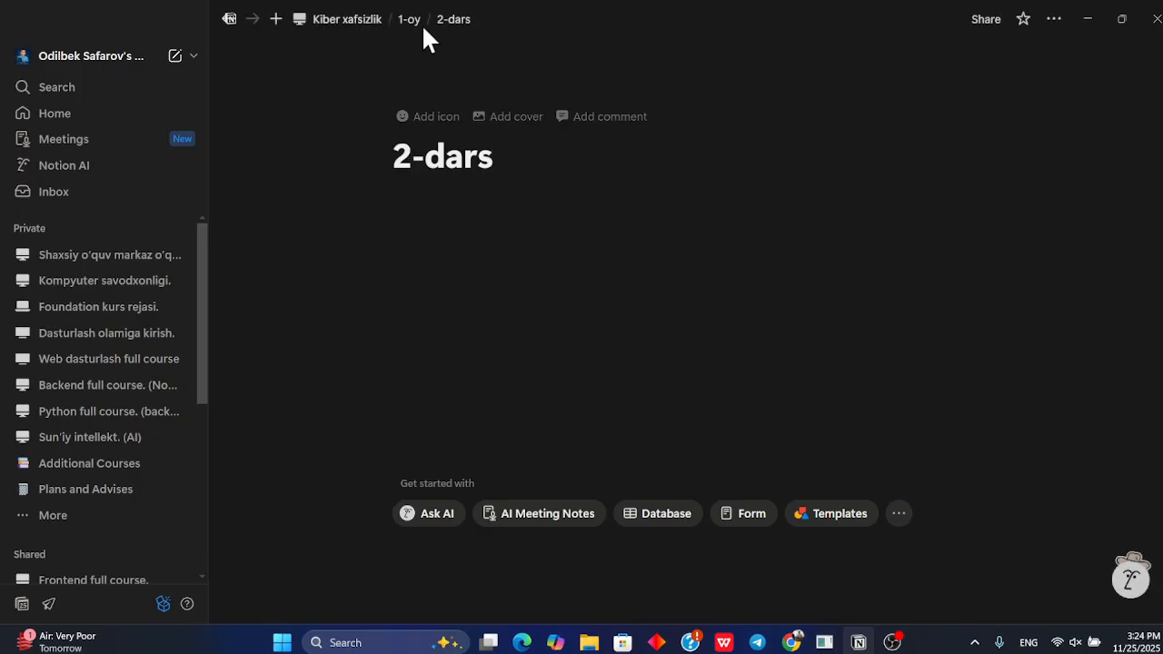
left_click(409, 20)
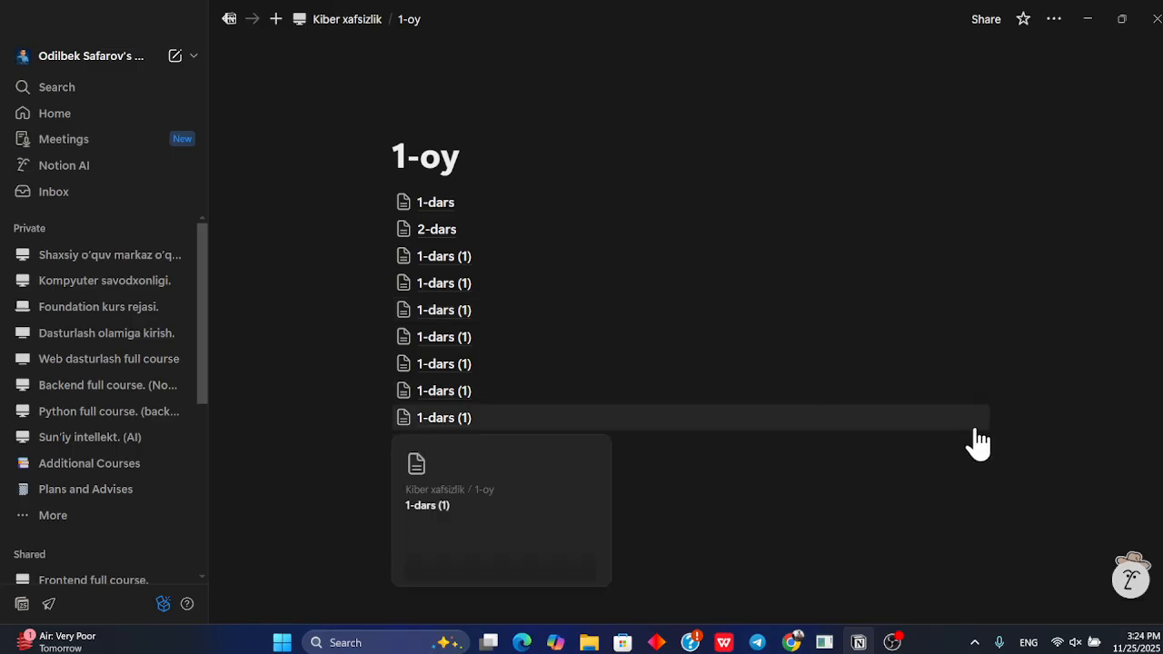
left_click_drag(1020, 423, 520, 256)
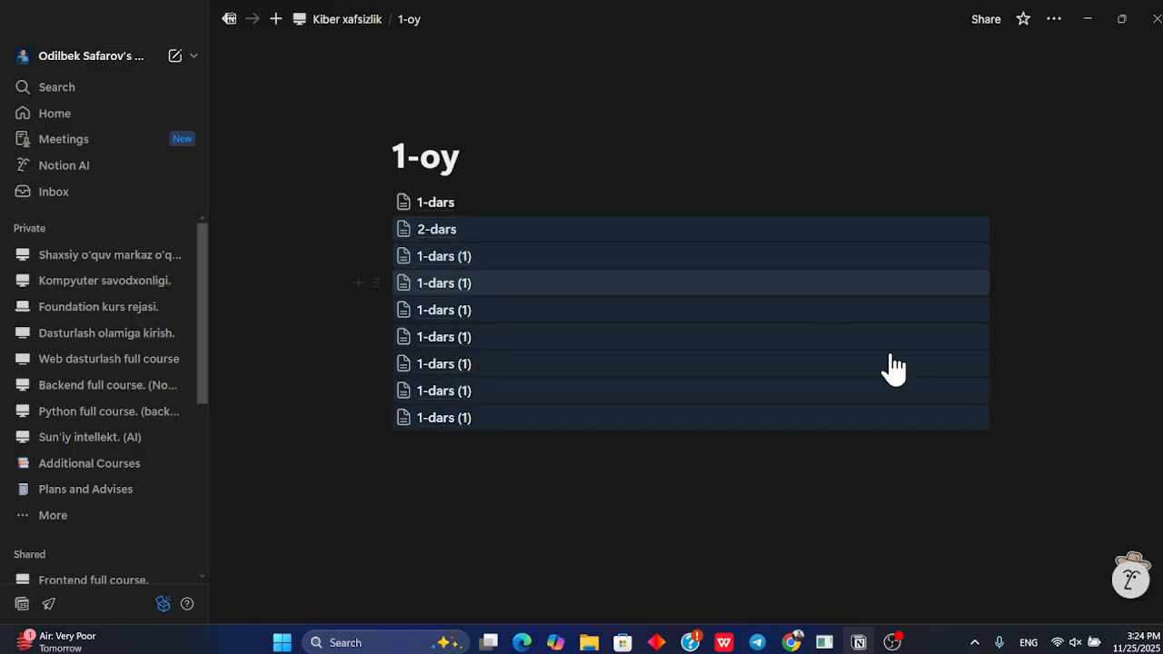
left_click(1060, 436)
left_click_drag(1060, 436, 579, 247)
left_click(1017, 438)
left_click_drag(1018, 438, 593, 258)
left_click(369, 256)
mouse_move(309, 182)
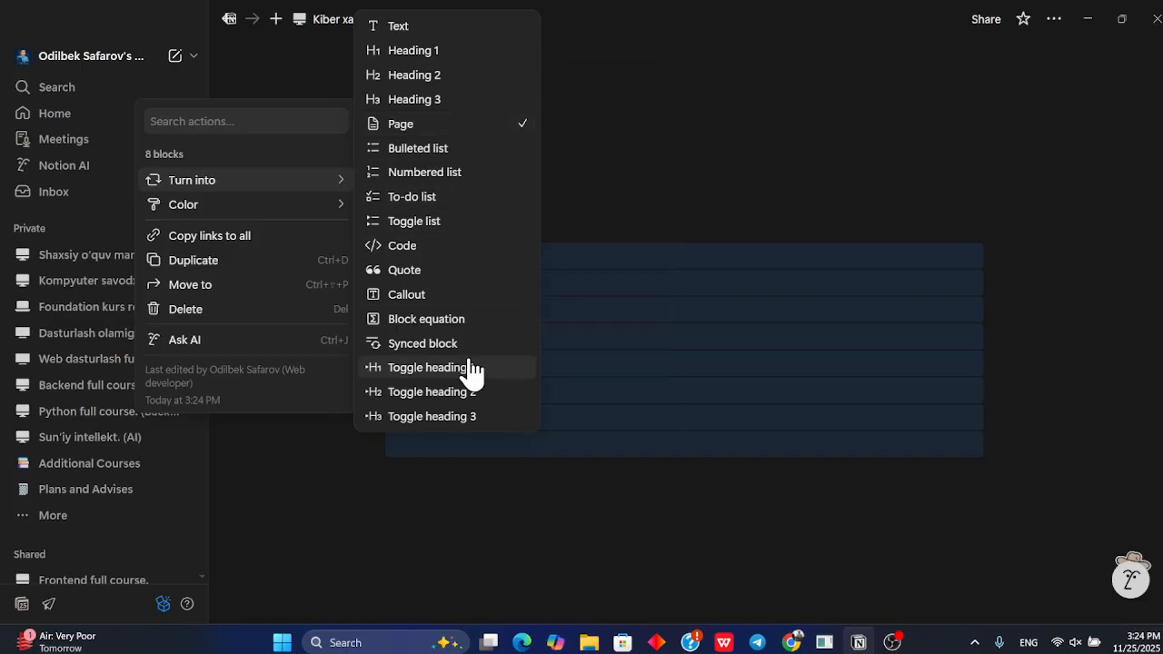
left_click(680, 209)
Open the next duplicated lesson page and rename it 3-dars
left_click(482, 258)
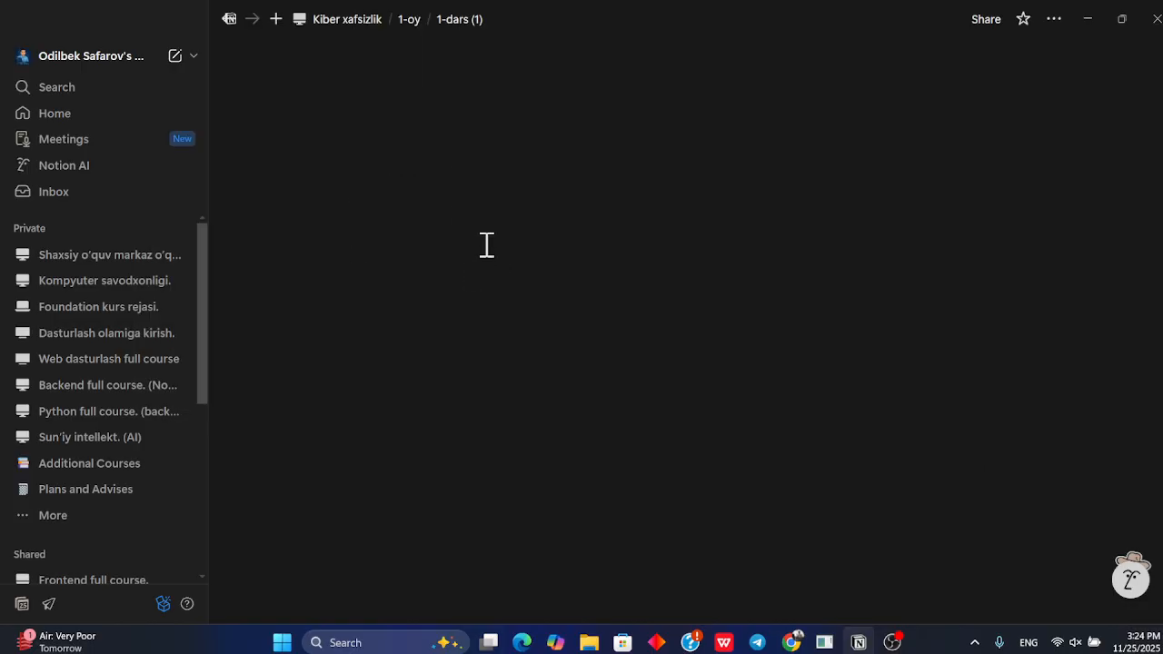
left_click(553, 156)
key("BackSpace")
key("BackSpace")
key("BackSpace")
key("BackSpace")
key("Left")
key("Left")
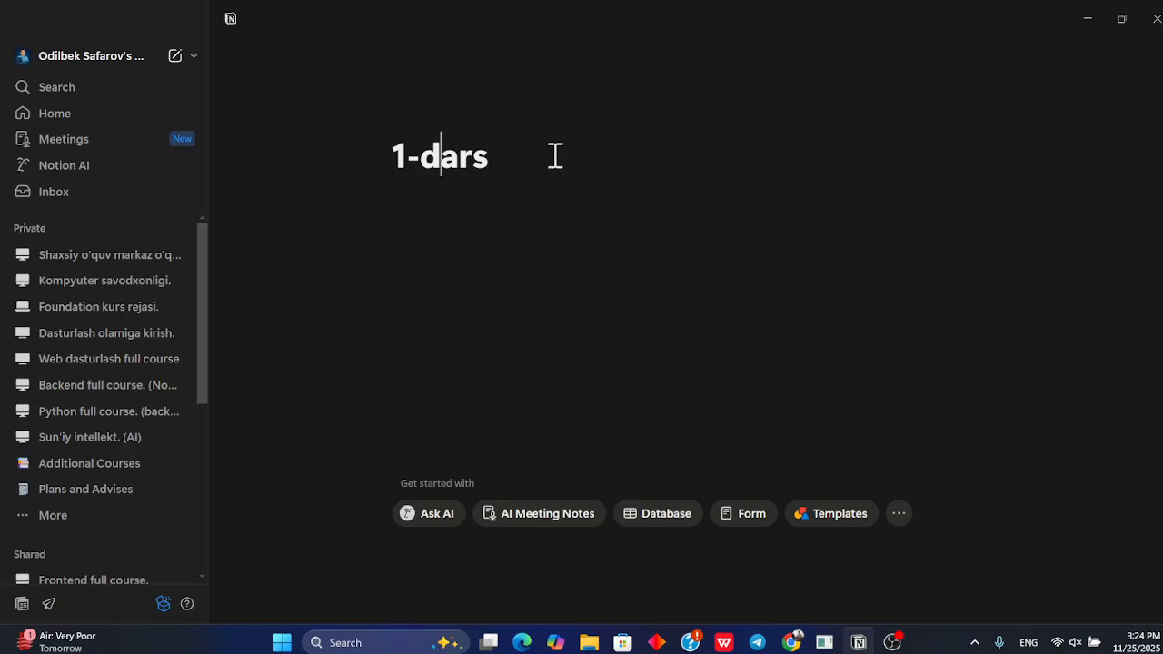
key("BackSpace")
type("3")
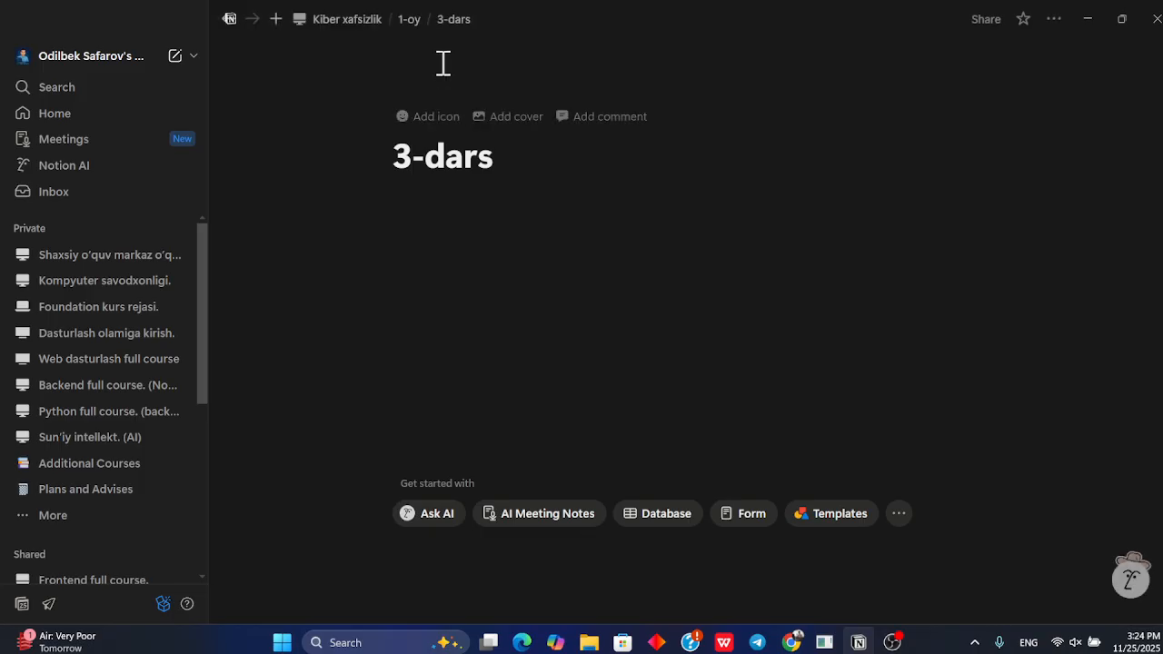
Open the next duplicated lesson page and remove the "(1)" suffix so it is titled 1-dars
left_click(409, 20)
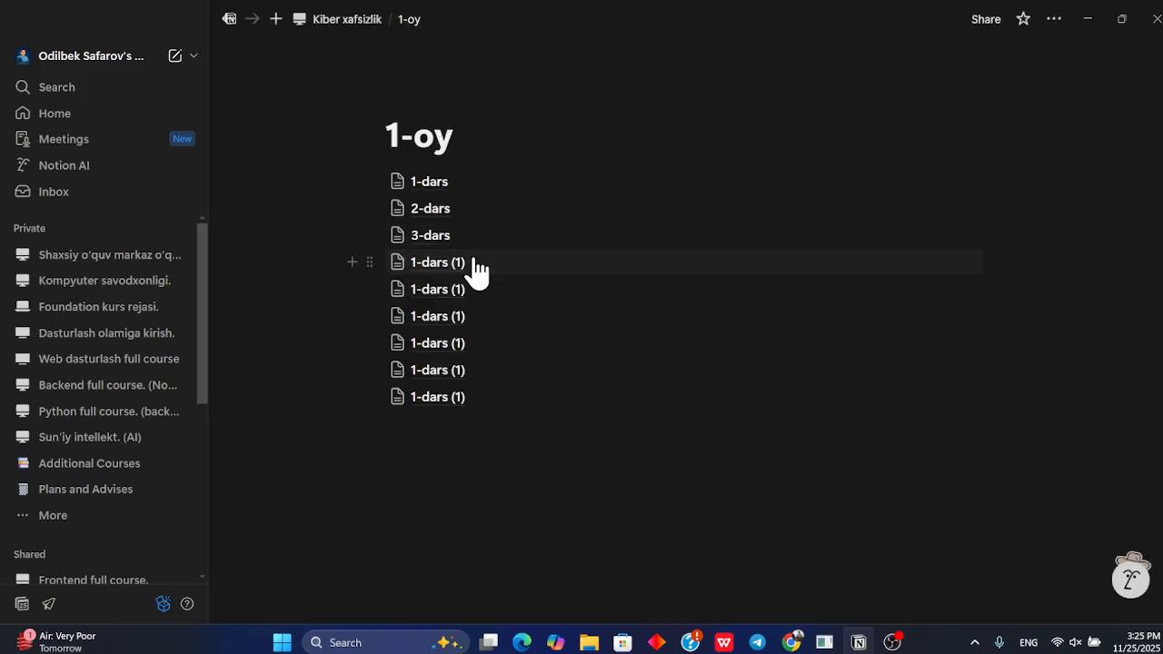
left_click(477, 259)
left_click(548, 171)
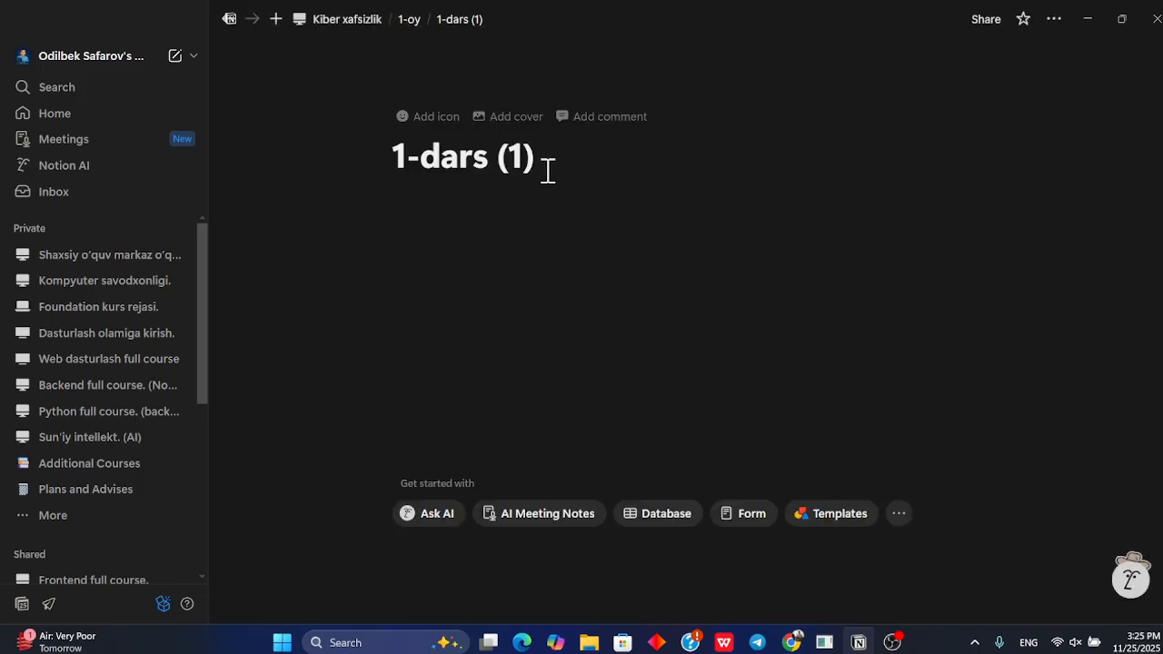
key("BackSpace")
key("BackSpace")
key("BackSpace")
key("BackSpace")
Open the 1-dars page from 1-oy and turn its first empty block into a toggle list
left_click(410, 20)
left_click(477, 203)
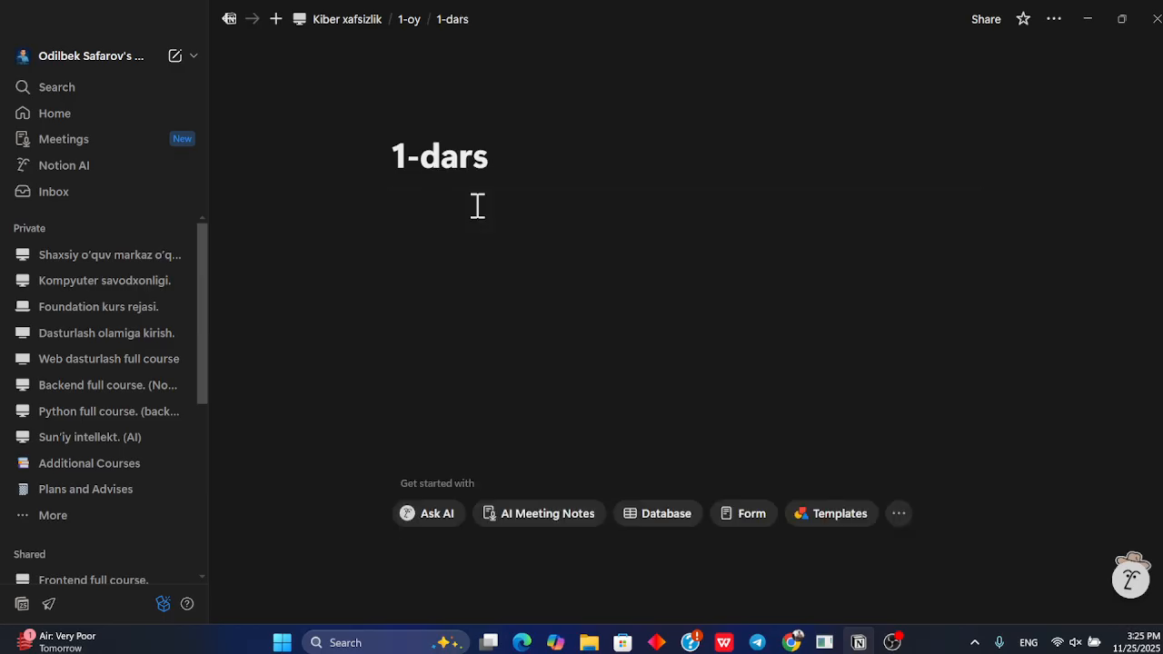
left_click(511, 190)
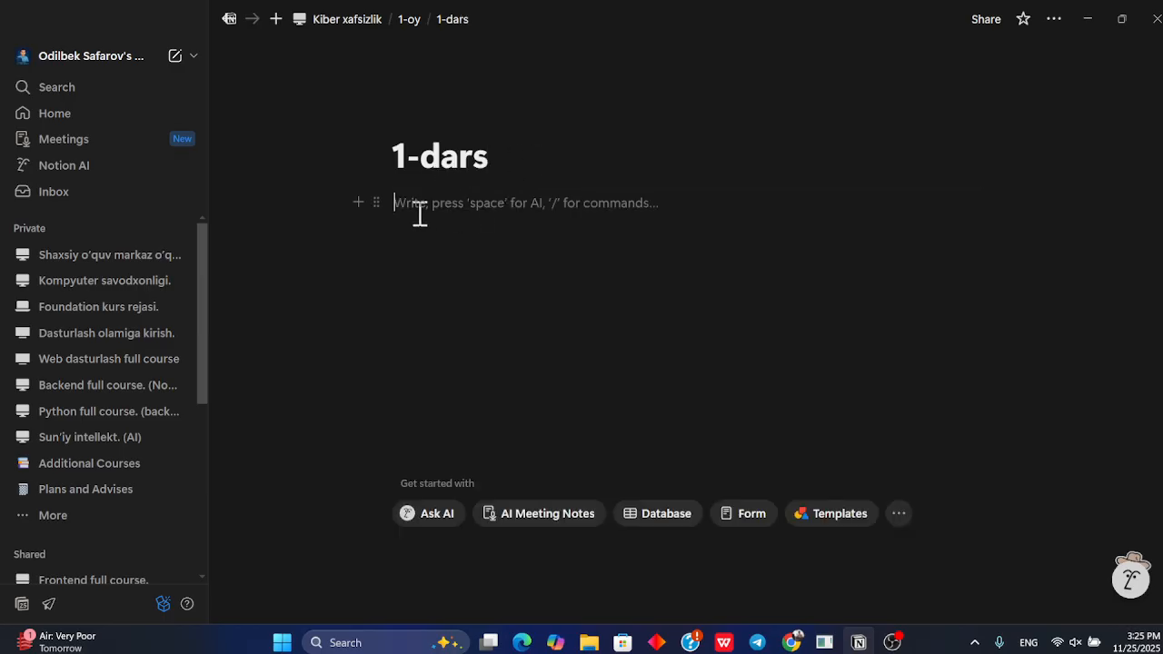
left_click(376, 202)
mouse_move(320, 125)
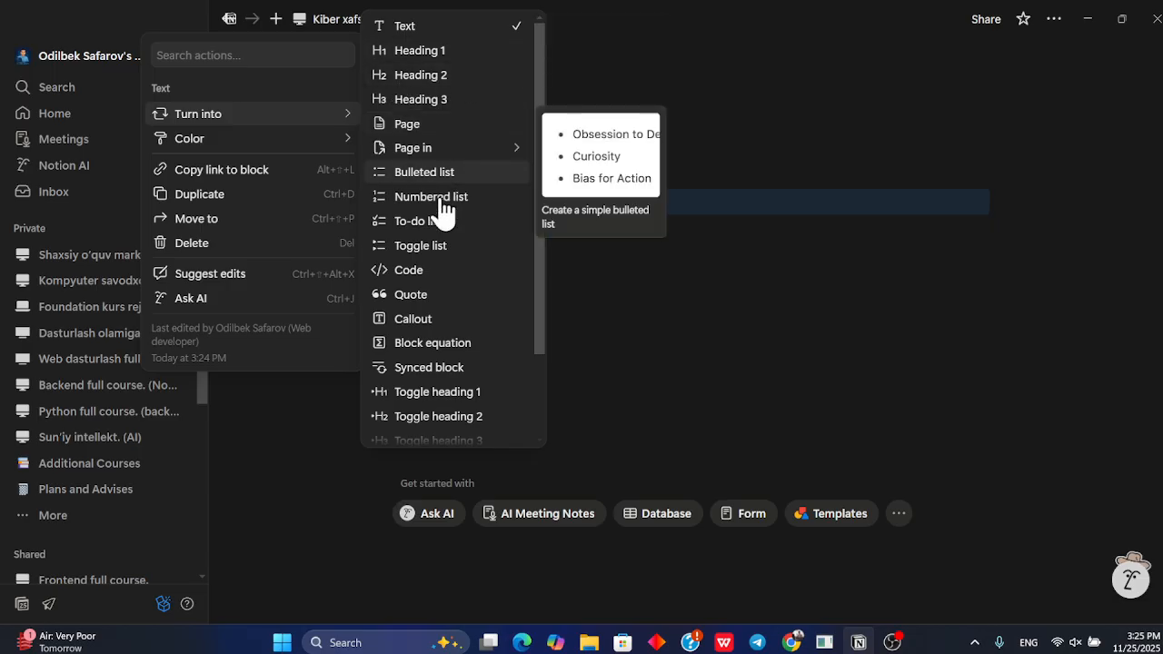
left_click(432, 257)
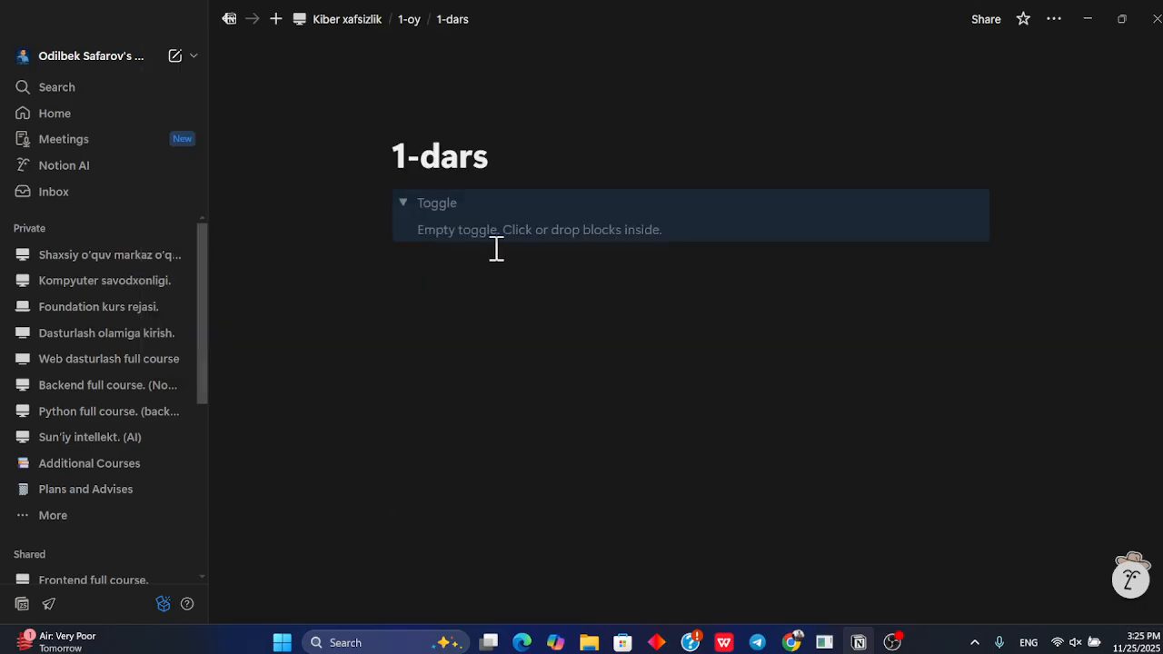
Title the toggle "Kiber xafszil buyicha nazariy tushuncha" and expand it to write inside
left_click(403, 205)
left_click(442, 202)
type("Kiber xafszil buyicha nazariy tushuncha")
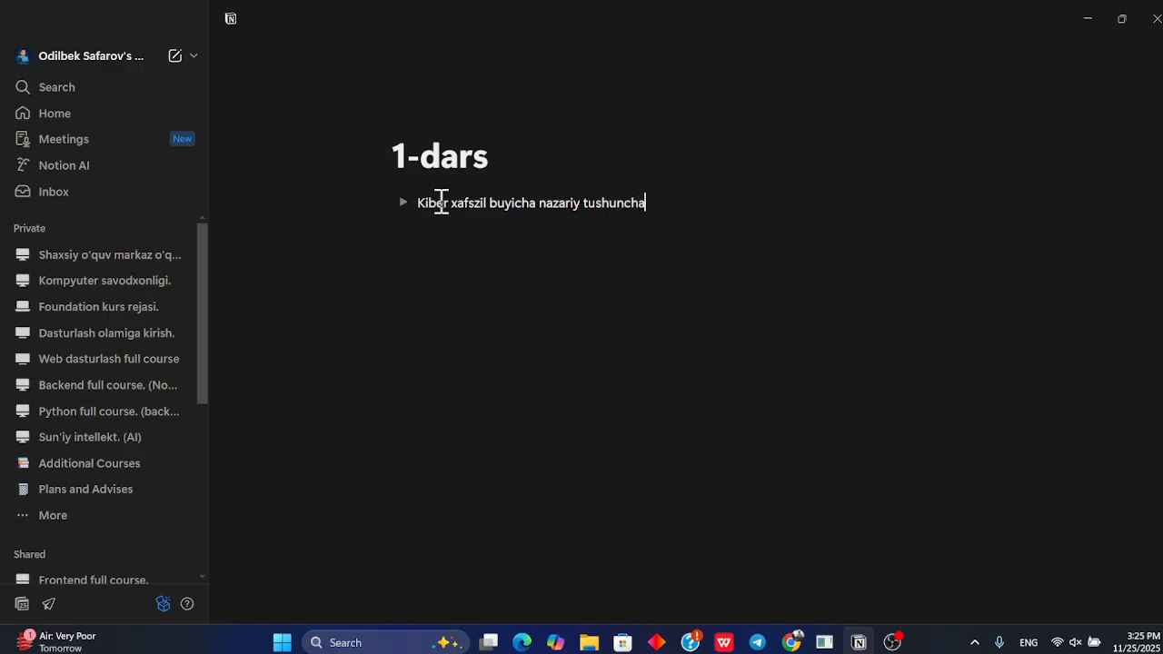
left_click(403, 202)
left_click(459, 231)
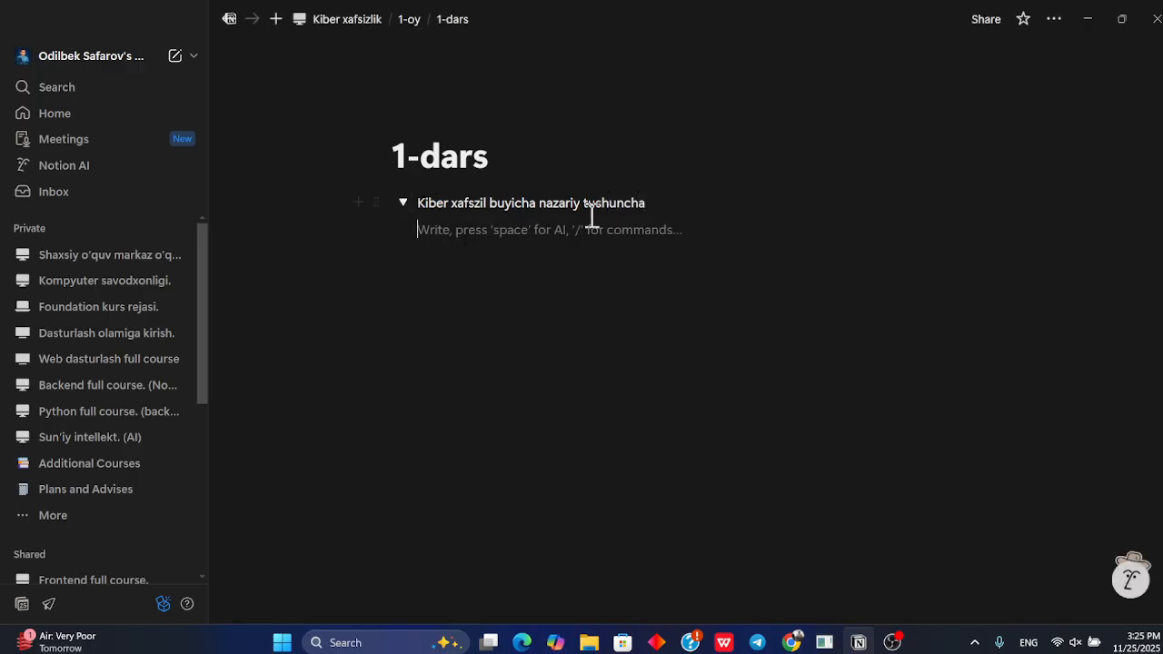
Switch to the browser and open chatgpt.com in a new tab
key("alt+Tab")
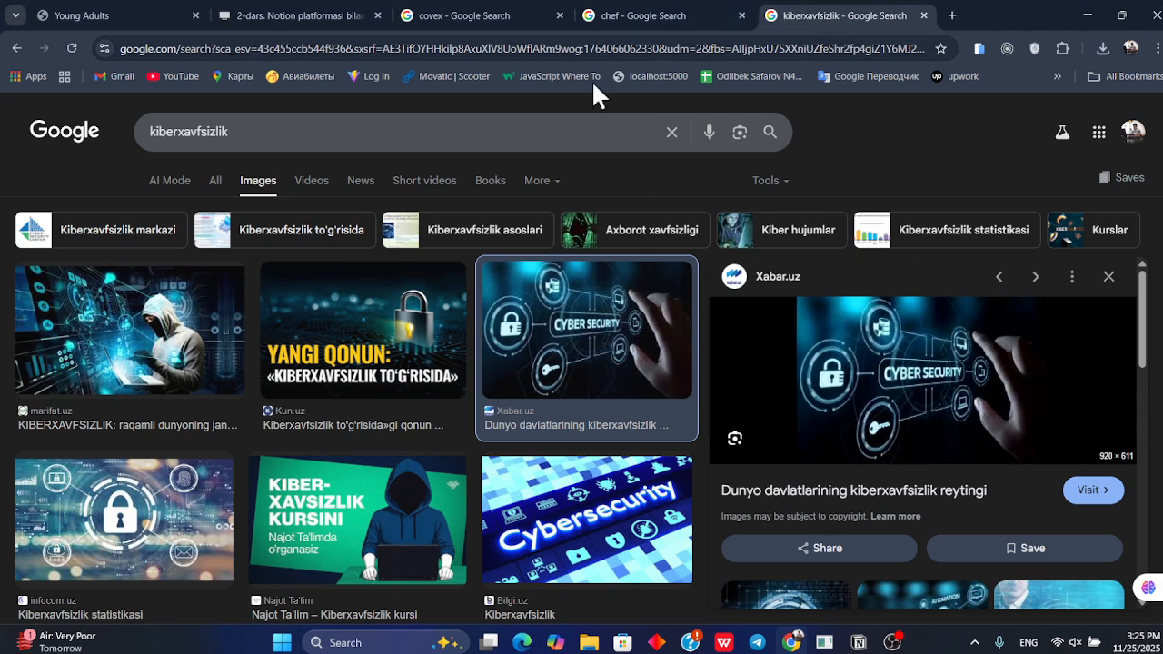
left_click(672, 132)
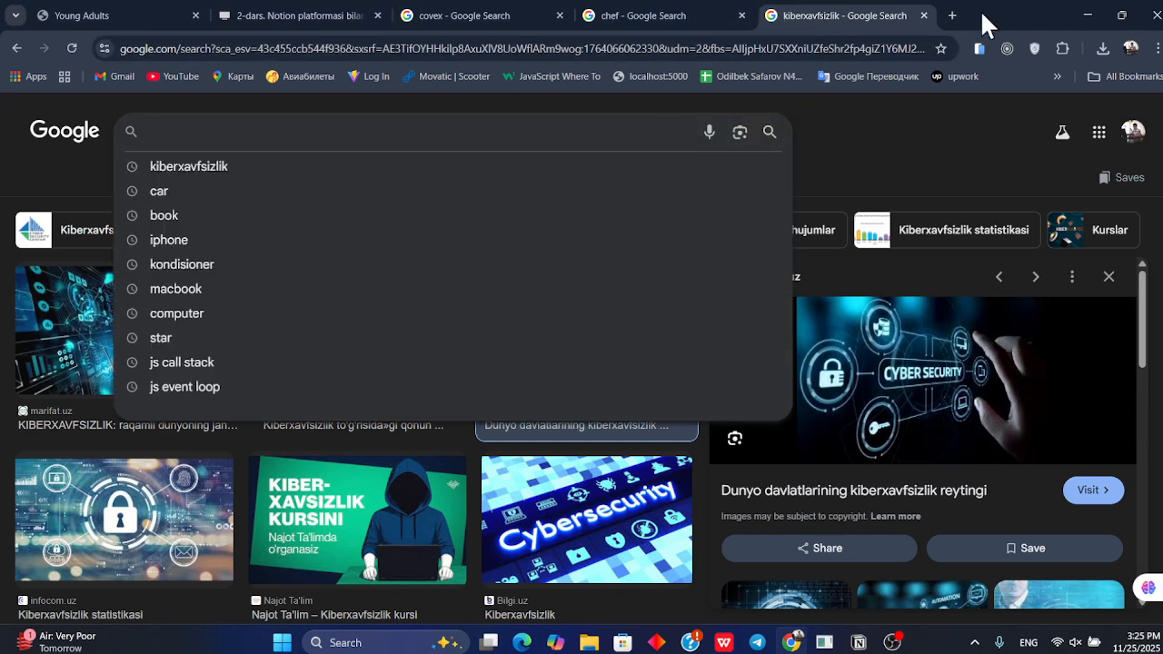
left_click(951, 15)
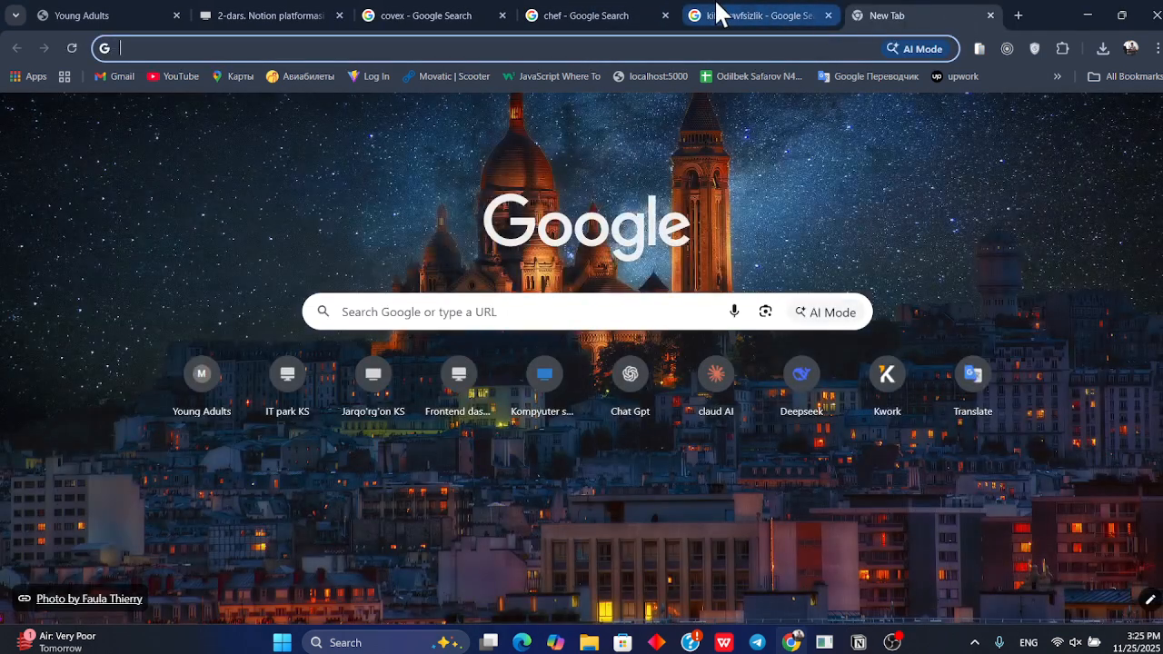
left_click(713, 18)
left_click(934, 14)
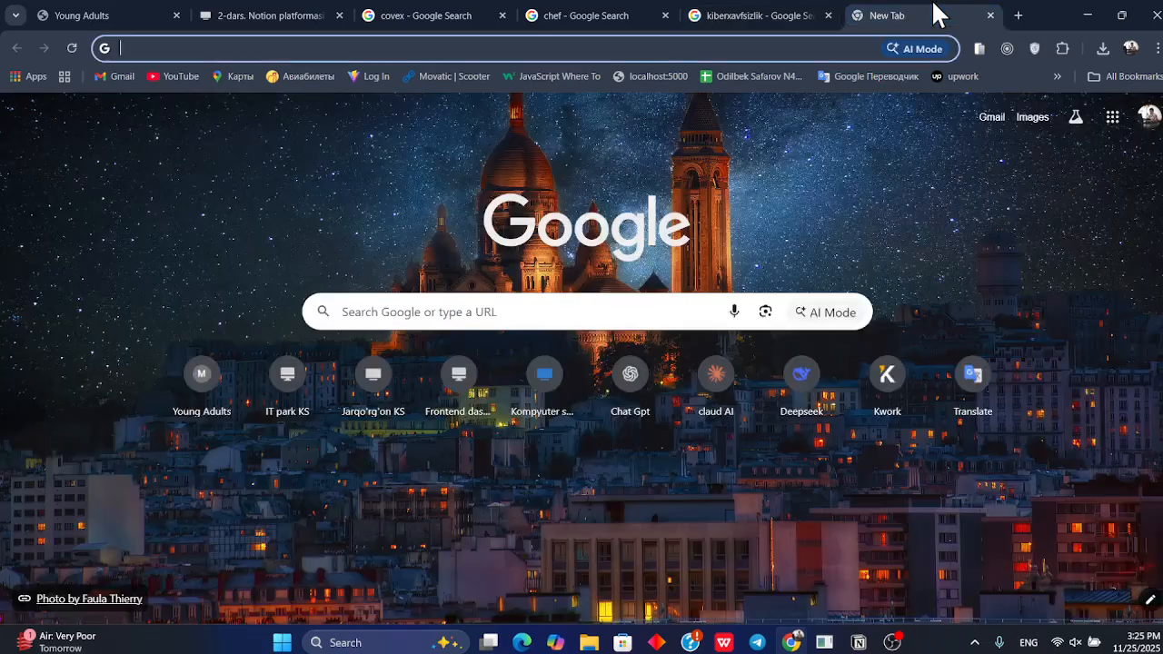
type("sen")
key("BackSpace")
key("BackSpace")
key("BackSpace")
type("ch")
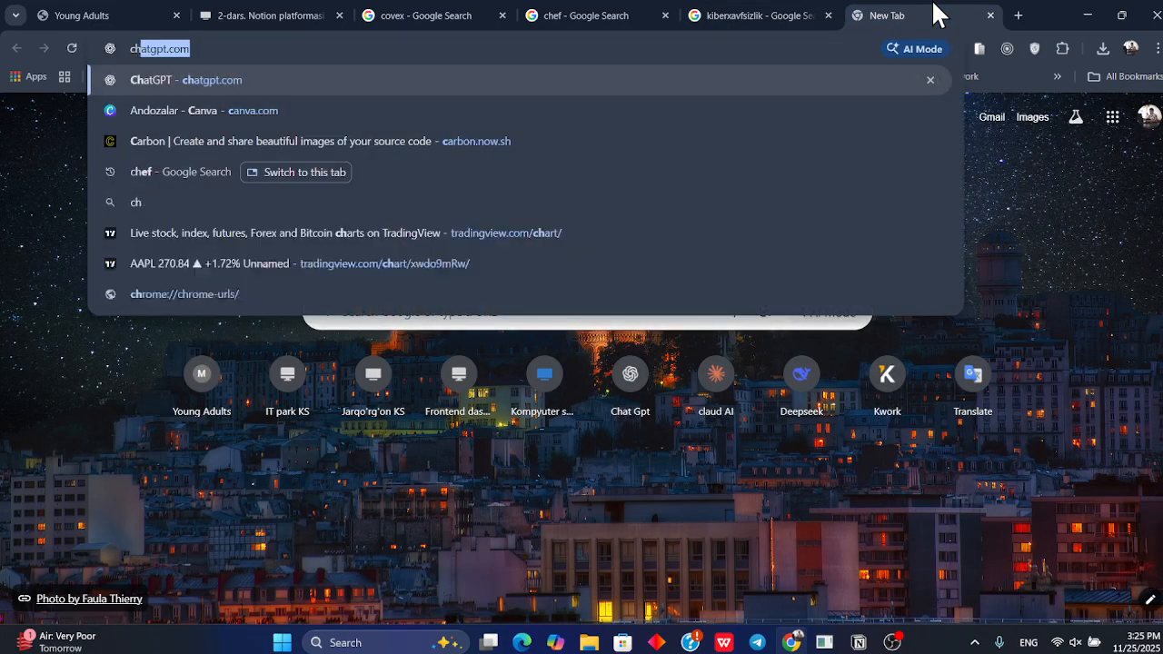
key("Return")
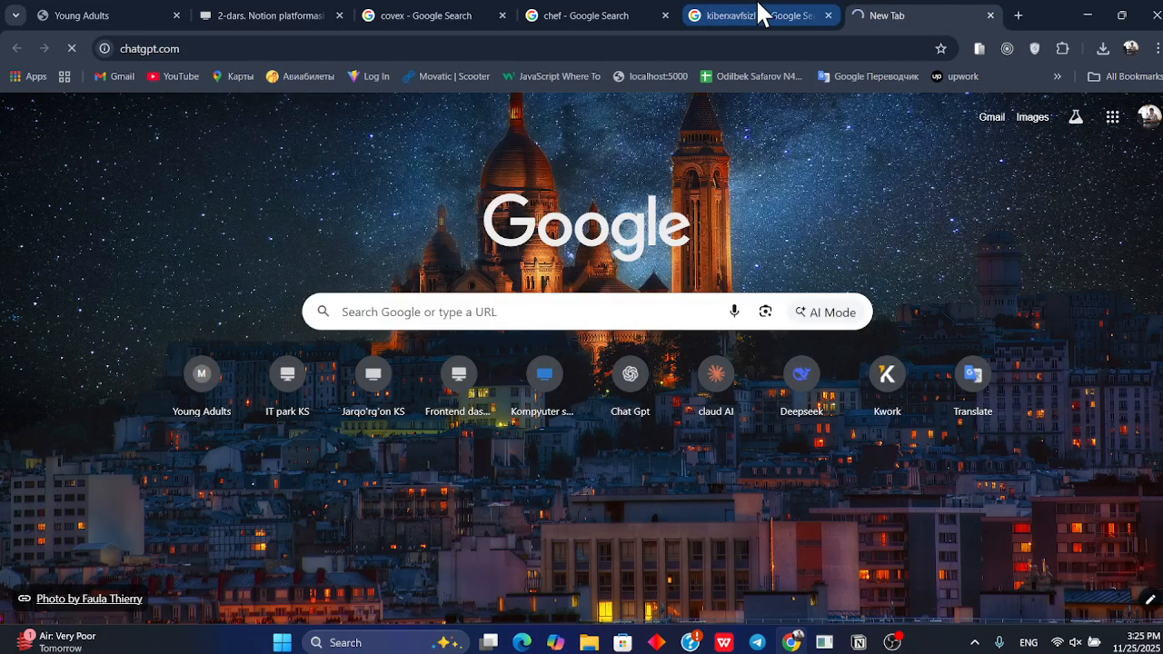
Return to the kiberxavfsizlik Google search and view its All results
left_click(760, 15)
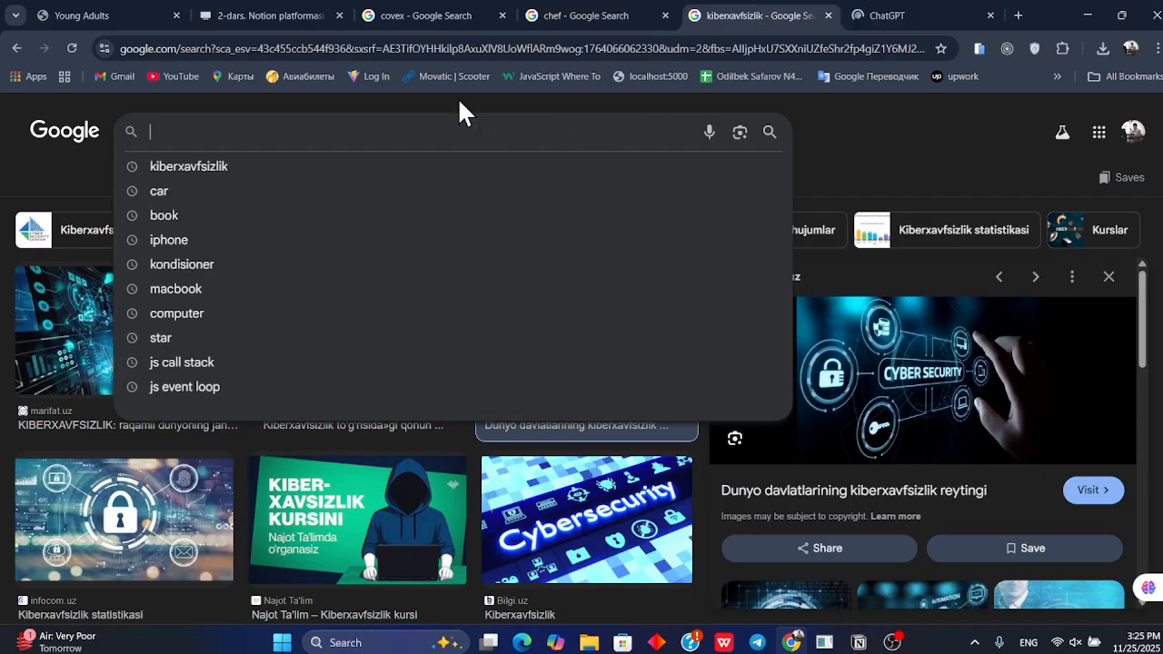
left_click(224, 169)
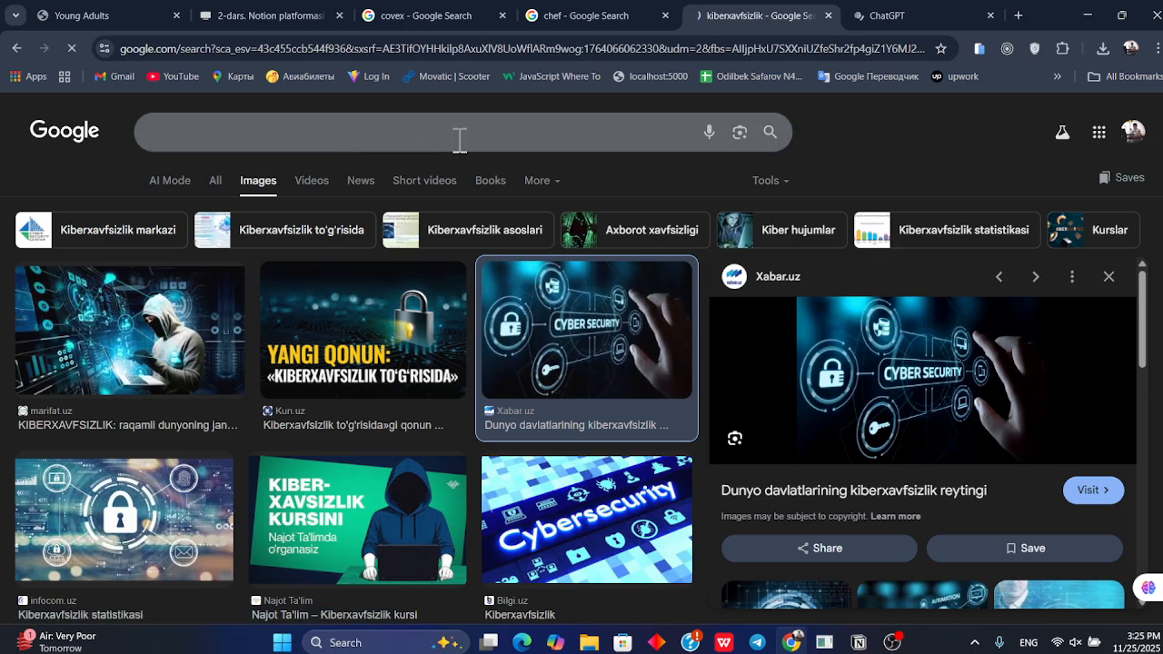
scroll(345, 187, "down", 1)
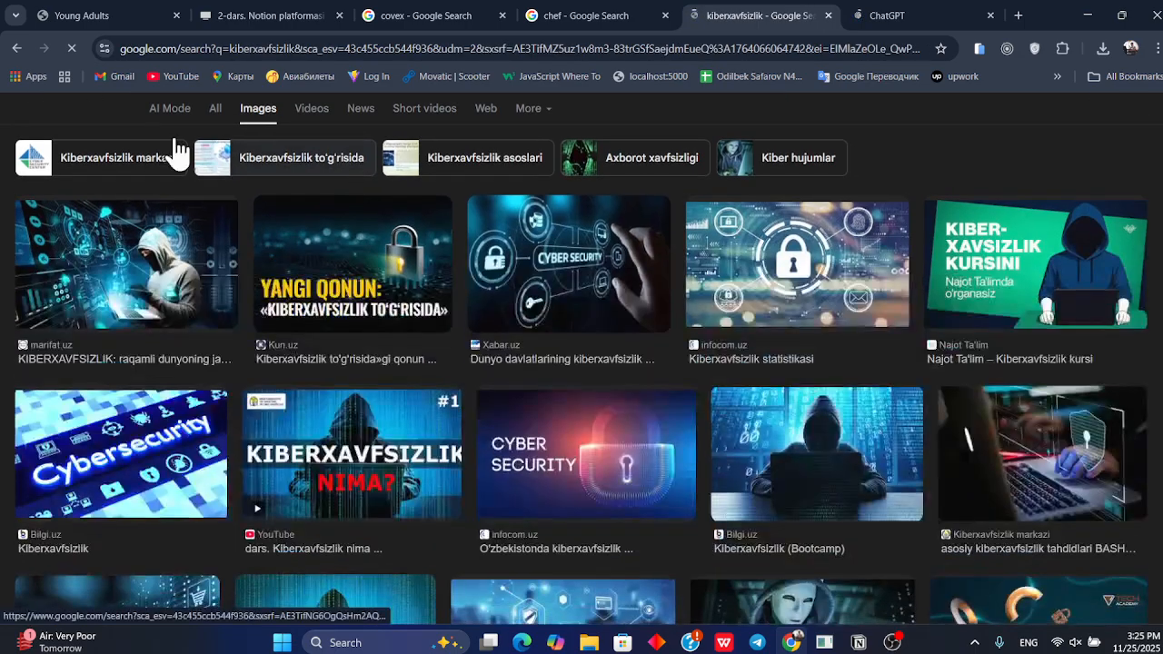
left_click(220, 118)
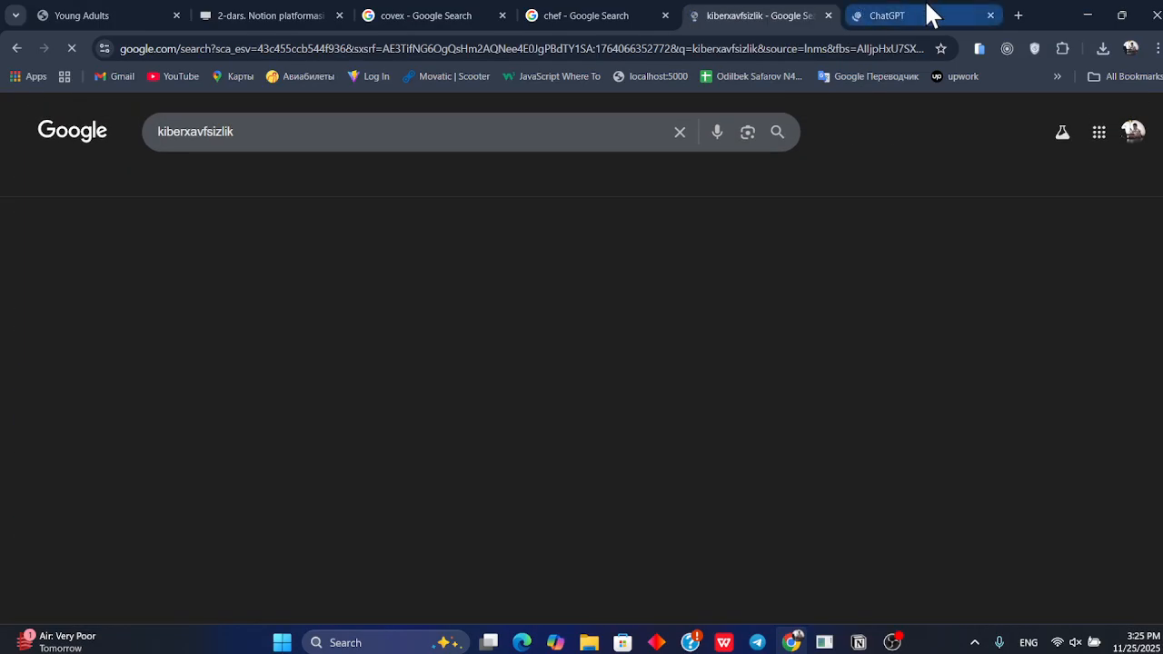
Ask ChatGPT "Kiberxafsizlik o'zi nima"
left_click(919, 14)
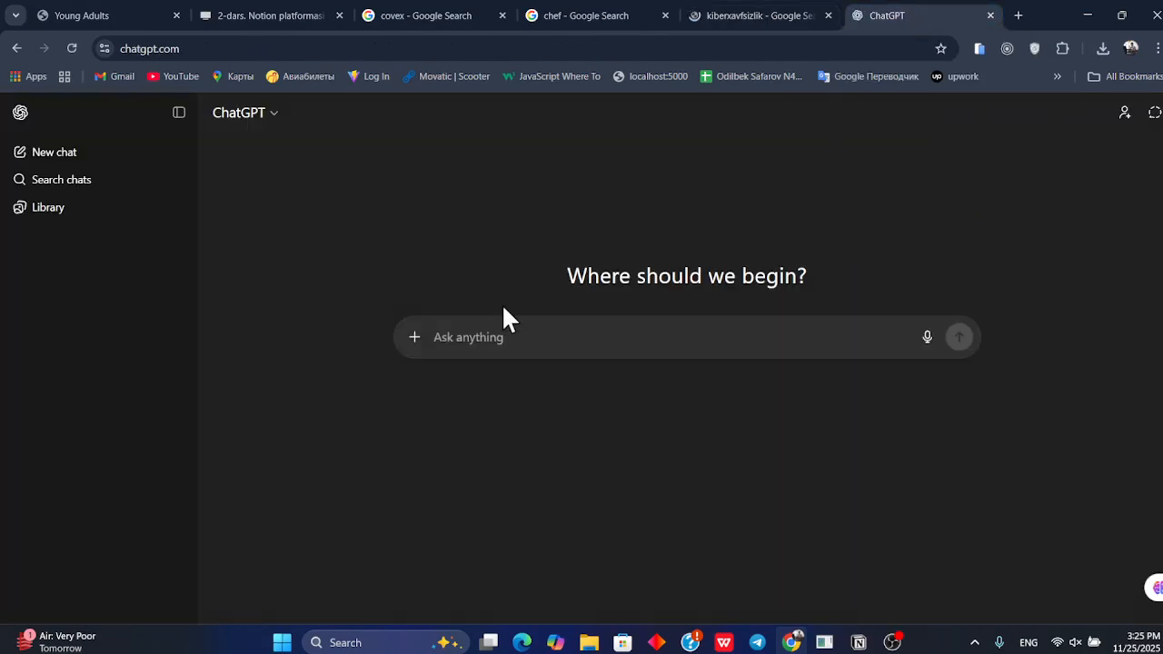
type("Kibersa")
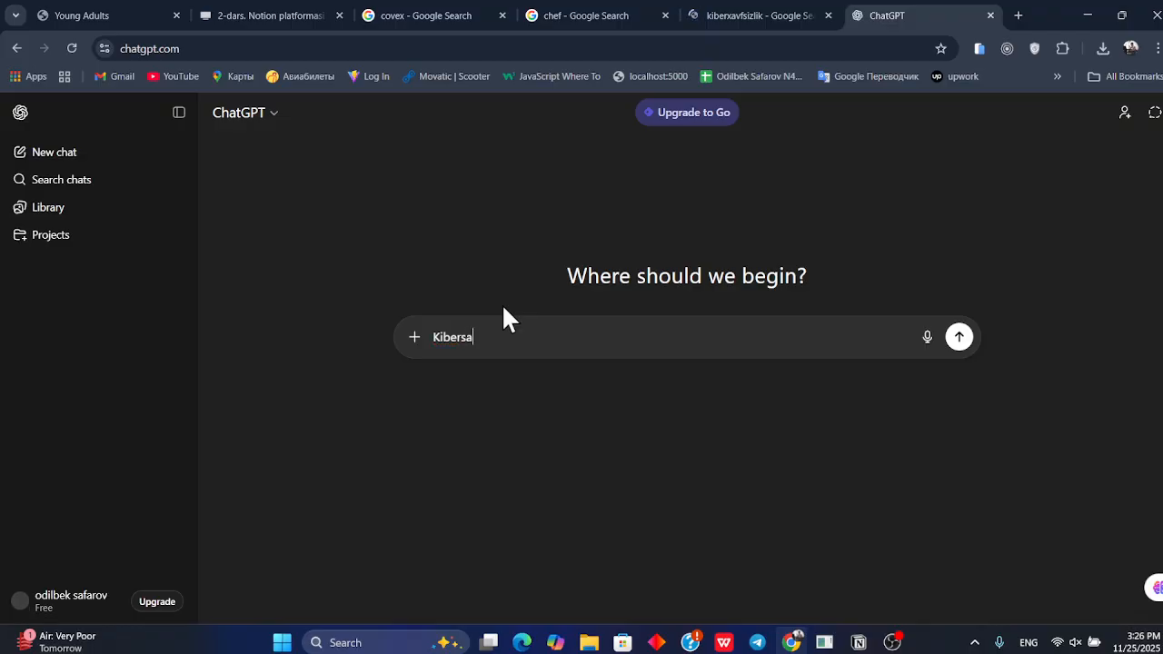
key("BackSpace")
key("BackSpace")
type("xafsizl")
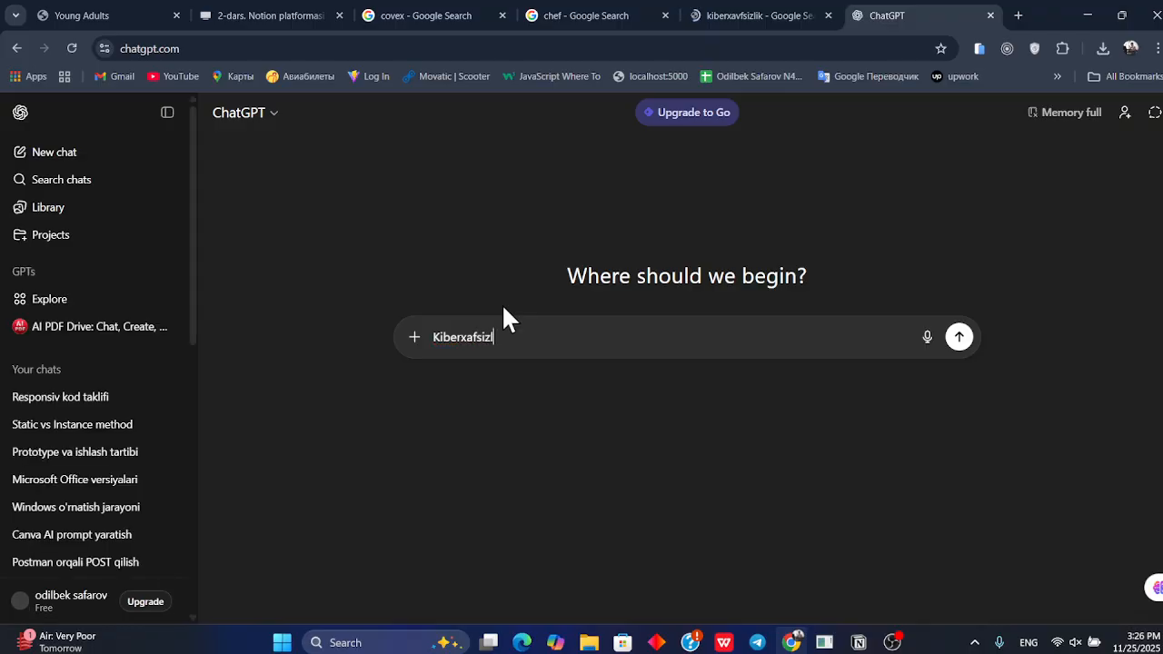
type("kik o'zi nima")
key("Return")
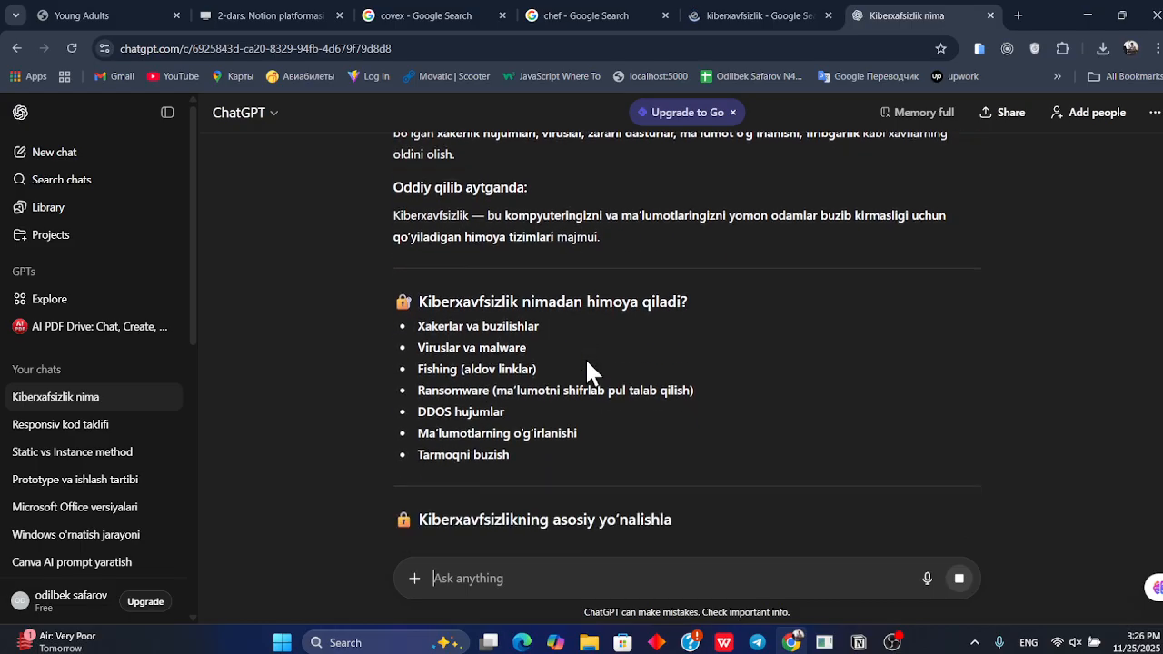
Select and copy ChatGPT's whole answer about cybersecurity
left_click(787, 12)
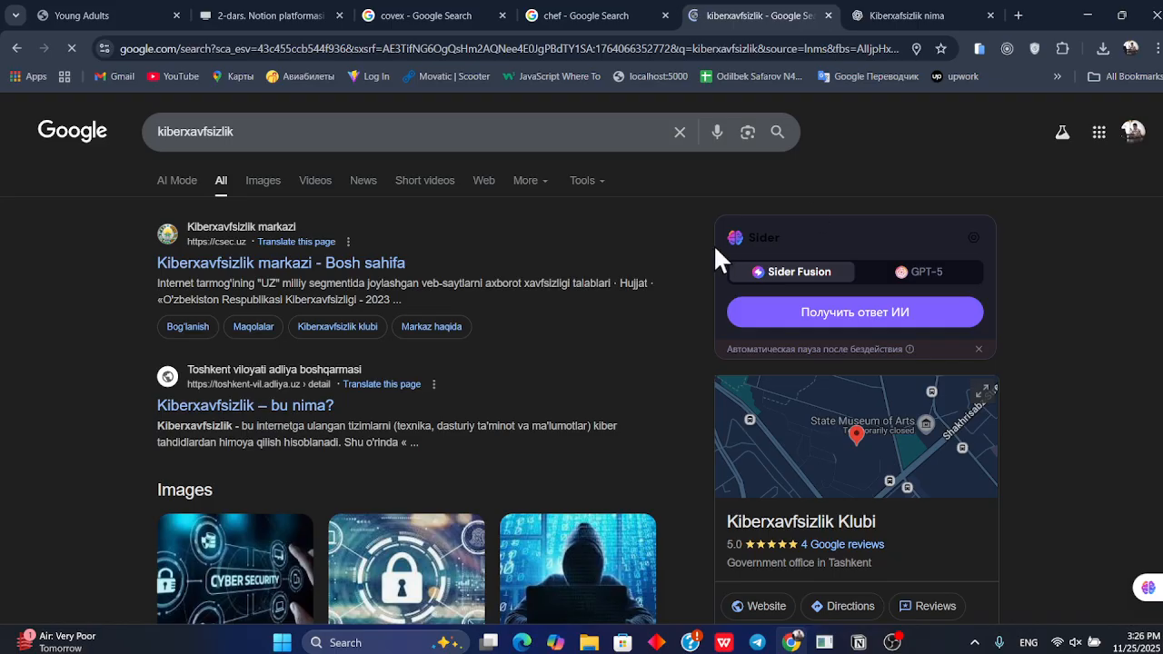
scroll(713, 243, "down", 1)
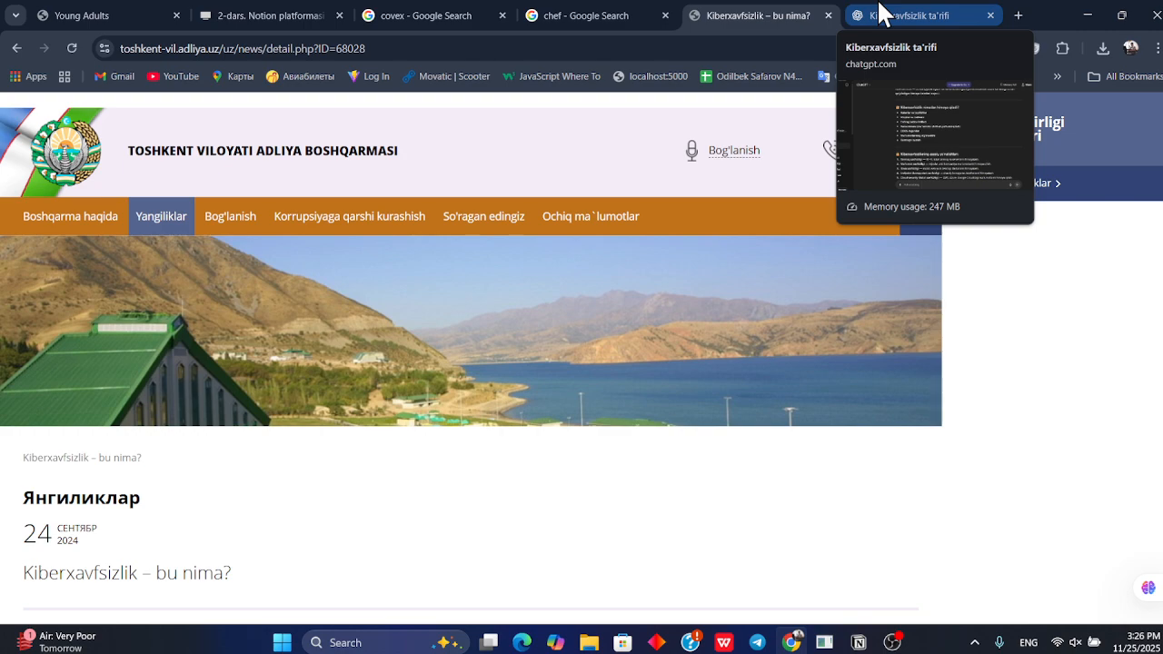
left_click(906, 15)
scroll(667, 277, "down", 5)
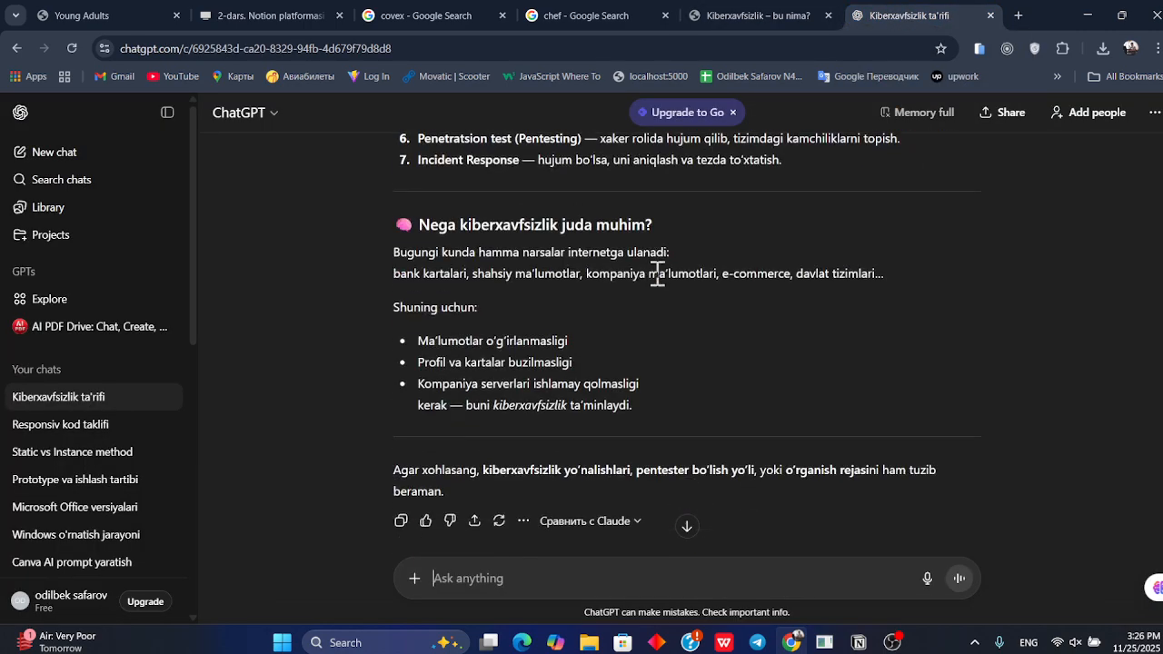
left_click_drag(661, 325, 390, 210)
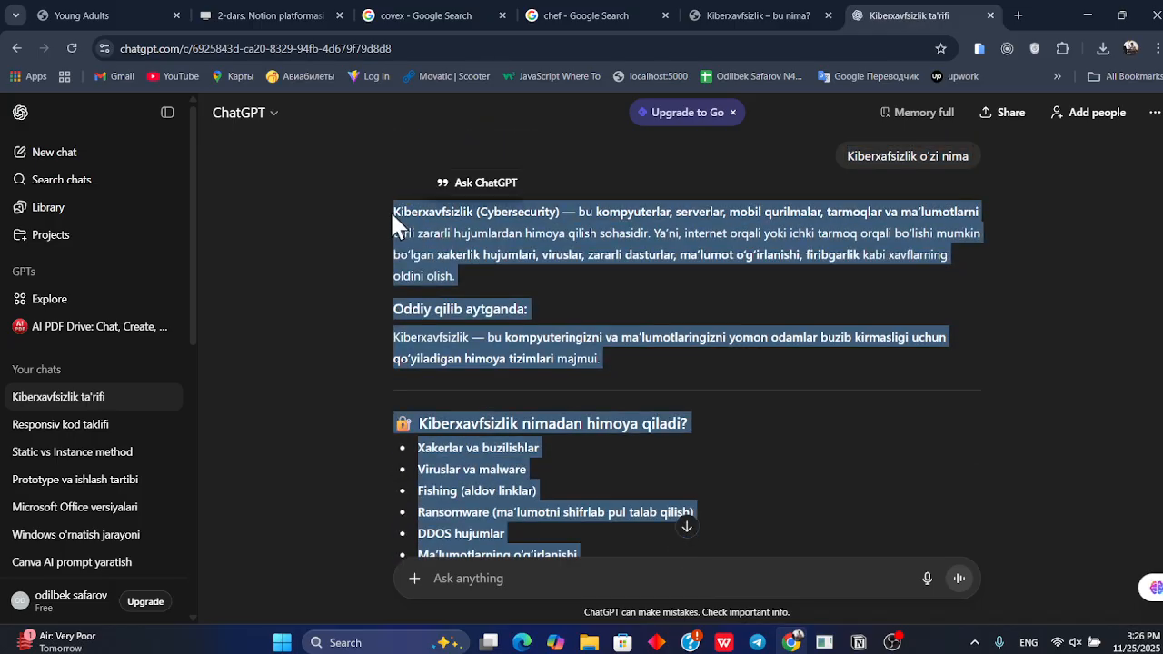
Switch back to Notion and paste the copied answer inside the first toggle
key("alt+Tab")
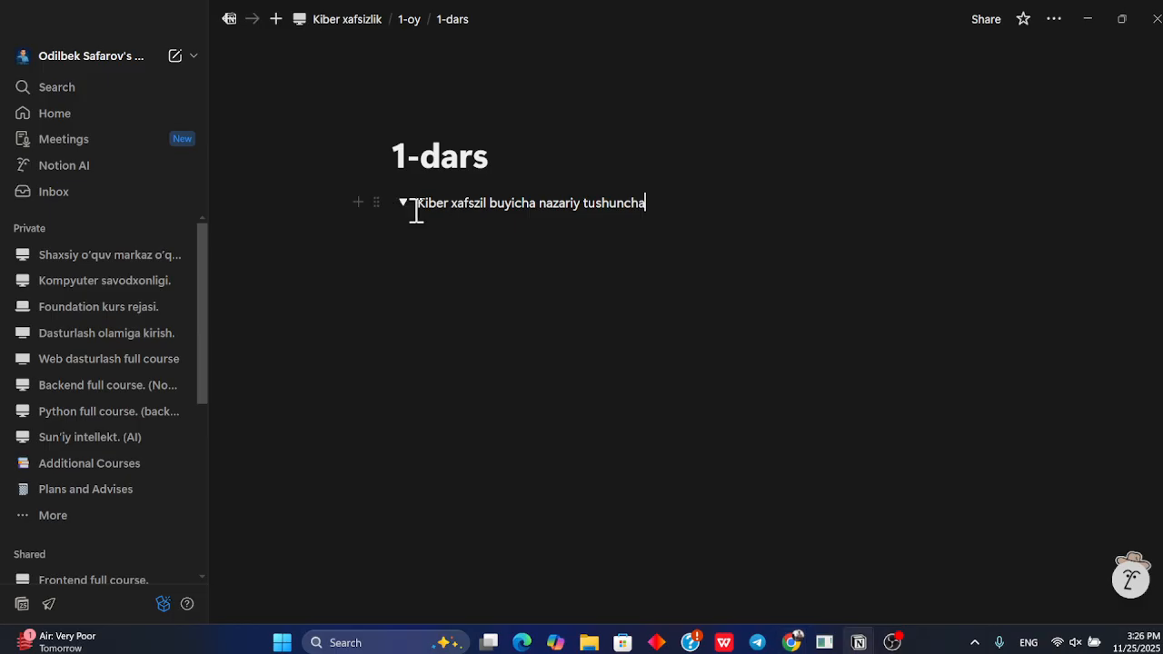
left_click(463, 221)
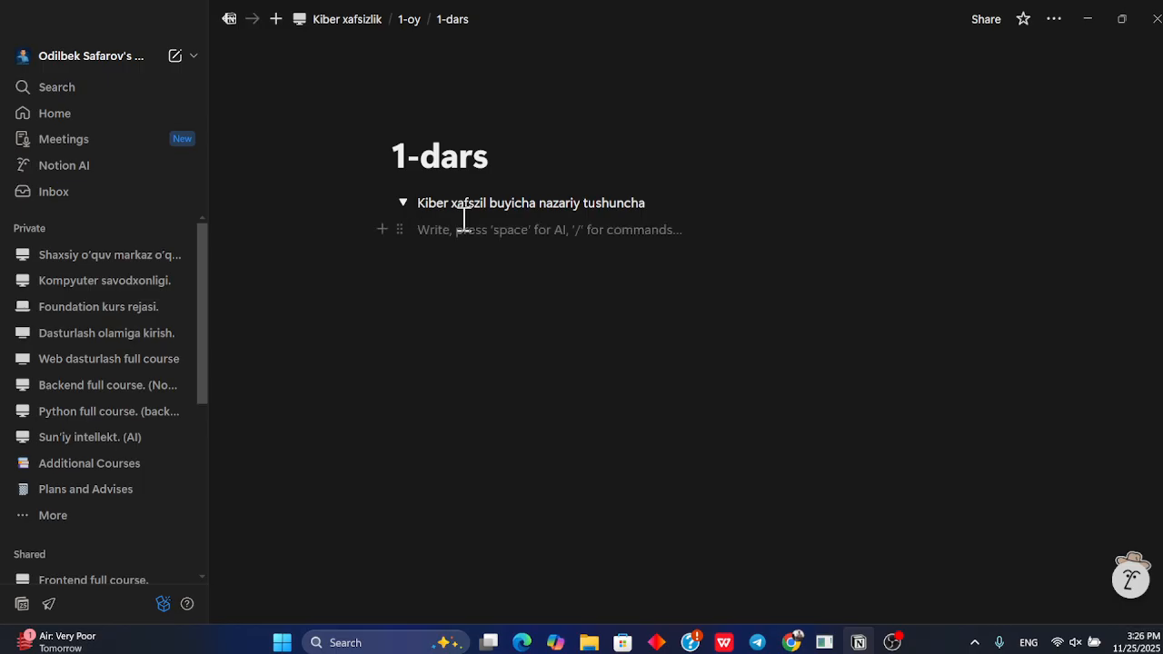
key("ctrl+v")
scroll(569, 270, "down", 4)
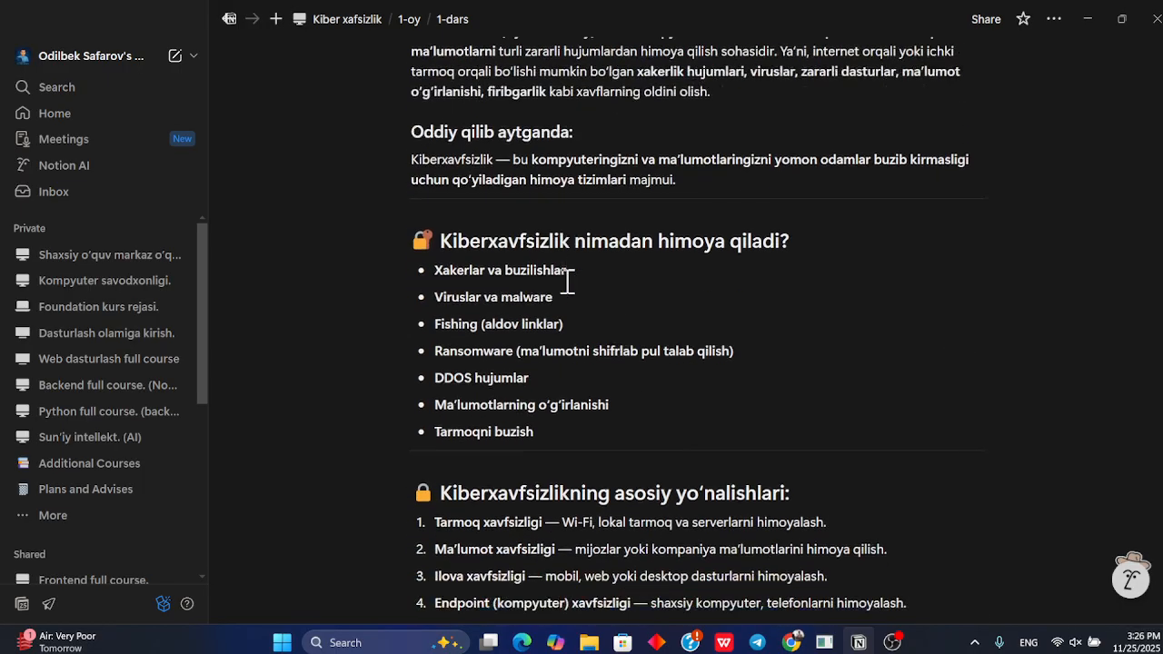
scroll(567, 282, "down", 4)
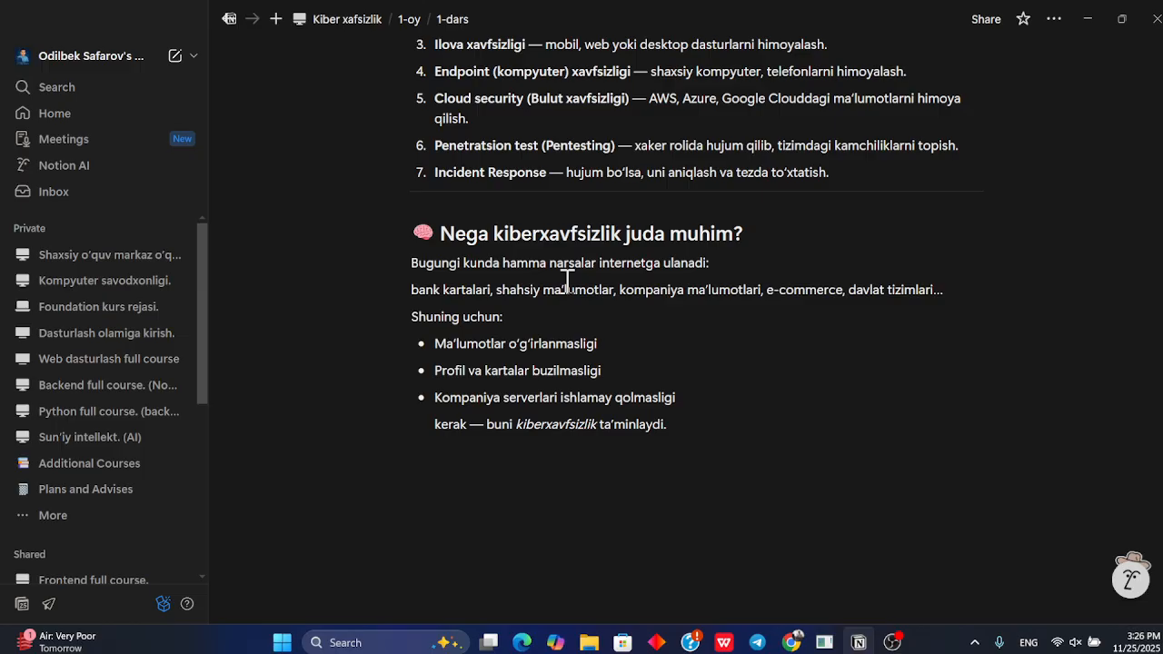
scroll(567, 282, "up", 7)
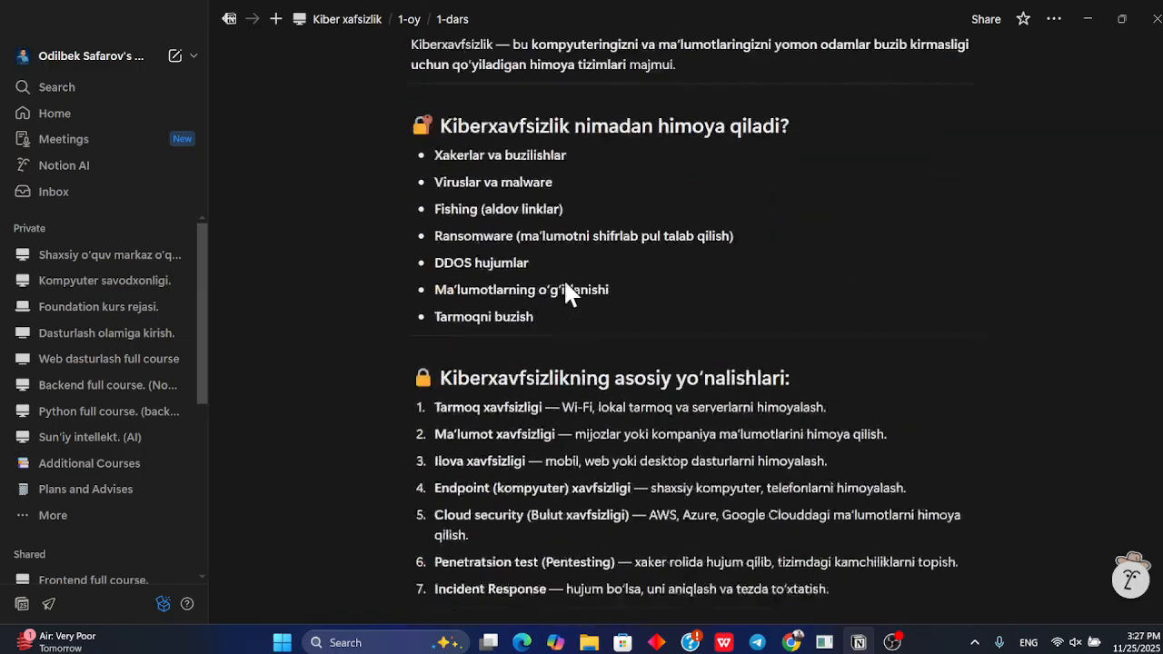
scroll(567, 281, "up", 1)
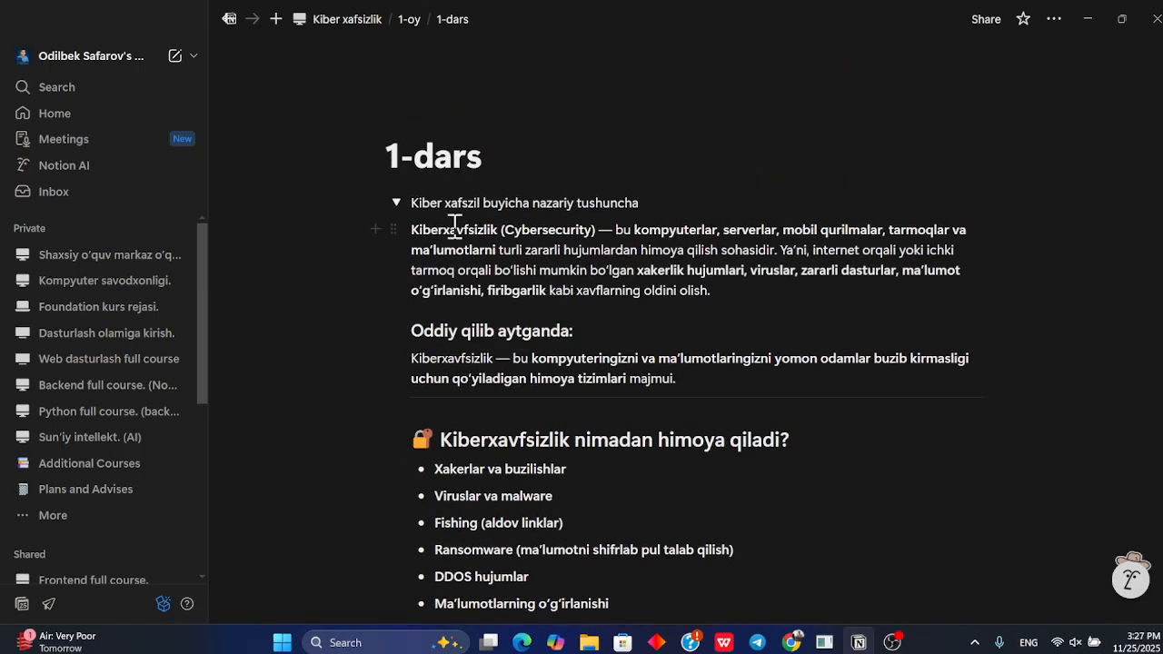
Collapse the first toggle and add a second toggle titled "Kerakli dasturlar"
left_click(402, 203)
key("Return")
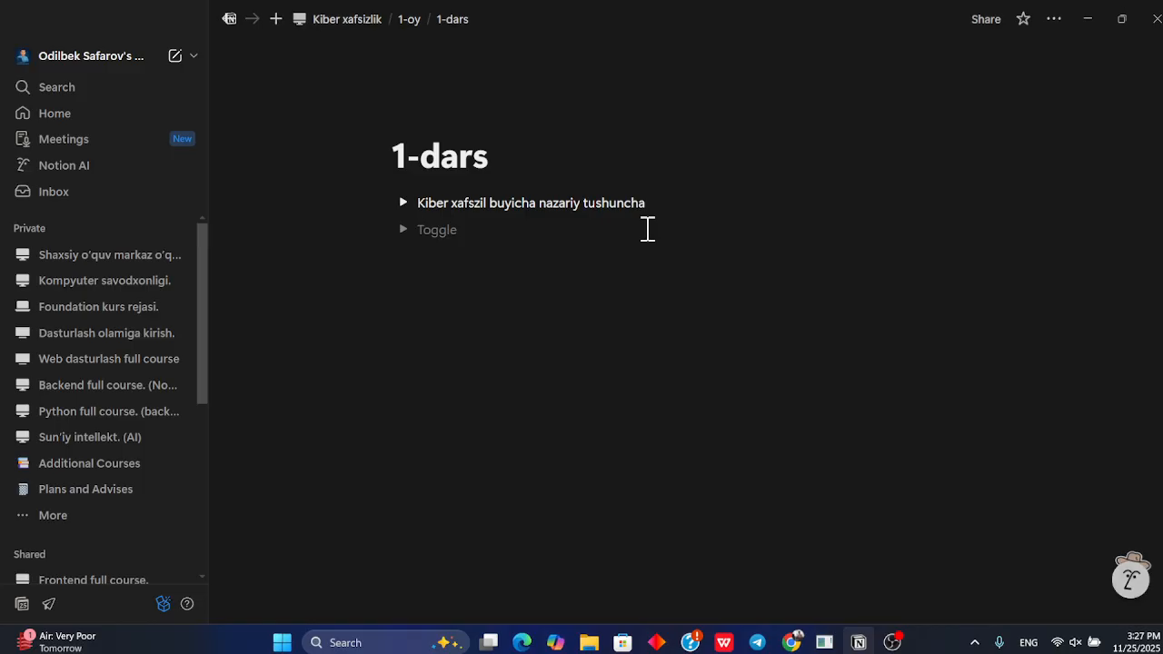
type("Kerakli dasturlar")
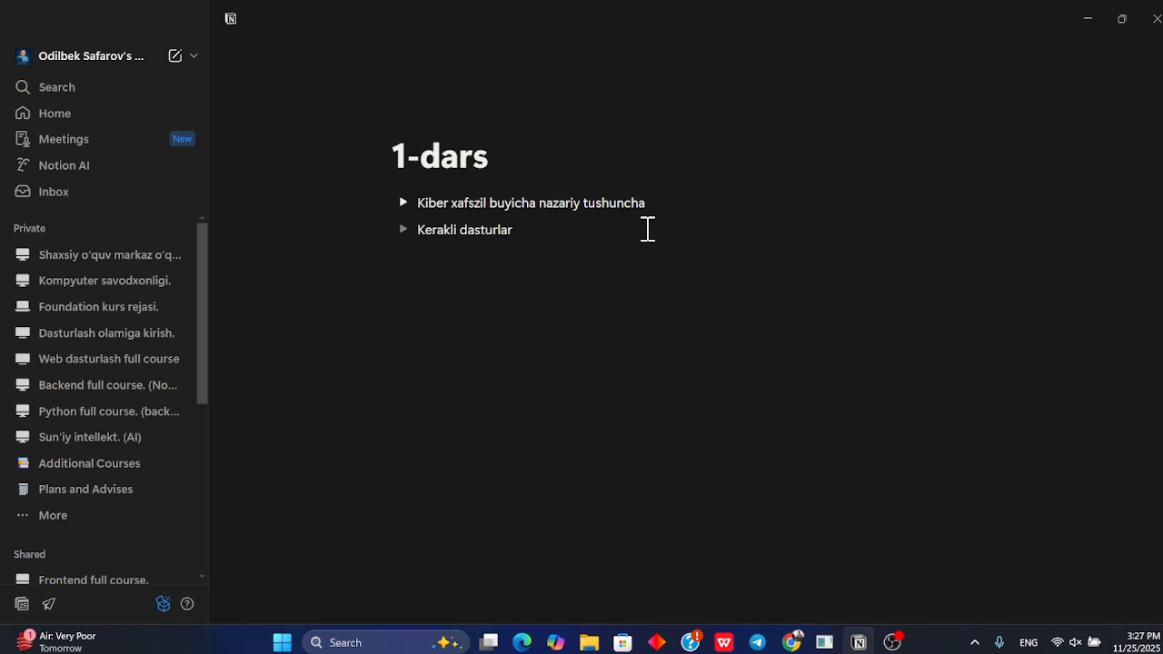
Bold the second toggle's title "Kerakli dasturlar"
left_click_drag(555, 235, 417, 229)
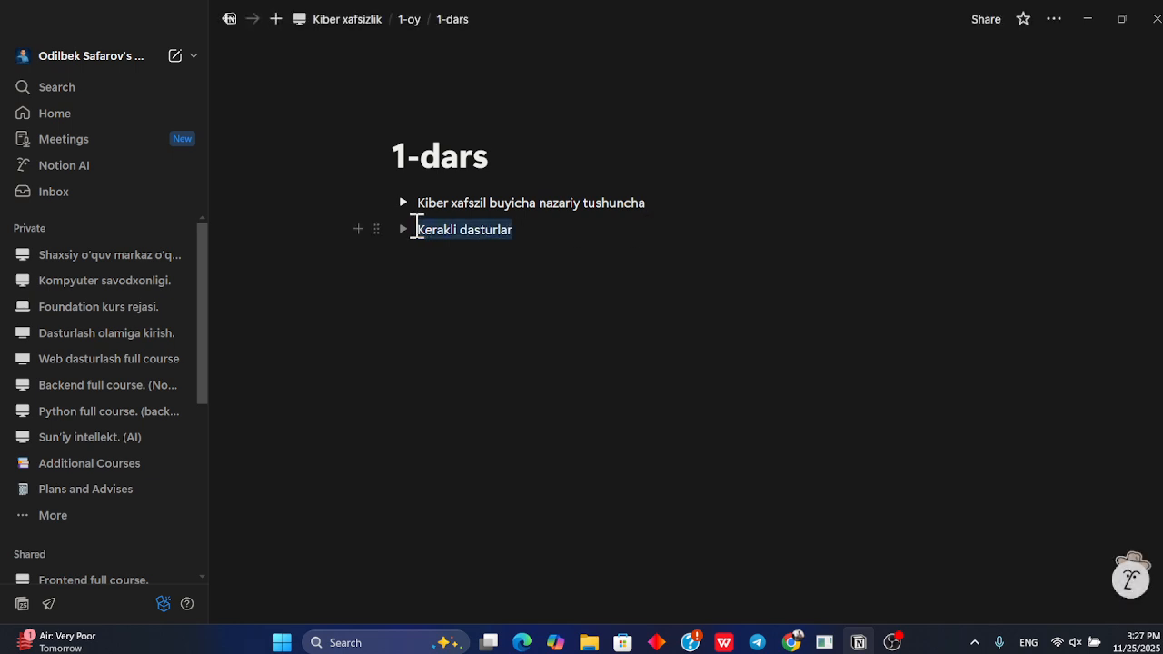
key("ctrl+b")
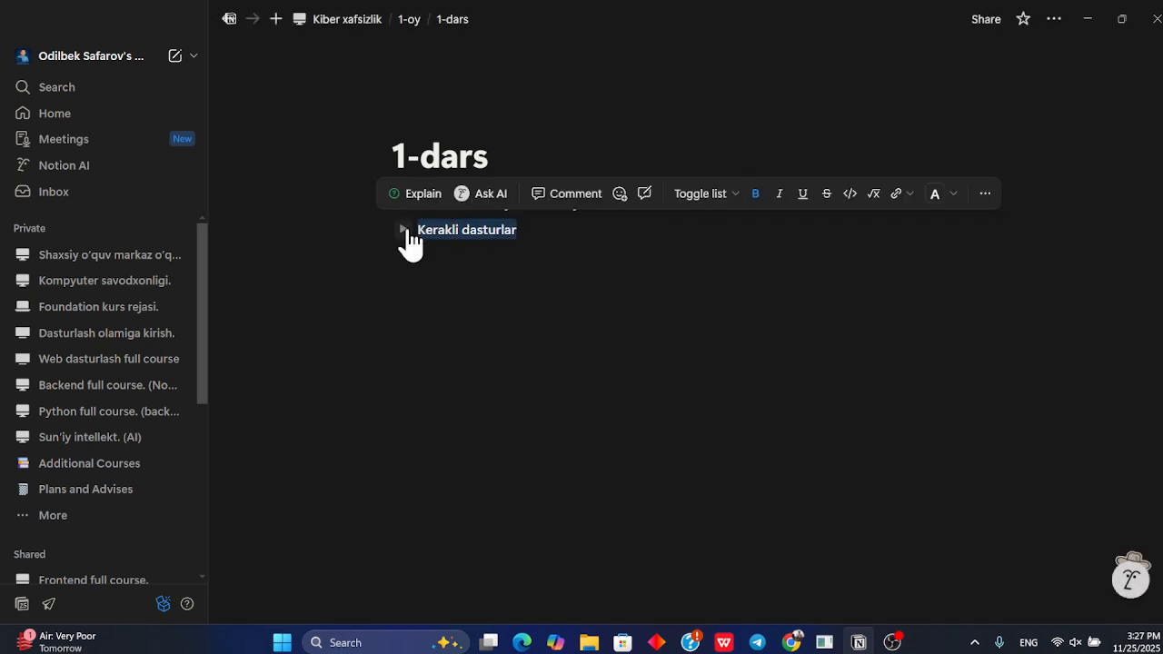
key("alt+Tab")
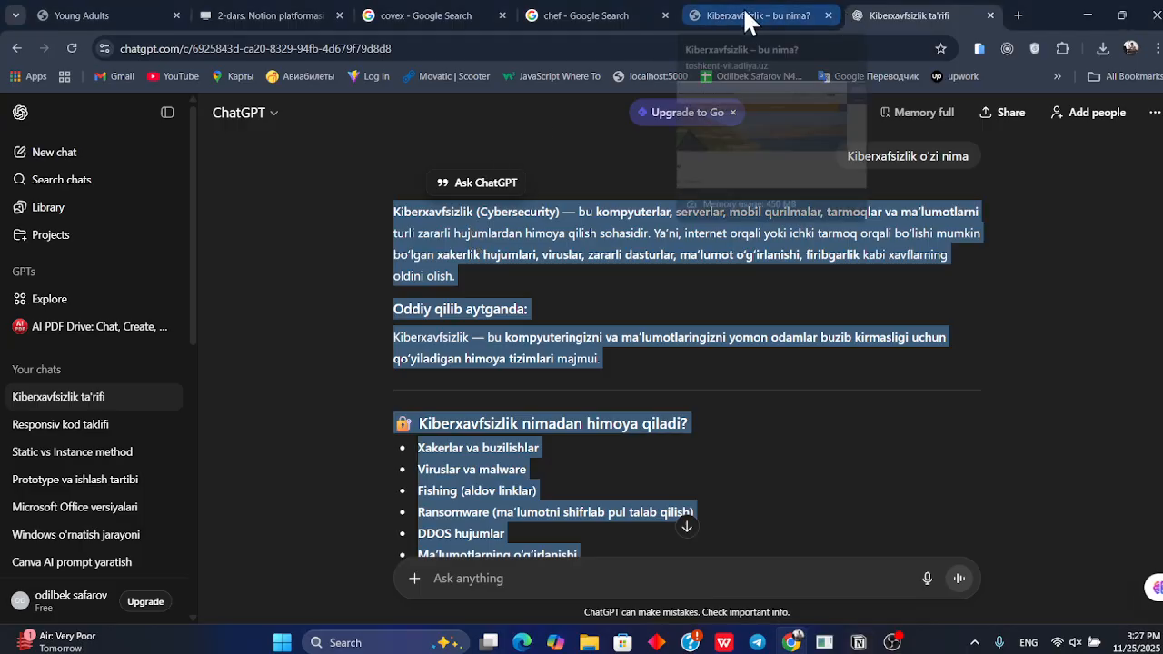
scroll(548, 364, "down", 5)
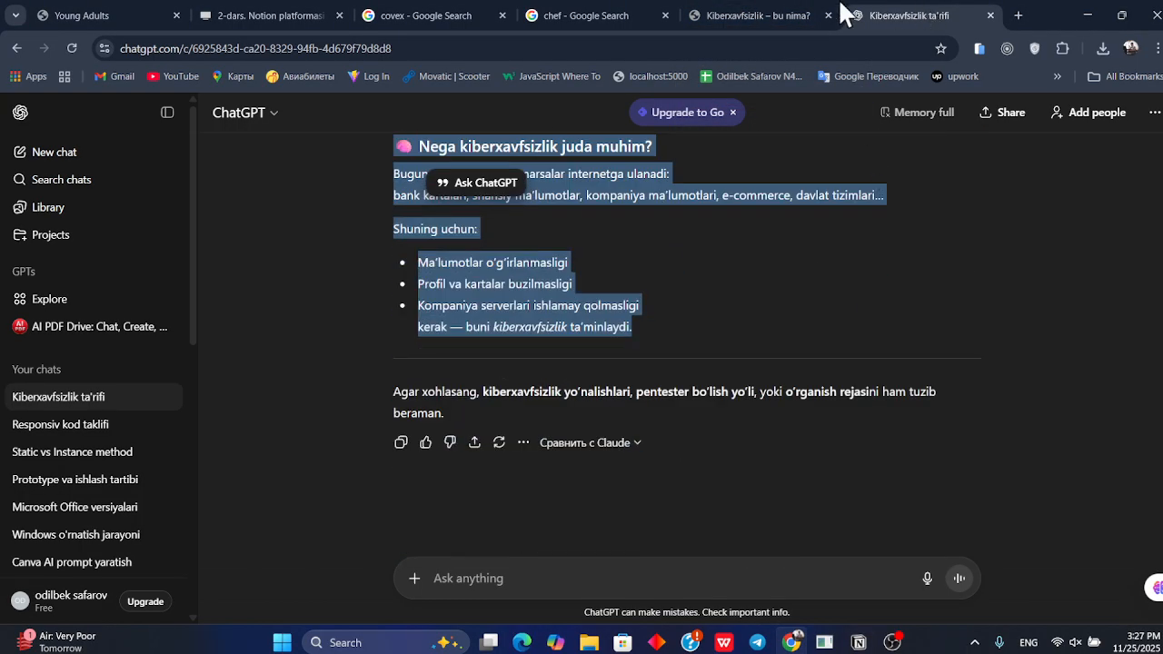
left_click(770, 16)
scroll(587, 275, "down", 10)
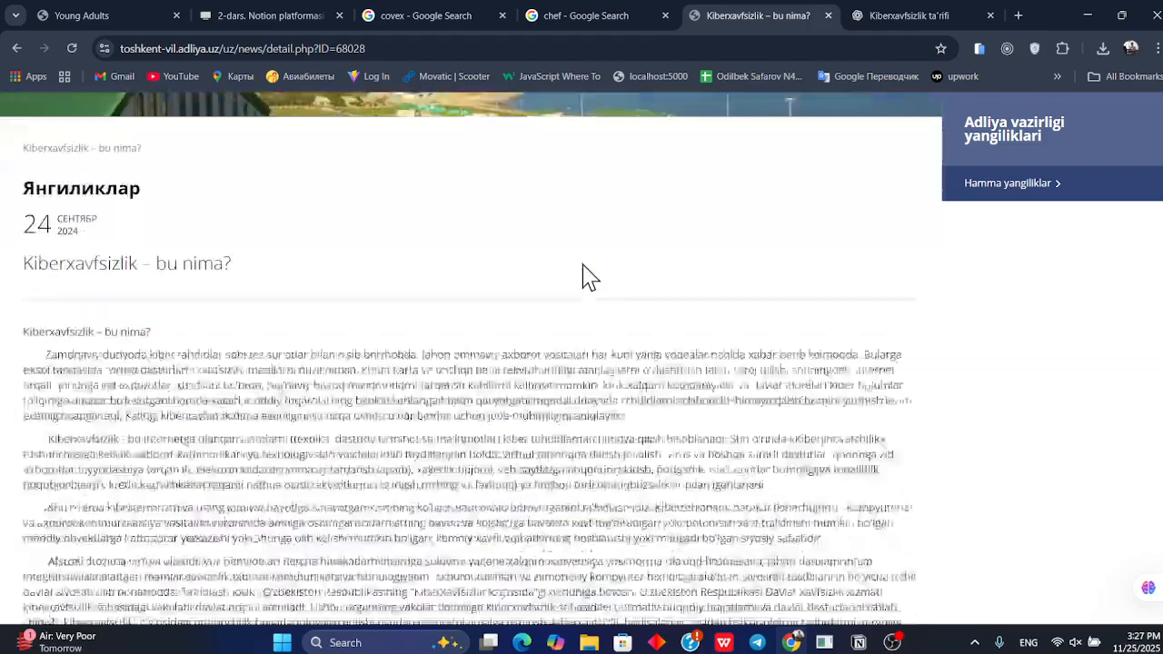
scroll(586, 273, "up", 3)
scroll(586, 274, "up", 10)
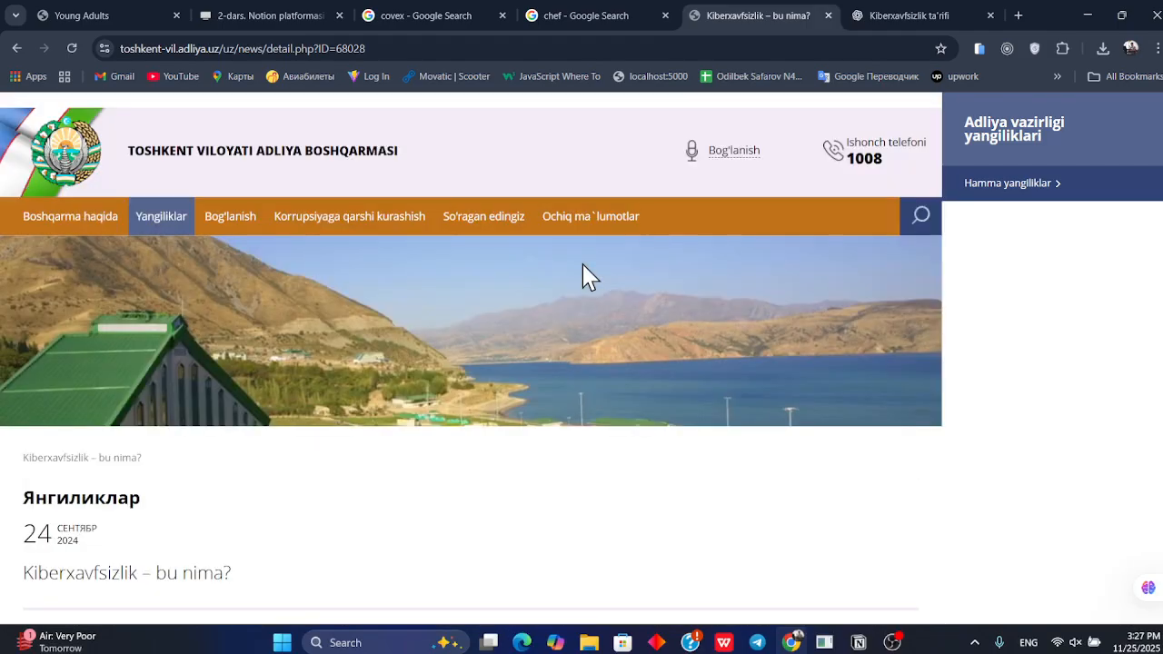
Search Google for "sublime", open the Sublime Text website and copy its address
left_click(868, 15)
left_click(1018, 14)
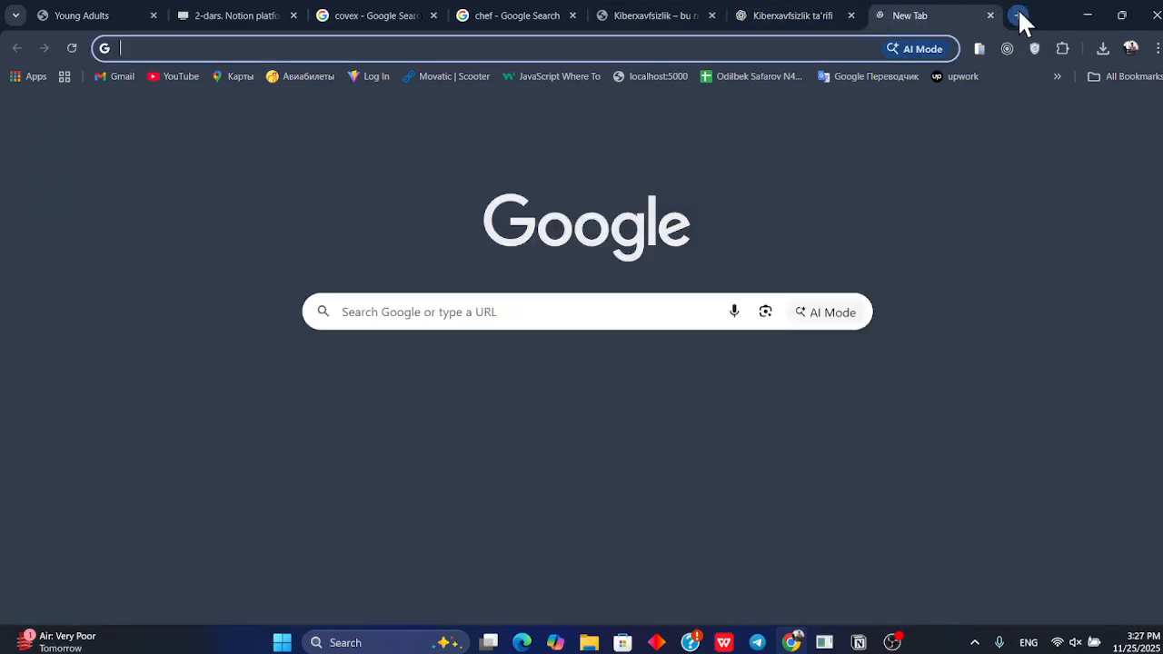
type("syblime")
key("BackSpace")
key("BackSpace")
key("BackSpace")
key("BackSpace")
key("BackSpace")
key("BackSpace")
type("ubiime")
key("Return")
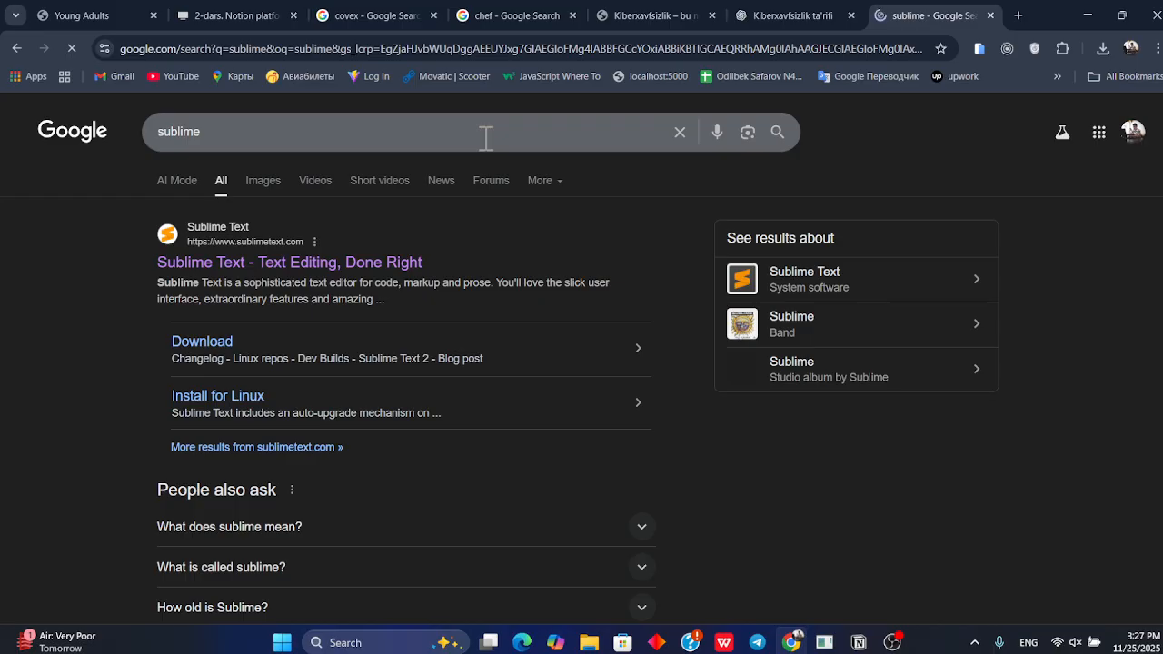
left_click(364, 261)
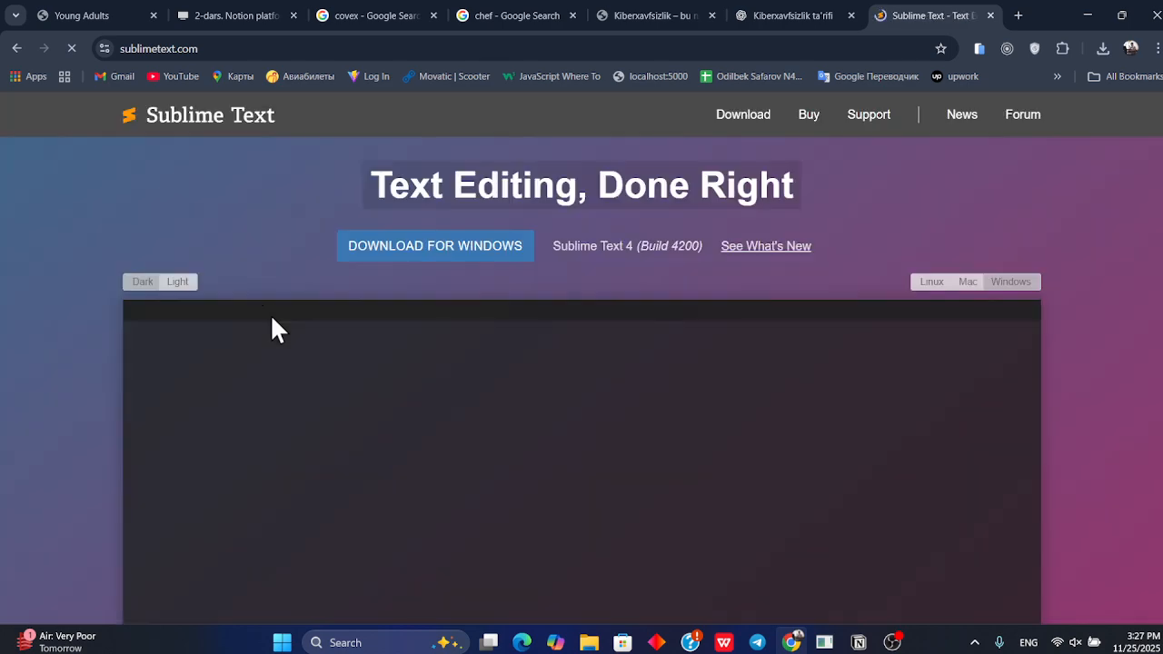
left_click(405, 43)
key("ctrl+c")
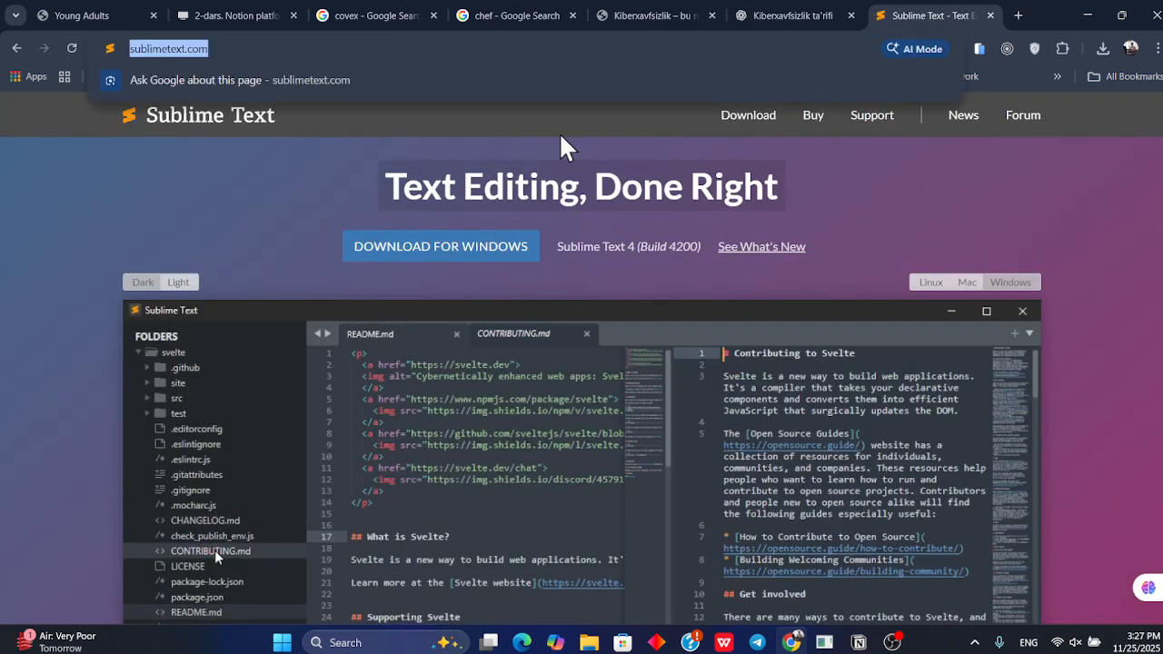
Expand the "Kerakli dasturlar" toggle and paste the Sublime Text link inside it as a bookmark
key("alt+Tab")
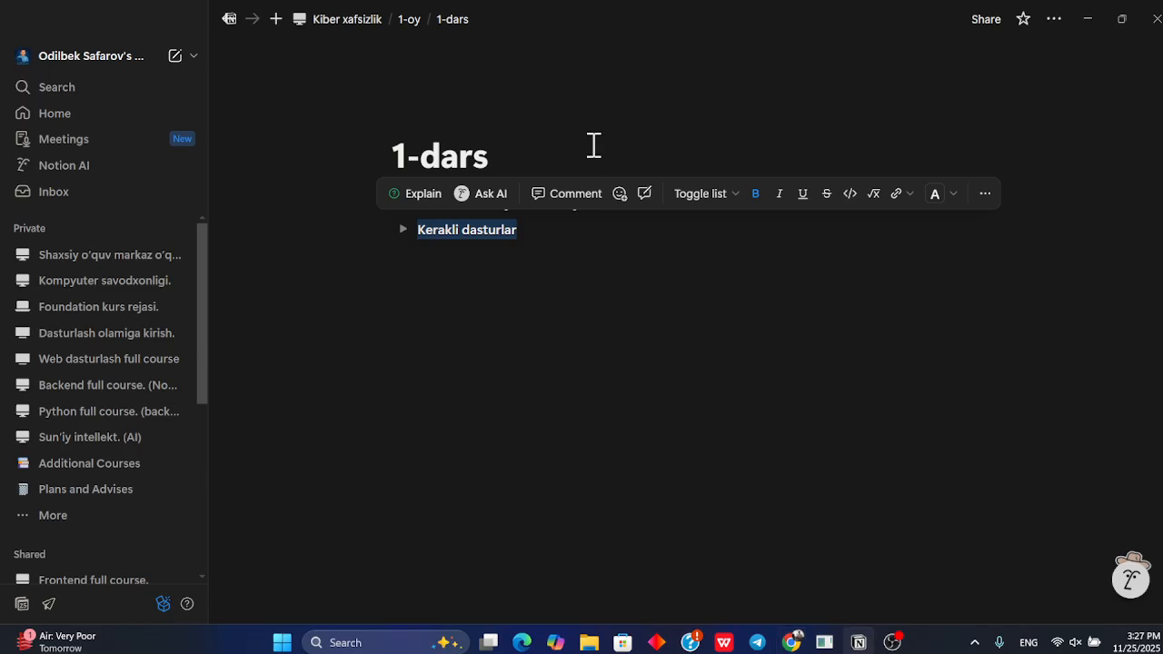
left_click(403, 231)
left_click(532, 233)
left_click(510, 260)
key("ctrl+v")
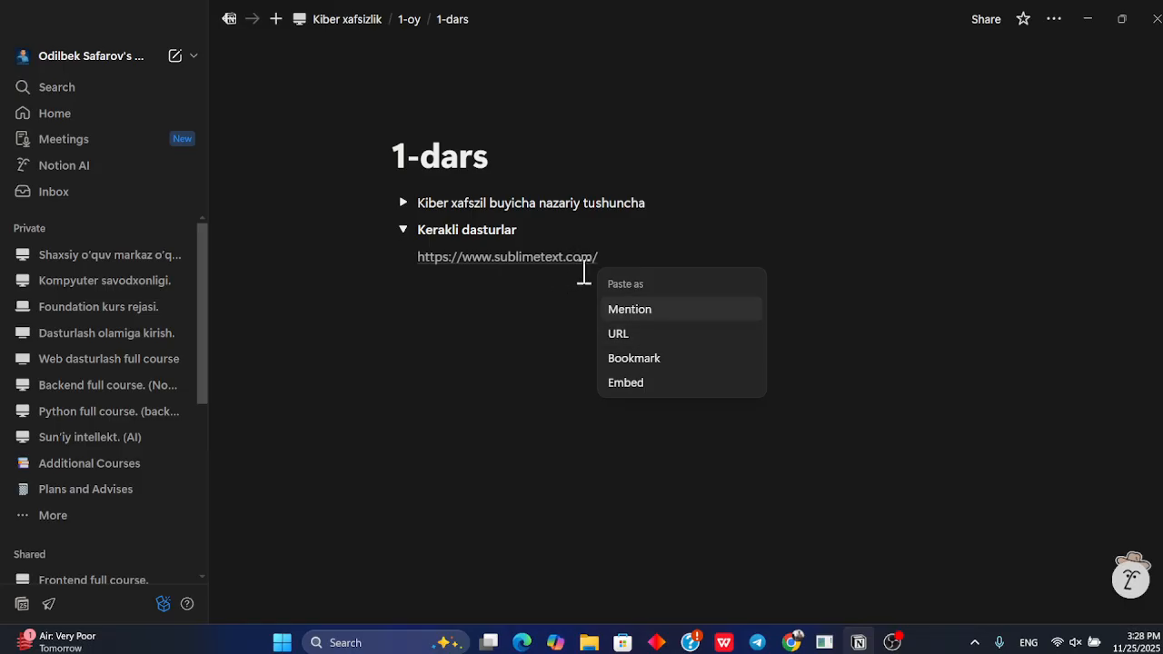
left_click(636, 359)
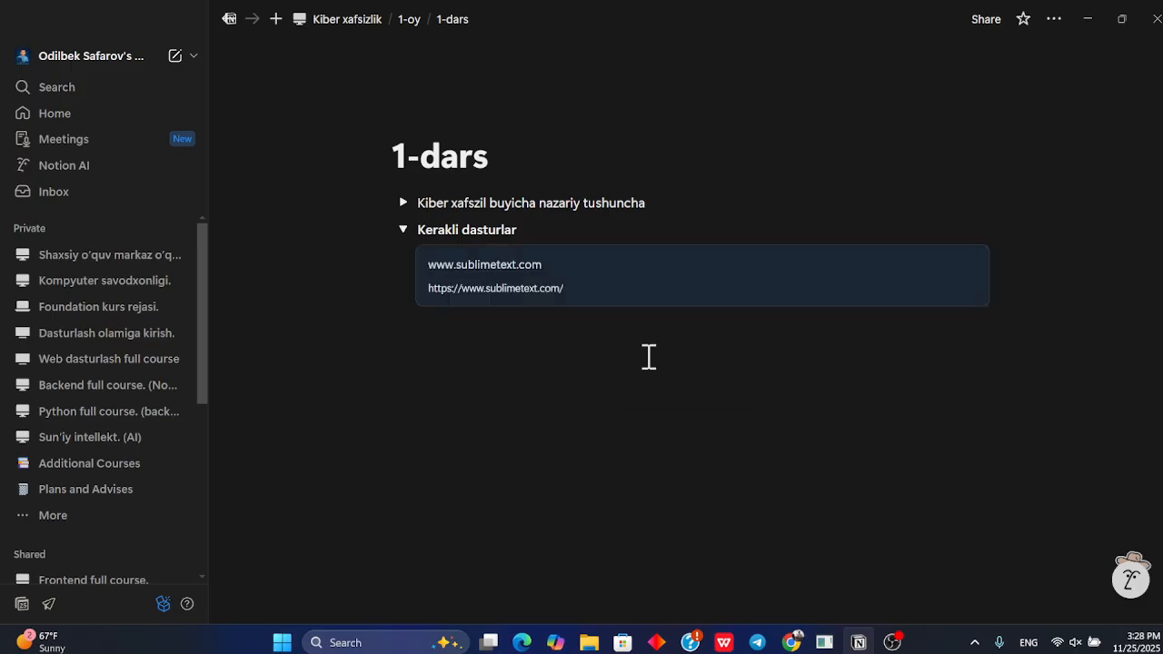
left_click(679, 397)
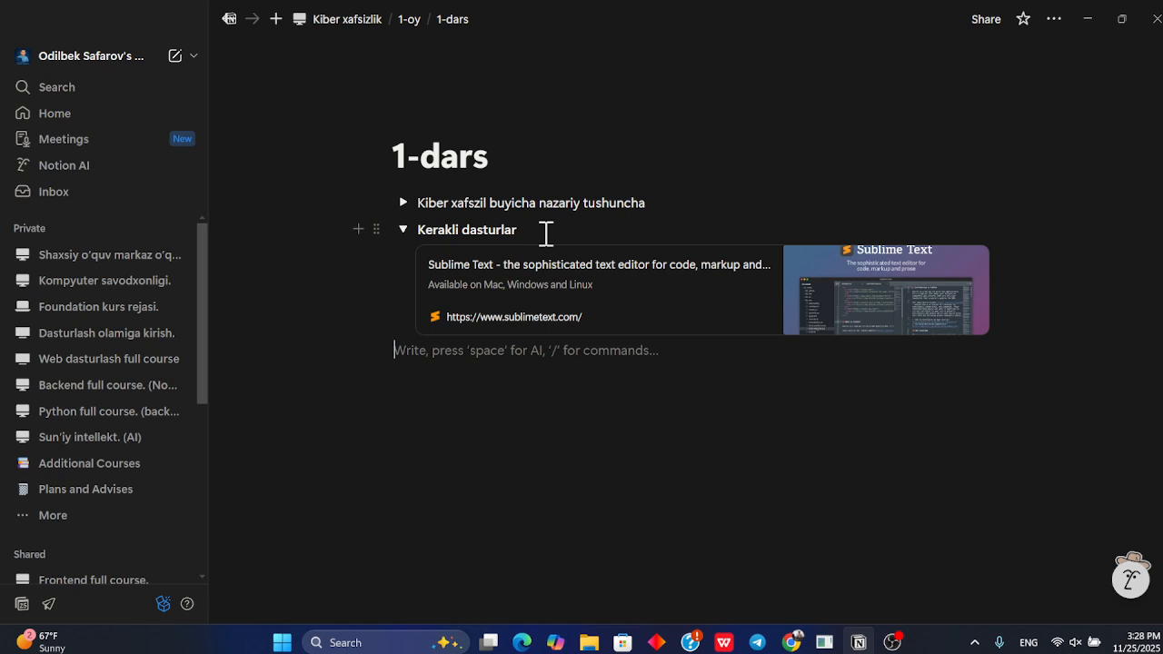
Try replacing the bookmark with the Sublime Text link pasted as a mention
key("ctrl+z")
key("ctrl+z")
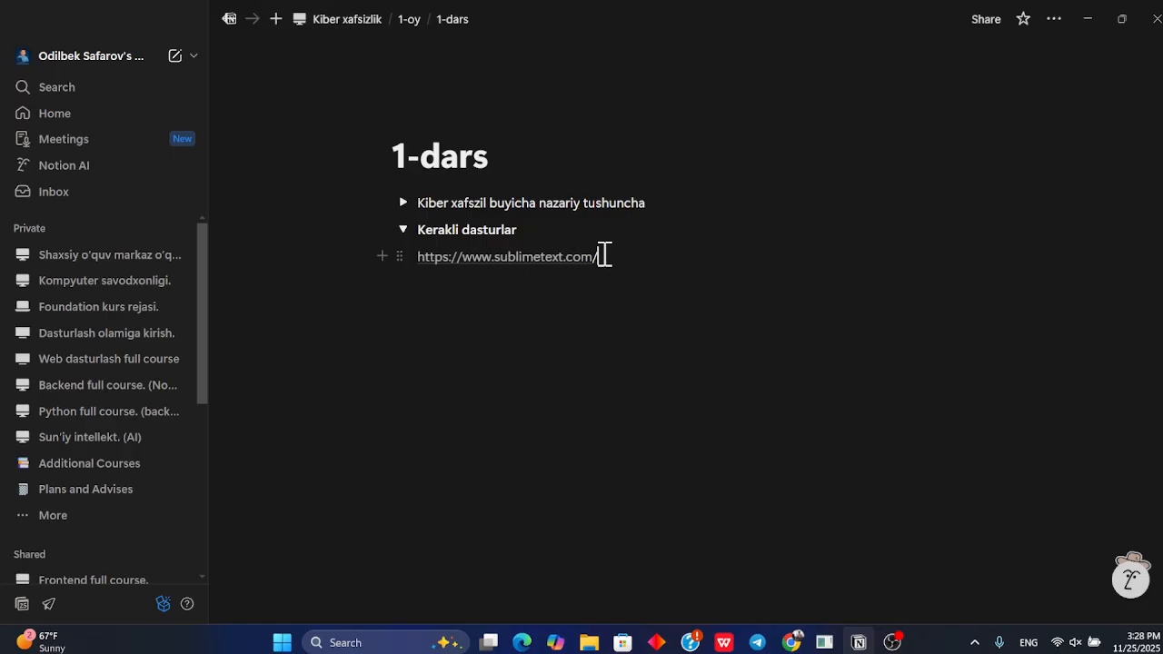
key("BackSpace")
key("BackSpace")
key("BackSpace")
key("BackSpace")
key("BackSpace")
key("BackSpace")
key("BackSpace")
key("BackSpace")
key("BackSpace")
key("BackSpace")
key("BackSpace")
key("BackSpace")
key("BackSpace")
key("BackSpace")
key("BackSpace")
key("BackSpace")
key("BackSpace")
key("BackSpace")
key("BackSpace")
key("BackSpace")
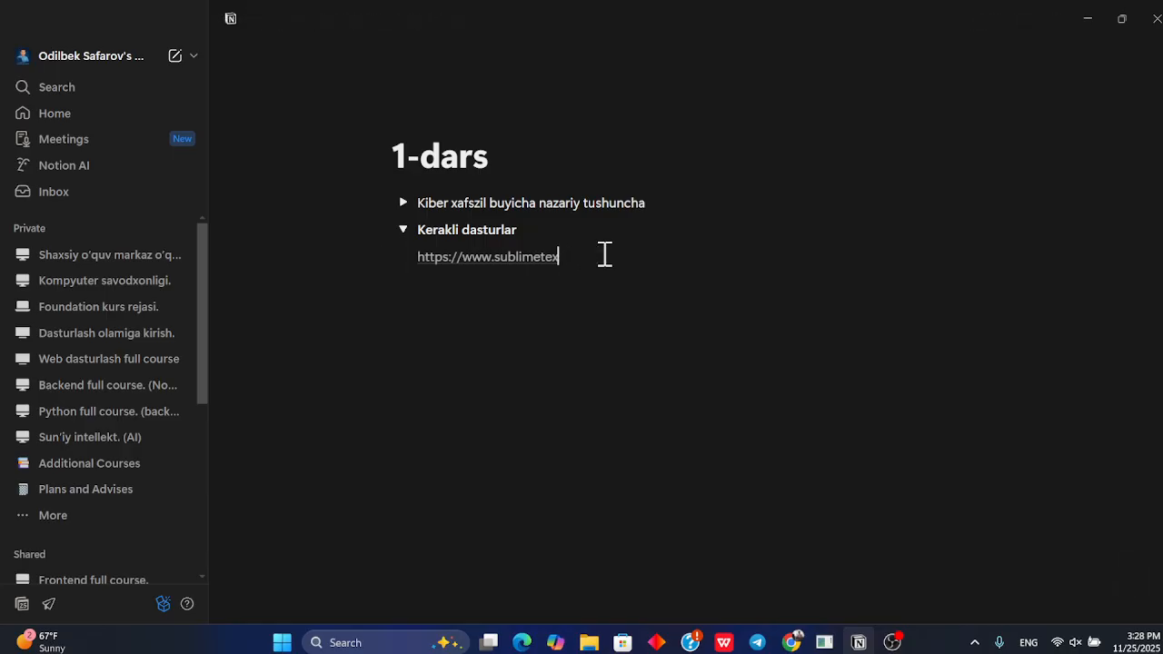
key("BackSpace")
key("BackSpace")
key("ctrl+v")
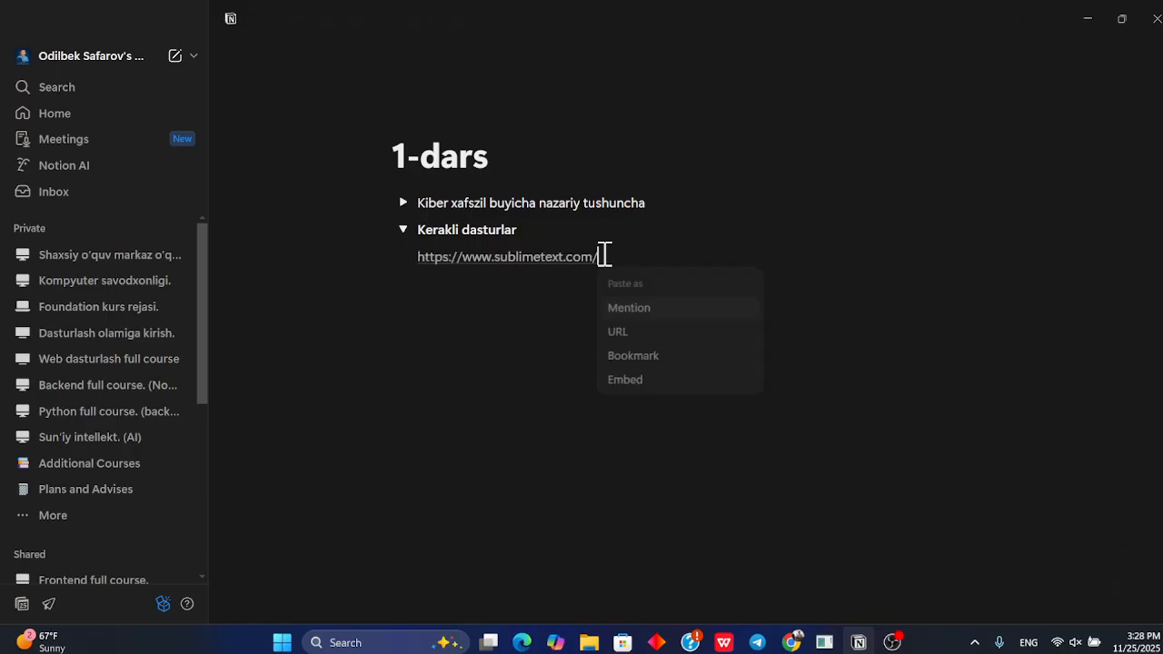
left_click(646, 309)
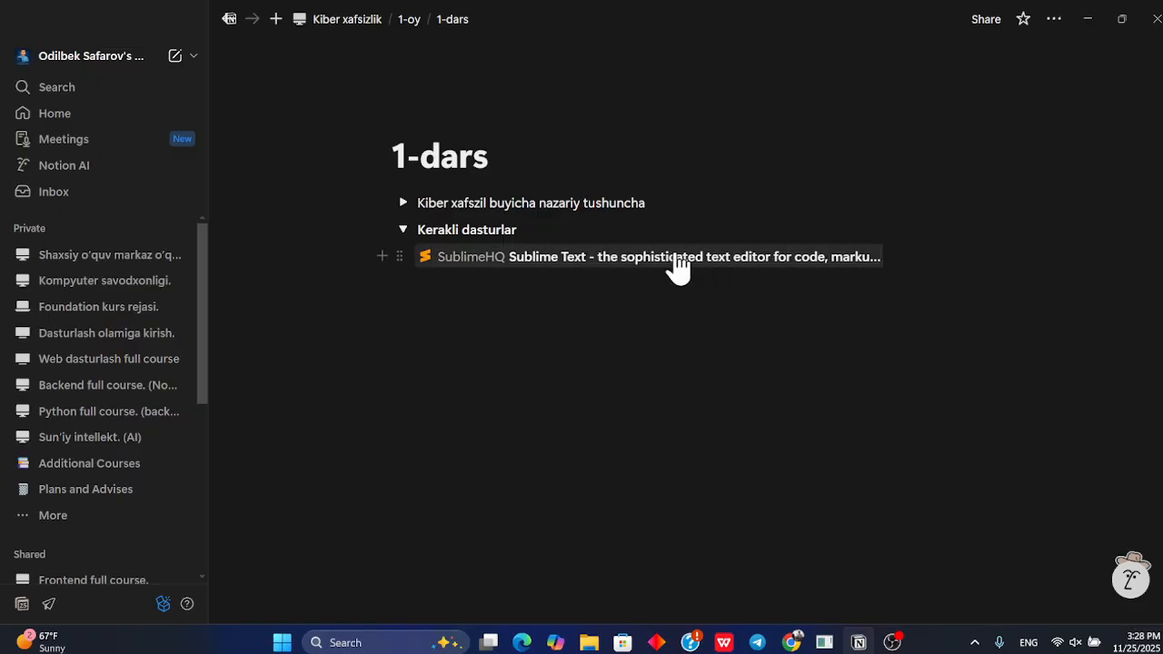
mouse_move(677, 266)
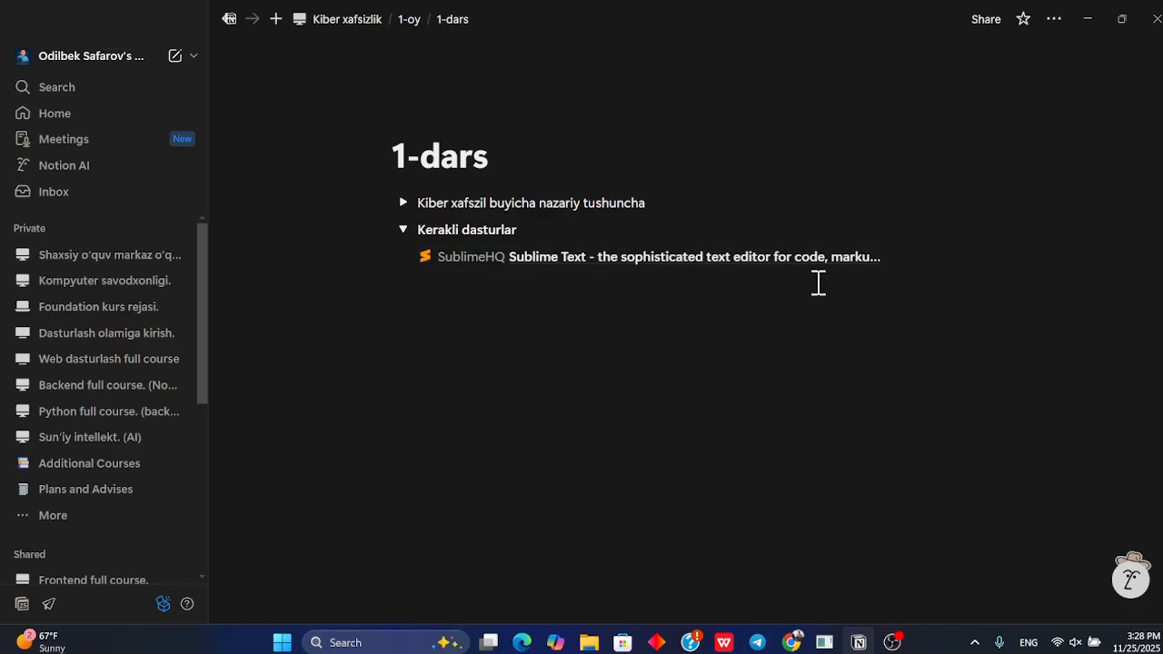
key("ctrl+z")
key("ctrl+z")
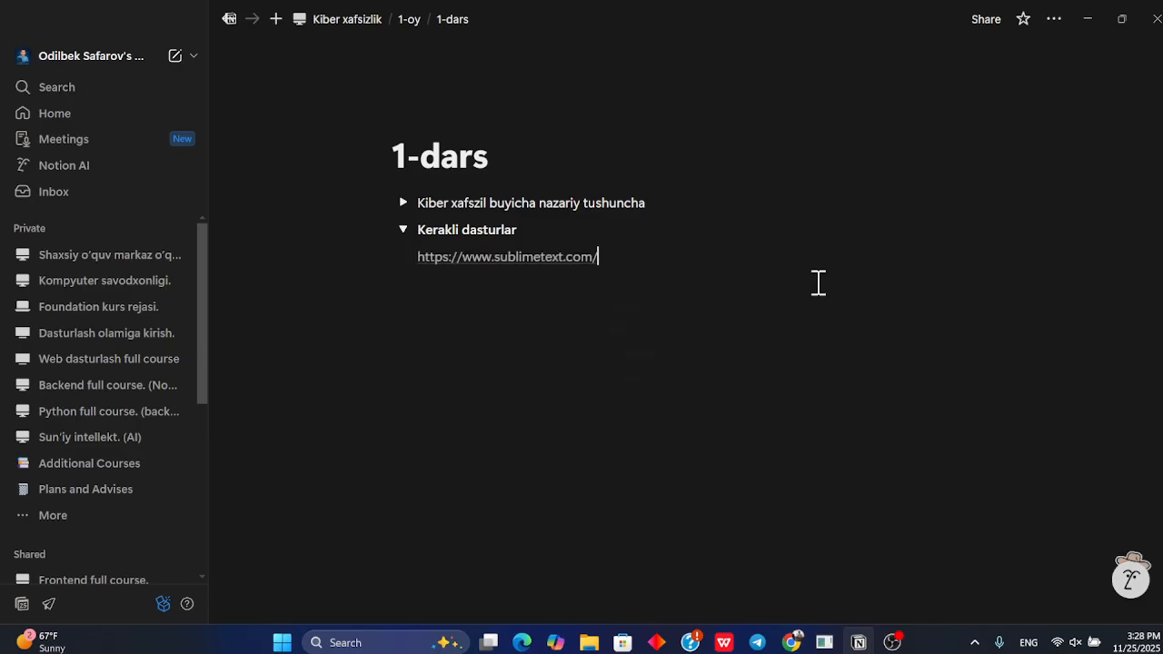
Re-paste the Sublime Text link inside the toggle as a bookmark
key("ctrl+v")
left_click(683, 357)
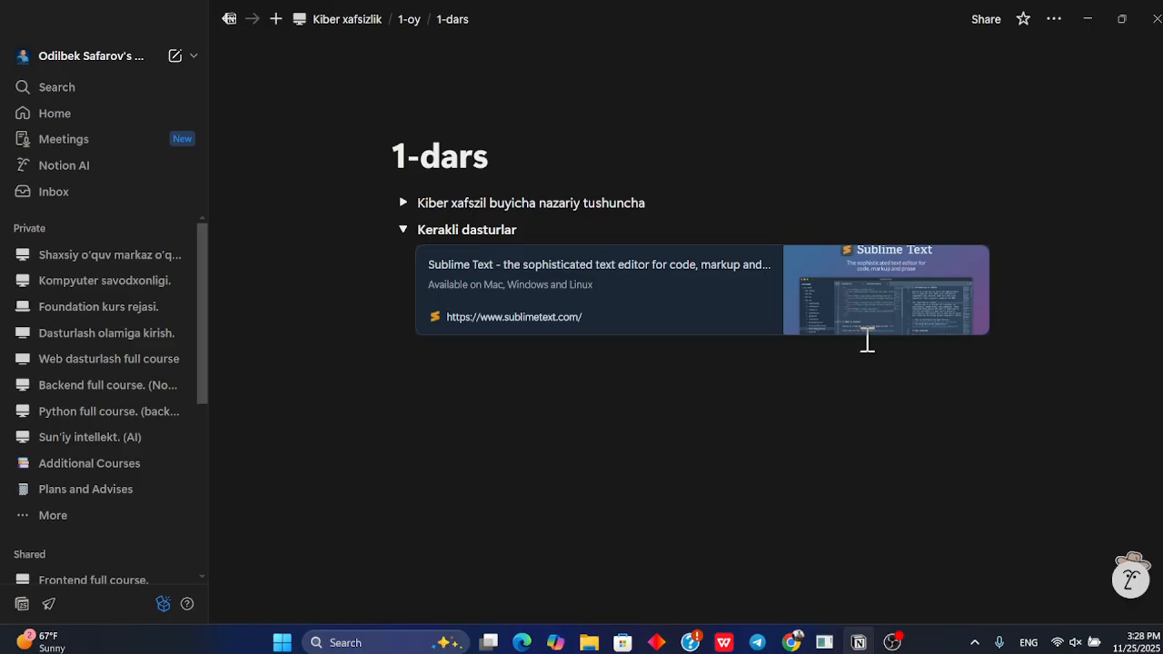
left_click(732, 397)
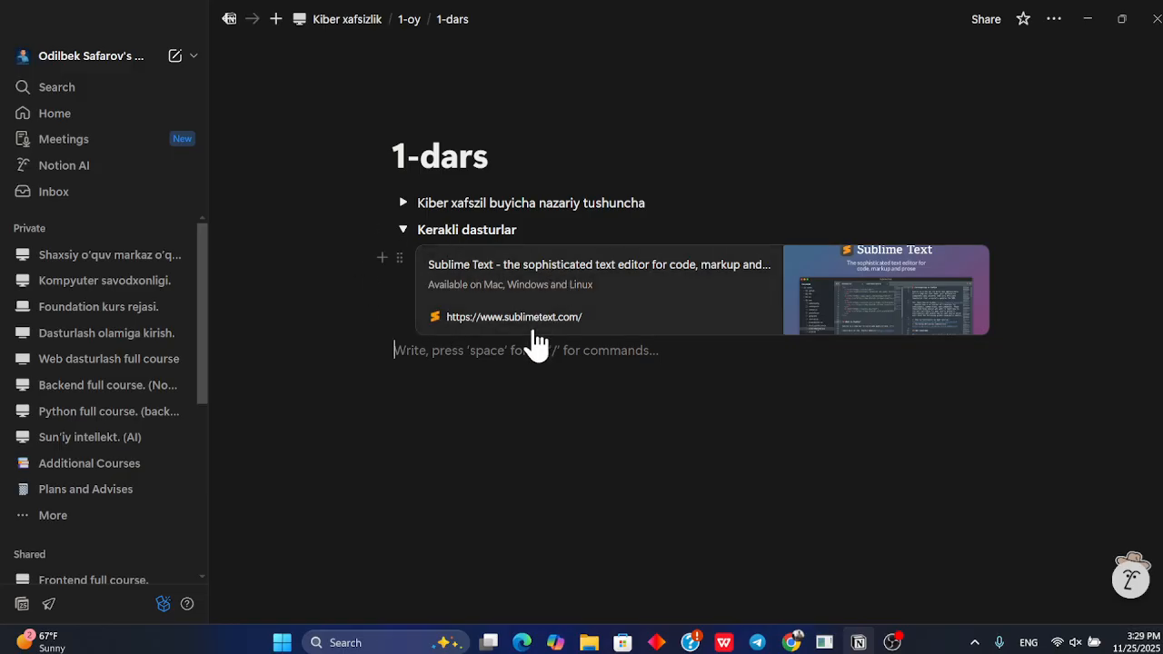
Collapse the "Kerakli dasturlar" toggle and add a third toggle titled "Video darslar"
left_click(404, 231)
key("BackSpace")
key("Return")
type("Kw")
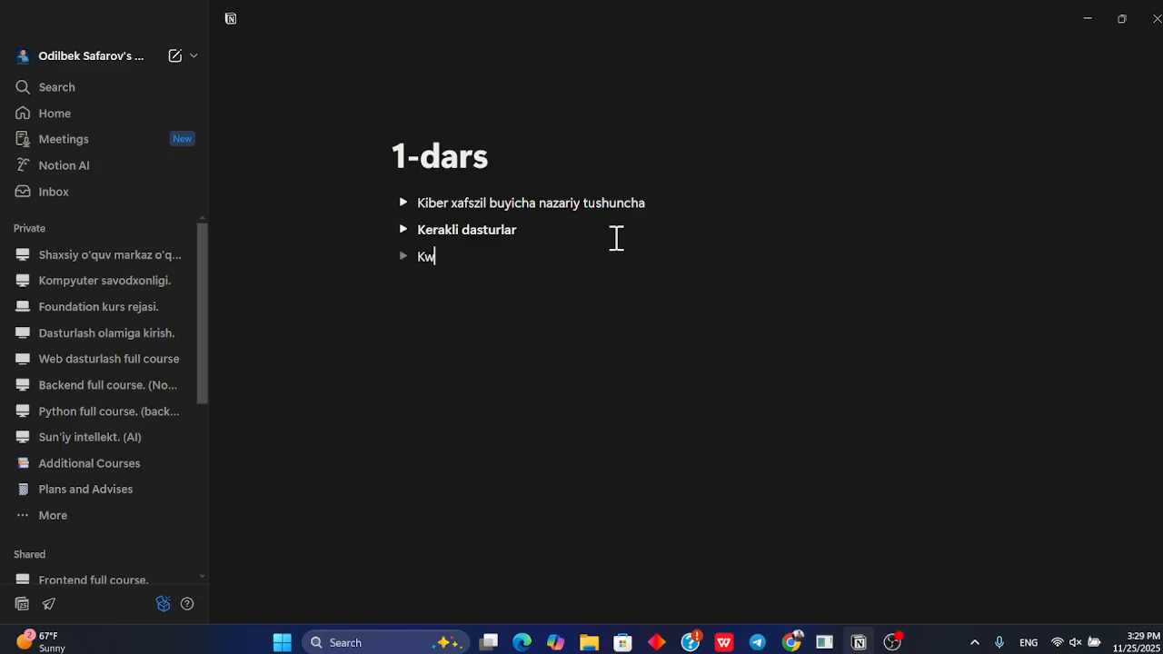
type("r")
key("BackSpace")
key("BackSpace")
key("BackSpace")
type("Video darslar")
Bold the "Video darslar" title and expand its toggle
left_click_drag(492, 251, 421, 254)
left_click(403, 257)
left_click(452, 283)
Open YouTube in a new tab and search for "kiberxavfsizlik 0 dan o'rganish"
key("alt+Tab")
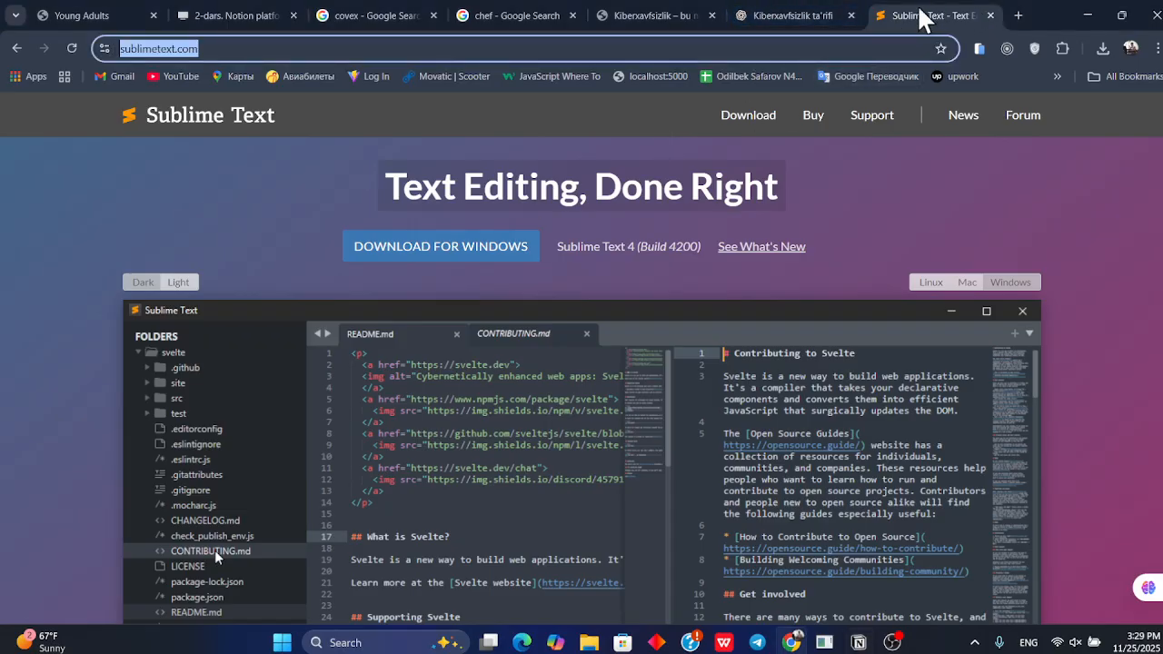
left_click(1018, 15)
type("you")
key("Return")
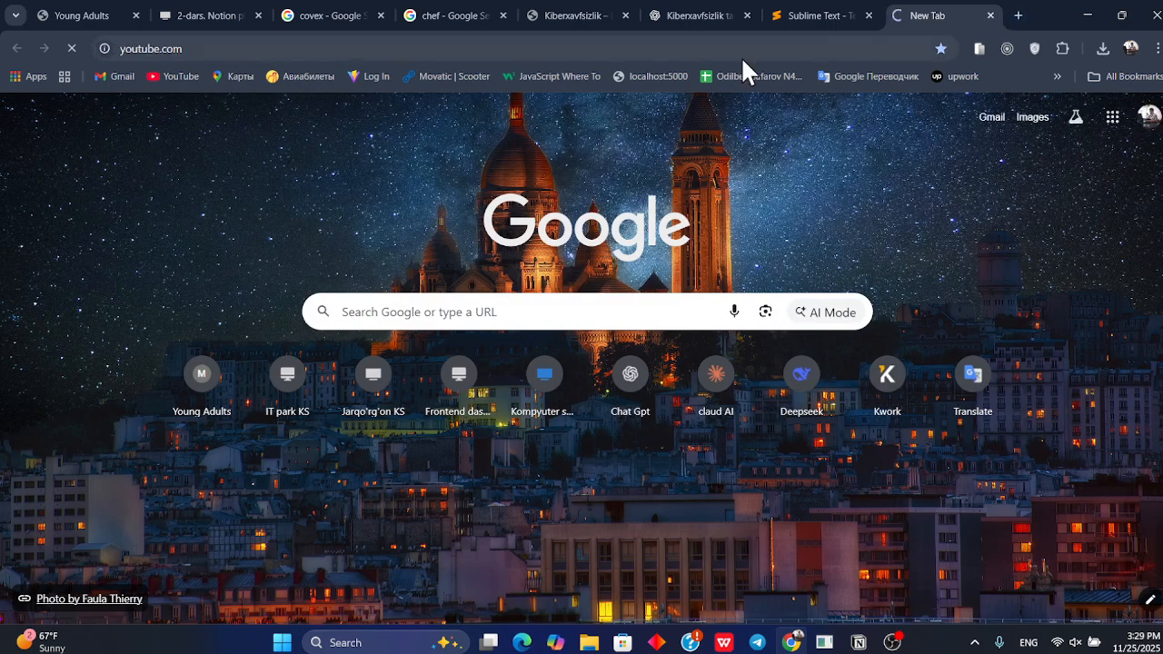
key("alt+Tab")
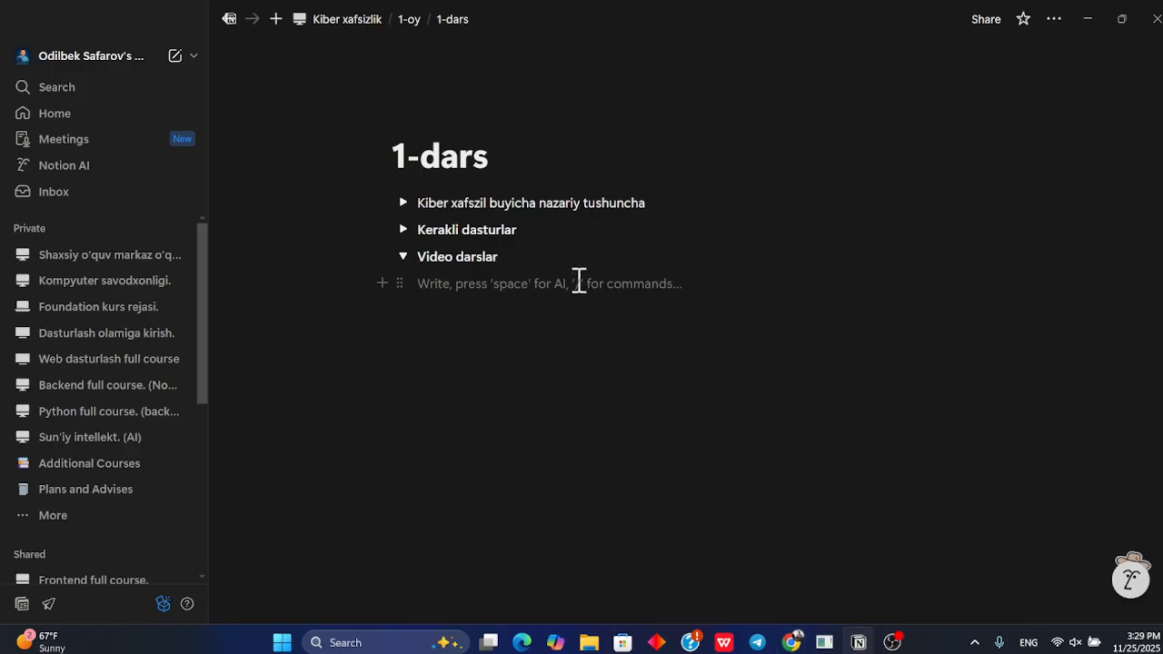
key("alt+Tab")
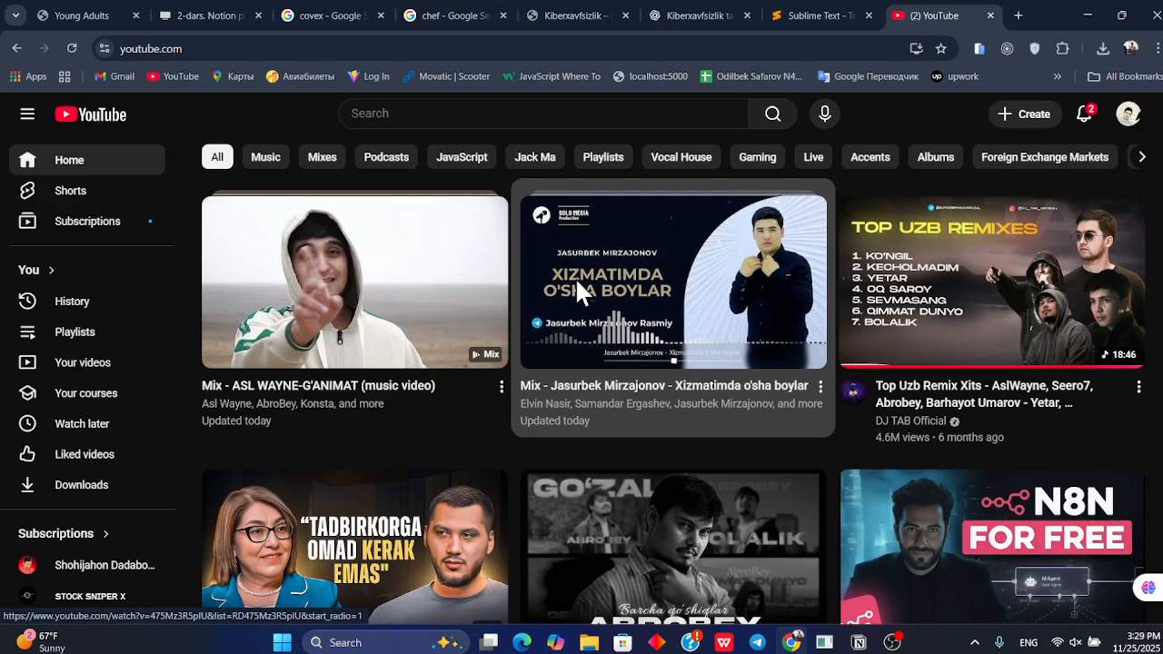
left_click(533, 116)
type("kiberxa")
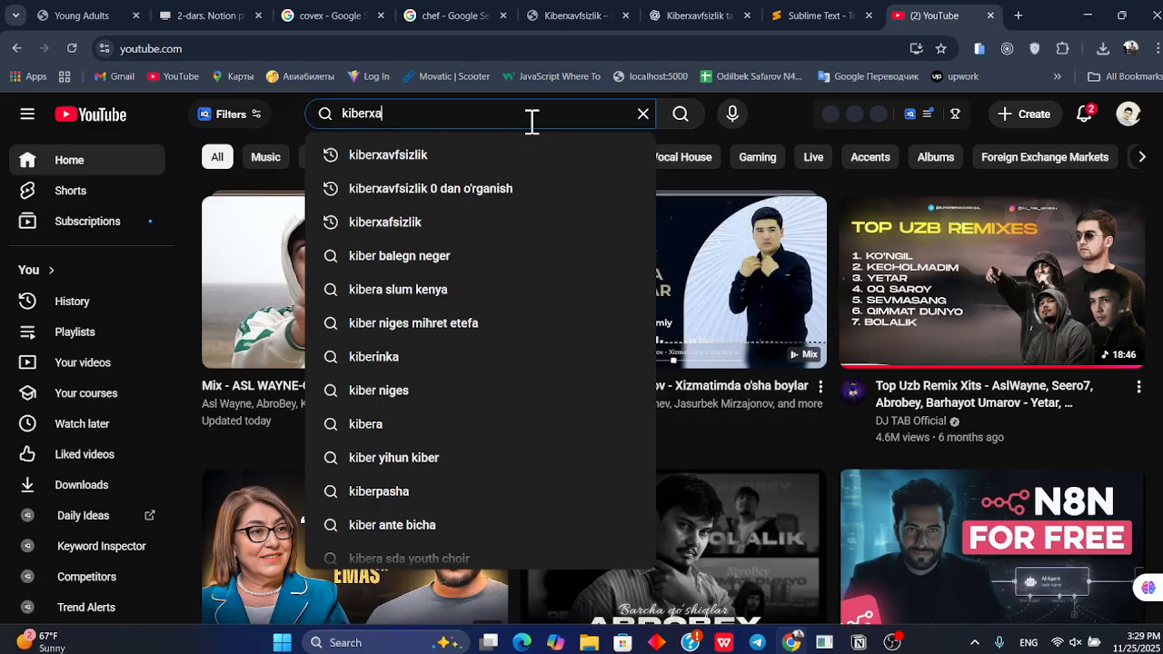
left_click(467, 186)
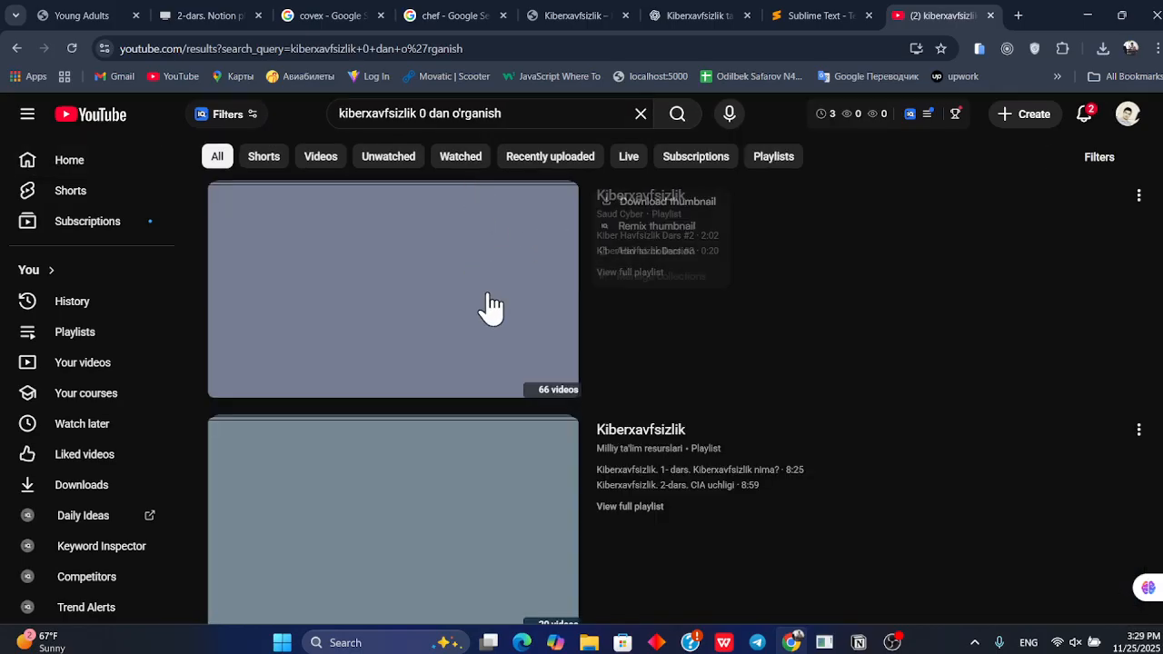
scroll(511, 324, "down", 2)
scroll(512, 325, "up", 2)
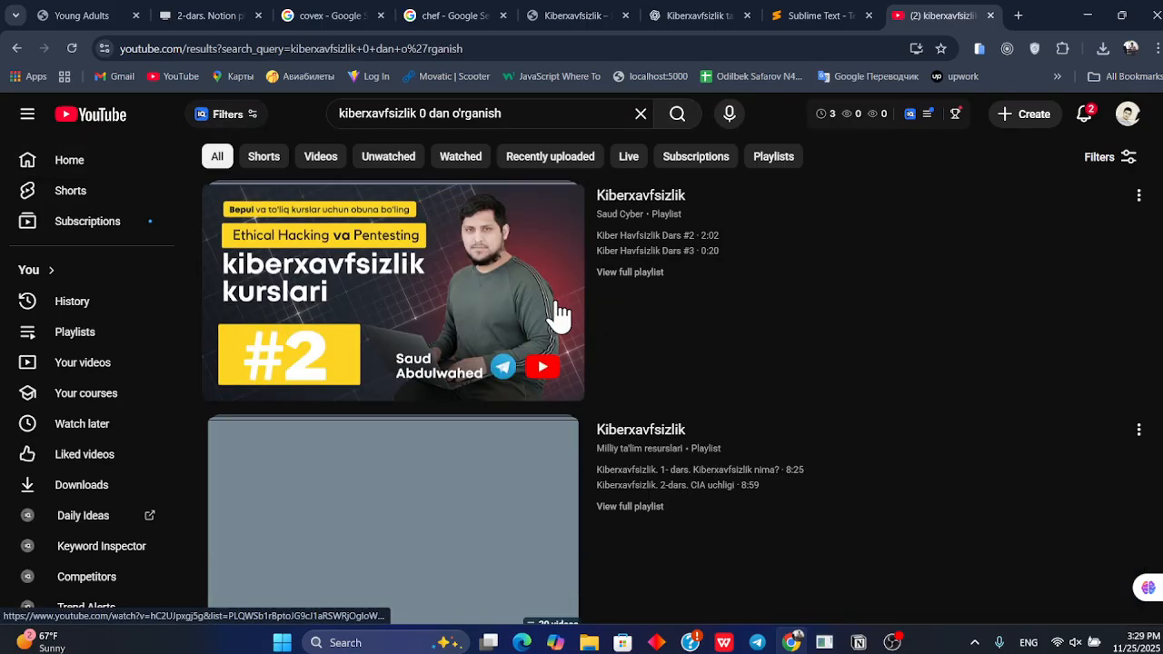
Open the first Kiberxavfsizlik playlist video and copy its page address
left_click(560, 315)
left_click(583, 42)
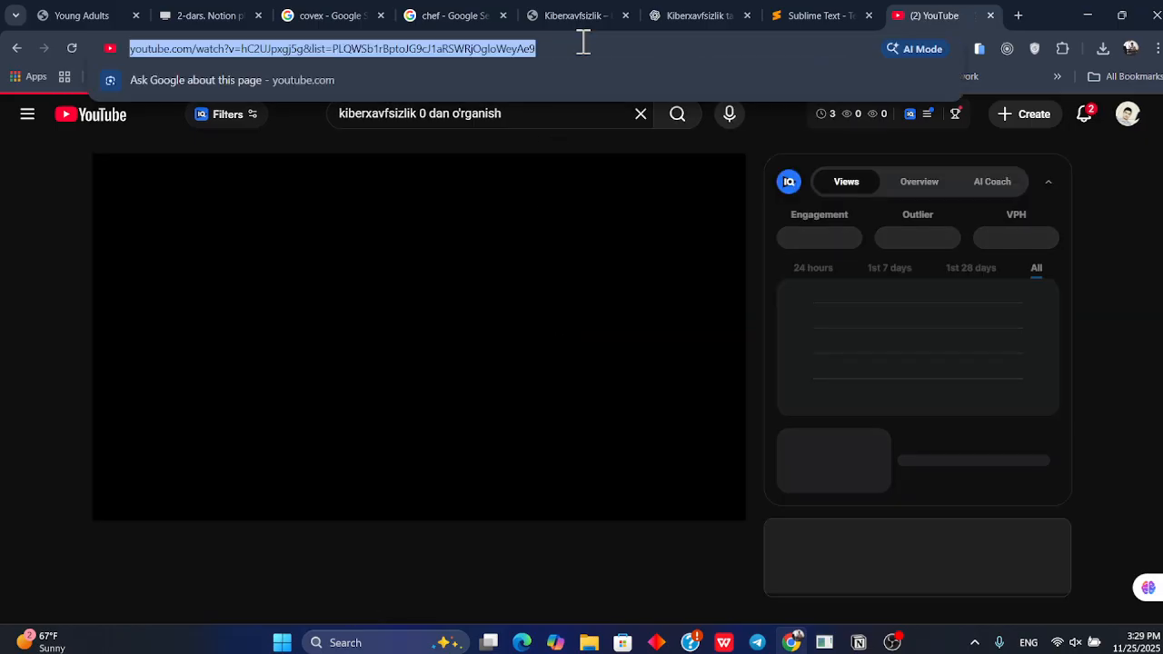
left_click(16, 47)
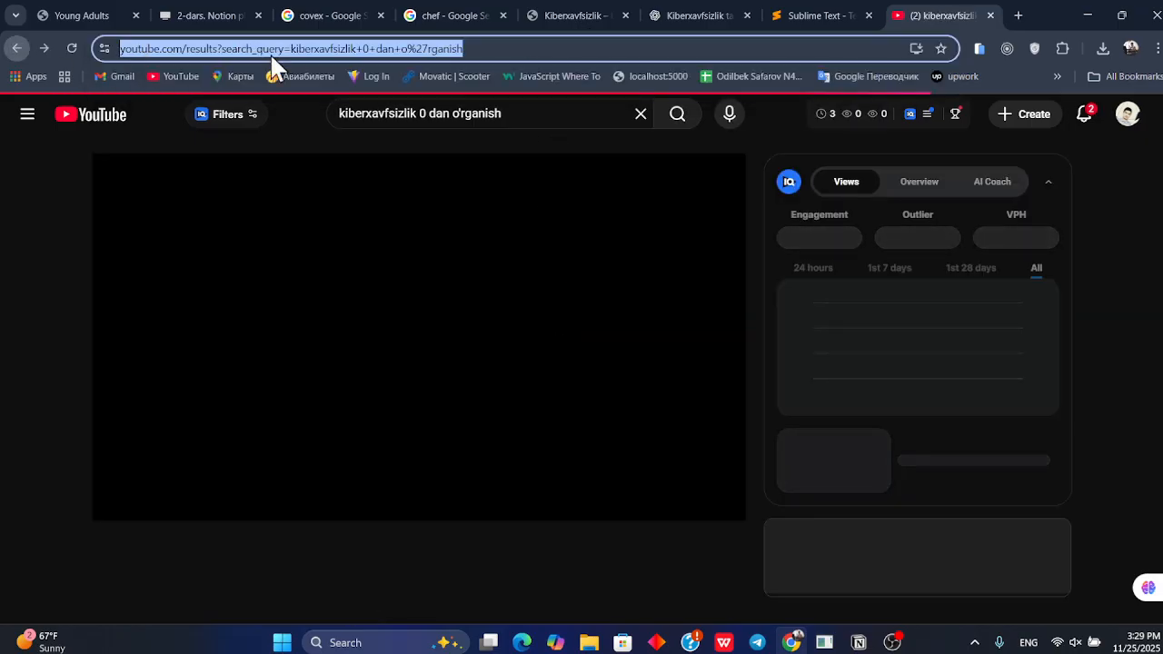
left_click(800, 13)
Paste the YouTube playlist link inside the "Video darslar" toggle as a bookmark
key("alt+Tab")
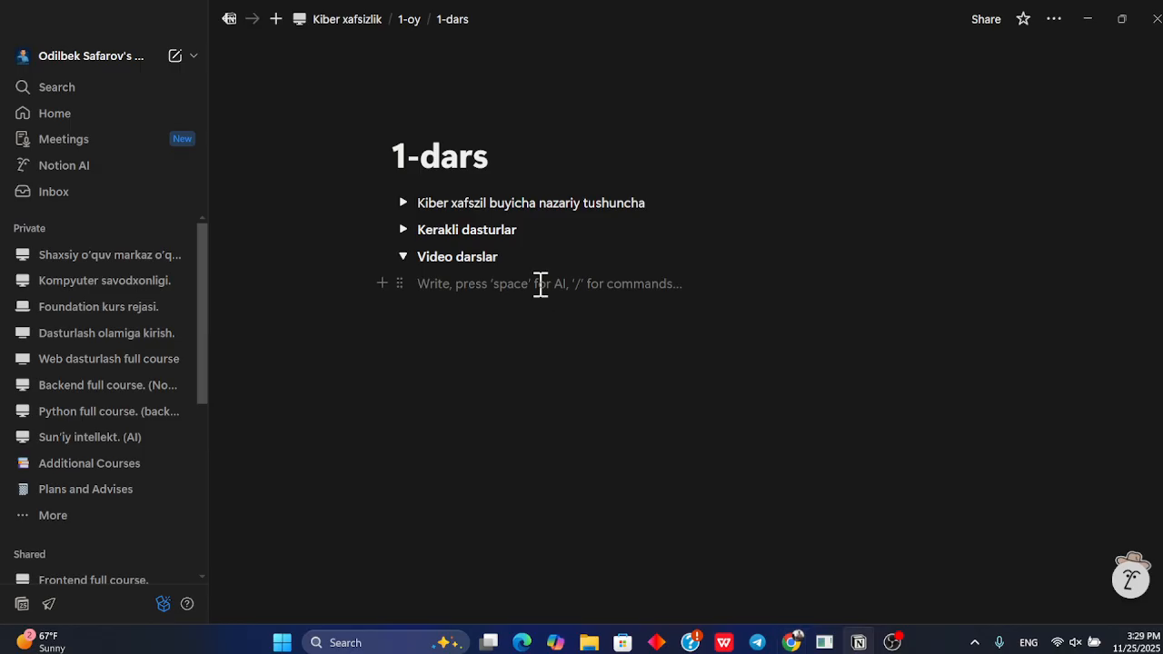
type("https://www.youtube.com/watch?v=hC2UJpxgj5g&list=PLQWSb1rBptoJG9cJ1aRSWRjOgloWeyAe9")
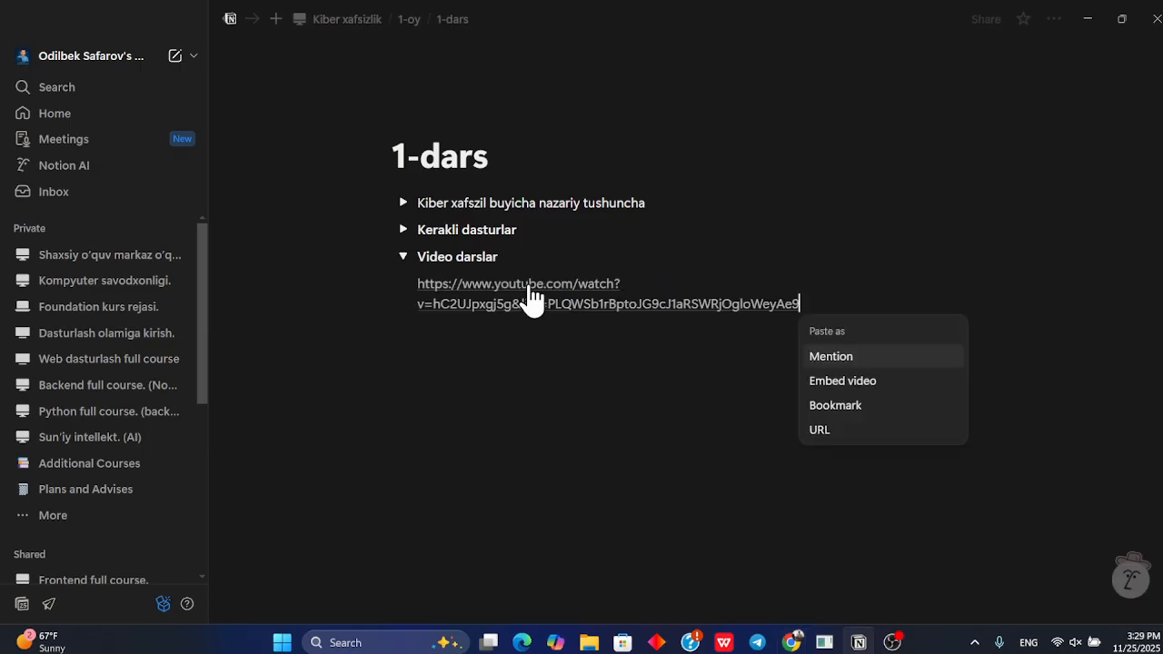
left_click(857, 405)
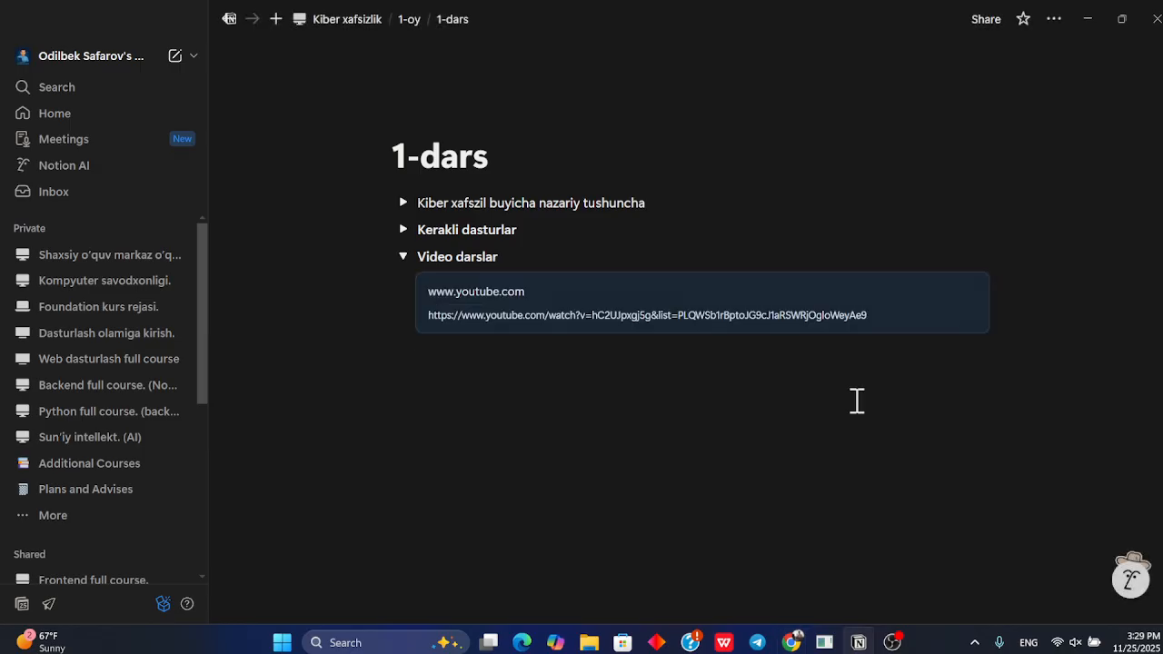
Collapse the "Video darslar" toggle and add a new empty toggle below it
left_click(598, 401)
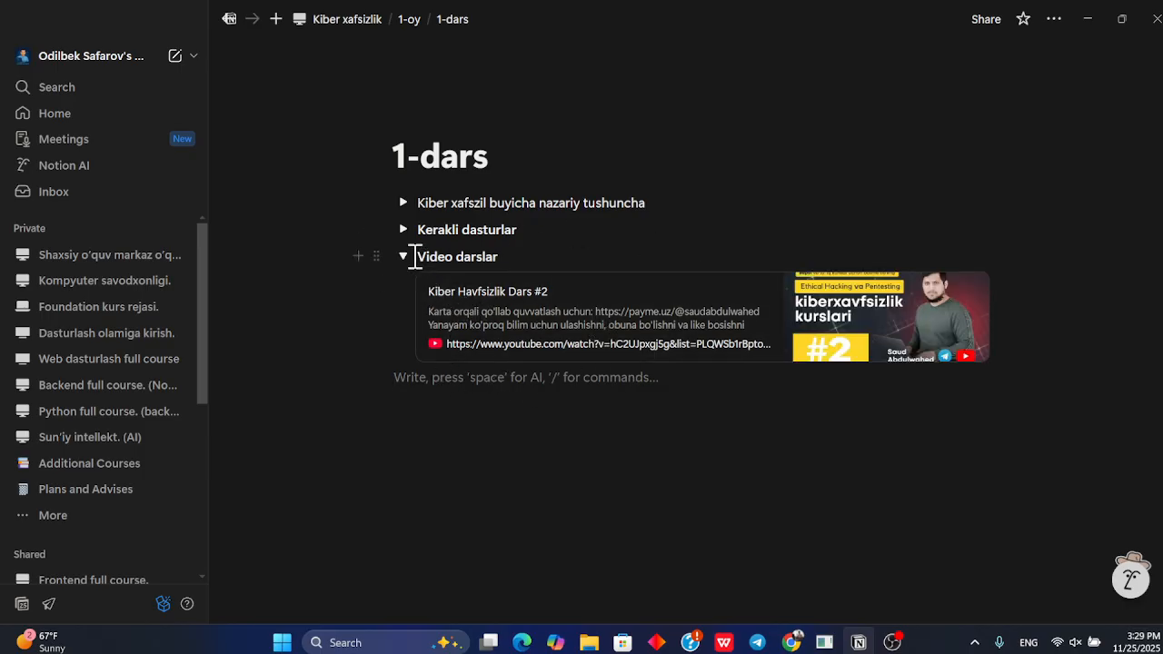
left_click(403, 256)
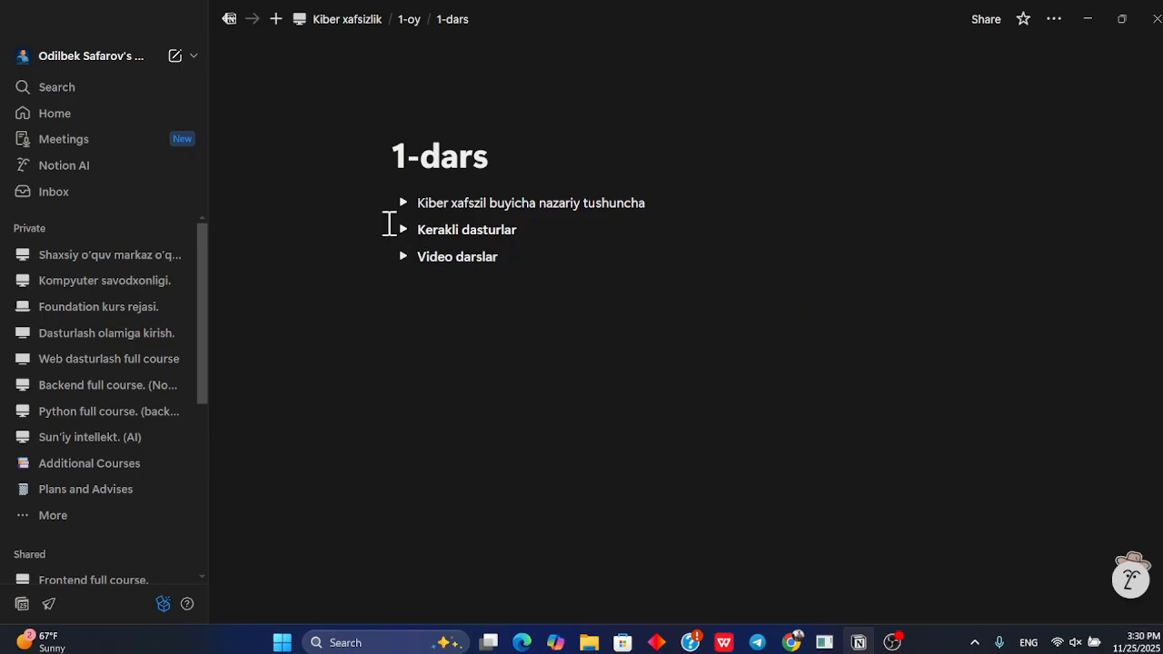
left_click(495, 262)
key("Return")
Expand and review the contents of the first two toggles, then collapse them again
left_click_drag(658, 199, 425, 200)
left_click(402, 203)
scroll(498, 295, "down", 2)
scroll(499, 295, "up", 3)
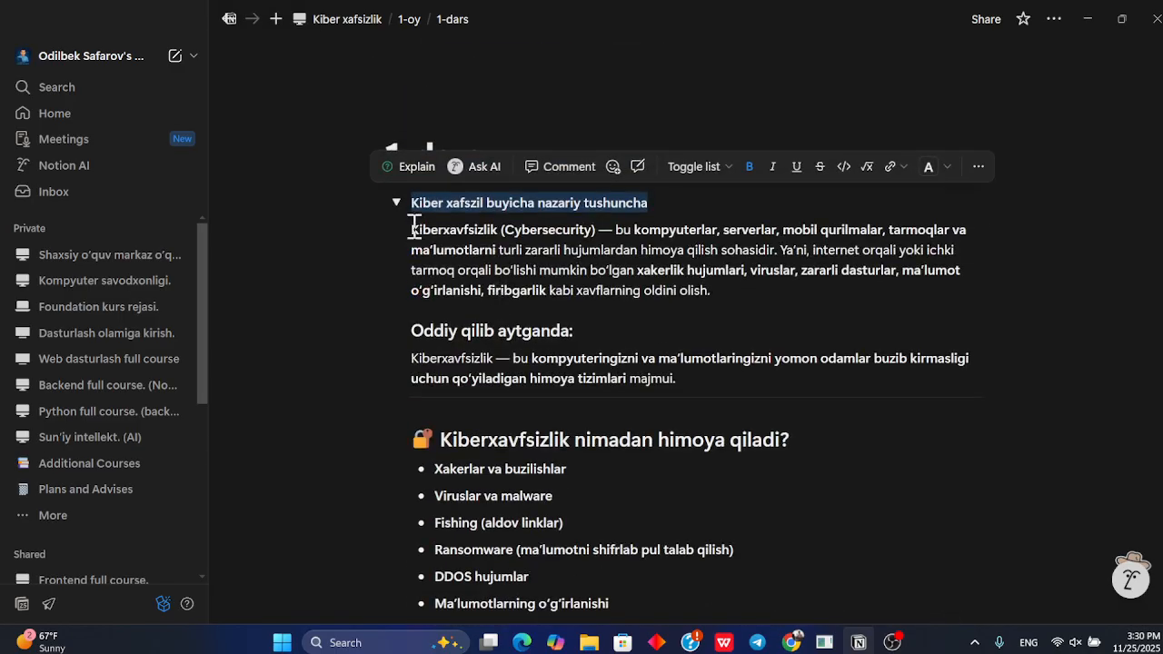
left_click(402, 202)
left_click(402, 229)
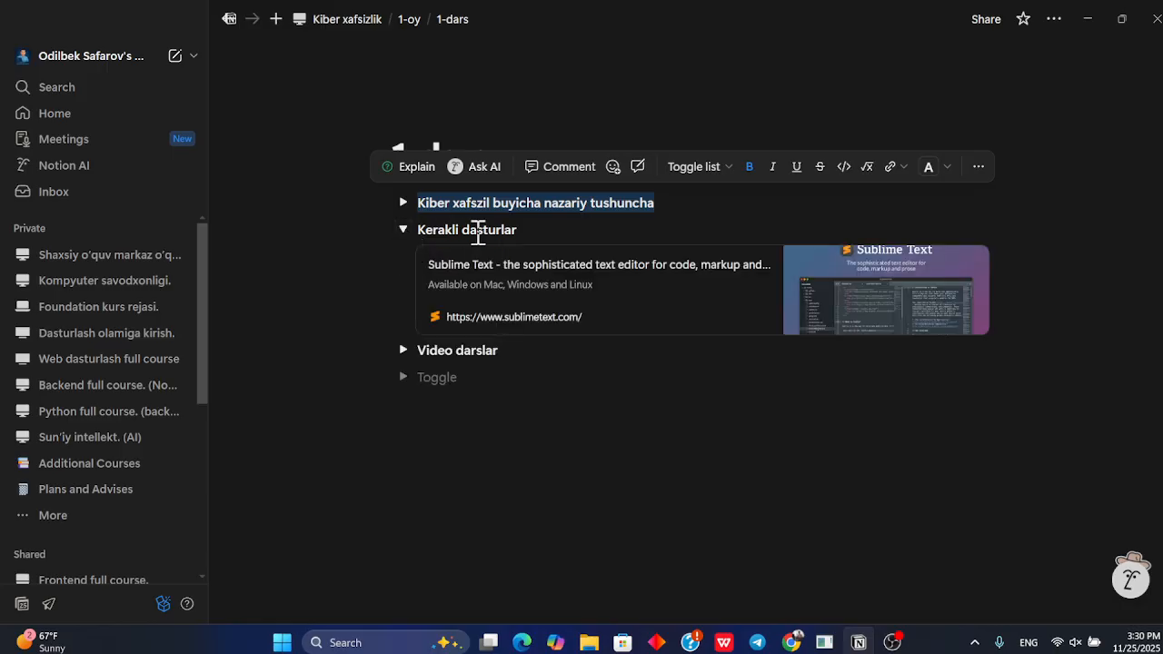
left_click(403, 229)
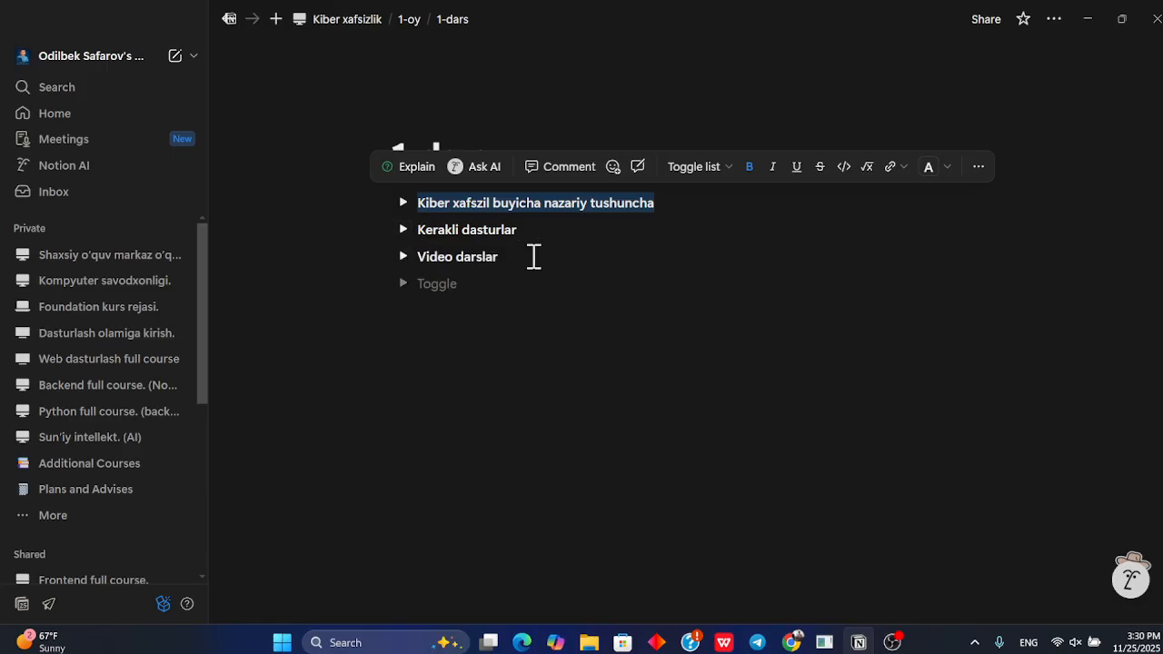
Title the new toggle "Bugun qilinadi ishlar" in bold and expand it
left_click(532, 256)
left_click(474, 281)
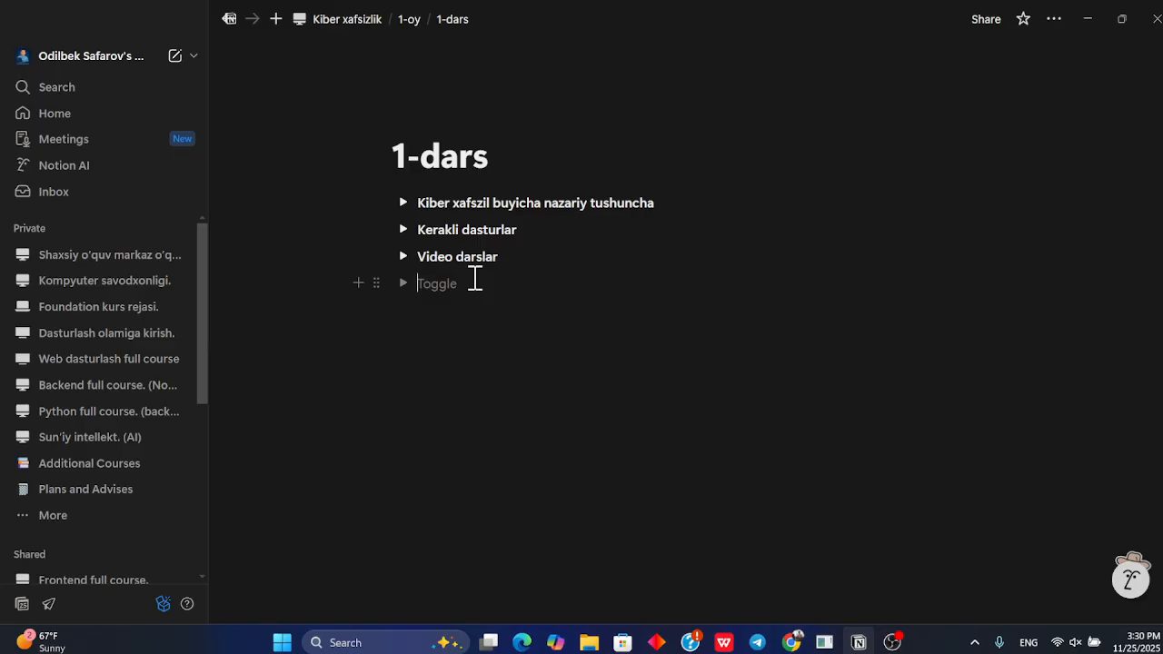
type("Bugun qilinadi")
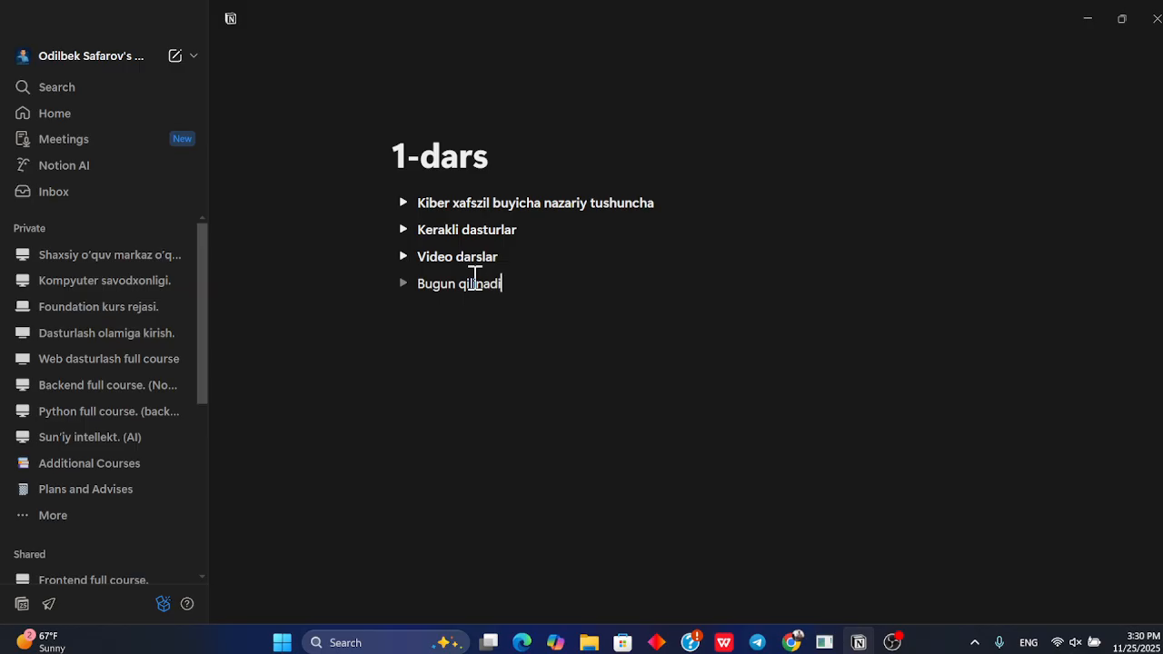
type(" sihg")
triple_click(474, 274)
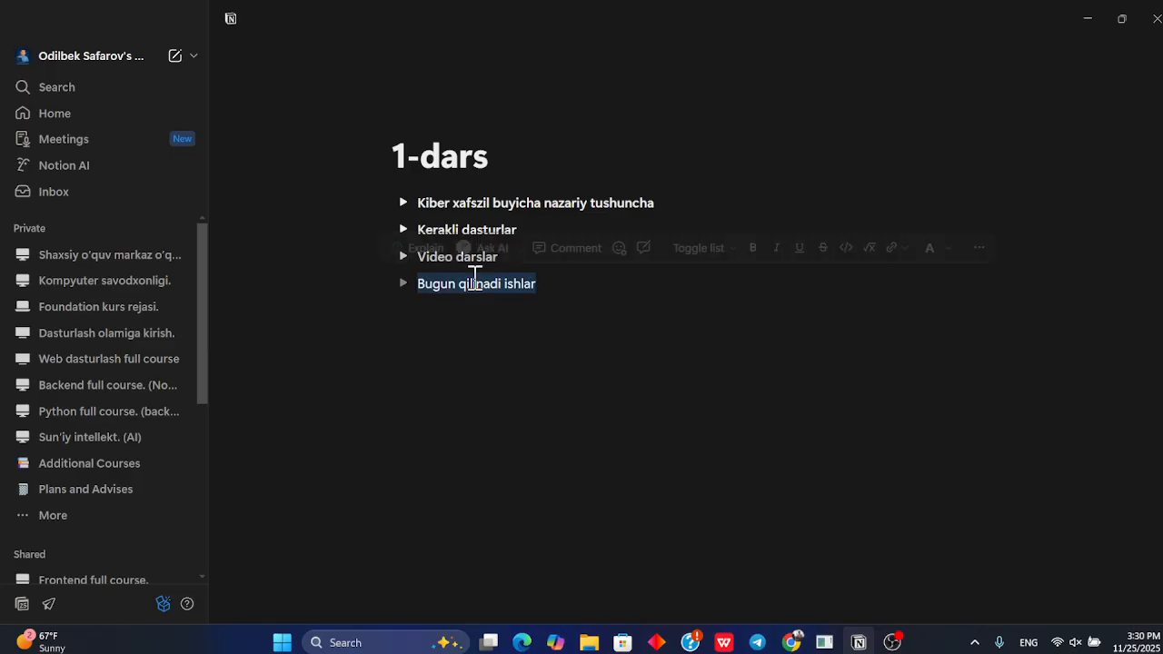
left_click(405, 285)
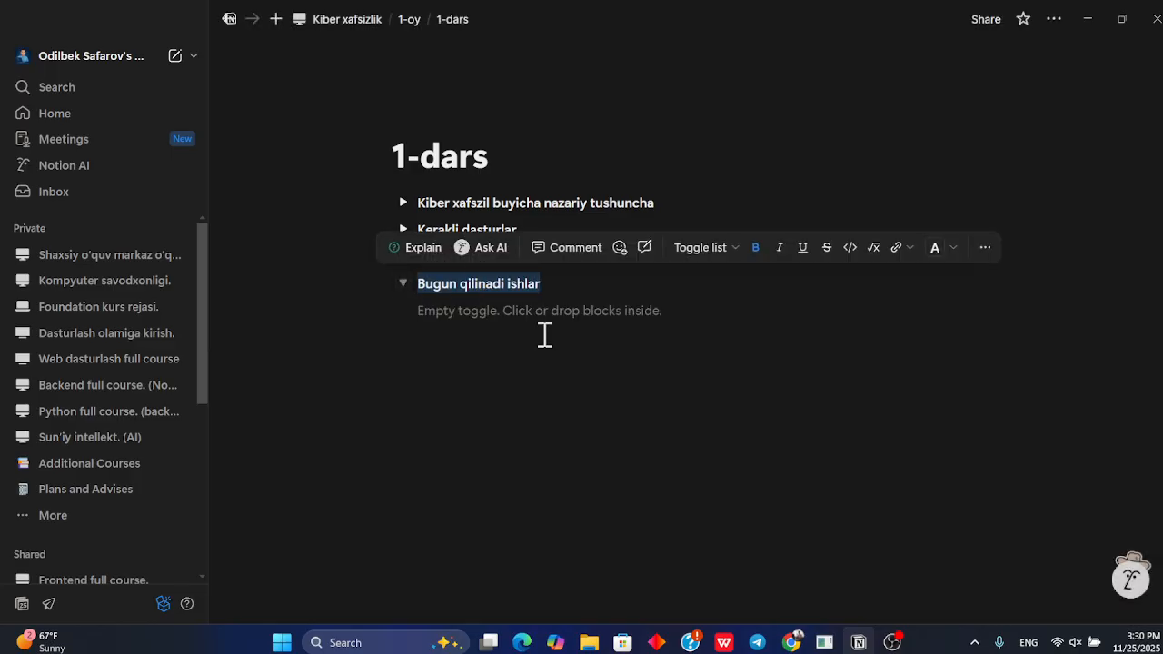
Turn the empty block inside the toggle into a numbered list and add the item "Kompyuter kerakli dasturni yuklash"
left_click(543, 320)
left_click_drag(409, 312, 402, 309)
left_click(402, 310)
left_click(438, 309)
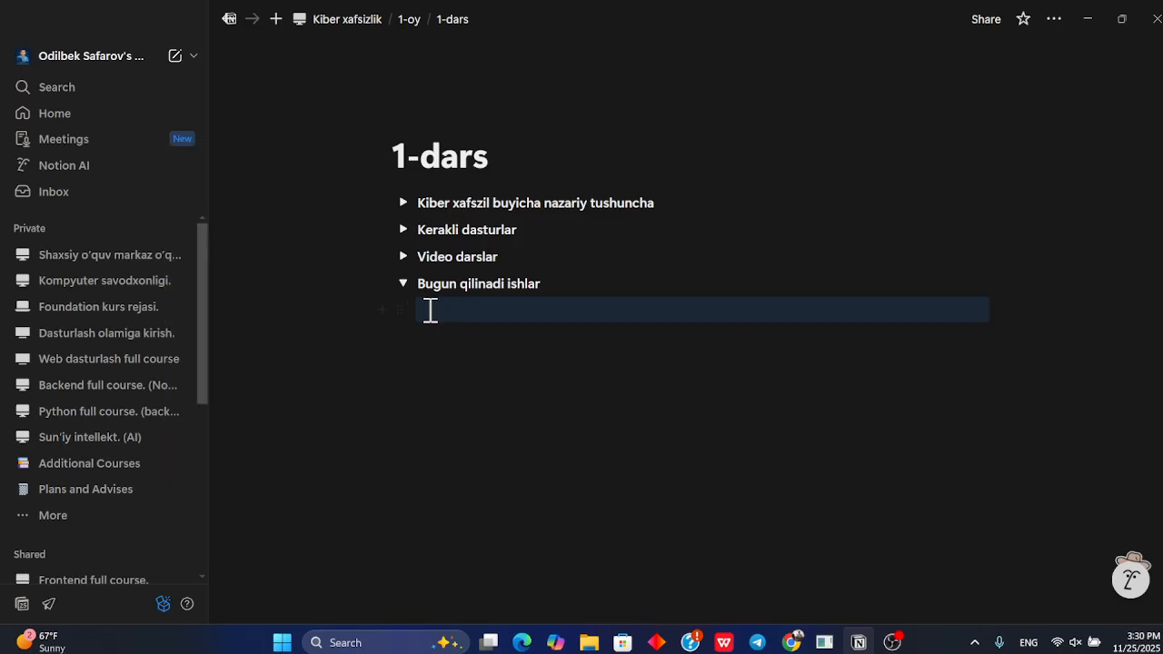
left_click(403, 308)
mouse_move(298, 227)
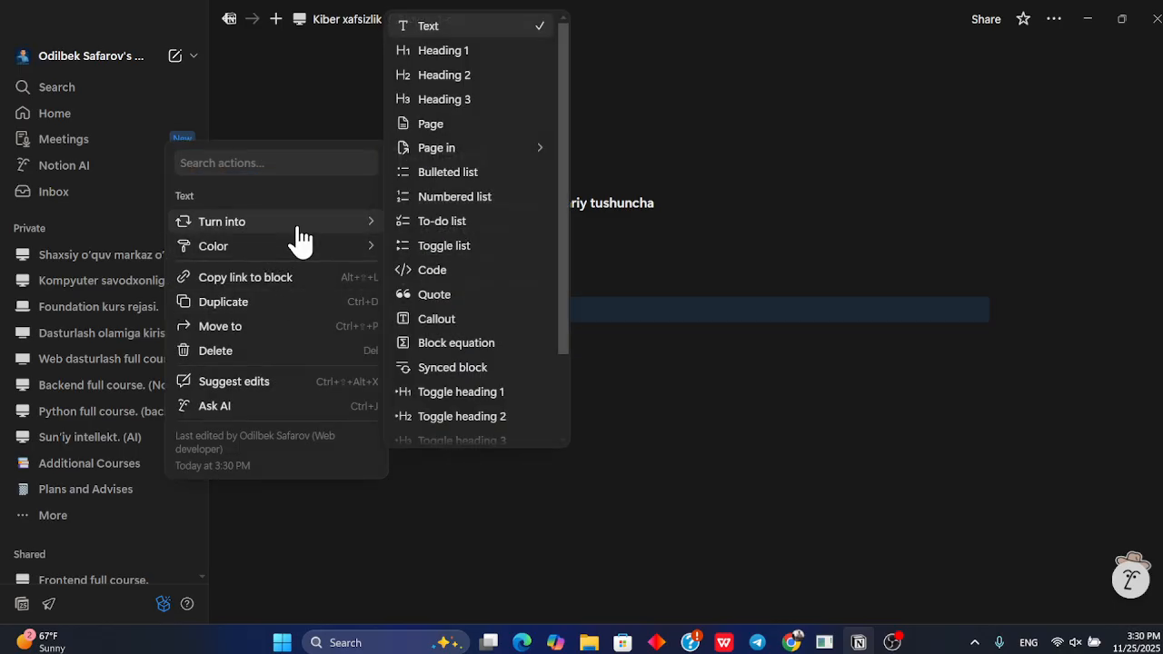
scroll(450, 227, "down", 2)
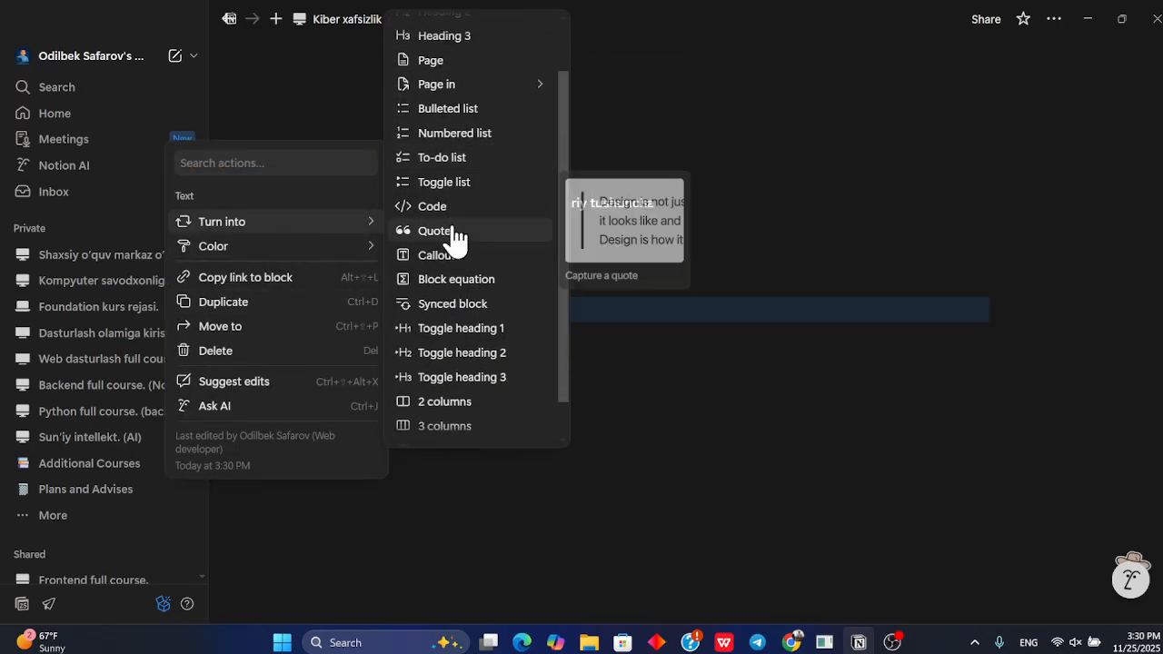
left_click(447, 133)
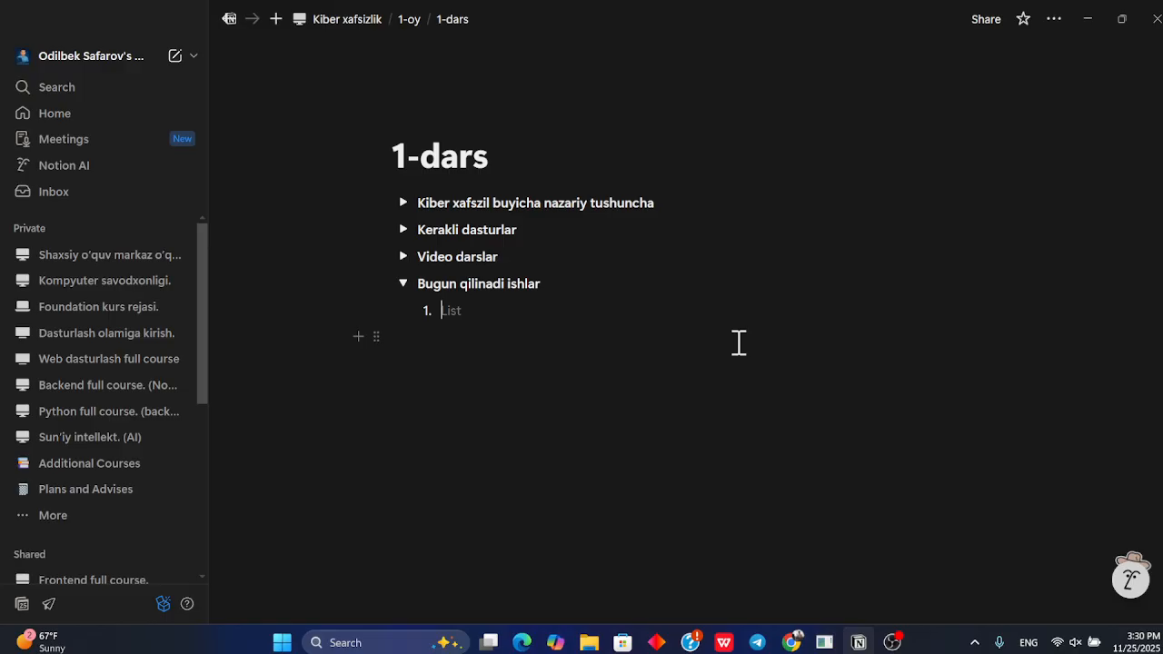
type("Kompyuter kerakli dasturni yuklash")
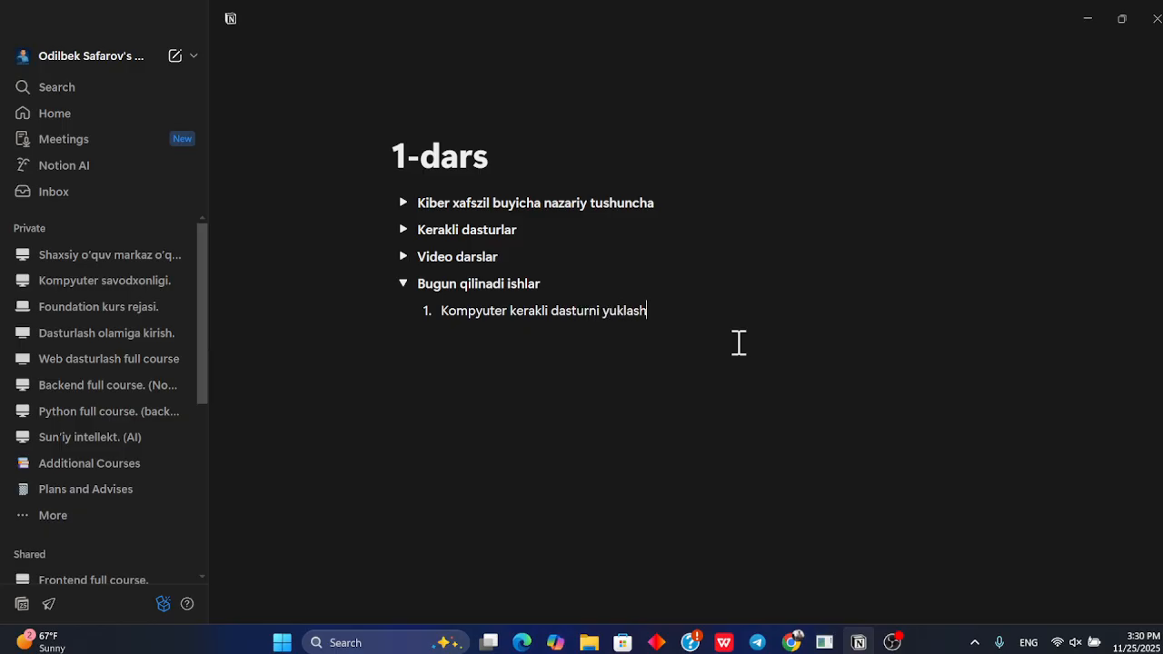
key("Return")
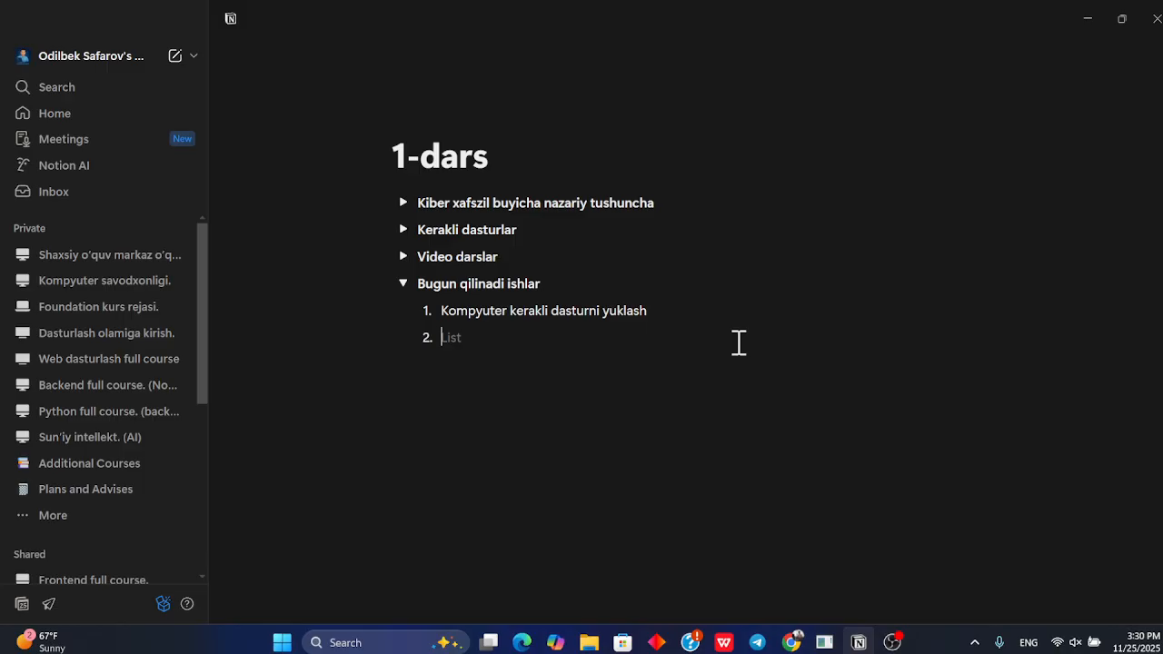
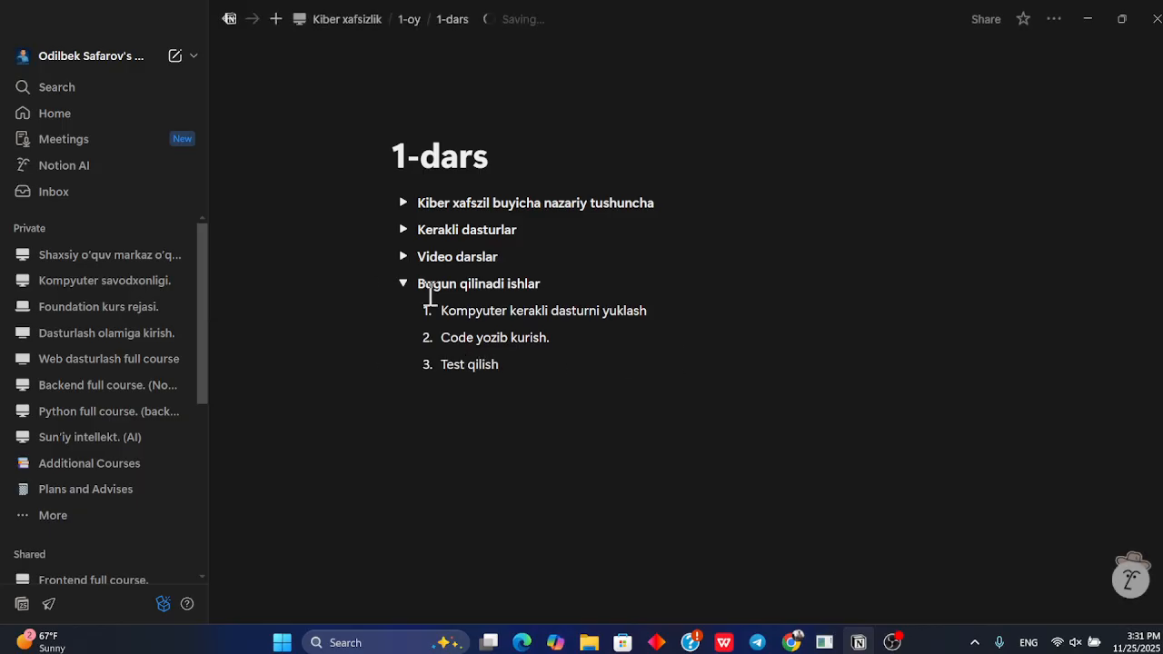
Collapse the "Bugun qilinadi ishlar" toggle and add a new toggle below it titled "Uyga vazifa"
left_click(405, 289)
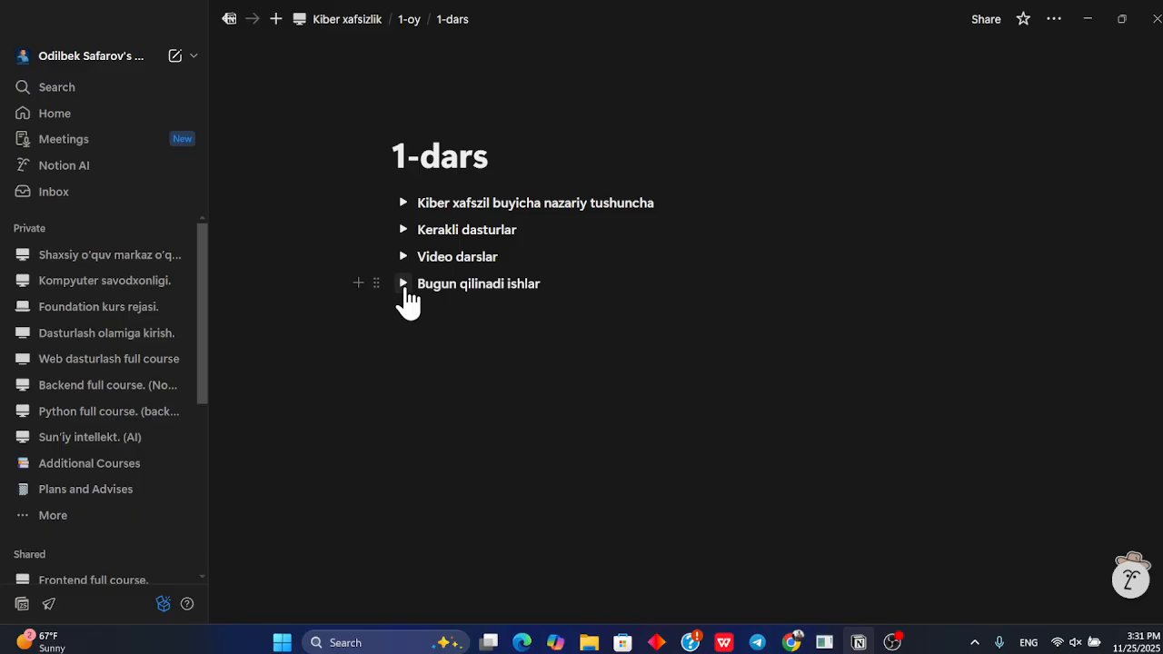
key("Return")
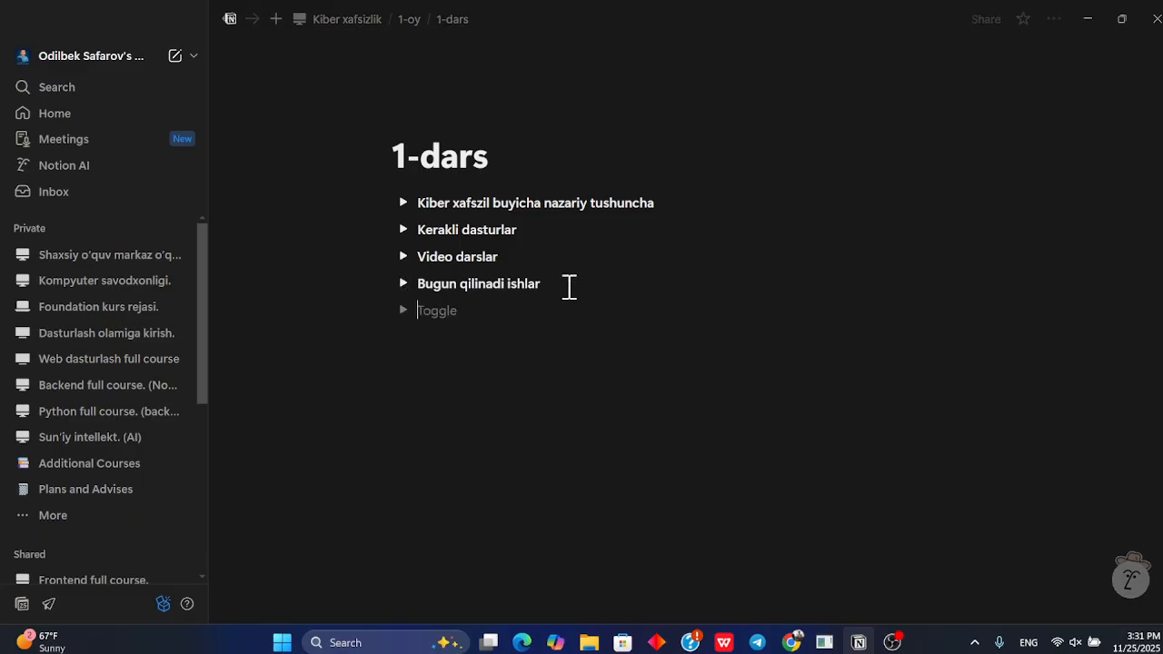
type("uyga")
key("BackSpace")
key("BackSpace")
key("BackSpace")
key("BackSpace")
type("Uy")
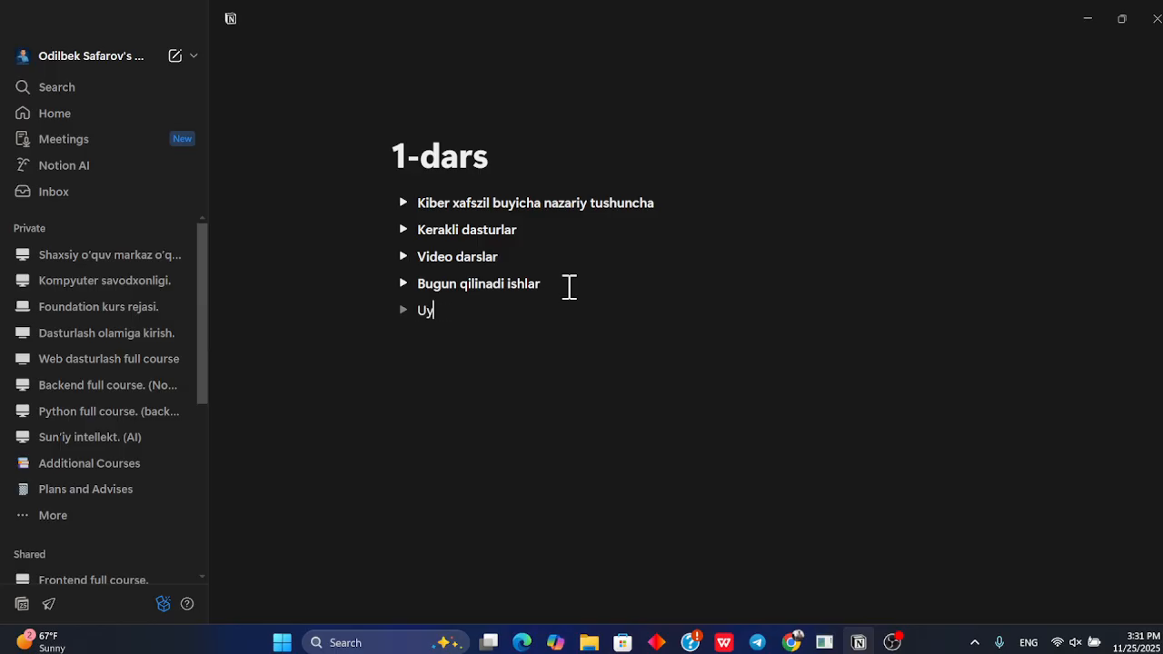
type("ga vazifa")
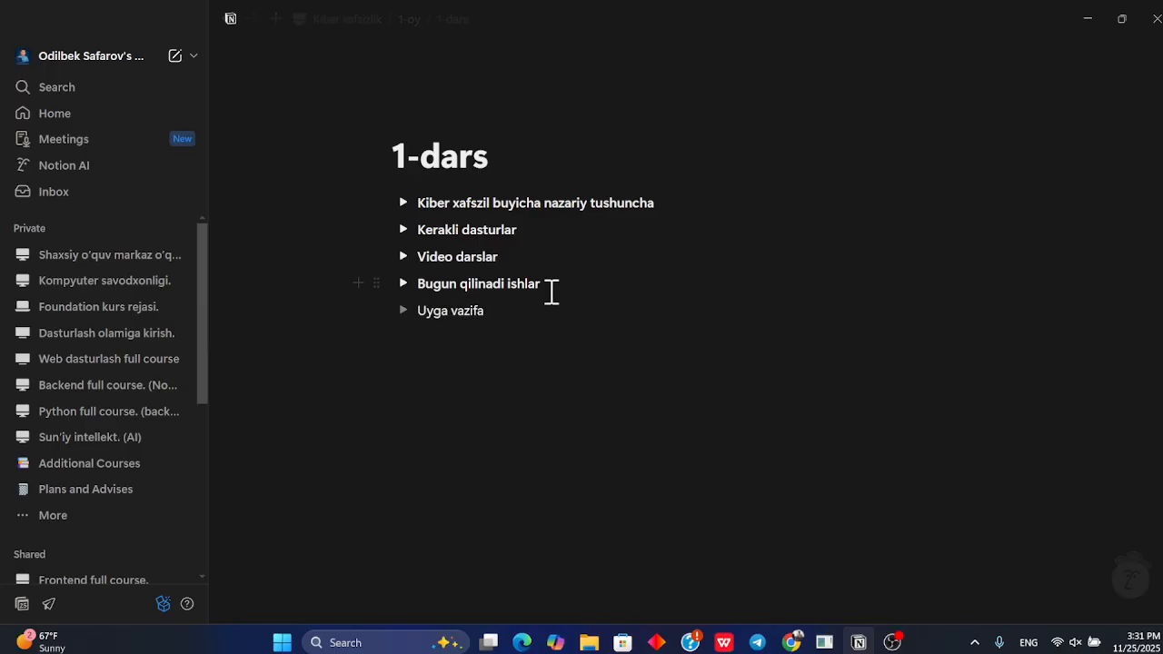
Make the "Uyga vazifa" toggle title bold
left_click_drag(519, 314, 419, 314)
left_click(406, 314)
left_click(445, 333)
left_click(406, 314)
left_click(482, 329)
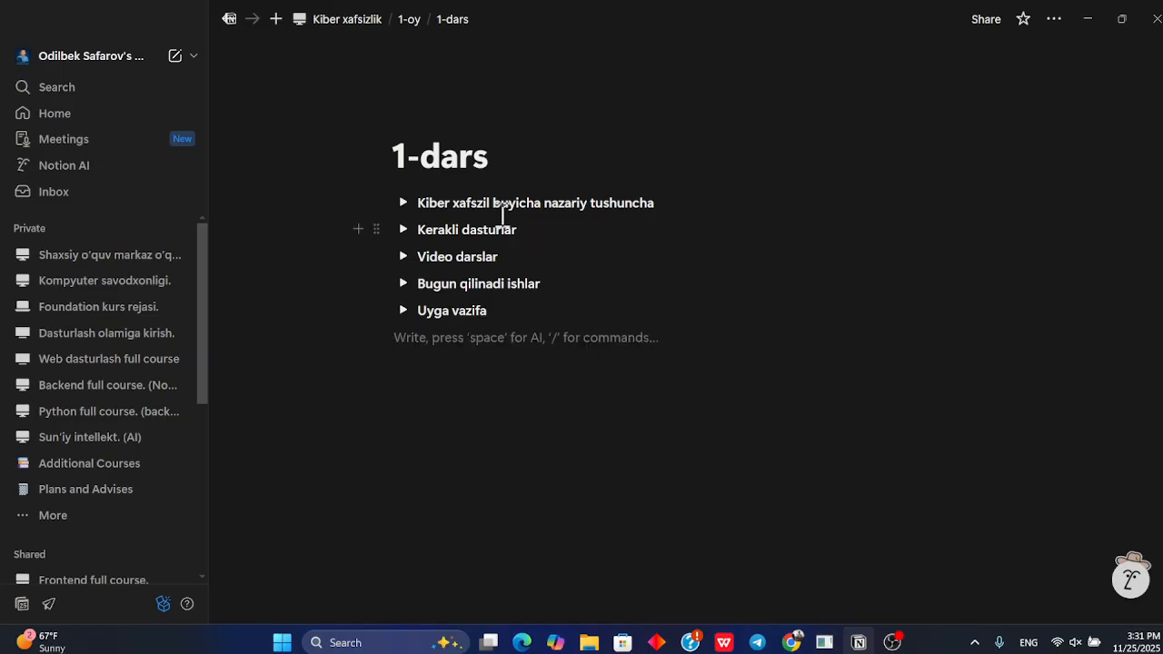
In the 1-oy page, select every lesson page below the first 1-dars and delete them
left_click(408, 19)
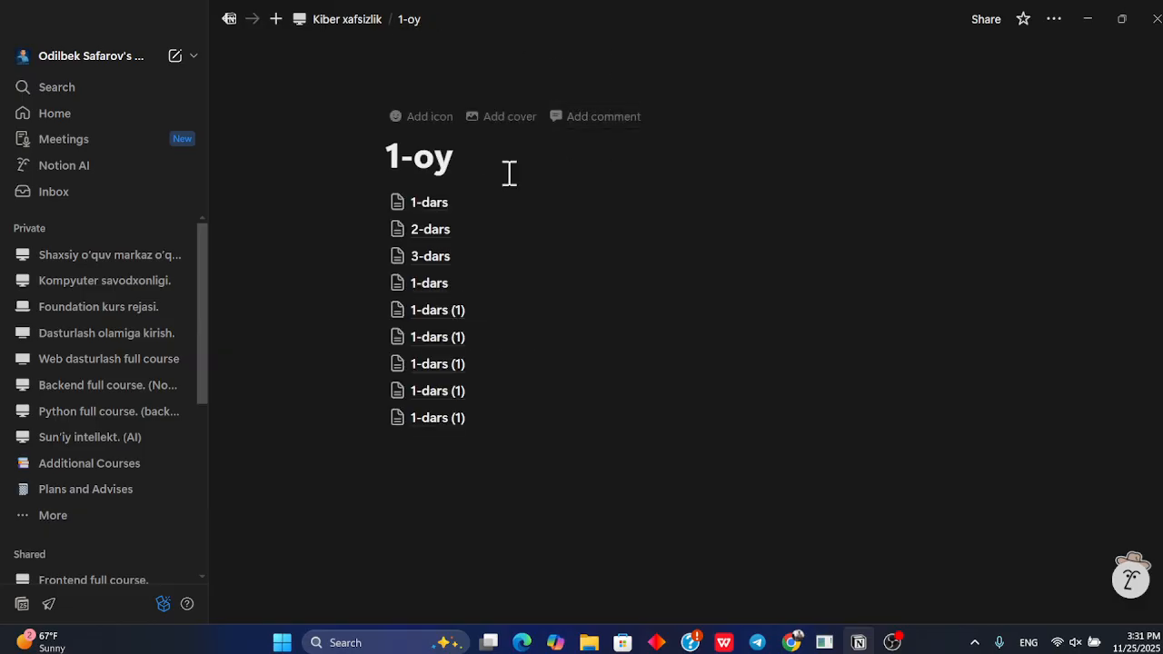
left_click(457, 209)
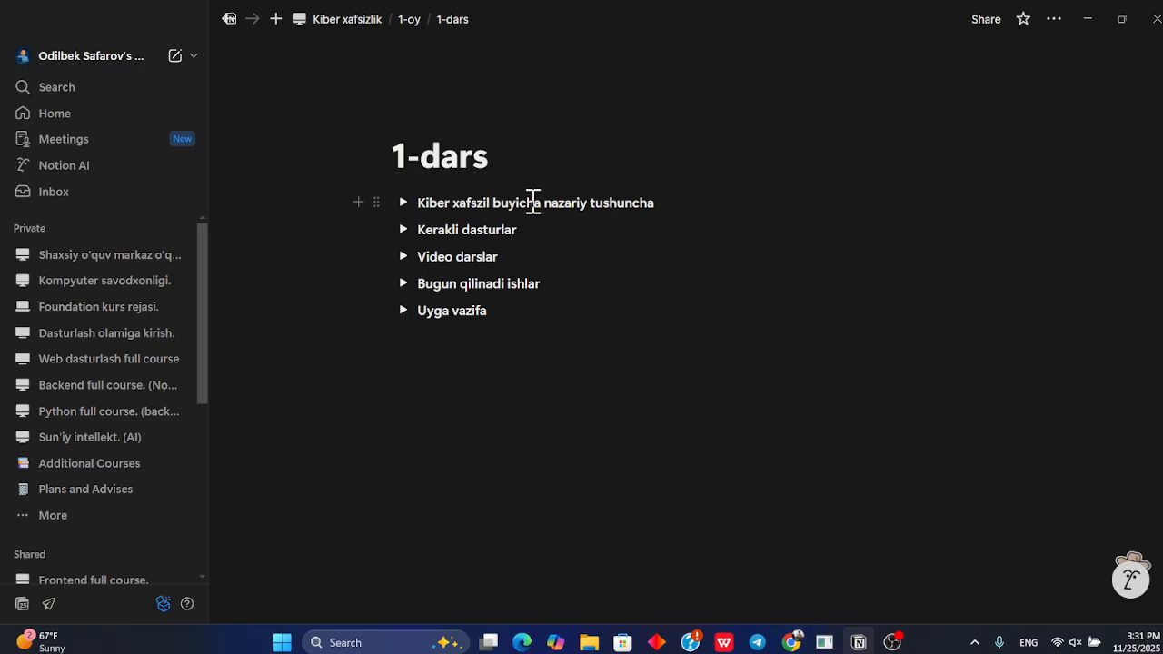
left_click(409, 19)
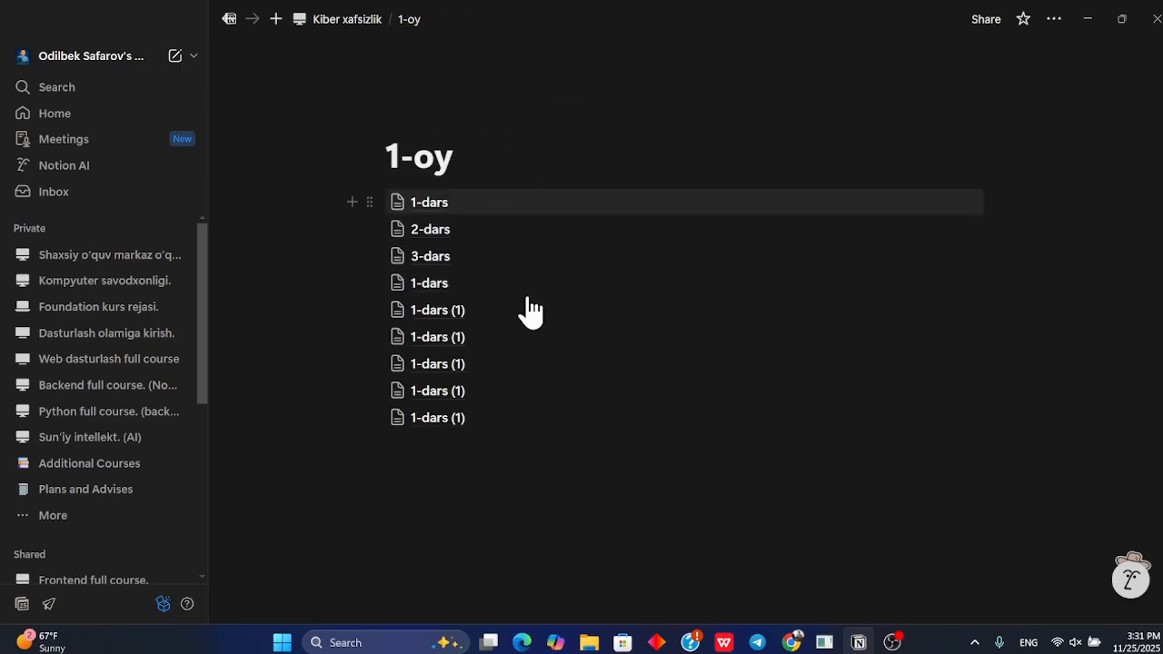
left_click_drag(1033, 433, 489, 244)
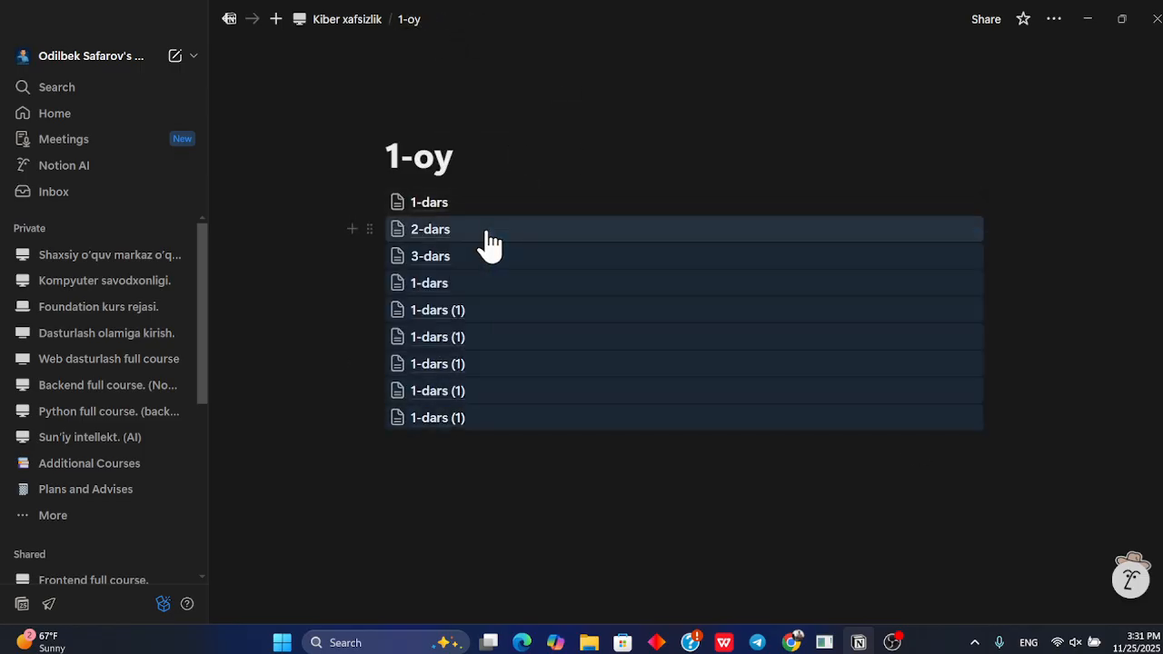
key("Delete")
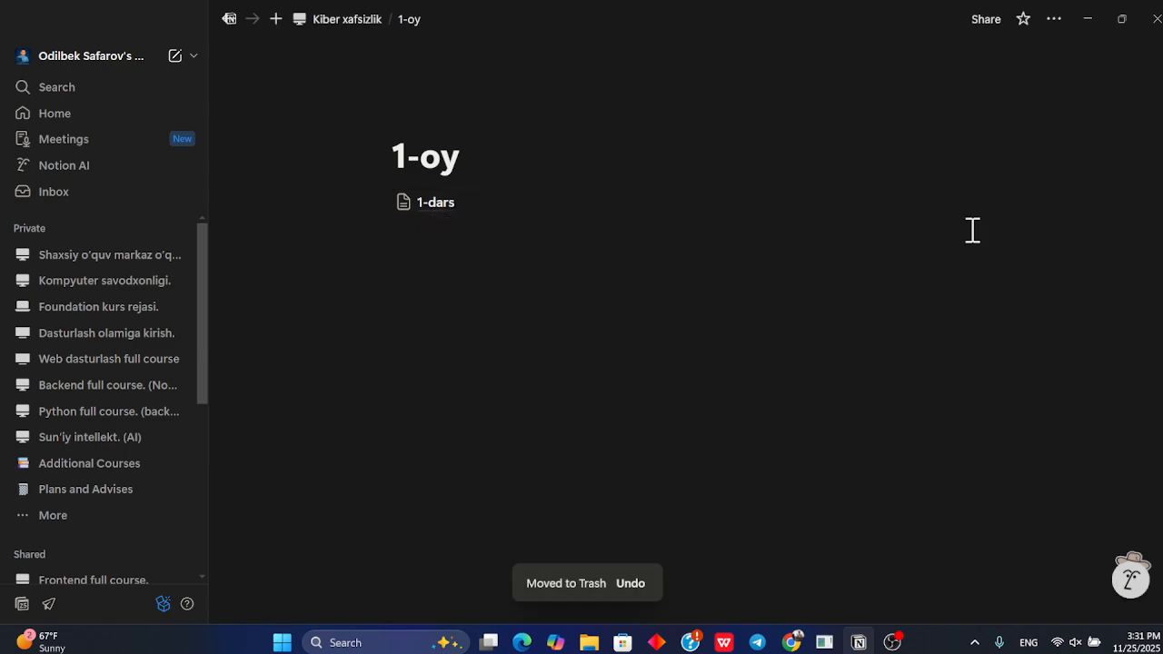
Duplicate the 1-dars page several times and move the original 1-dars back to the top of the list
left_click_drag(1021, 210, 815, 208)
key("ctrl+d")
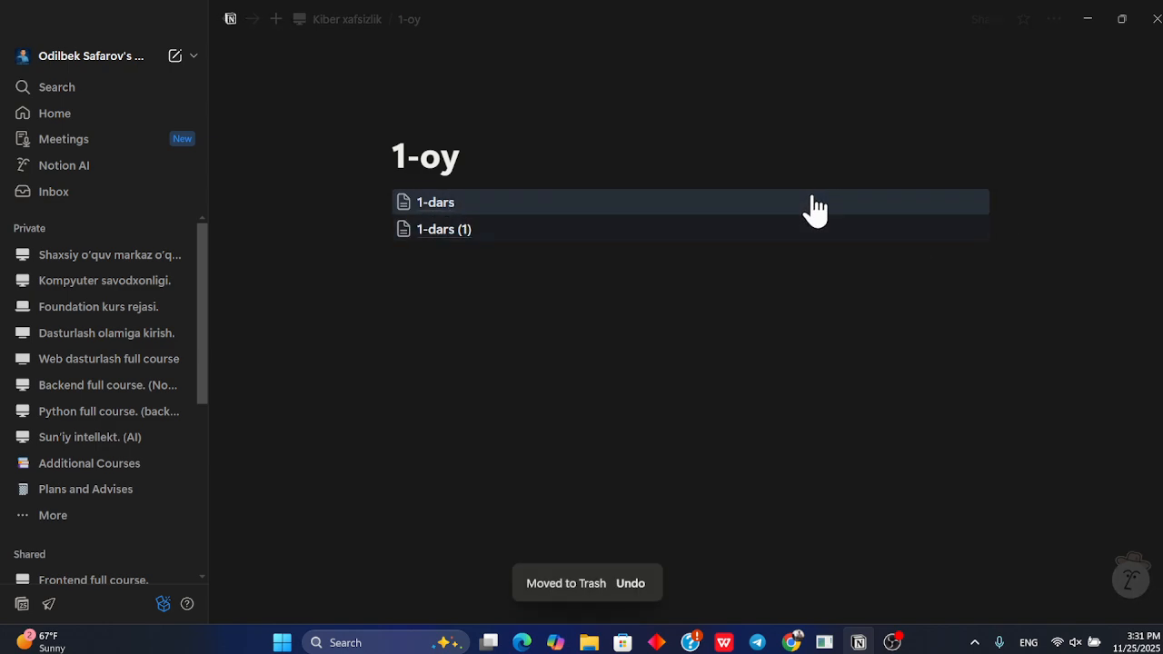
key("ctrl+d")
key("ctrl+d")
key("ctrl+d")
key("ctrl+d")
key("ctrl+d")
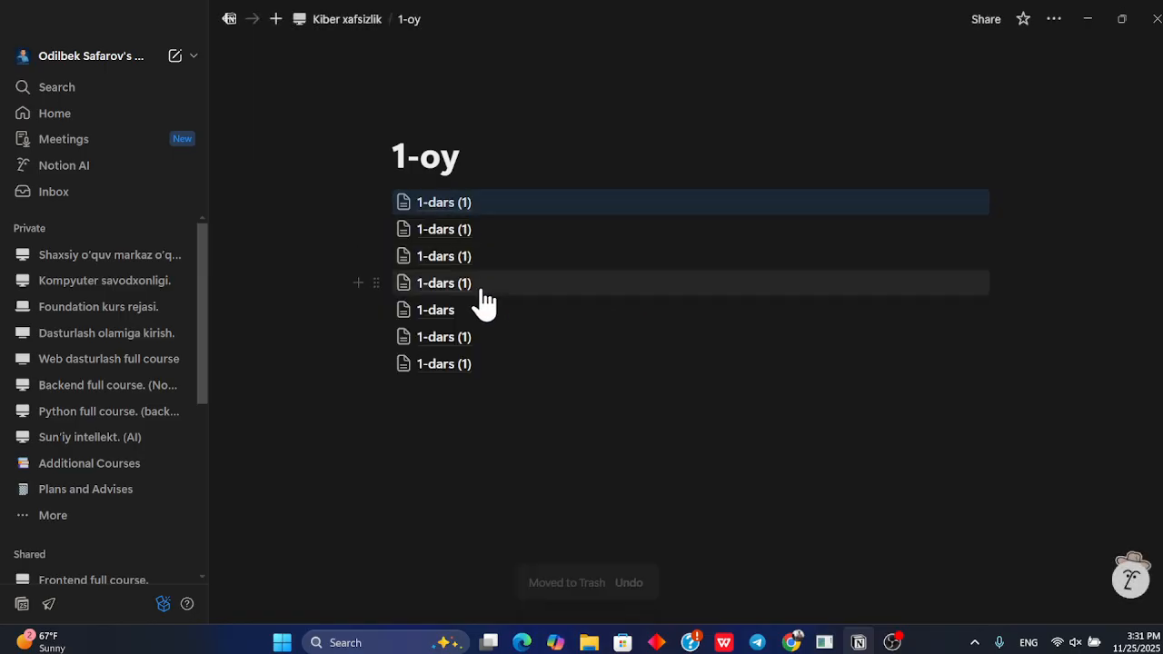
left_click_drag(376, 307, 387, 194)
Open the second lesson page and rename it "2-dars"
left_click(513, 202)
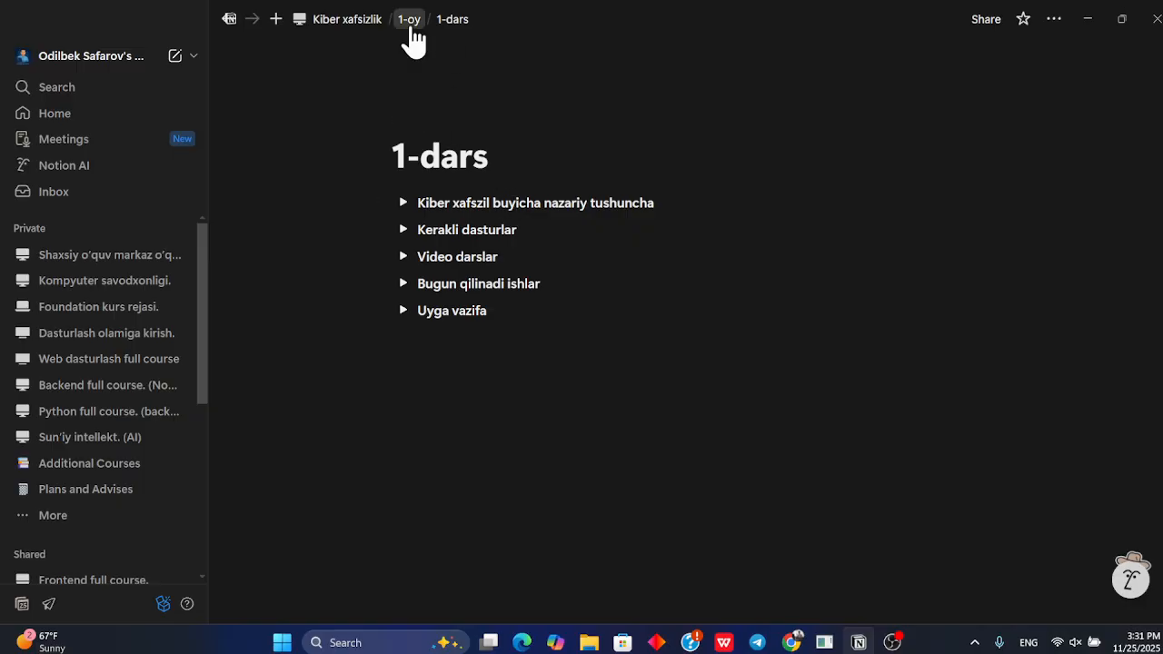
left_click(412, 27)
left_click(484, 229)
left_click(598, 157)
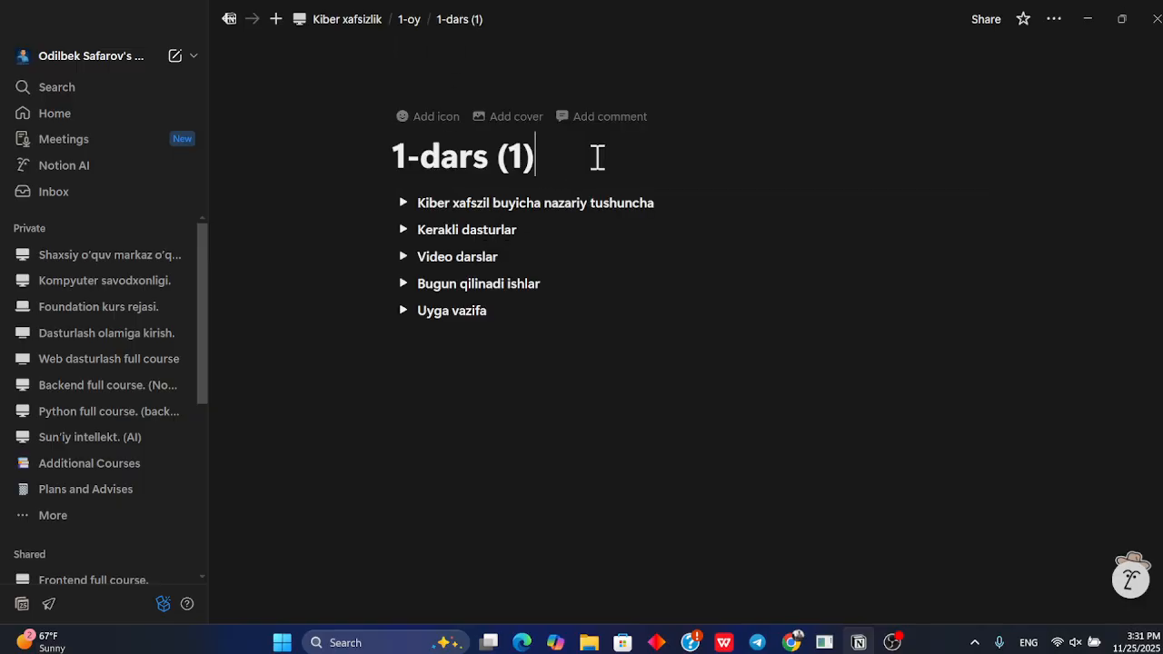
key("BackSpace")
key("BackSpace")
key("BackSpace")
key("BackSpace")
key("Left")
key("Left")
key("Left")
key("Left")
key("Left")
key("BackSpace")
type("2")
Expand the first toggle in 2-dars and delete all the theory content inside it
left_click(397, 202)
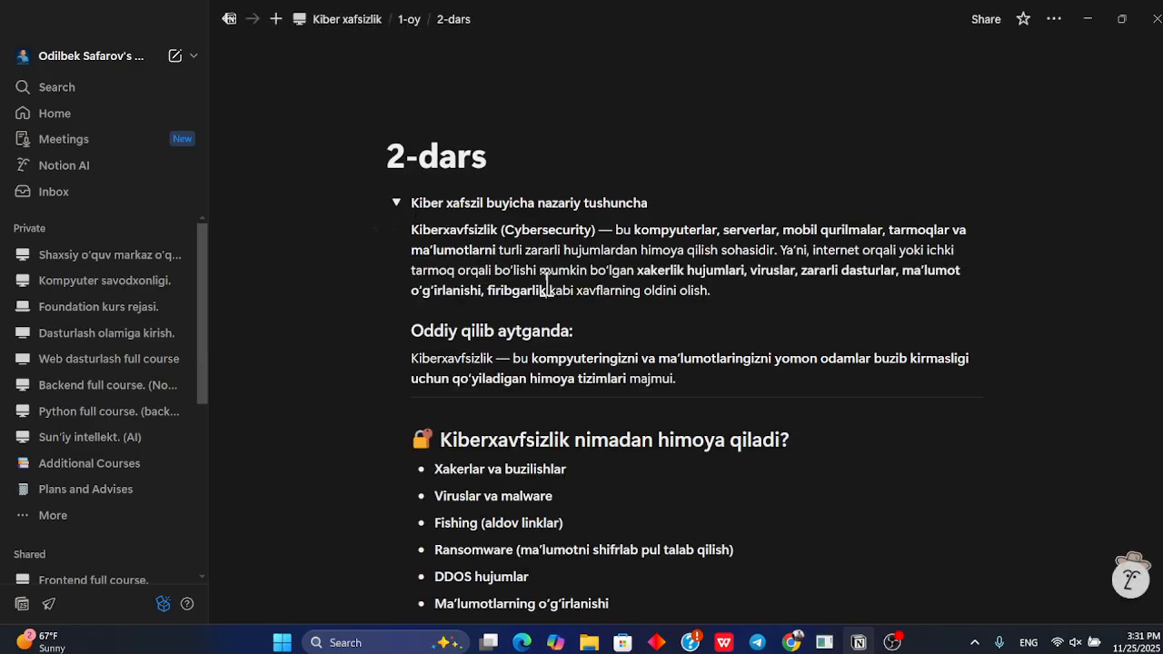
scroll(662, 381, "down", 5)
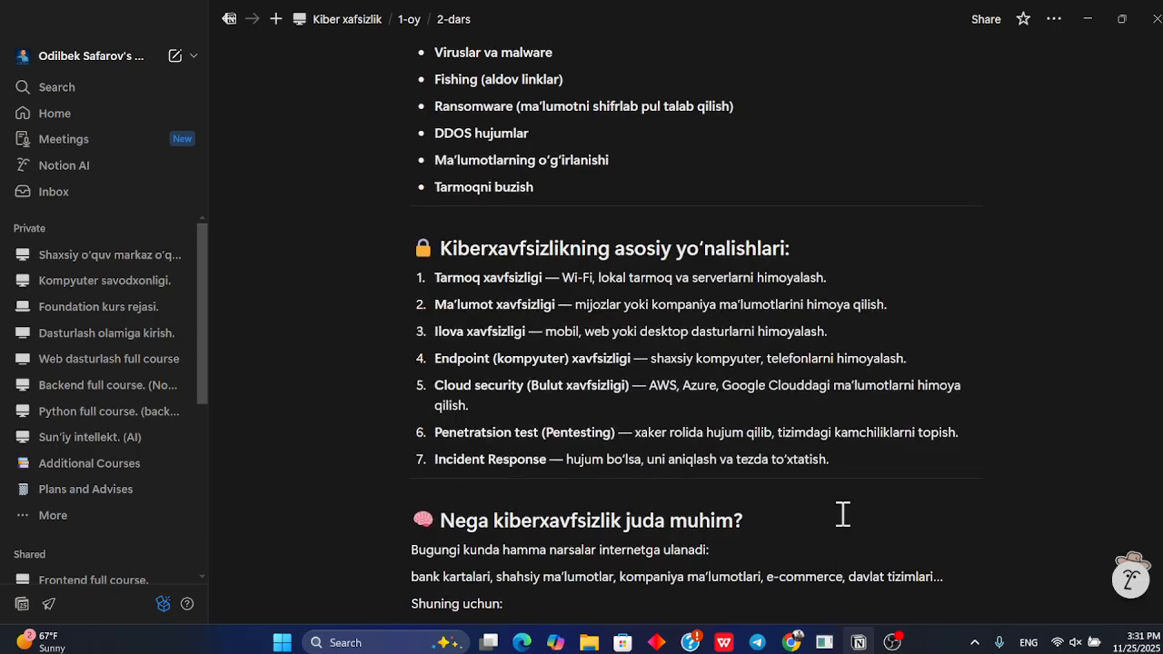
scroll(838, 536, "down", 2)
left_click_drag(698, 523, 414, 231)
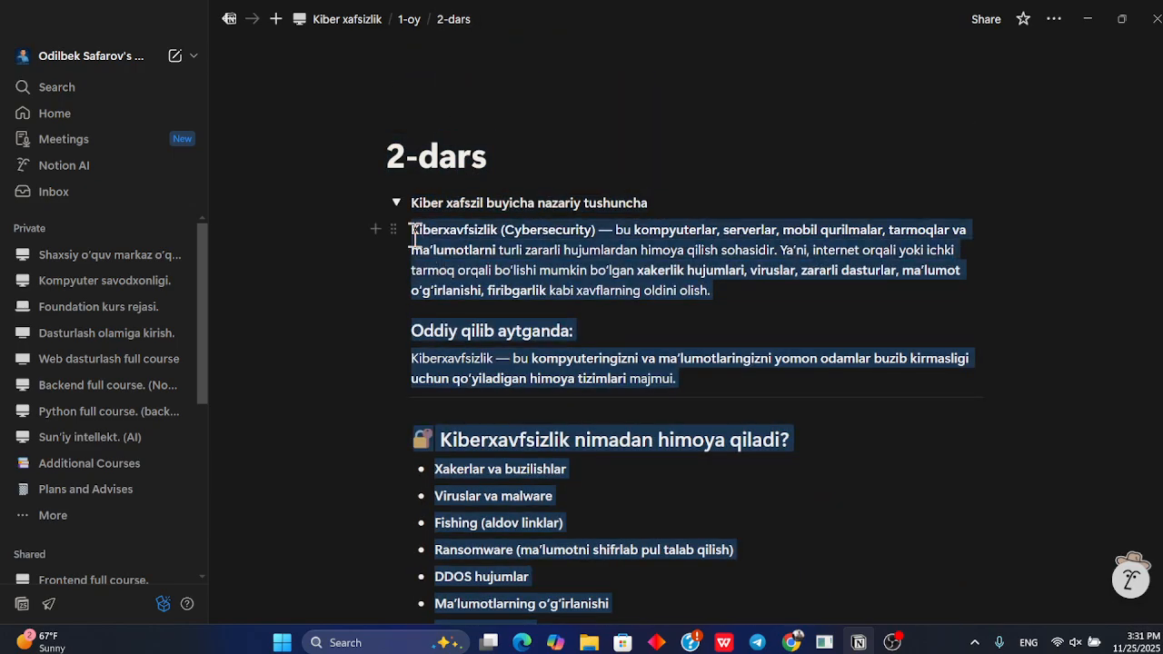
key("BackSpace")
Retitle the first toggle "Uyga vazifani qabul qilish" and collapse it
left_click(666, 193)
key("BackSpace")
key("BackSpace")
key("BackSpace")
key("BackSpace")
key("BackSpace")
key("BackSpace")
key("BackSpace")
key("BackSpace")
key("BackSpace")
key("BackSpace")
key("BackSpace")
key("BackSpace")
key("BackSpace")
key("BackSpace")
key("BackSpace")
key("BackSpace")
key("BackSpace")
key("BackSpace")
key("BackSpace")
key("BackSpace")
key("BackSpace")
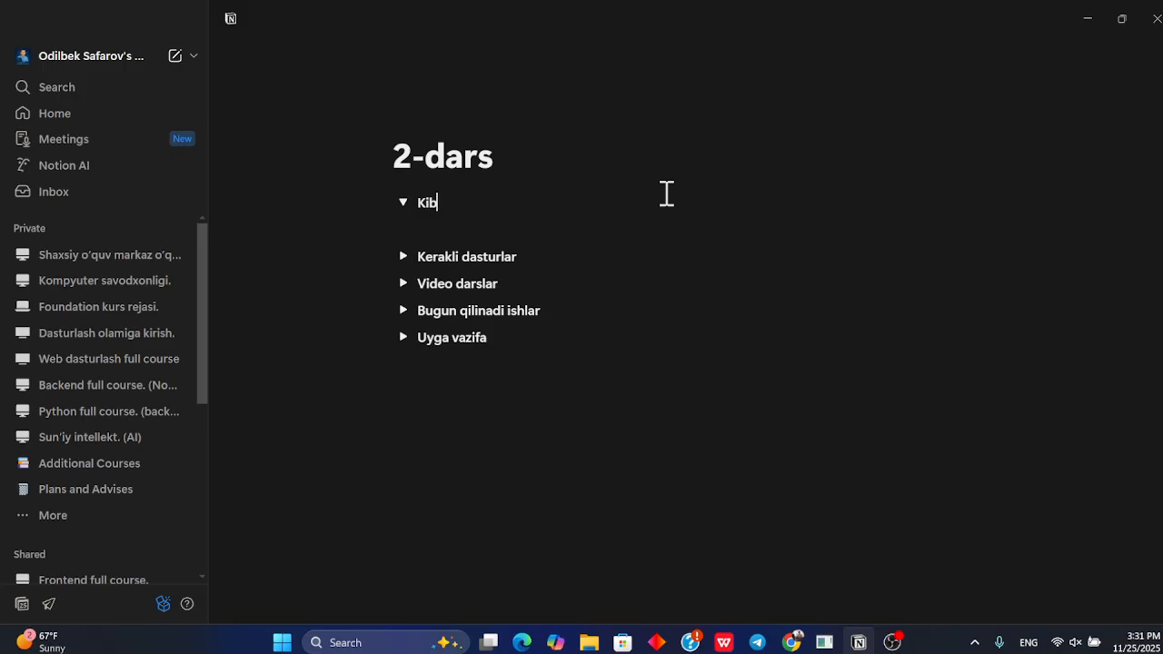
key("BackSpace")
type("Uyga vazifani qabul qilish")
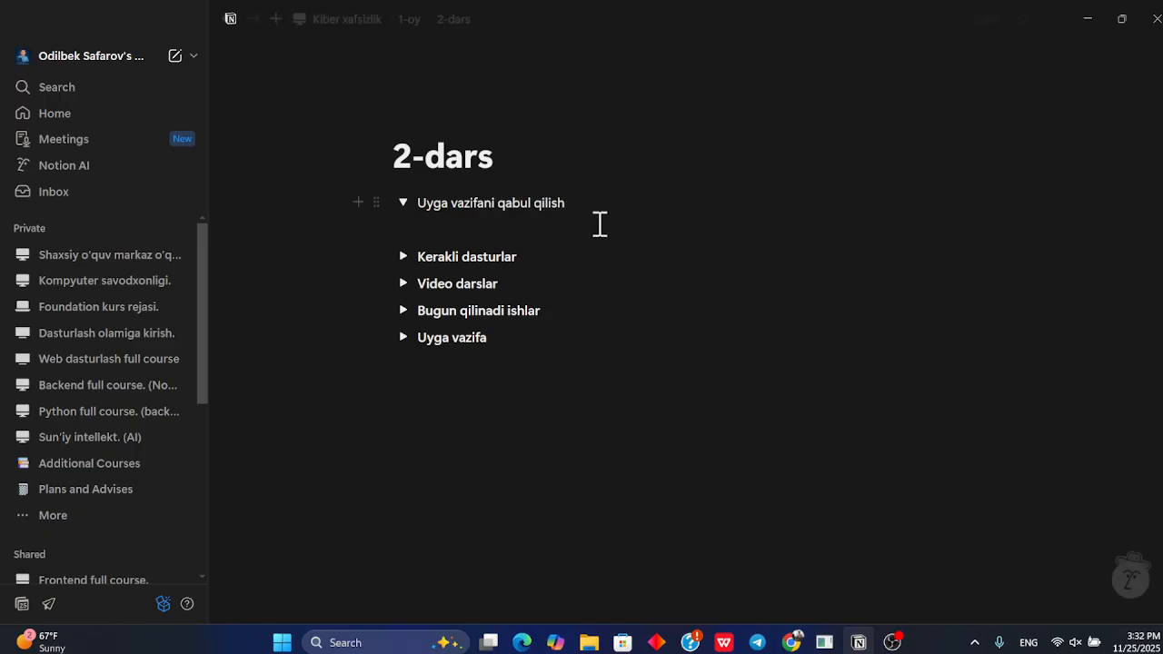
left_click(585, 228)
left_click(402, 204)
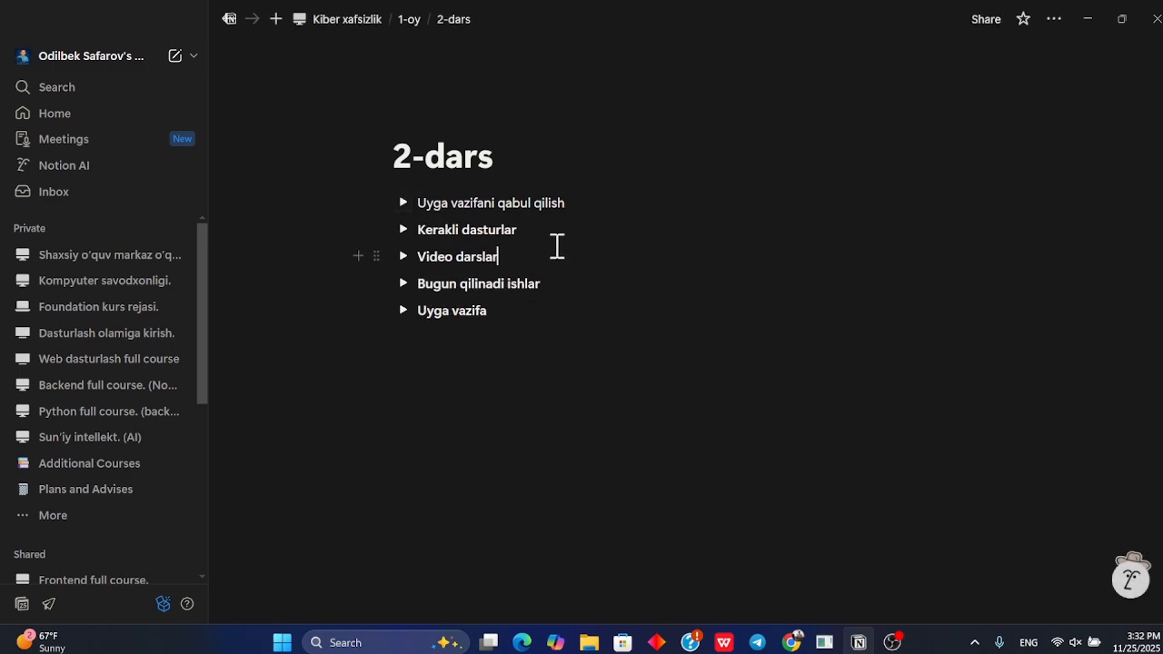
Open the third lesson page in 1-oy and rename it "3-dars"
left_click_drag(553, 246, 390, 226)
left_click(602, 254)
left_click(409, 20)
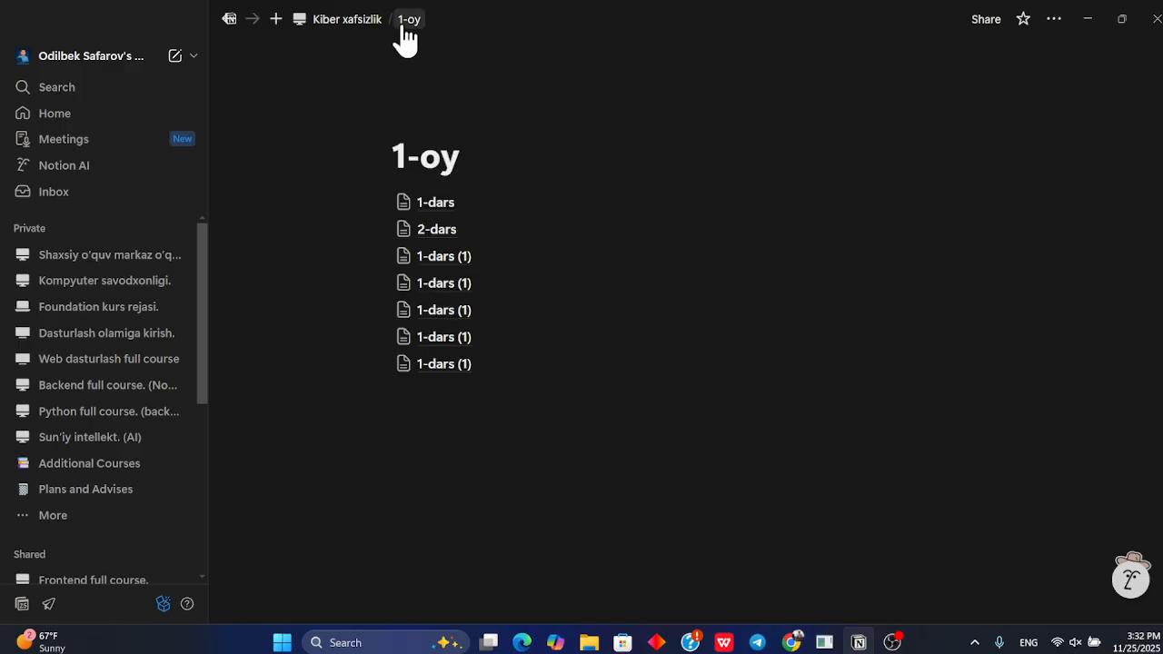
left_click(473, 260)
key("BackSpace")
key("BackSpace")
key("BackSpace")
key("BackSpace")
key("Left")
key("Left")
key("Left")
key("BackSpace")
type("3")
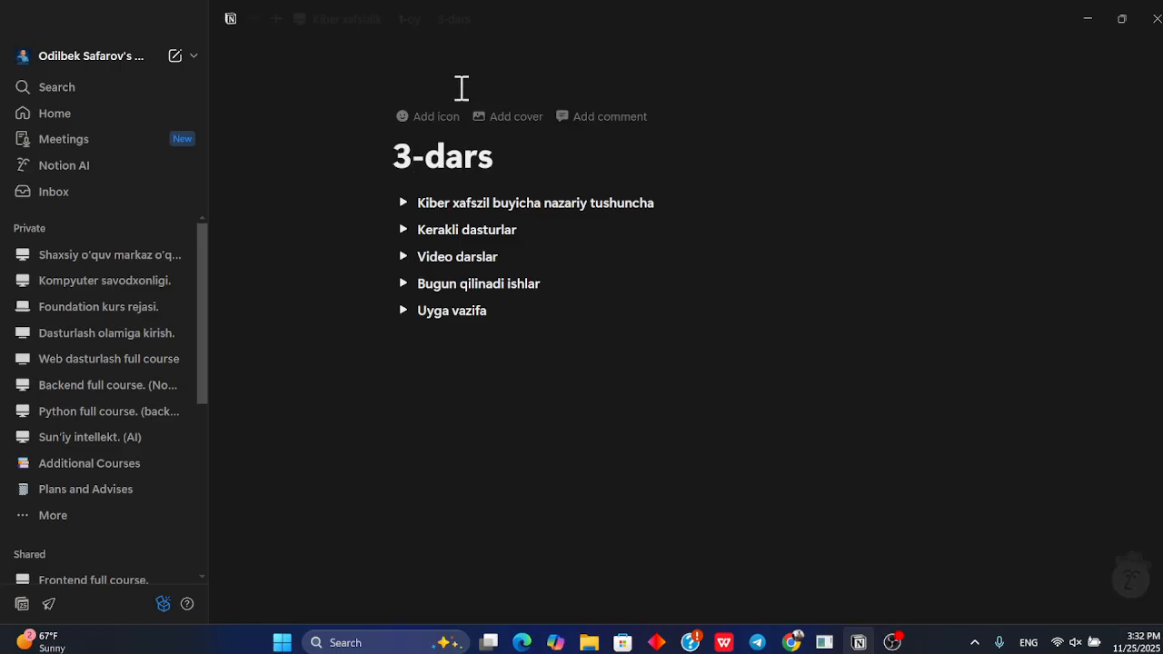
Open the fourth lesson page and rename it "4-dars"
left_click(408, 19)
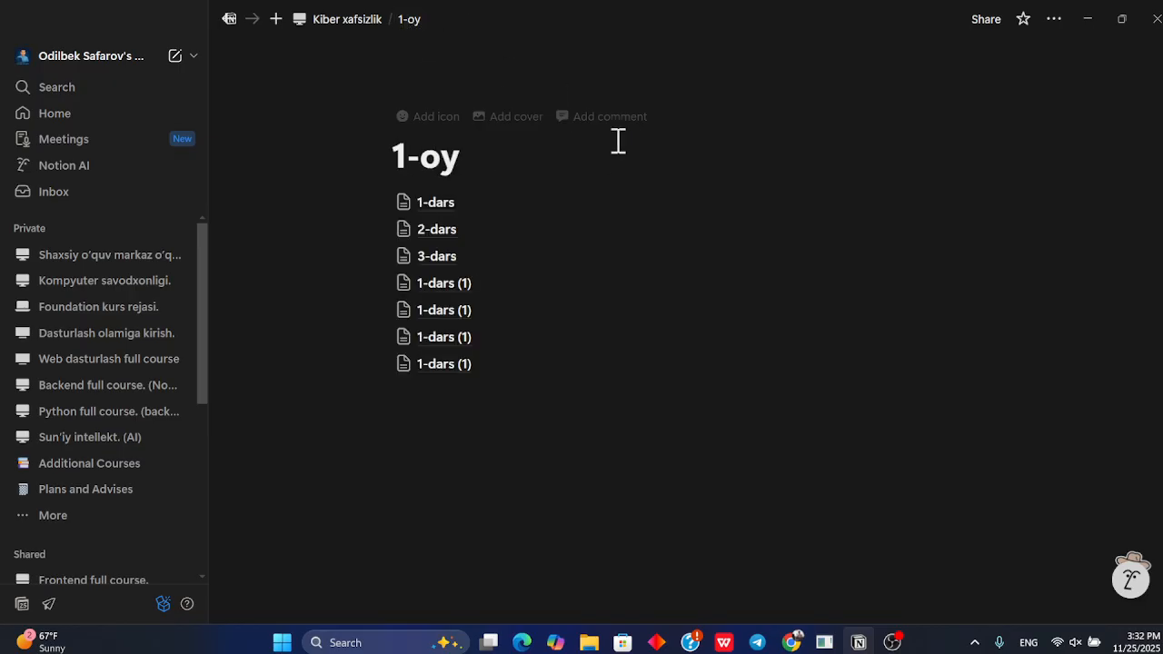
left_click(512, 283)
key("BackSpace")
key("BackSpace")
key("BackSpace")
key("BackSpace")
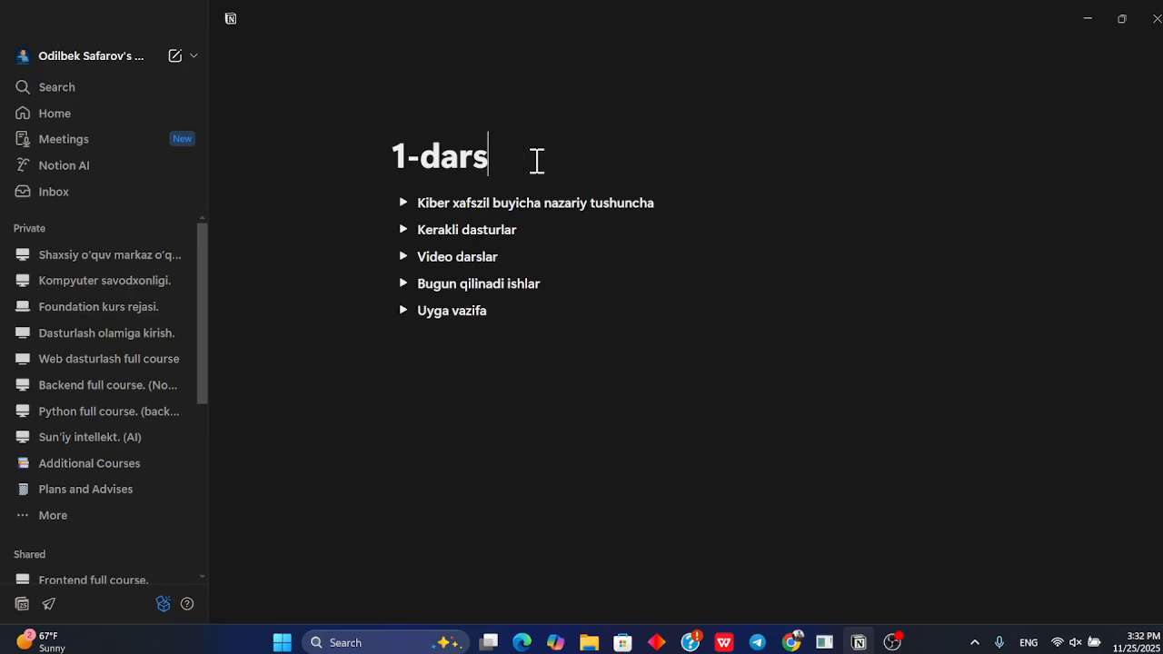
key("BackSpace")
type("4")
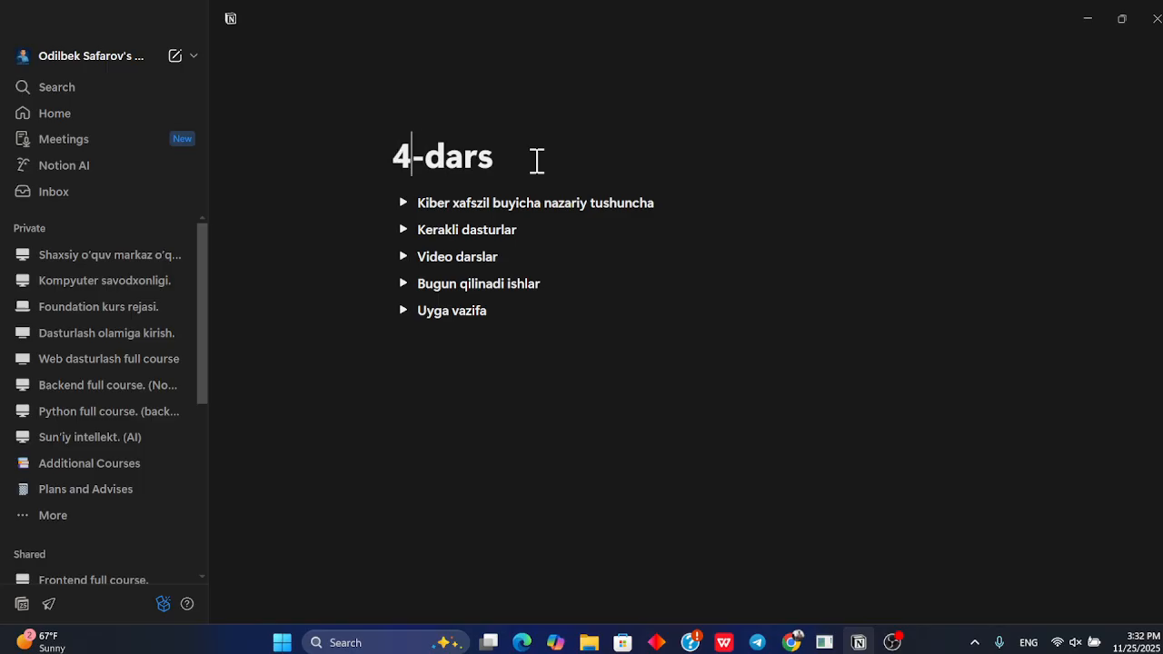
Open the fifth lesson page and rename it "5-dars"
left_click(406, 20)
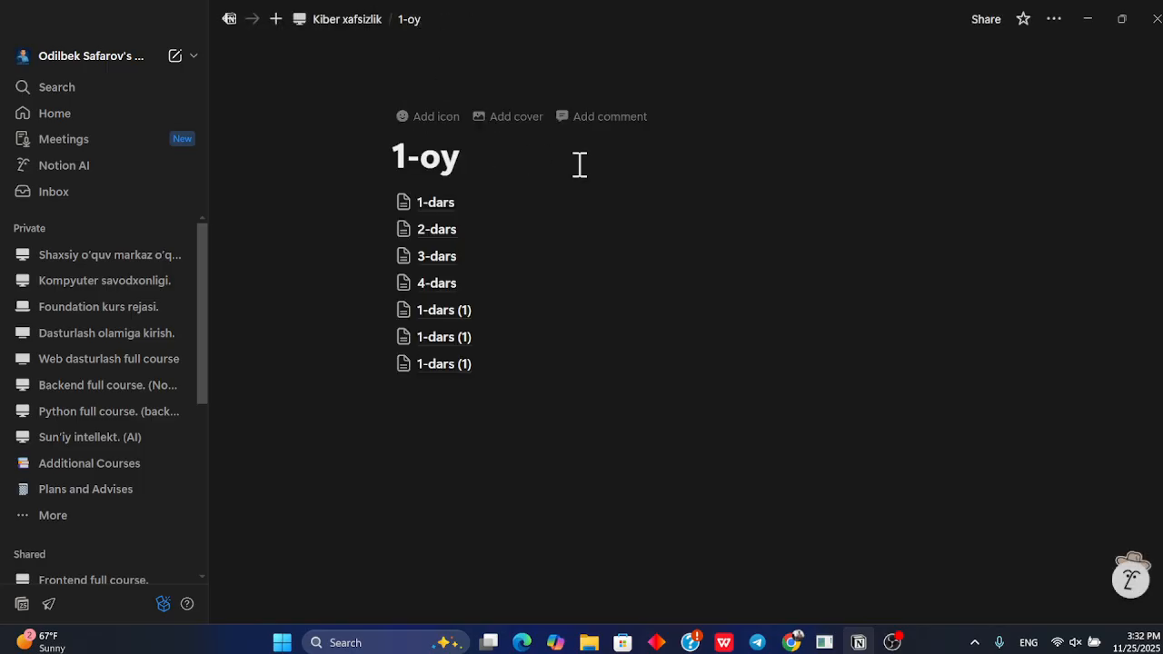
left_click(488, 312)
key("BackSpace")
key("BackSpace")
key("BackSpace")
key("BackSpace")
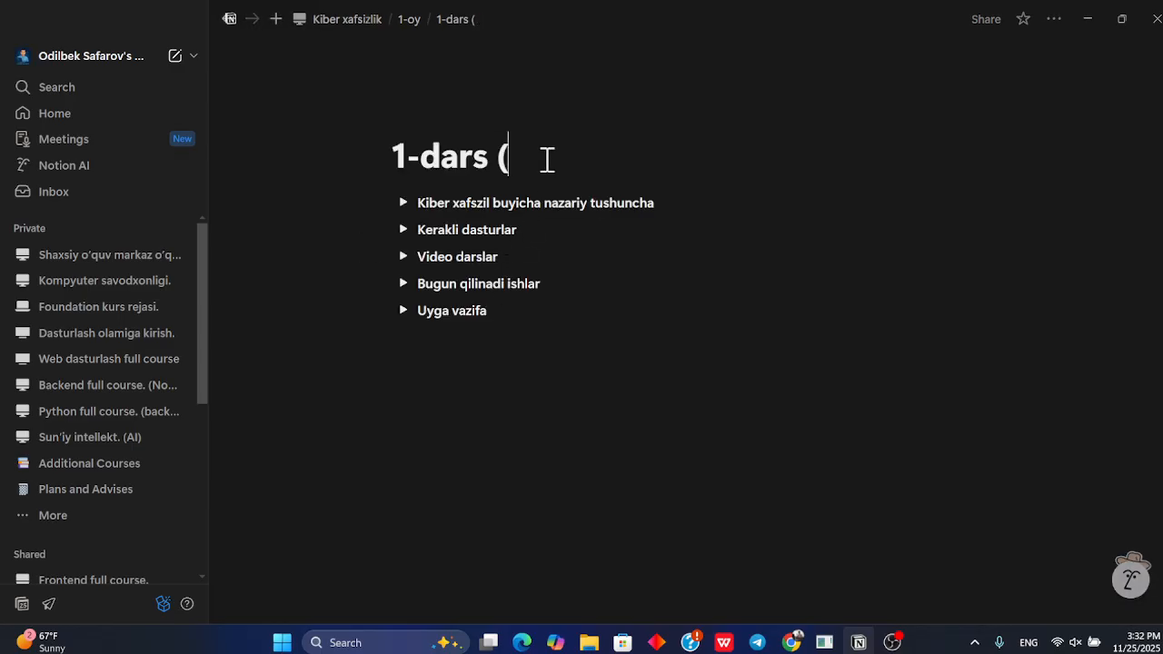
key("BackSpace")
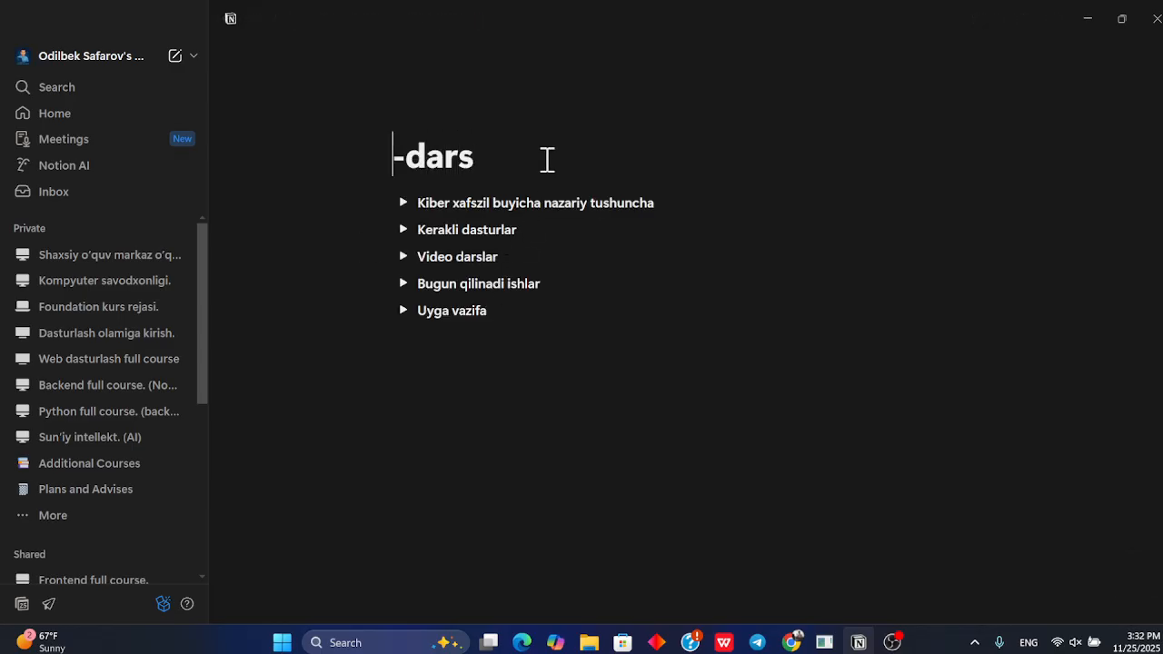
type("5")
Go back to 1-oy and open the 1-dars lesson page
left_click(408, 20)
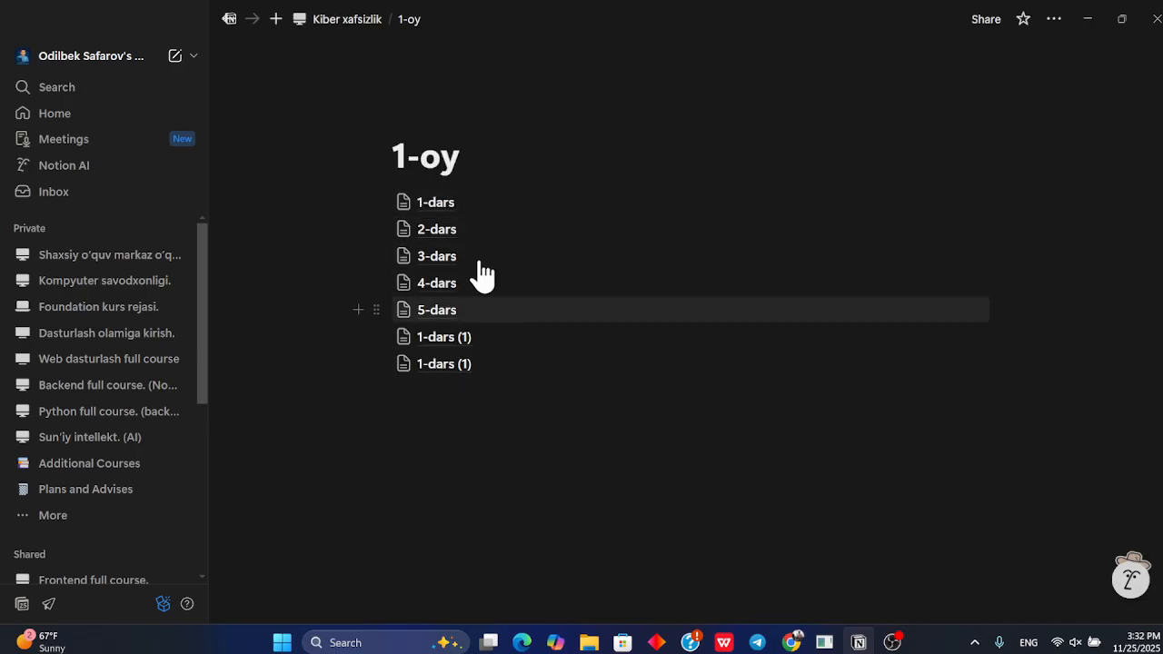
left_click(459, 209)
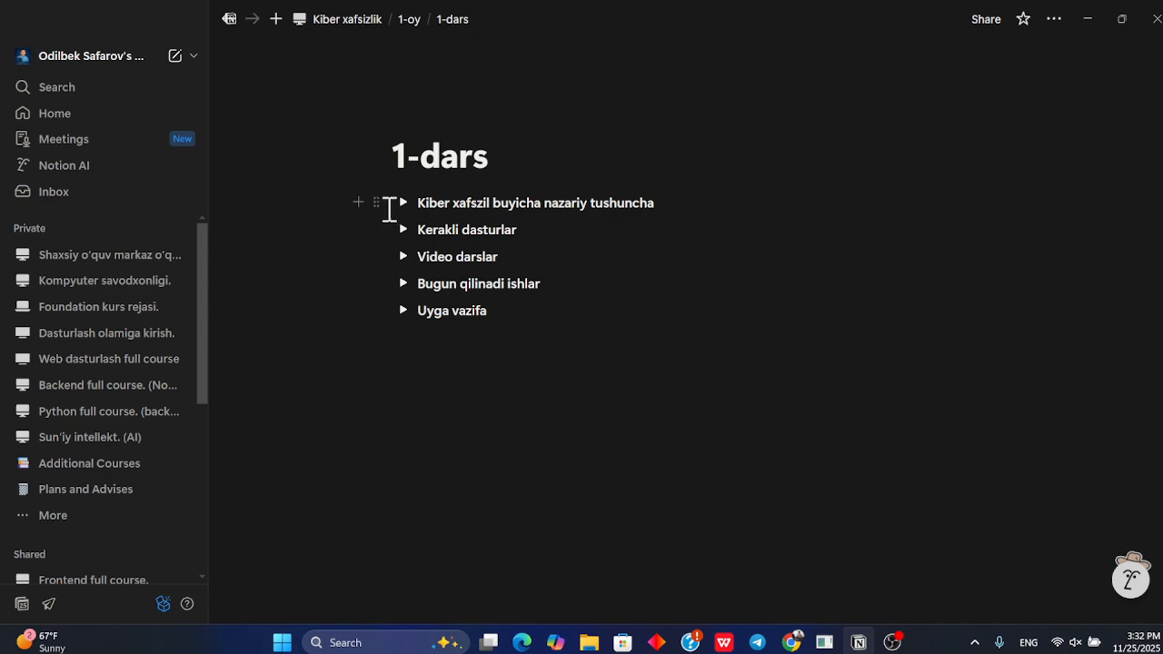
left_click(376, 202)
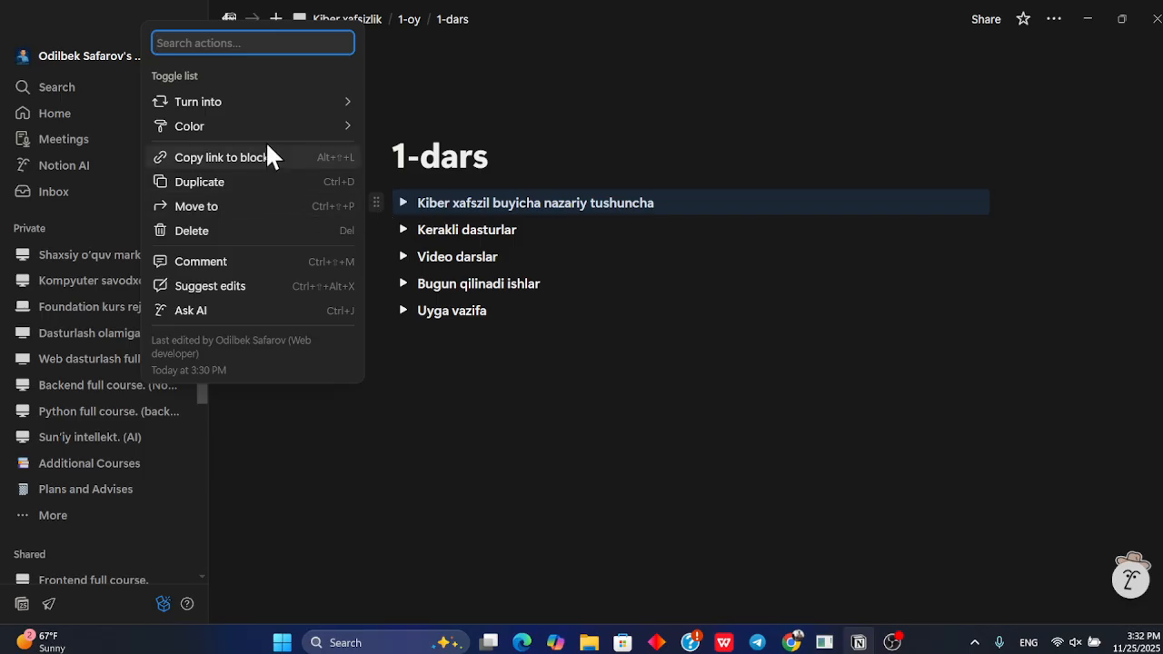
mouse_move(270, 112)
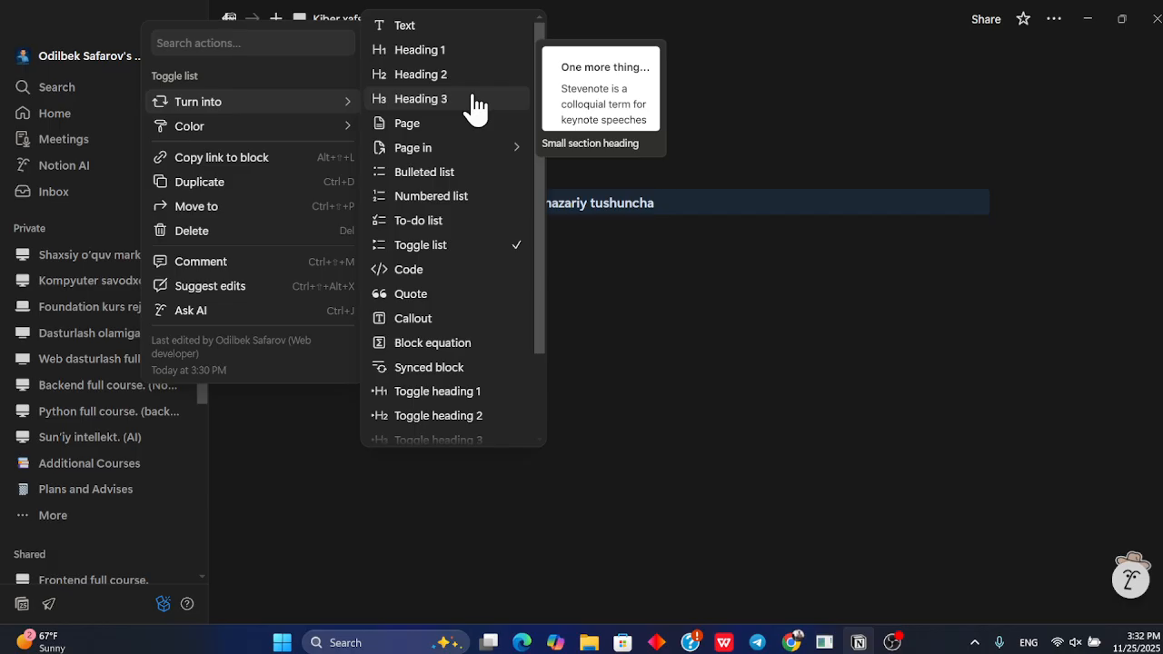
scroll(476, 108, "down", 3)
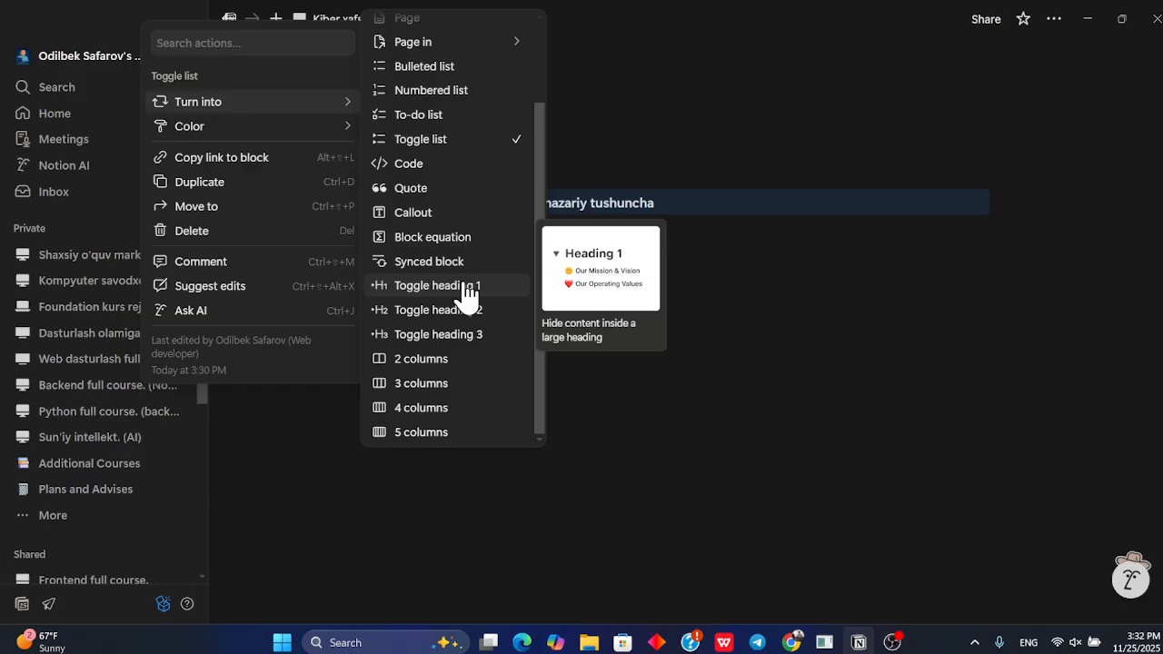
scroll(457, 227, "up", 2)
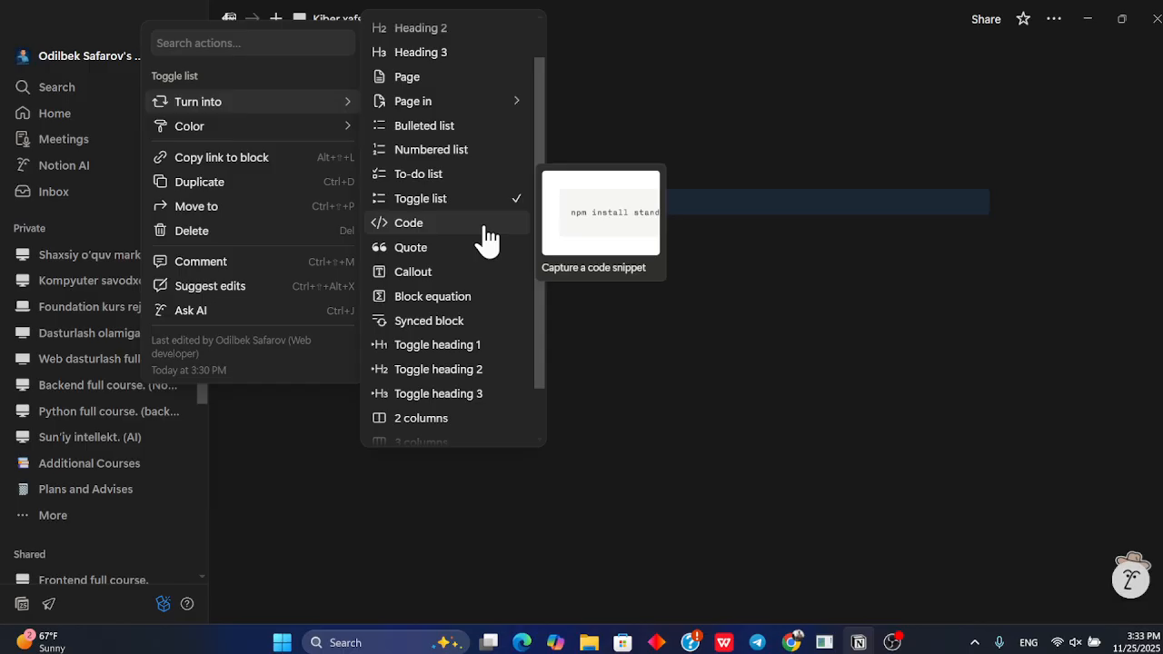
scroll(485, 236, "up", 1)
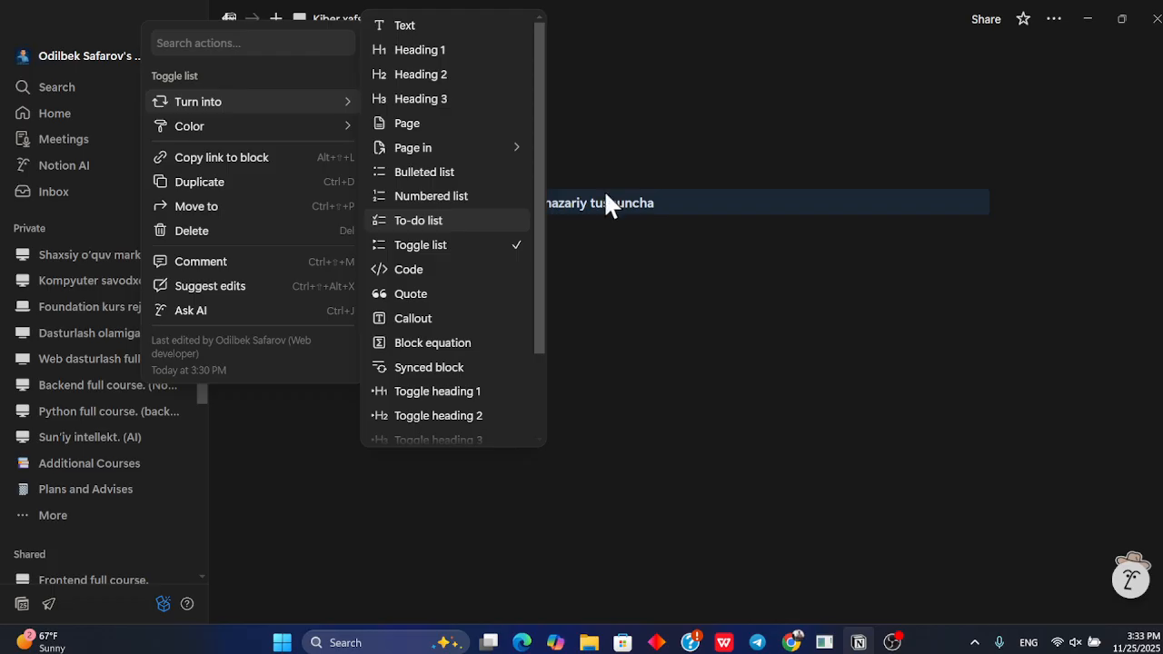
key("Escape")
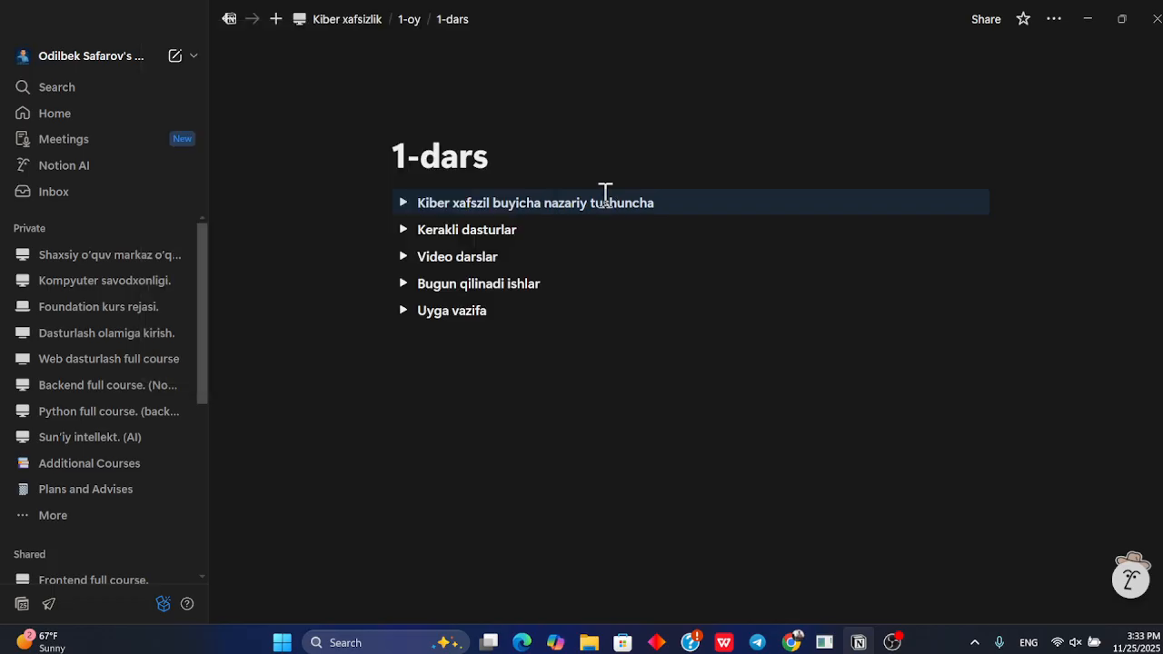
Give the first toggle, Kiber xafszil buyicha nazariy tushuncha, an orange background
left_click(404, 204)
left_click(404, 205)
left_click(376, 203)
mouse_move(306, 127)
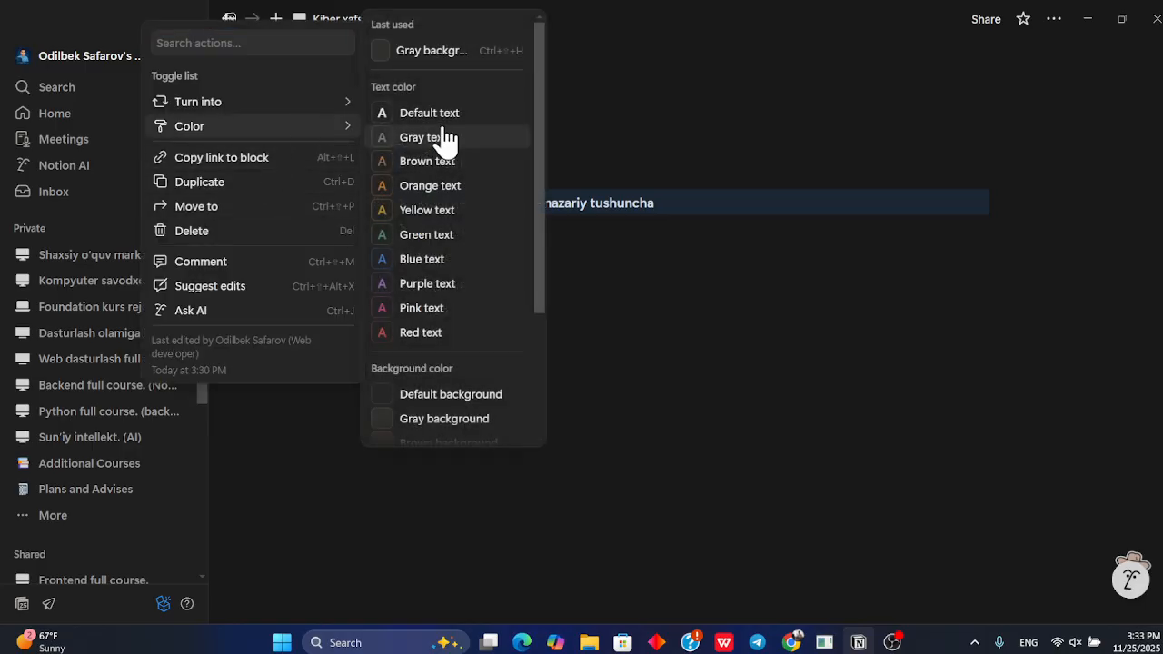
scroll(436, 223, "down", 2)
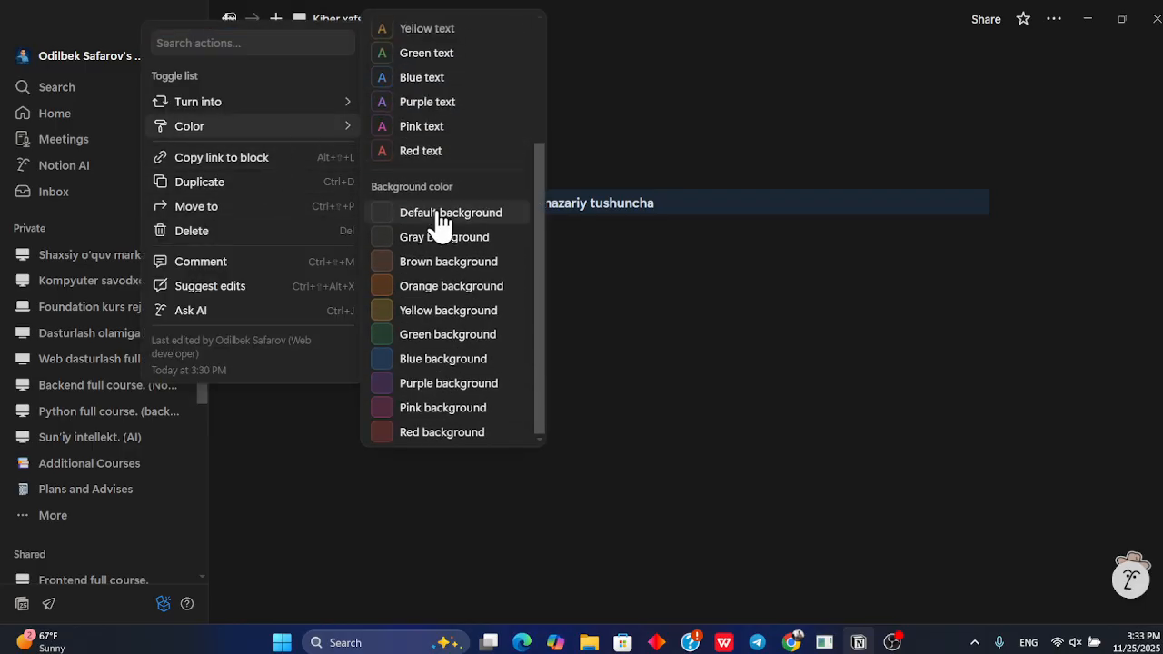
left_click(443, 295)
left_click(688, 397)
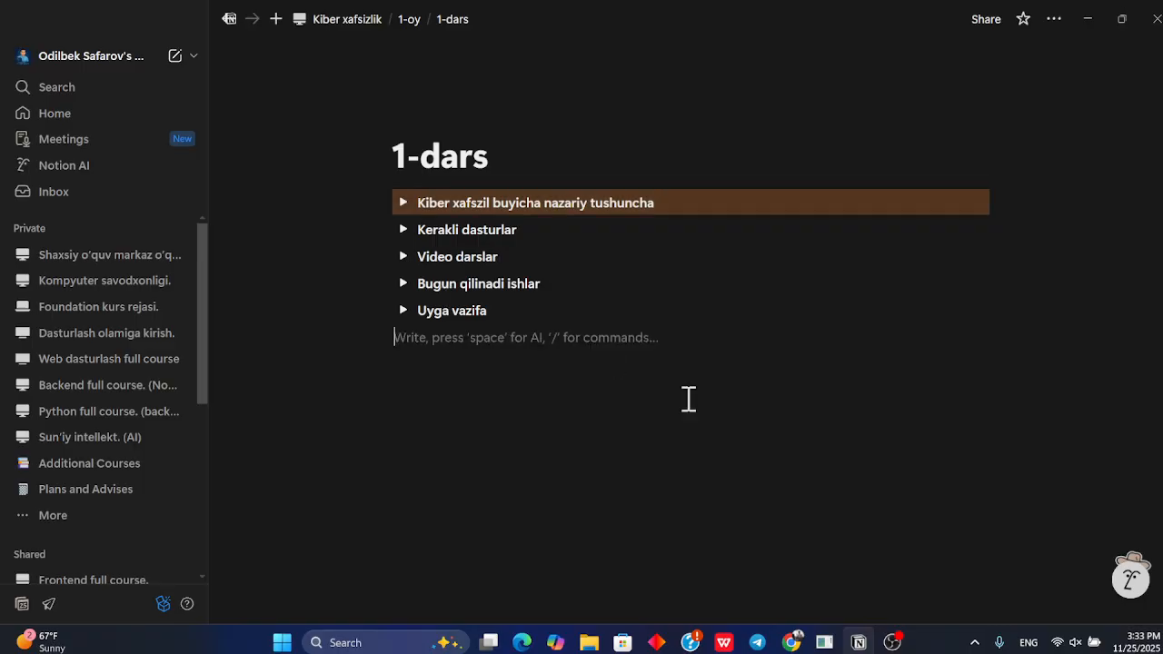
Change the first toggle's background color to blue
left_click(375, 200)
mouse_move(323, 138)
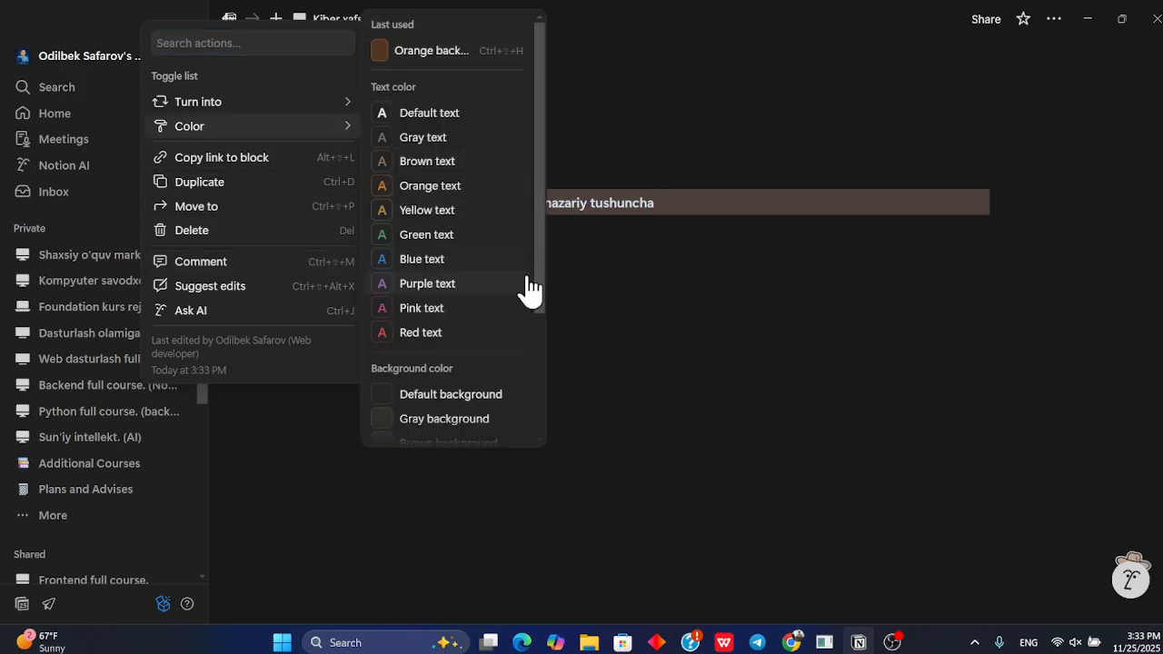
scroll(526, 285, "down", 1)
scroll(477, 368, "down", 2)
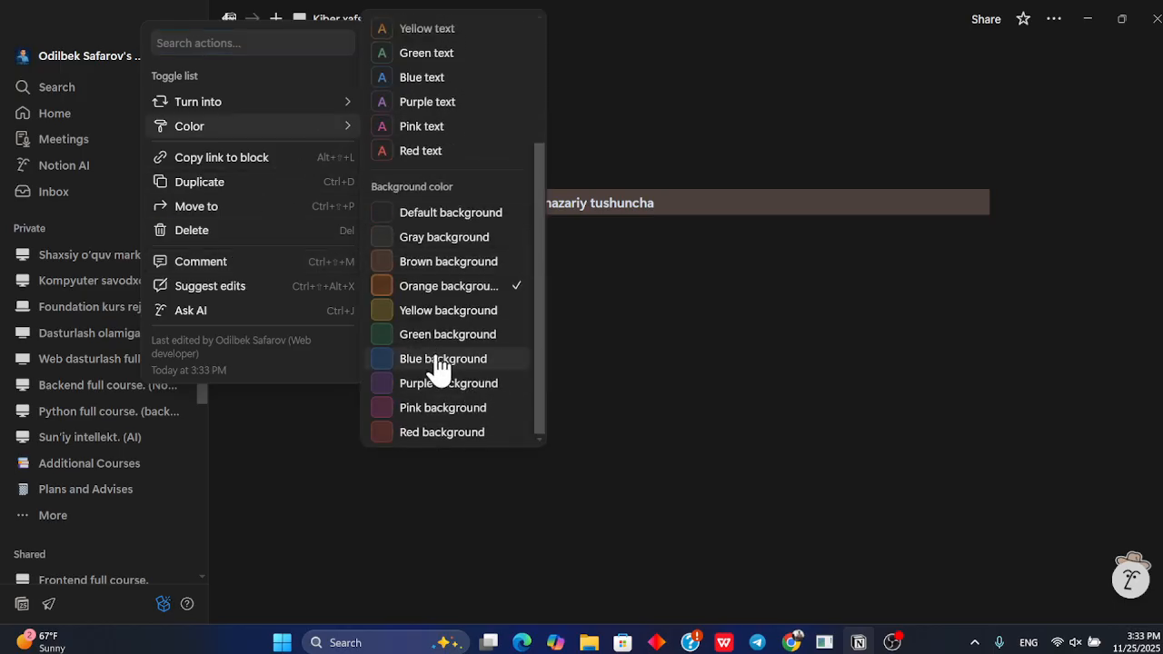
left_click(436, 359)
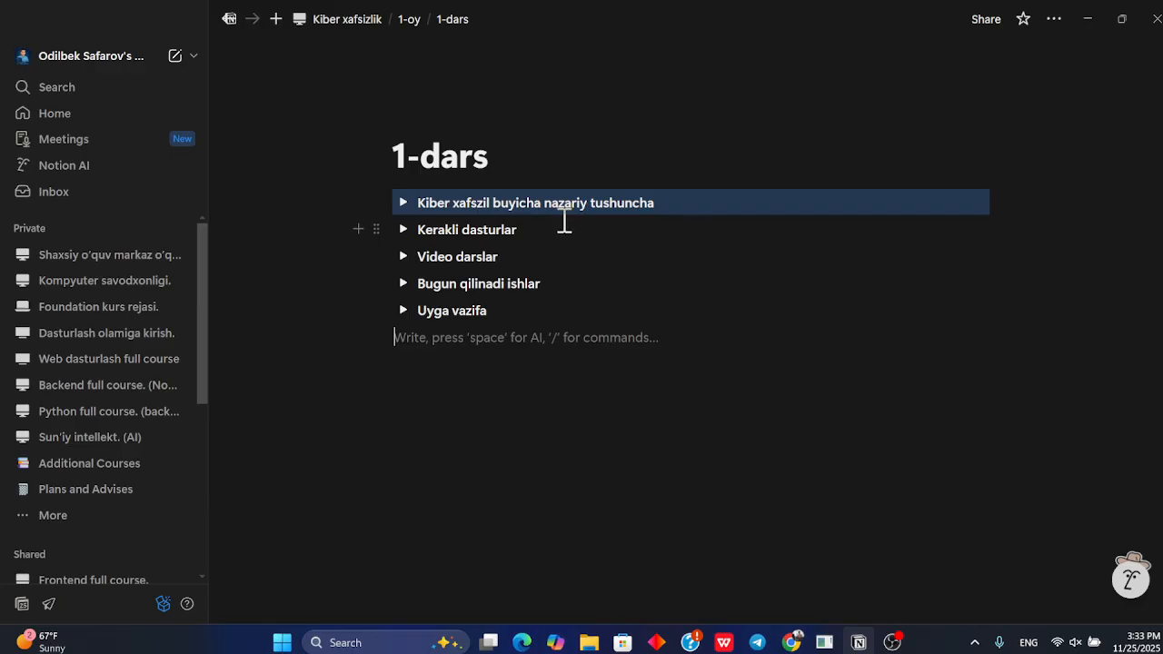
Select all the toggles on the 1-dars page and give them a blue background
left_click_drag(1032, 341, 682, 237)
left_click(378, 227)
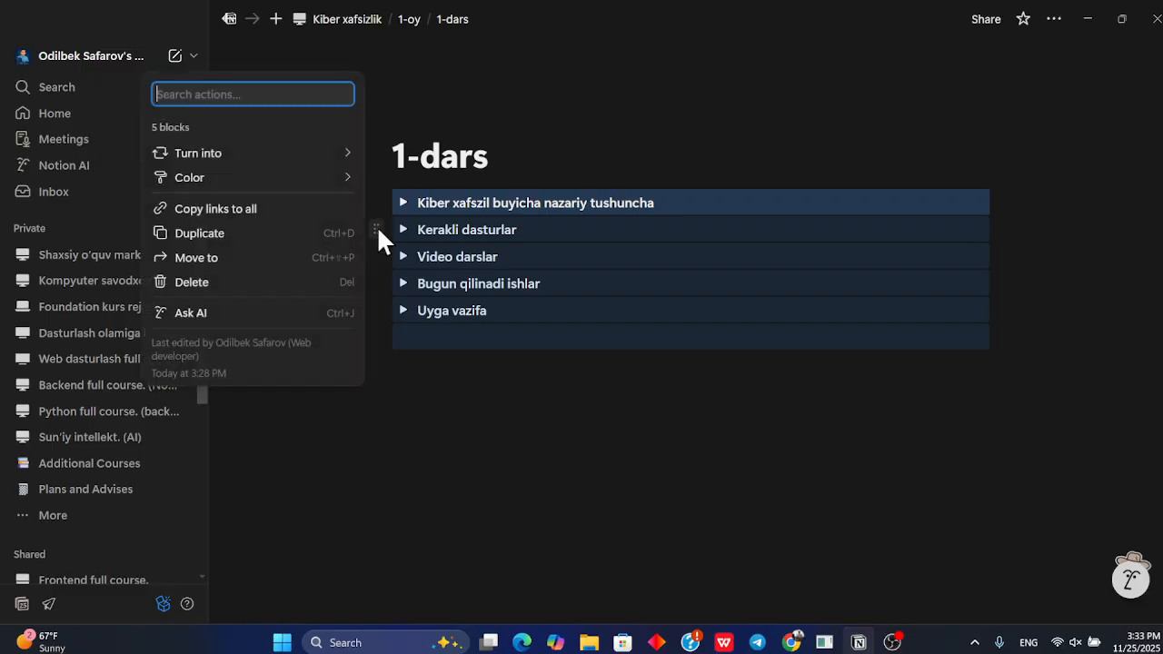
mouse_move(347, 157)
mouse_move(348, 181)
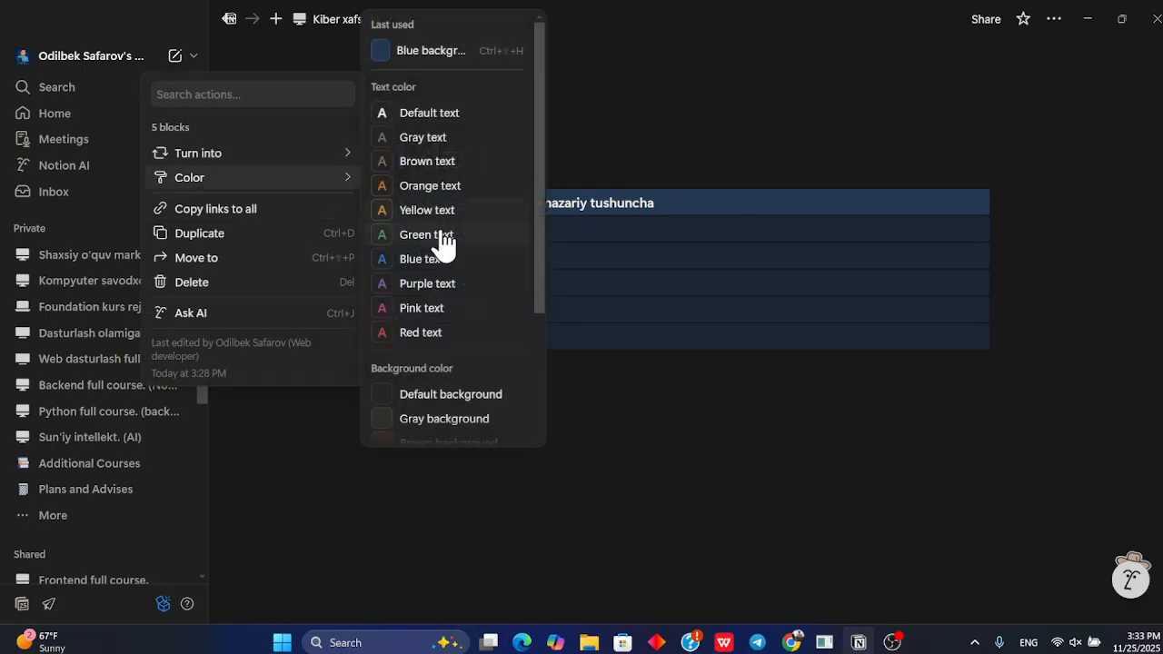
scroll(438, 238, "down", 3)
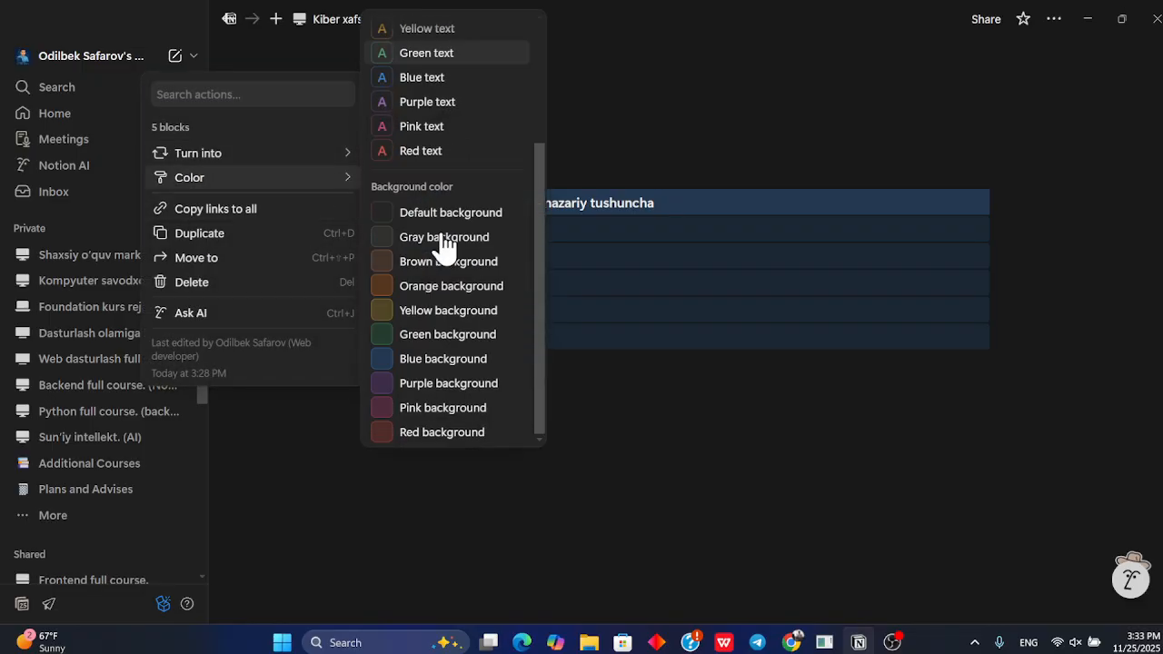
left_click(442, 362)
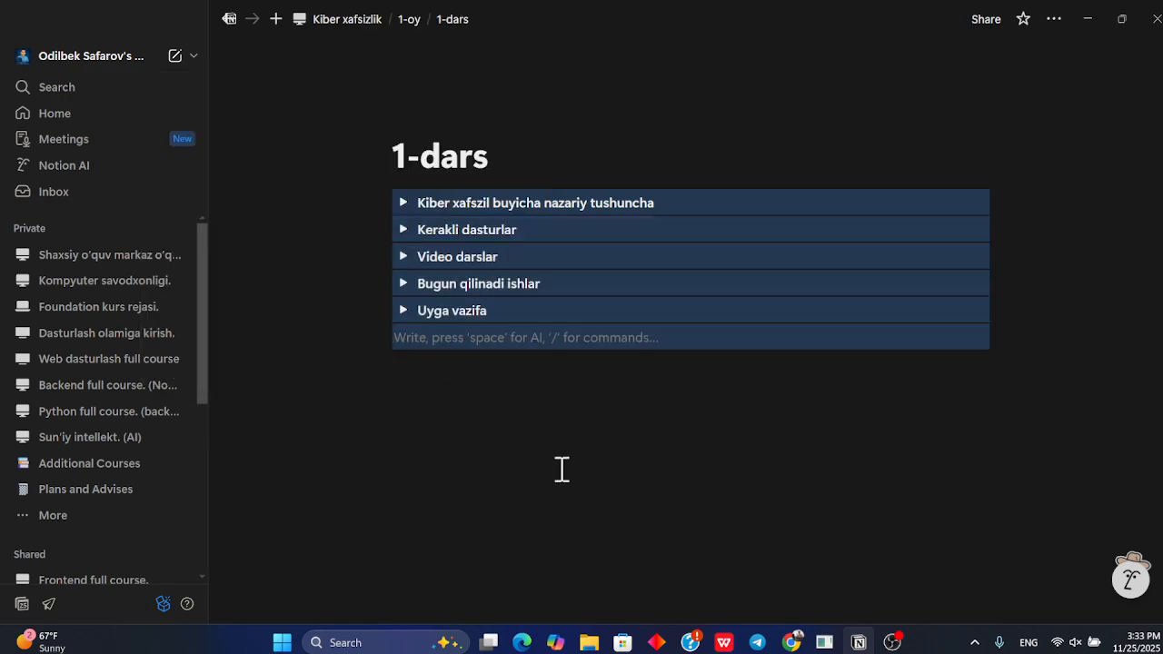
left_click(561, 469)
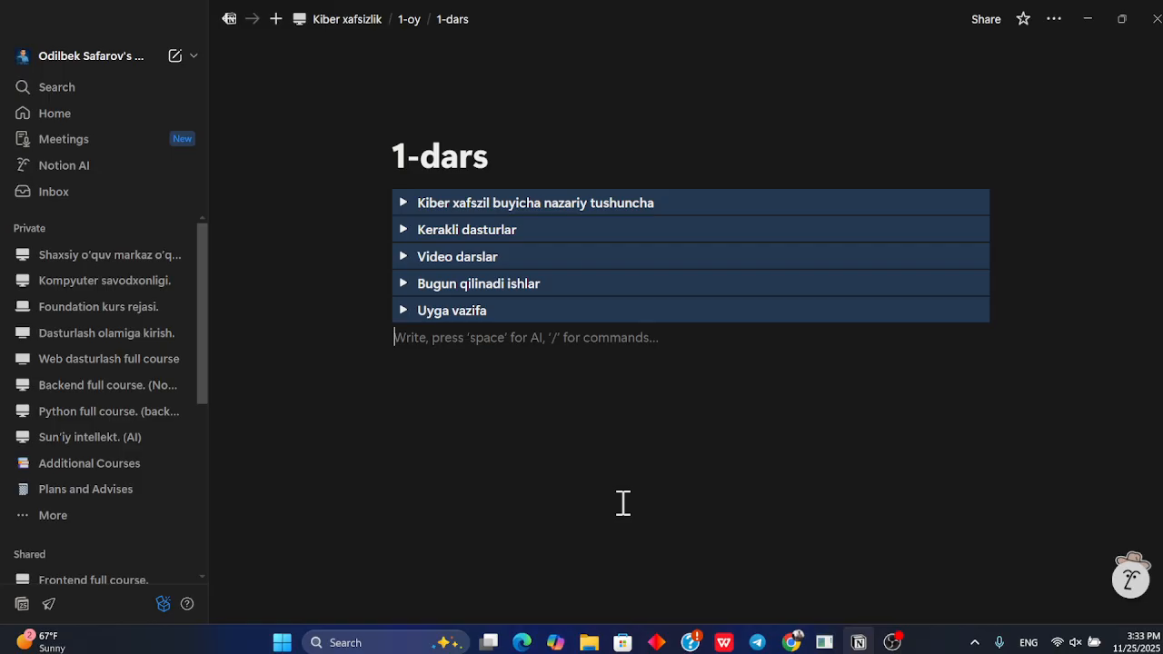
Try turning all toggles into Toggle heading 2, collapse the first, and undo the conversion
left_click_drag(1061, 327, 487, 202)
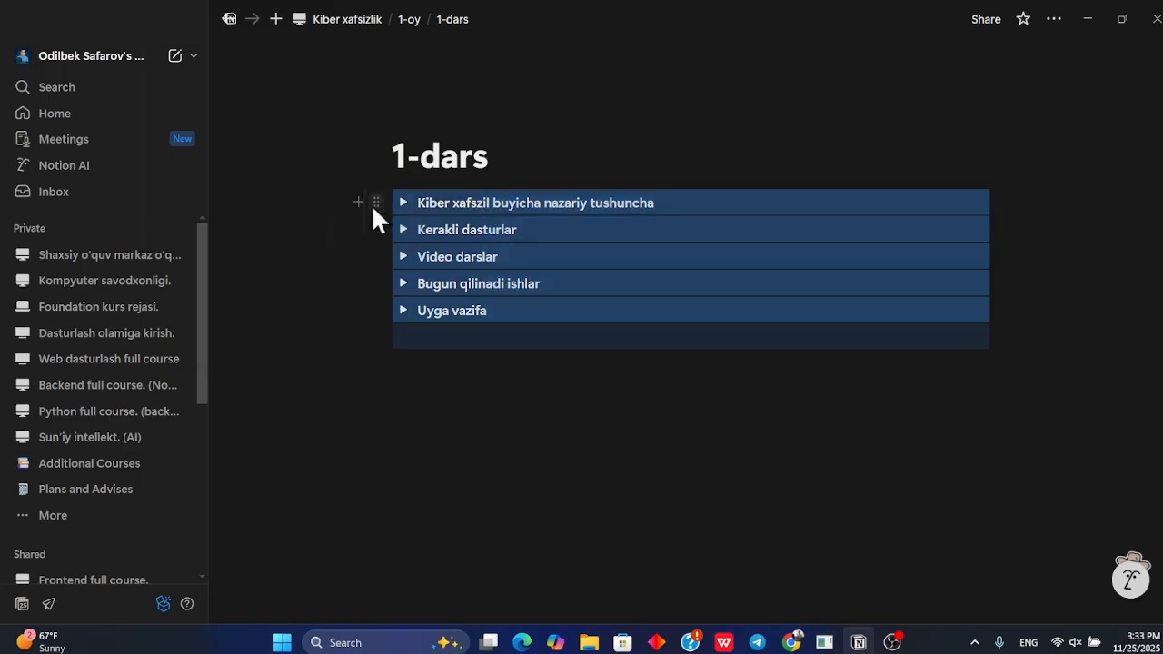
left_click(373, 203)
mouse_move(298, 132)
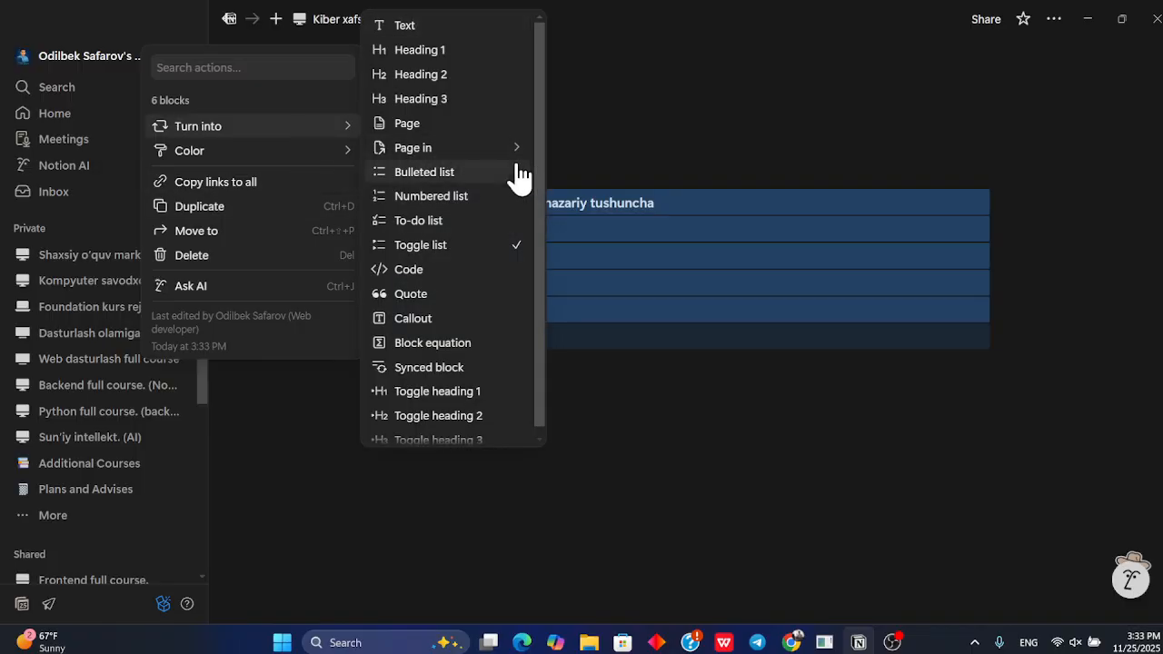
left_click(461, 415)
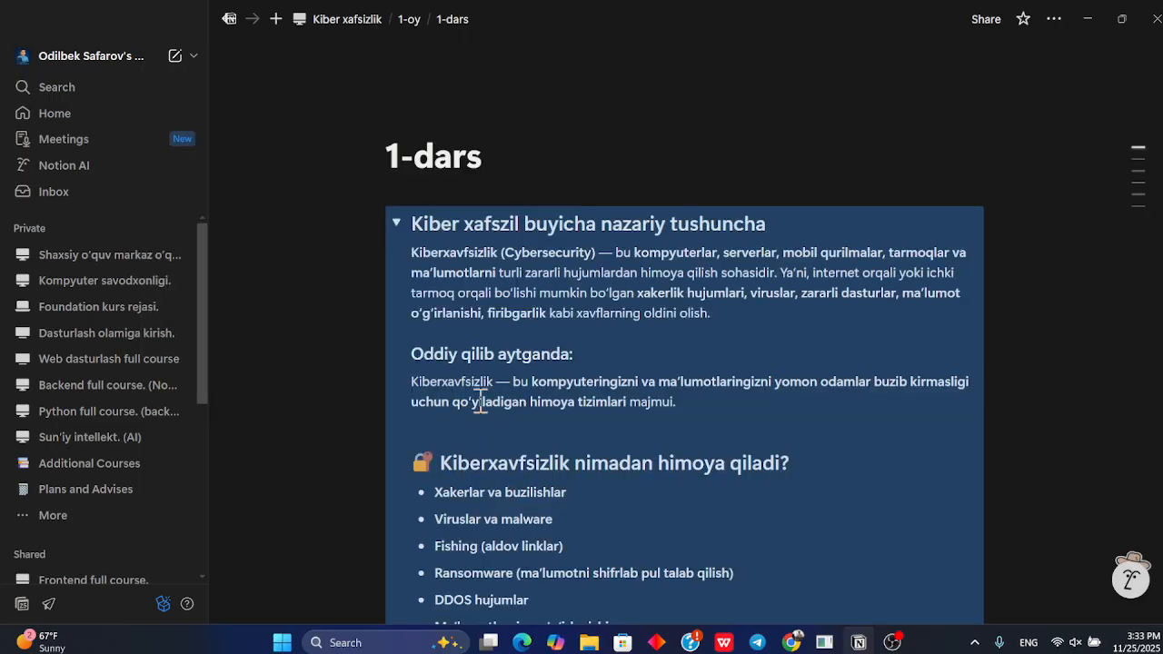
left_click(397, 223)
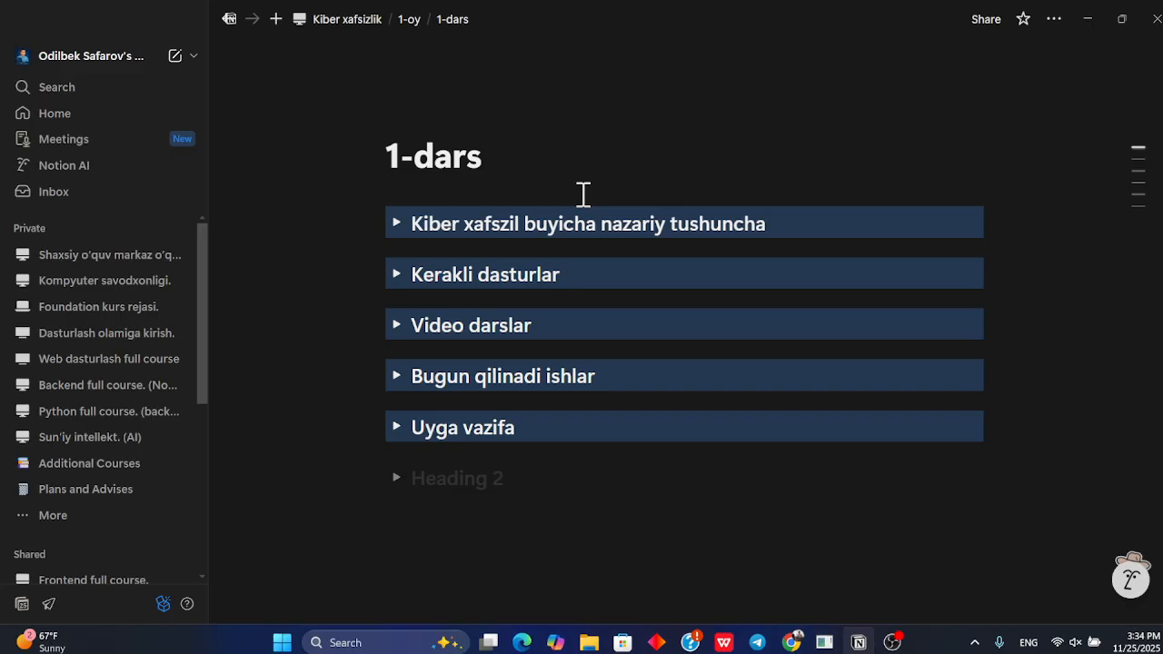
key("ctrl+z")
Try turning all toggles into Toggle heading 1, collapse the first, and undo the conversion
left_click_drag(1053, 340, 805, 203)
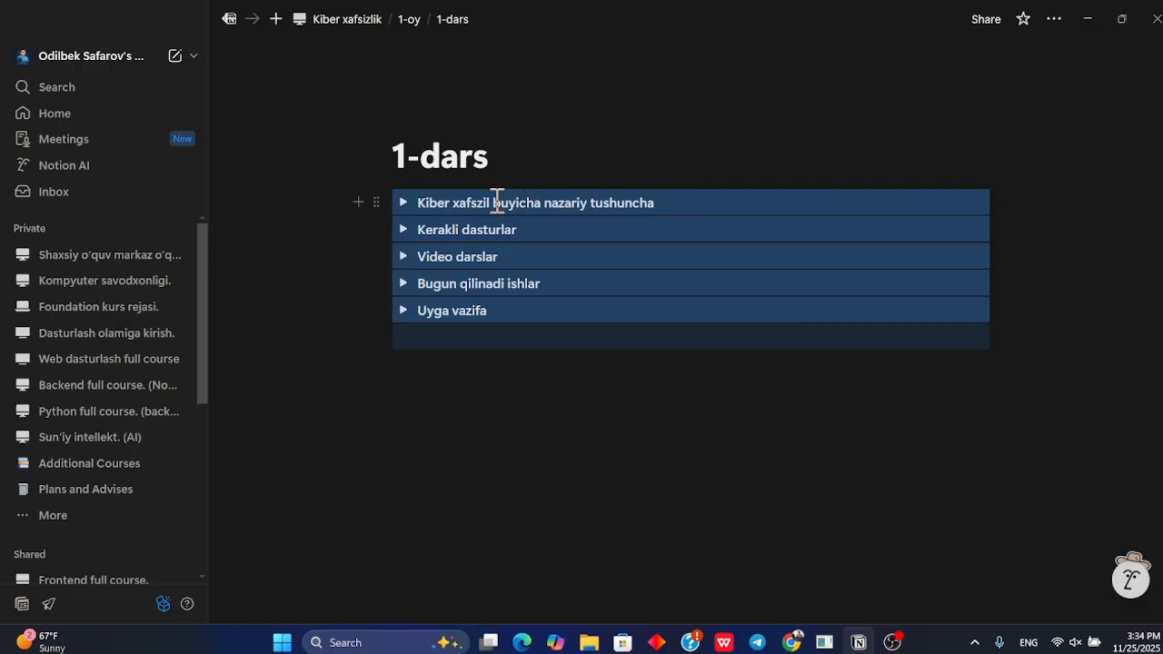
left_click(376, 201)
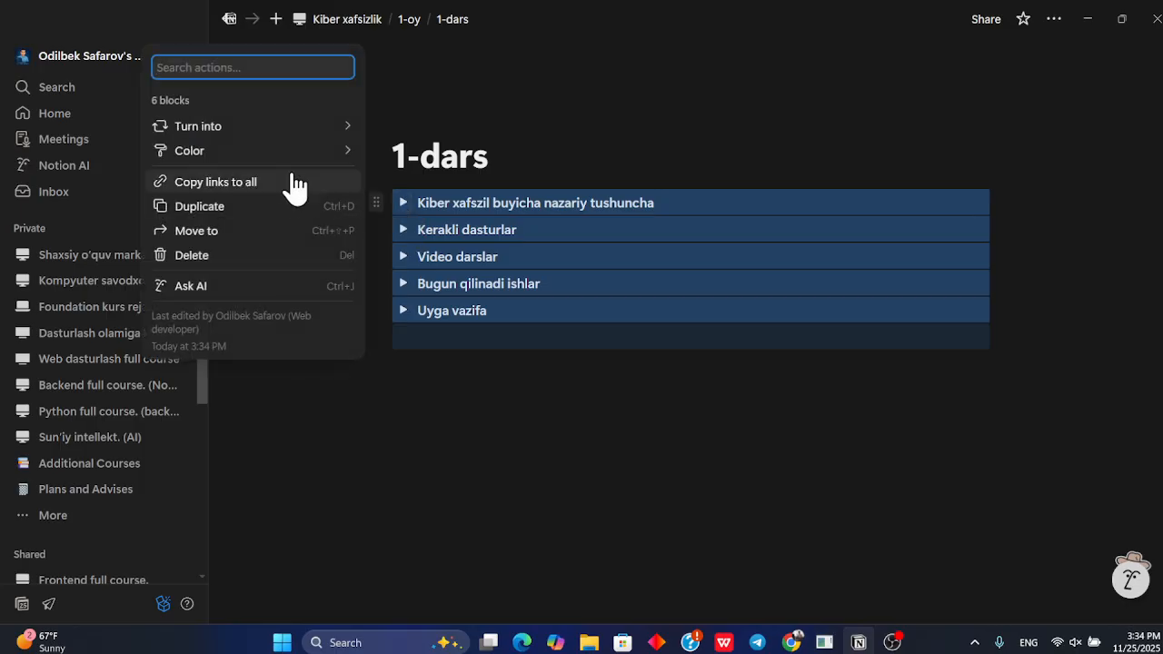
mouse_move(316, 131)
scroll(423, 202, "up", 1)
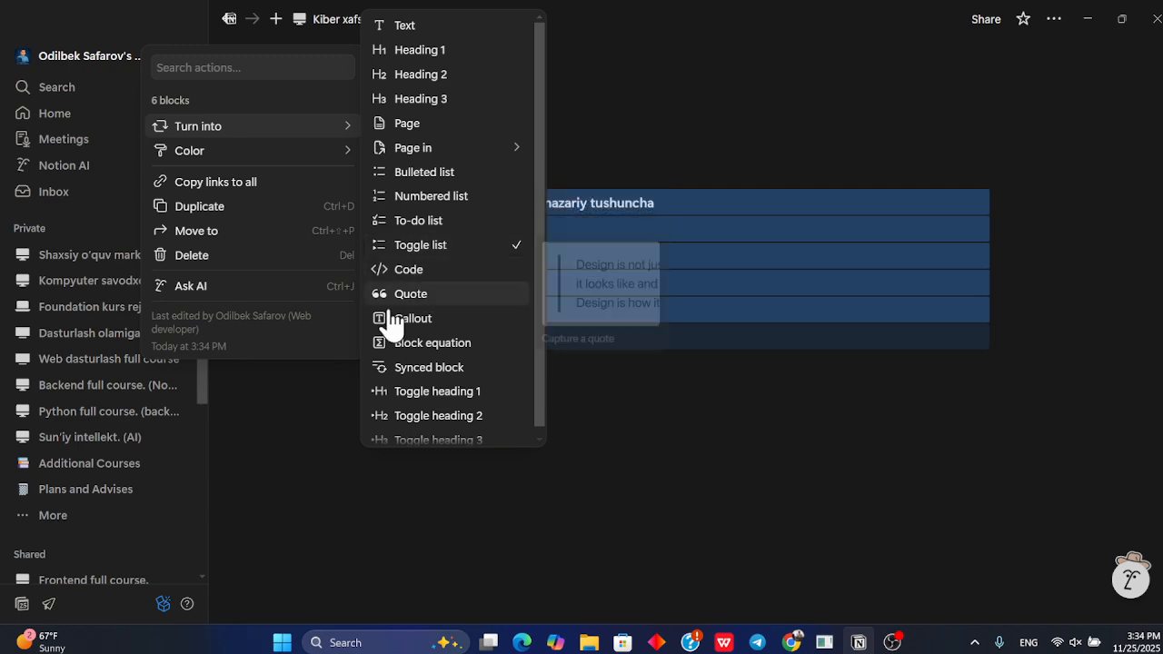
scroll(446, 394, "down", 1)
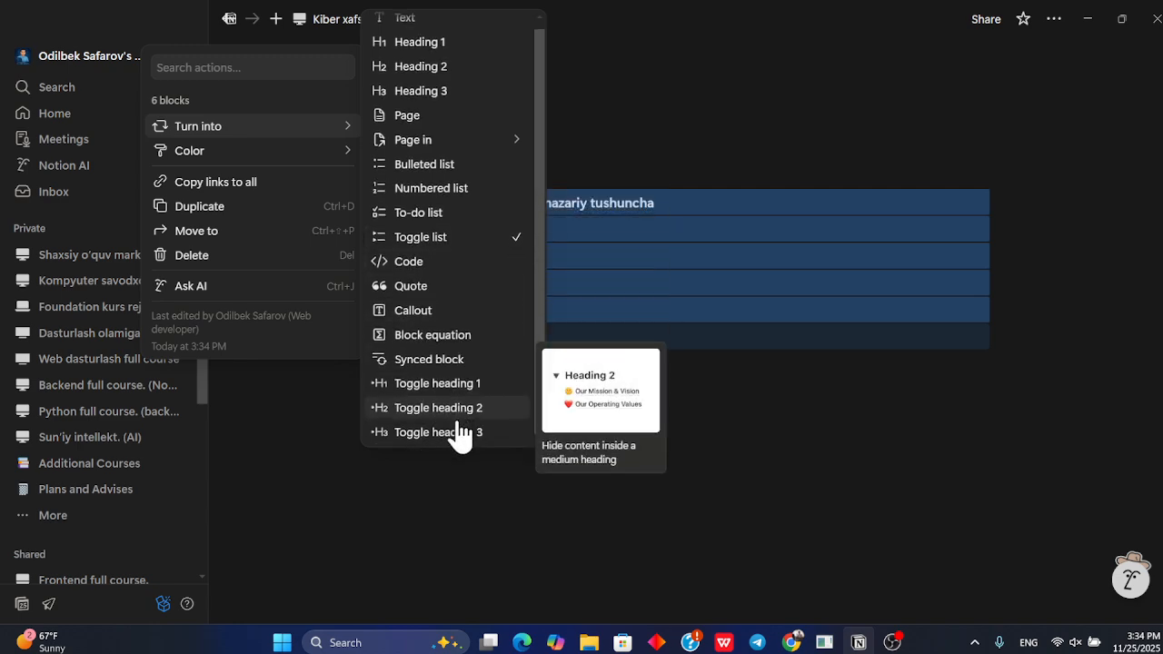
left_click(459, 384)
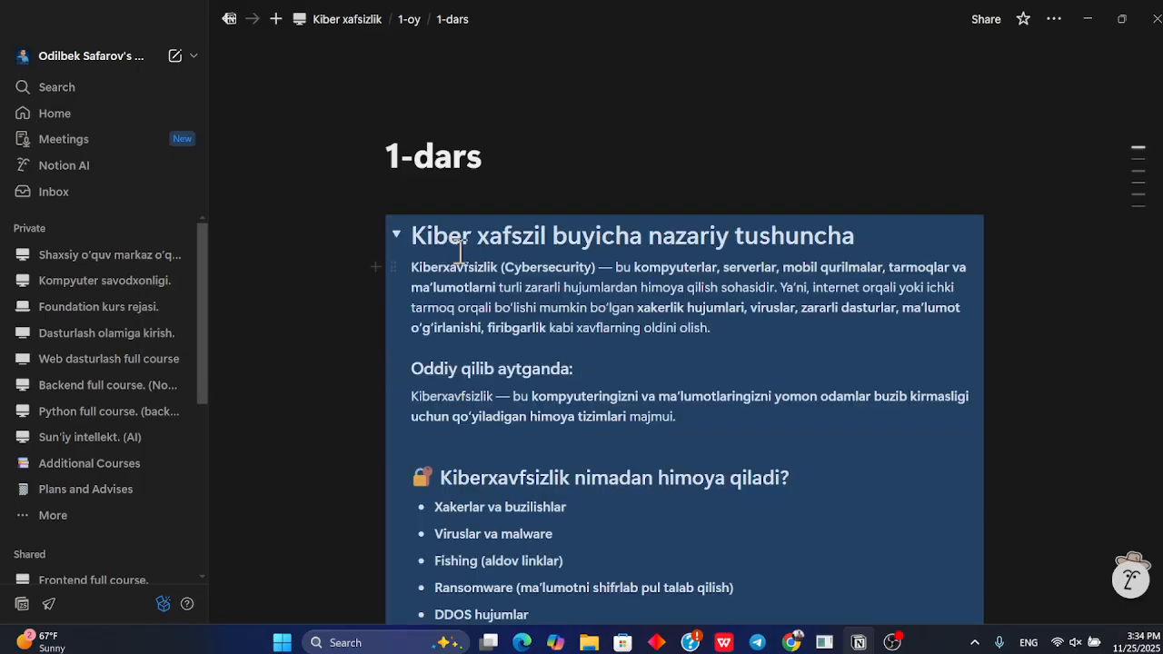
left_click(396, 235)
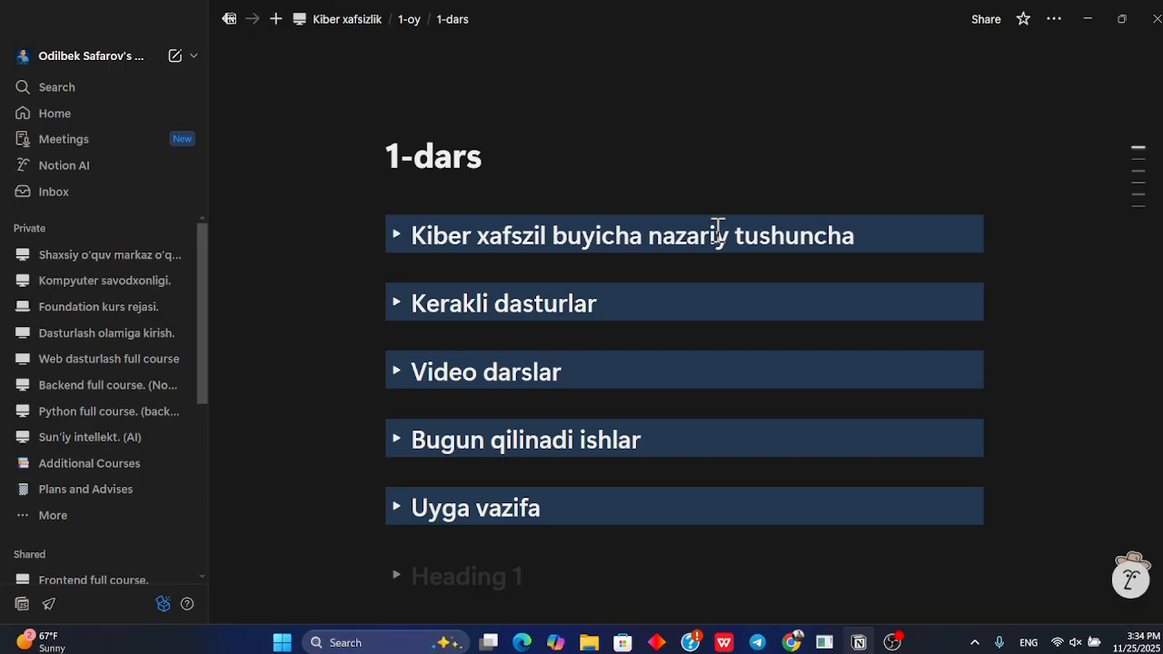
scroll(670, 290, "down", 1)
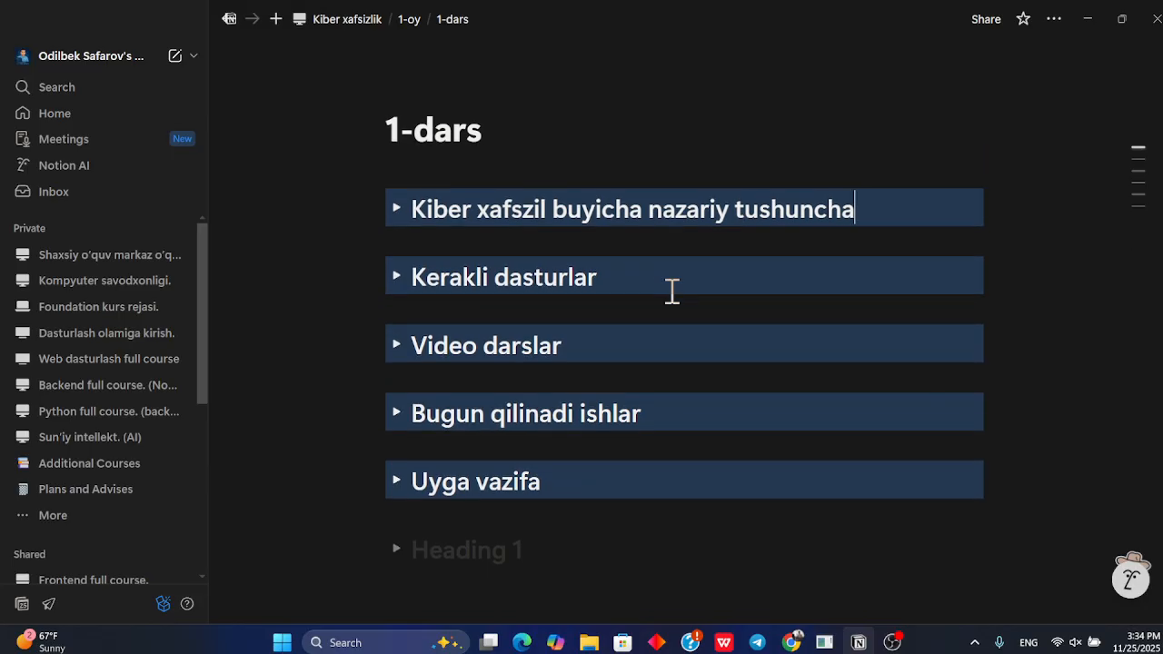
key("ctrl+z")
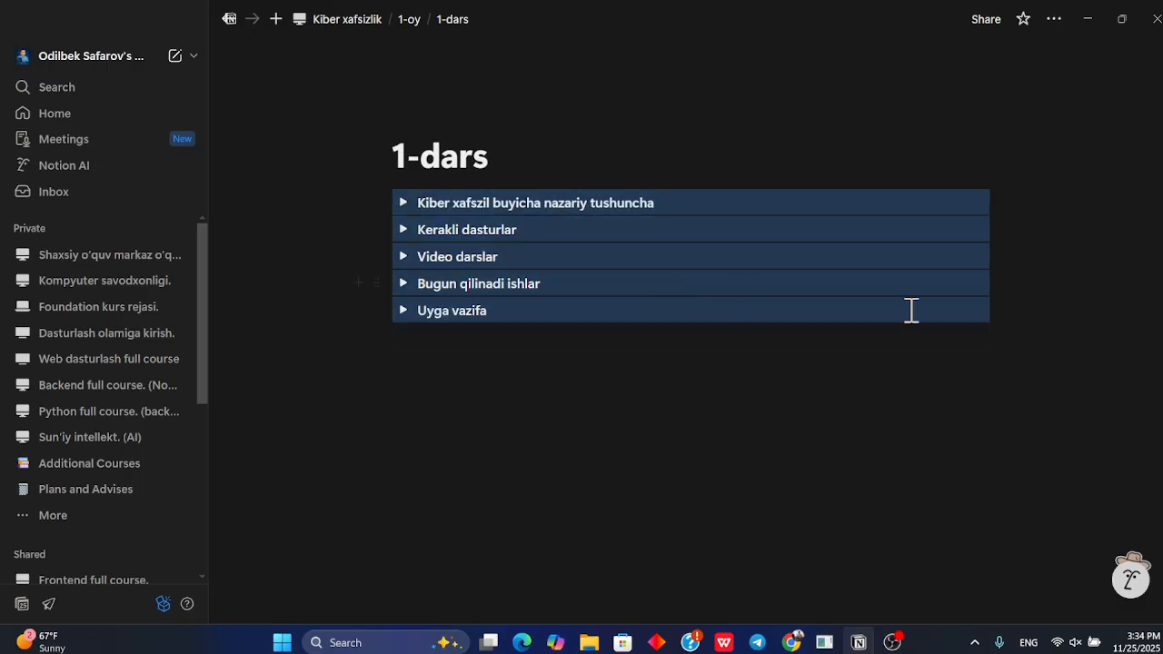
Turn all the toggles into Toggle heading 2 blocks and collapse the first one
left_click_drag(1044, 332, 385, 191)
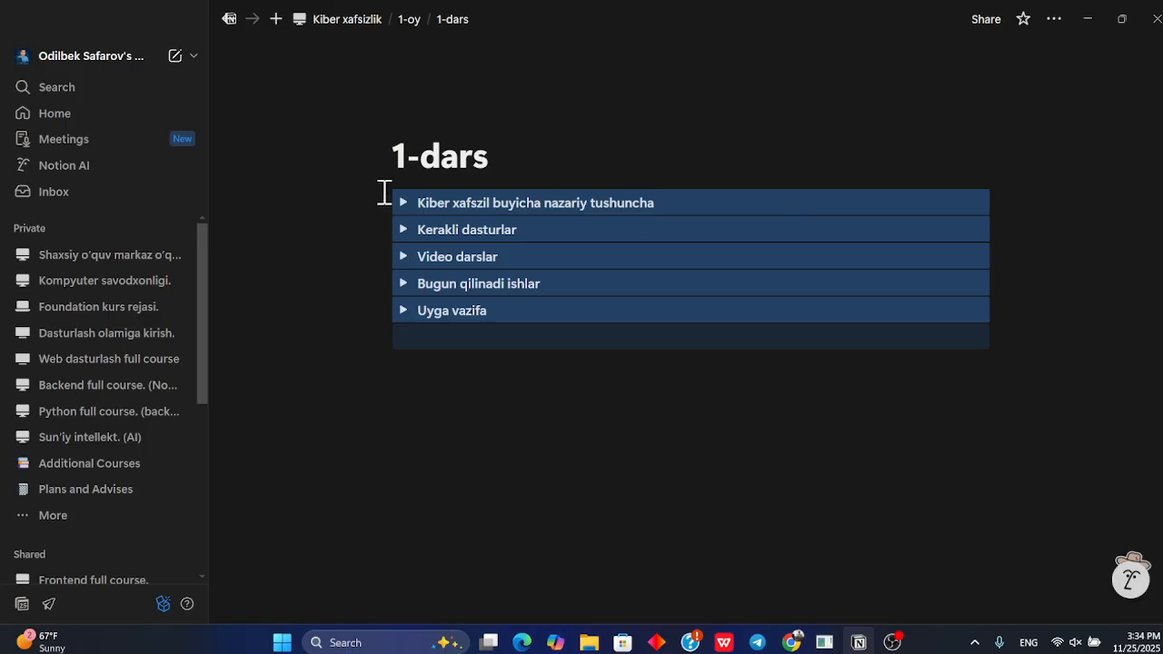
left_click(372, 198)
mouse_move(241, 129)
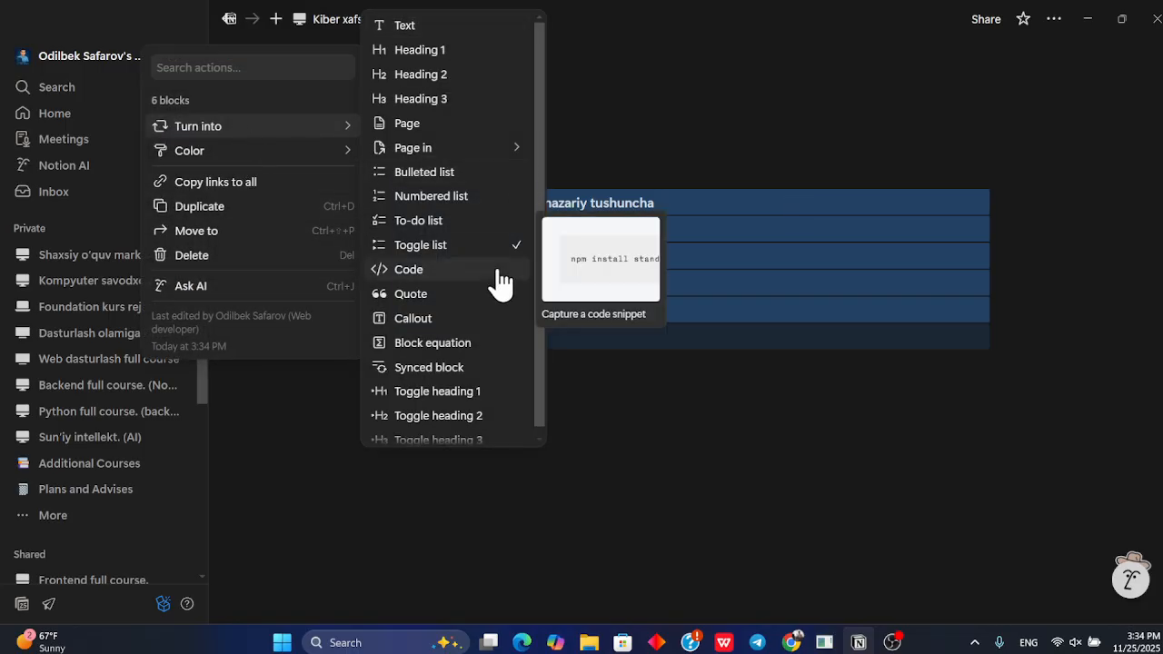
left_click(451, 406)
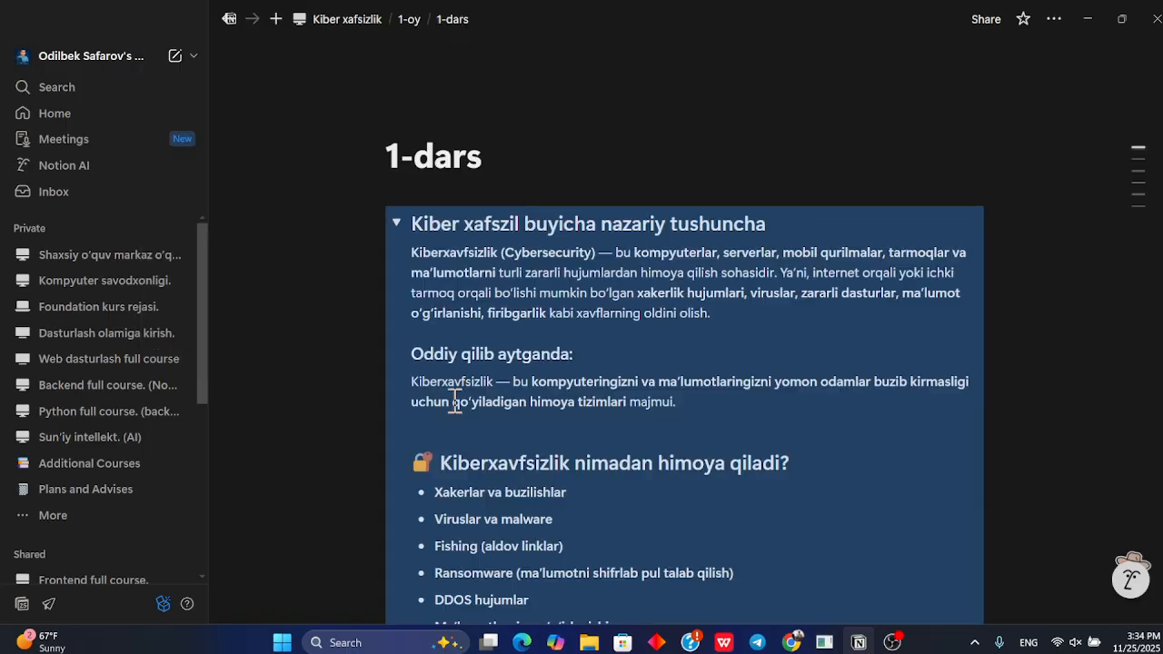
left_click(396, 224)
left_click(466, 224)
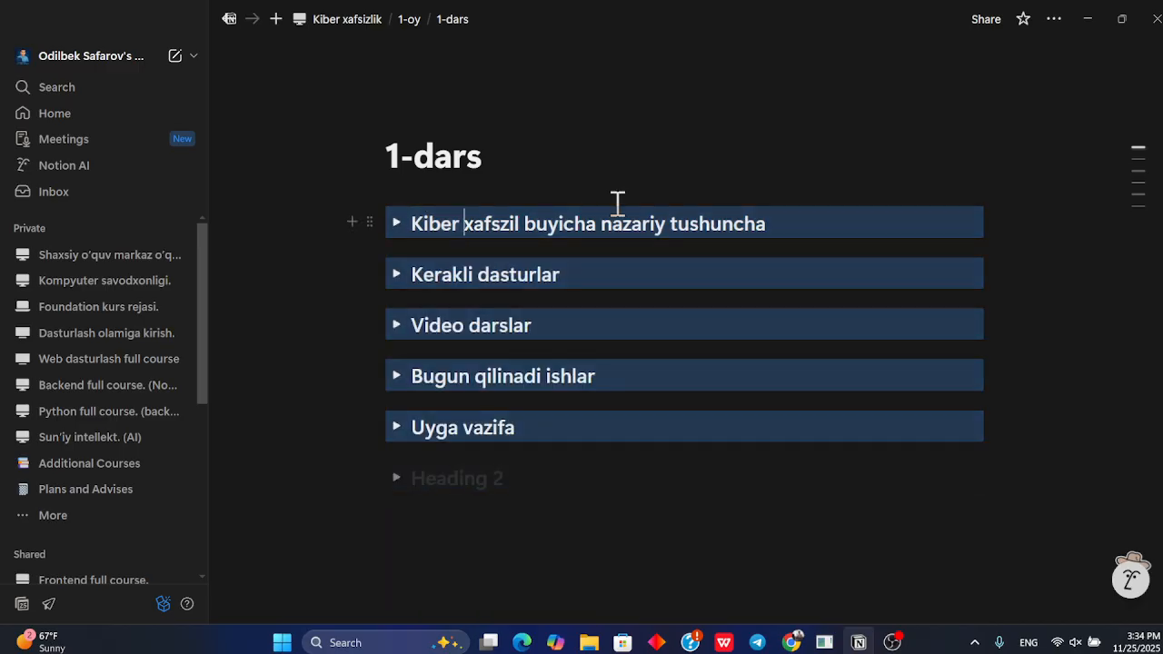
Delete the empty heading block below the toggles and reset all the toggles to the default background
left_click(525, 472)
key("BackSpace")
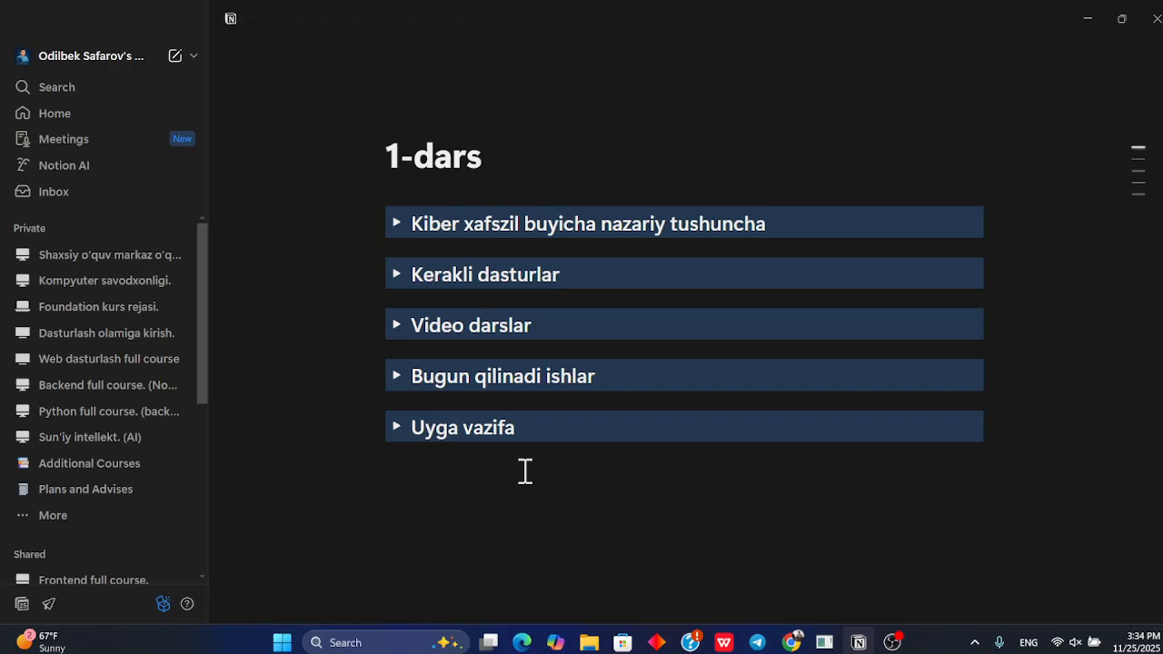
left_click_drag(1045, 436, 675, 179)
left_click(369, 221)
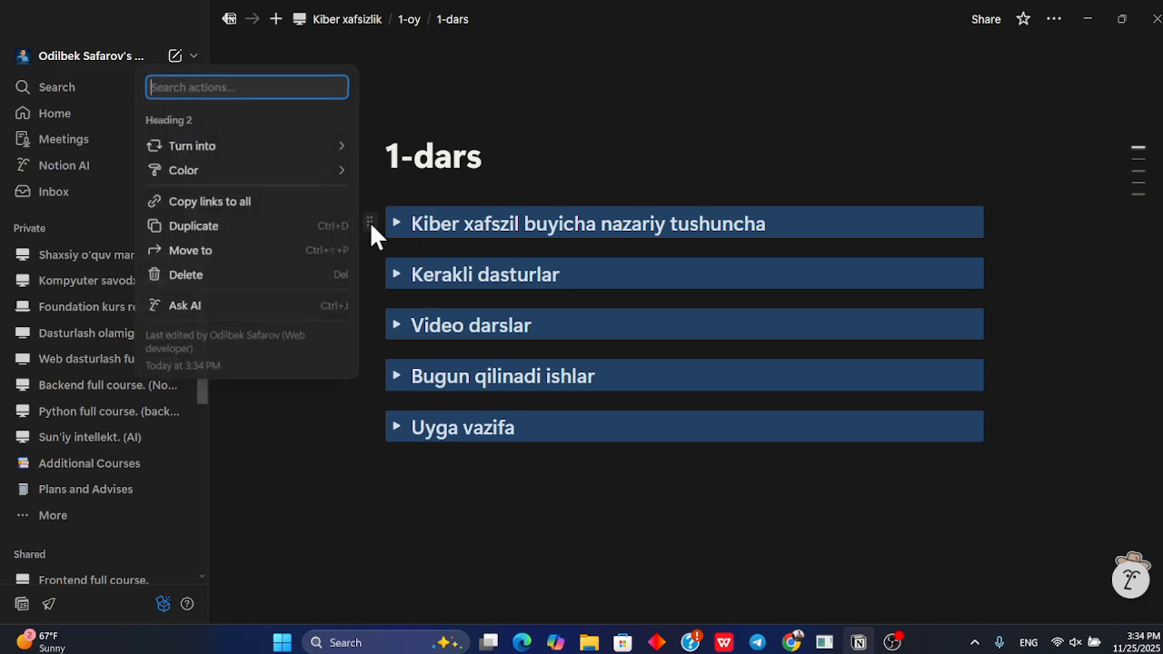
mouse_move(270, 172)
scroll(428, 307, "down", 2)
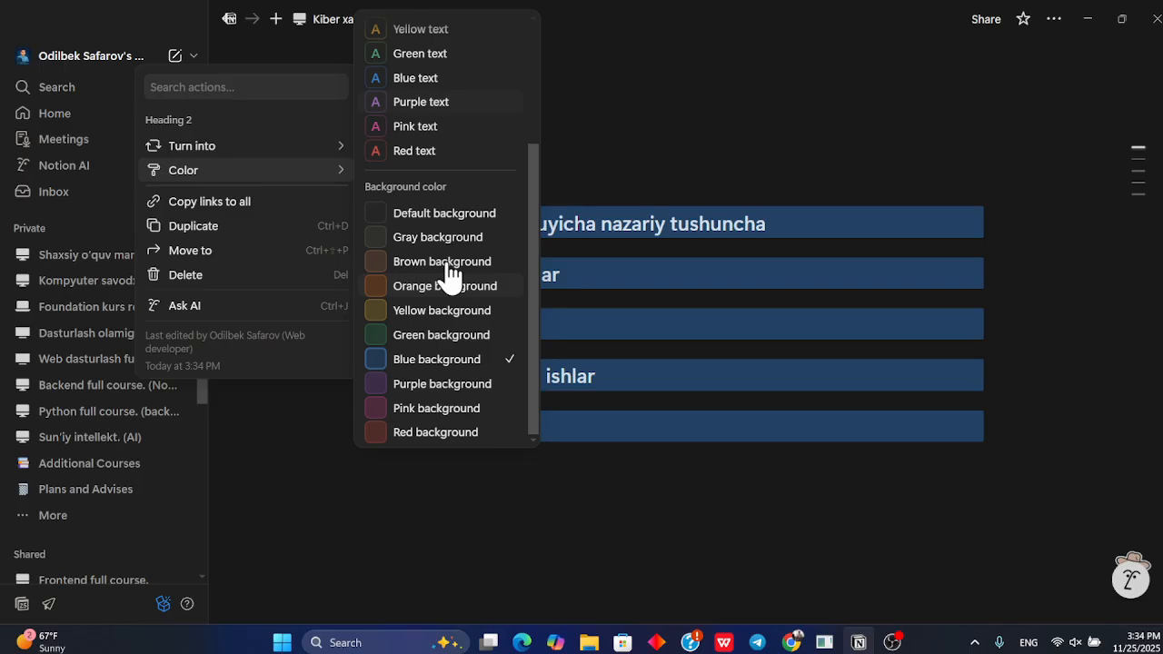
left_click(479, 218)
left_click(568, 174)
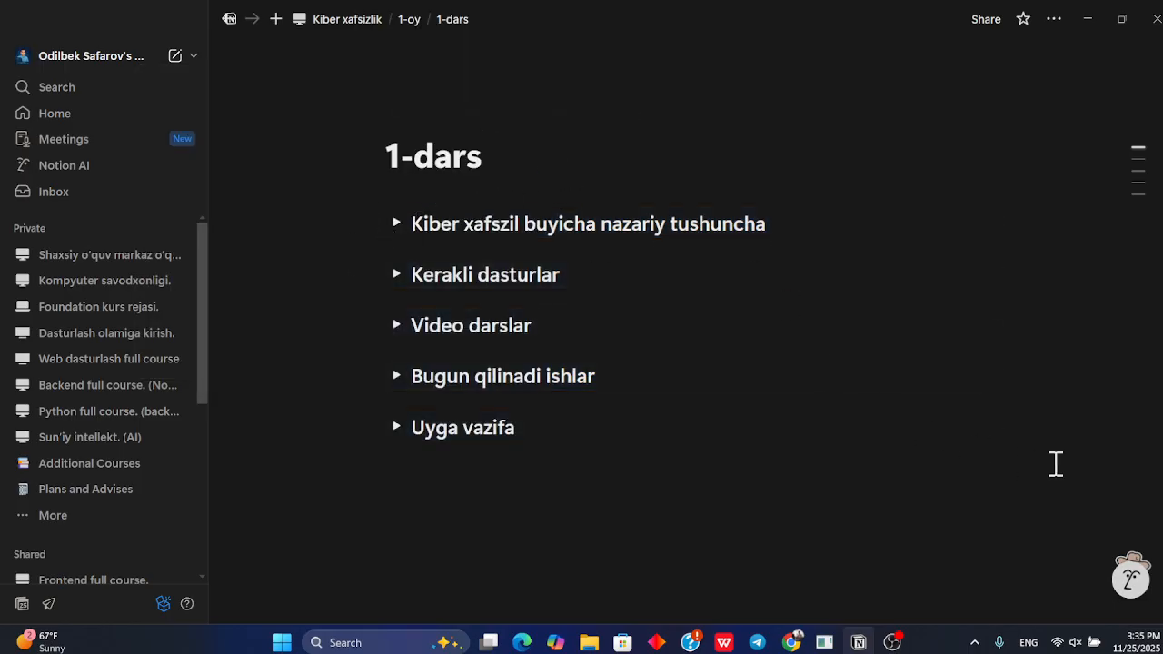
Go up to the Kiber xafsizlik course page and duplicate the 1-oy page by copying and pasting it
left_click(405, 20)
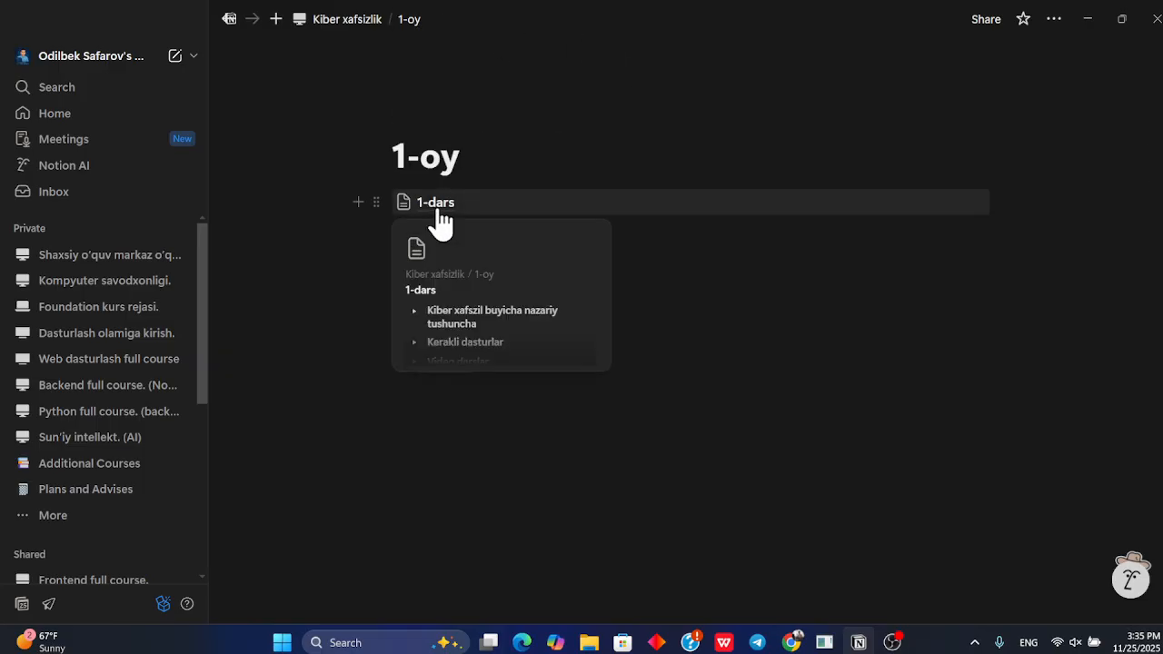
left_click(349, 20)
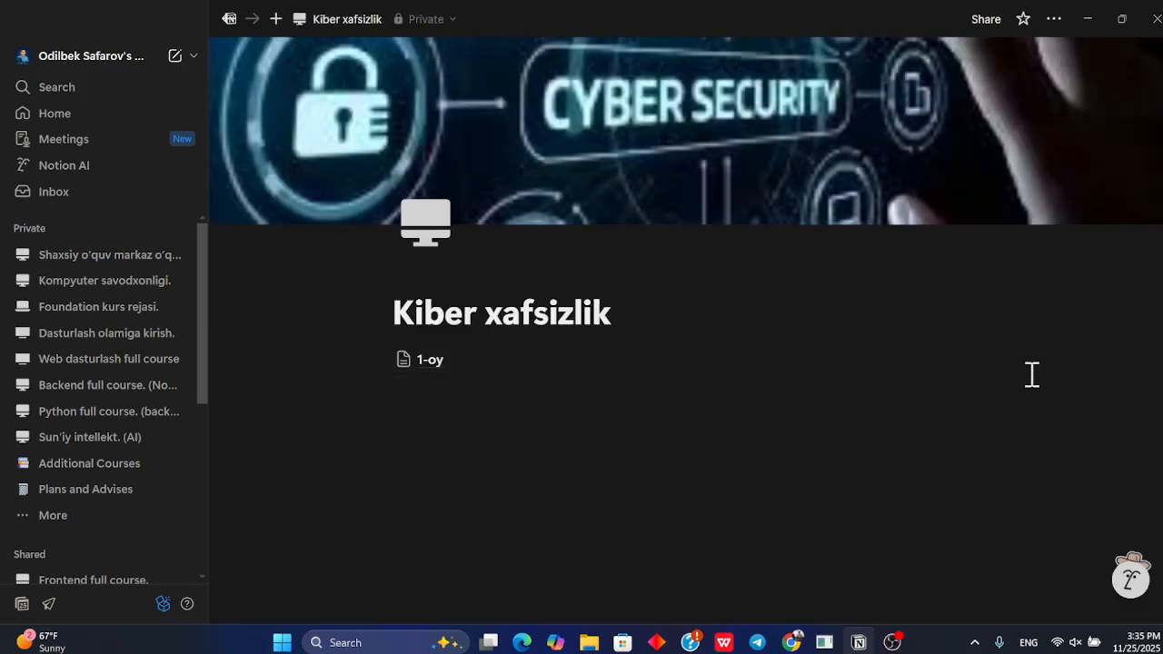
left_click_drag(1028, 358, 849, 370)
key("ctrl+c")
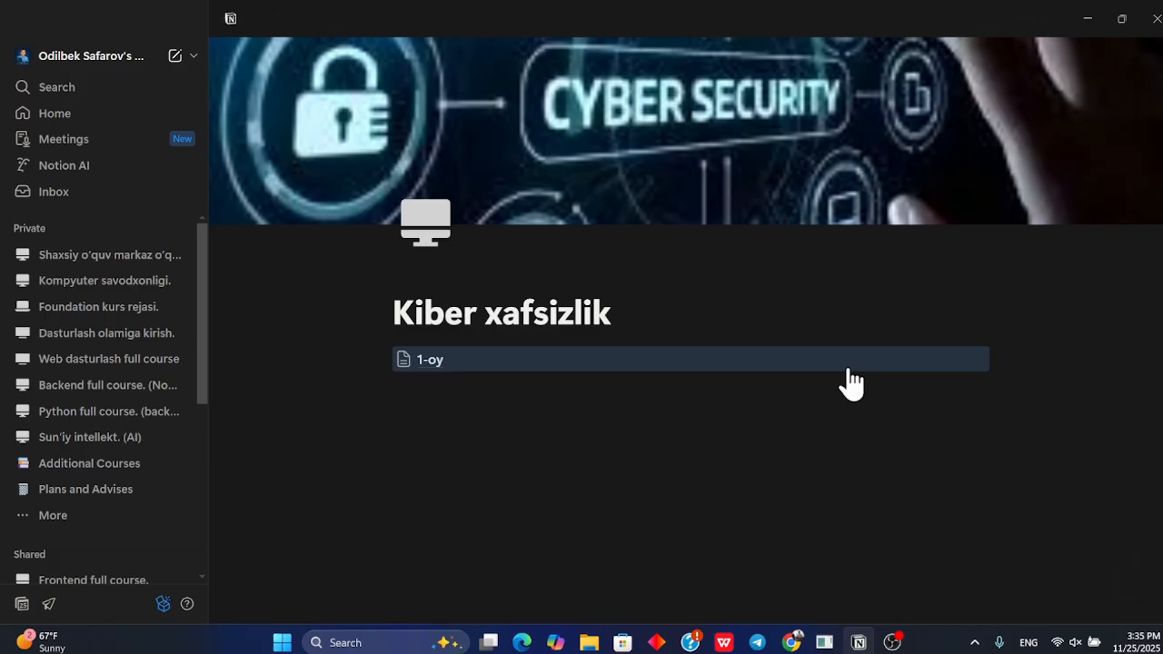
key("ctrl+v")
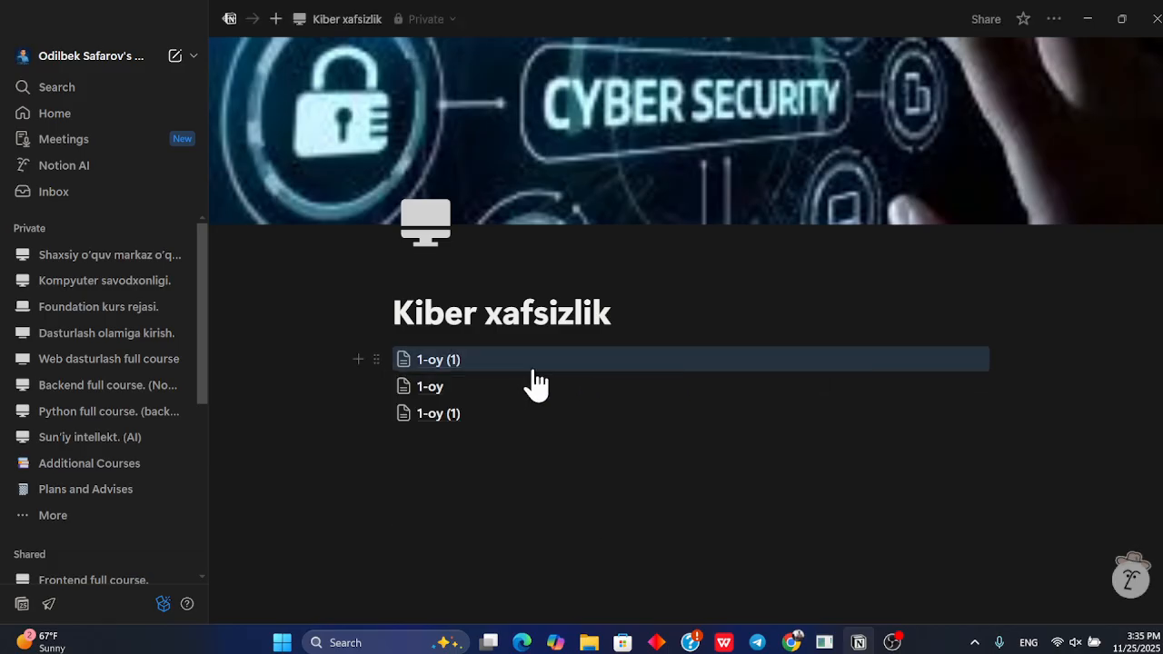
Rename the second month page as 2-oy
left_click(488, 387)
key("Left")
key("Left")
key("Left")
key("BackSpace")
type("2")
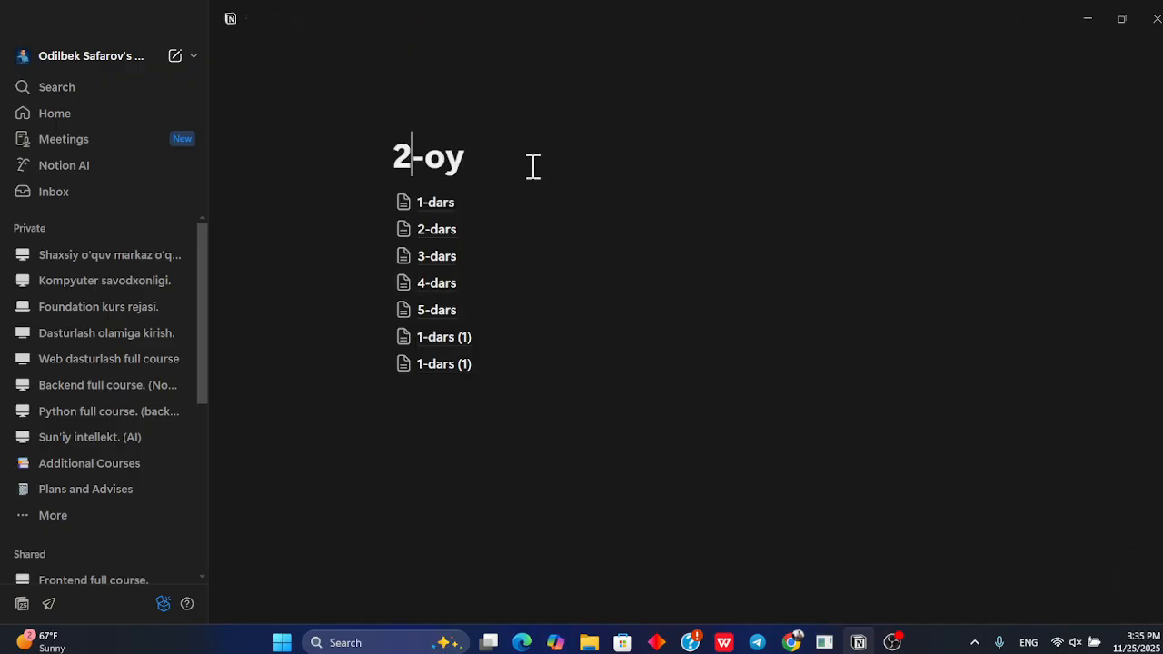
Rename the third month page as 3-oy
left_click(359, 19)
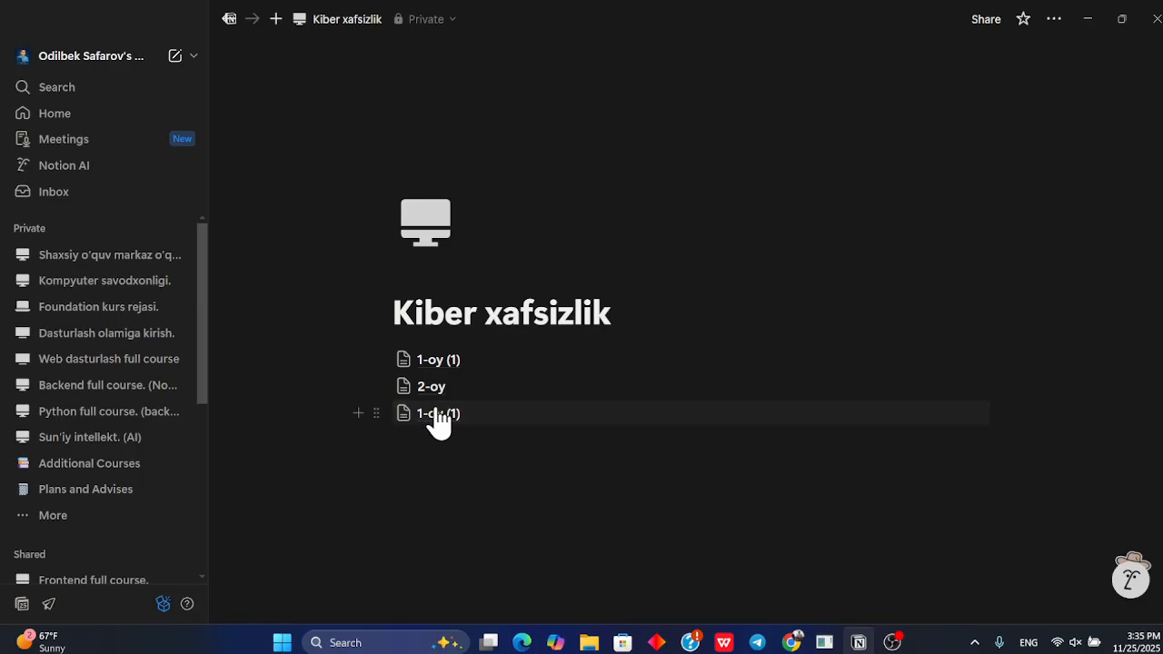
left_click(439, 418)
key("BackSpace")
key("BackSpace")
key("BackSpace")
key("BackSpace")
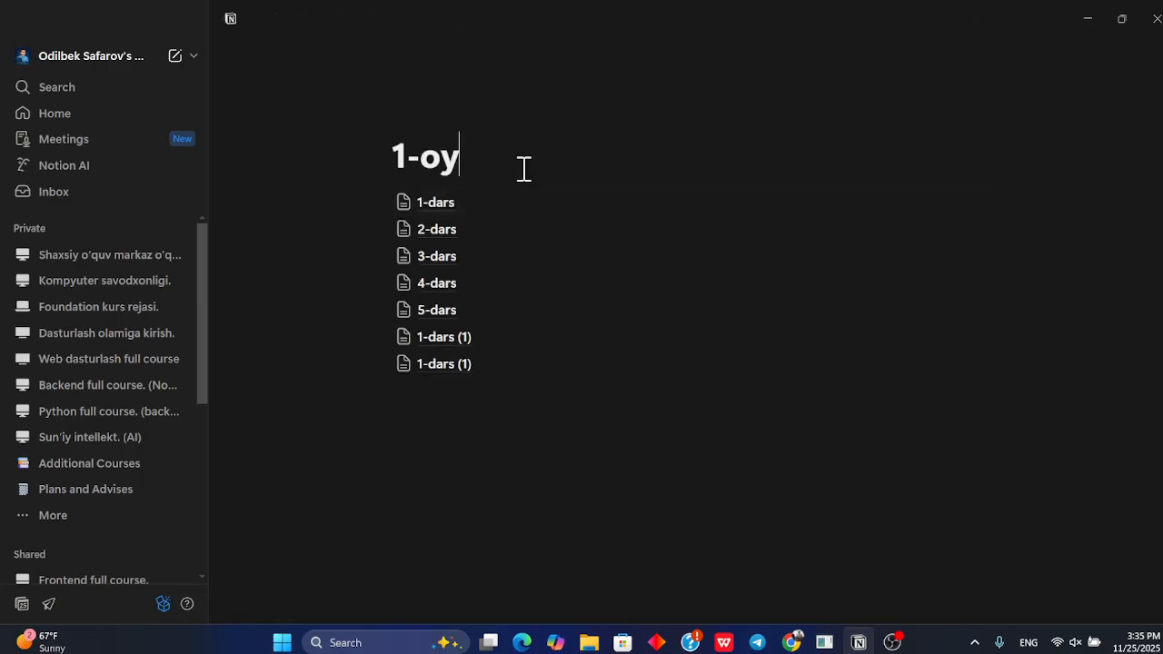
key("Down")
key("Left")
key("Left")
key("BackSpace")
type("3")
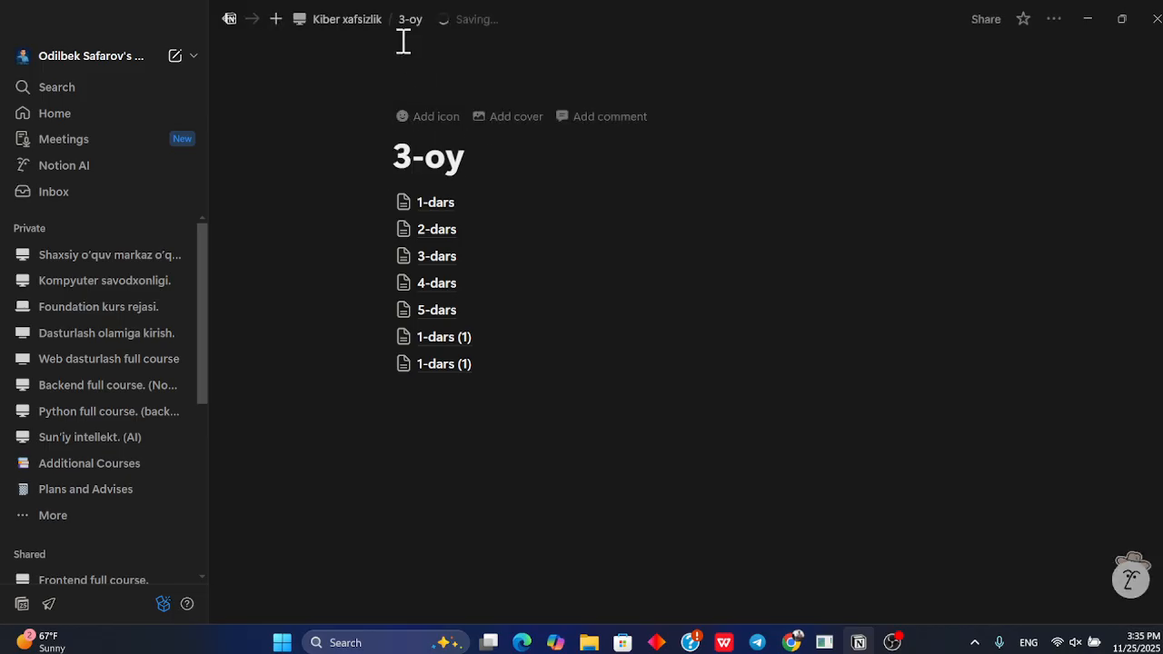
Rename the first month page copy as 1-oy
left_click(350, 20)
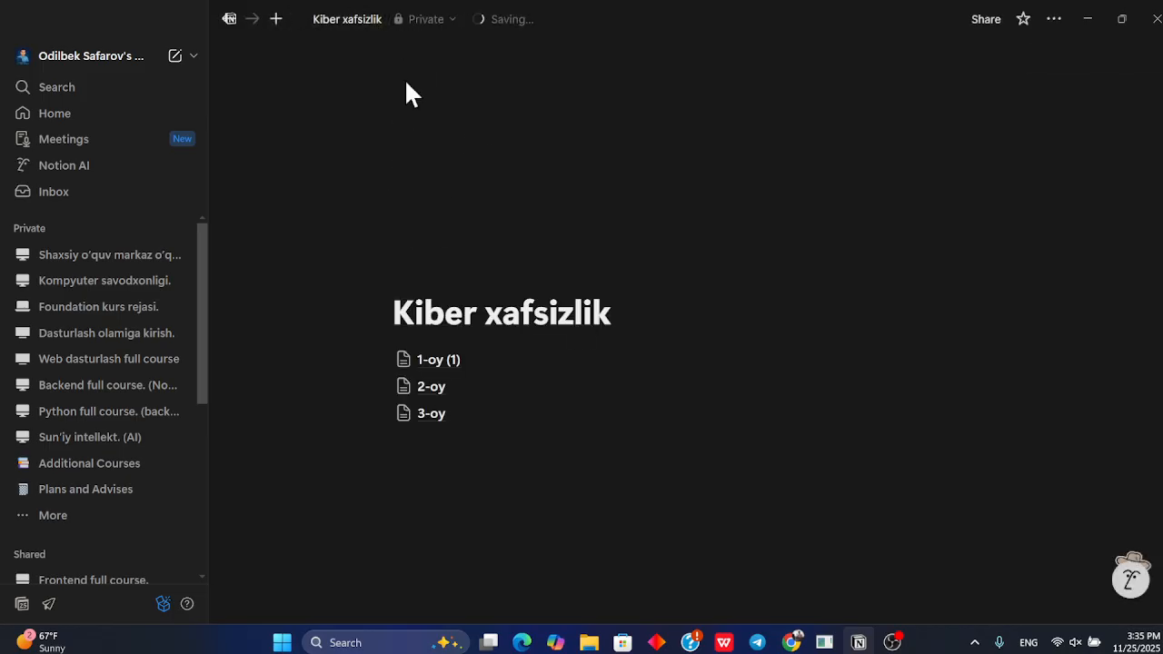
left_click(461, 364)
left_click(547, 153)
key("BackSpace")
key("BackSpace")
key("BackSpace")
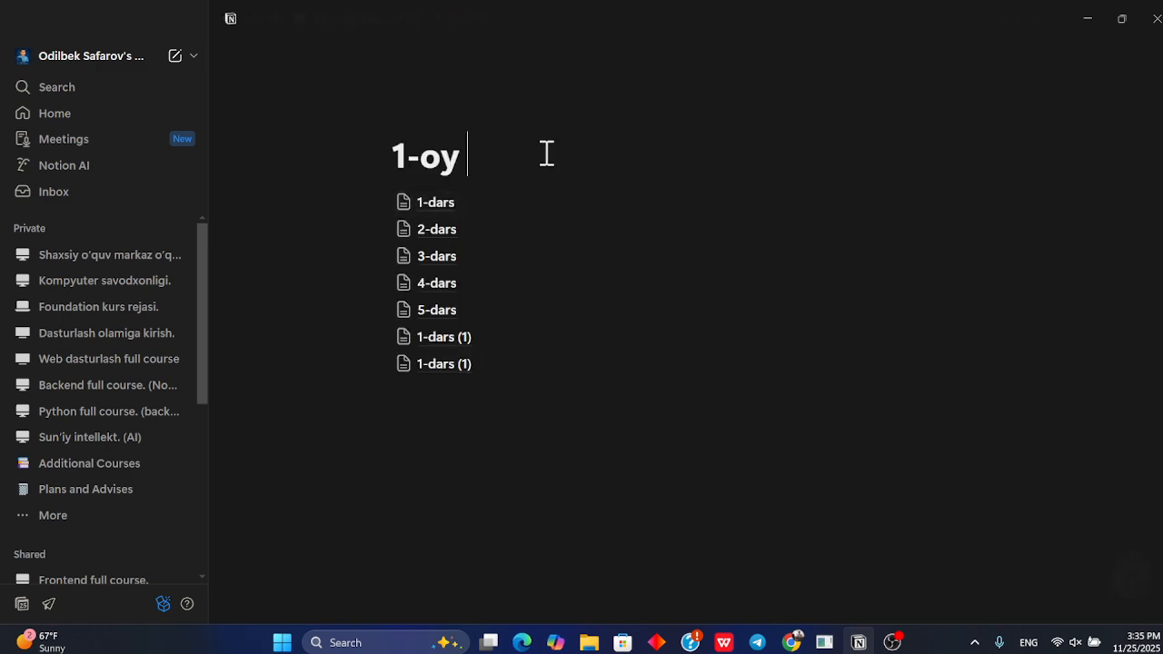
Check the 3-oy and 1-oy pages and open the 1-dars lesson
left_click(364, 21)
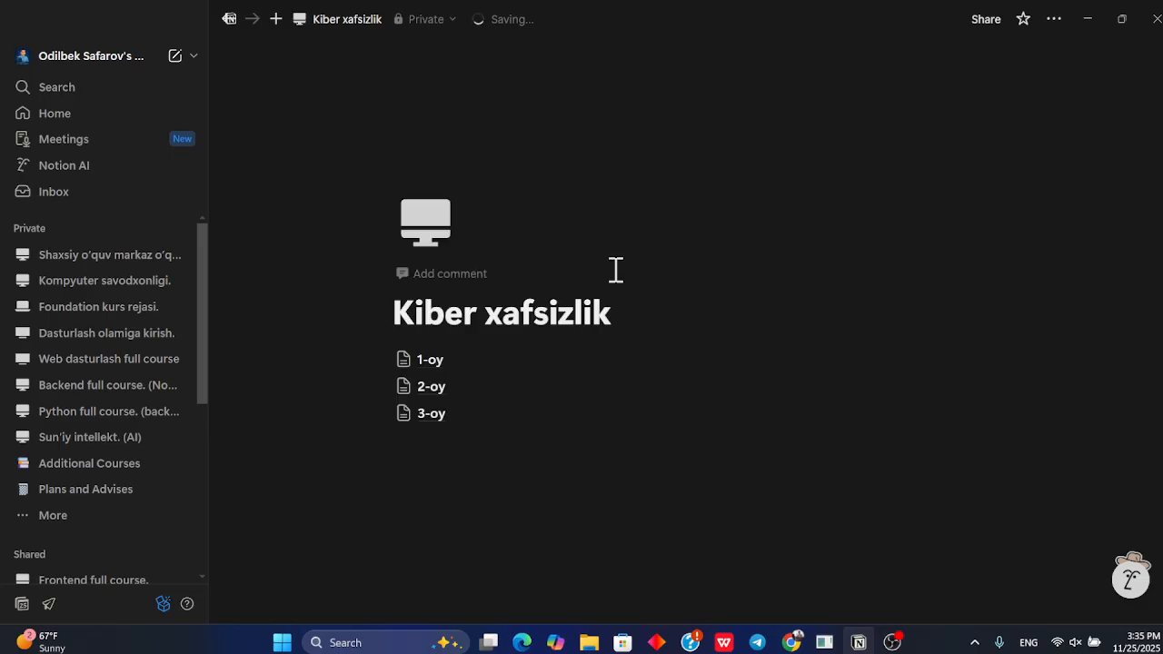
left_click(471, 415)
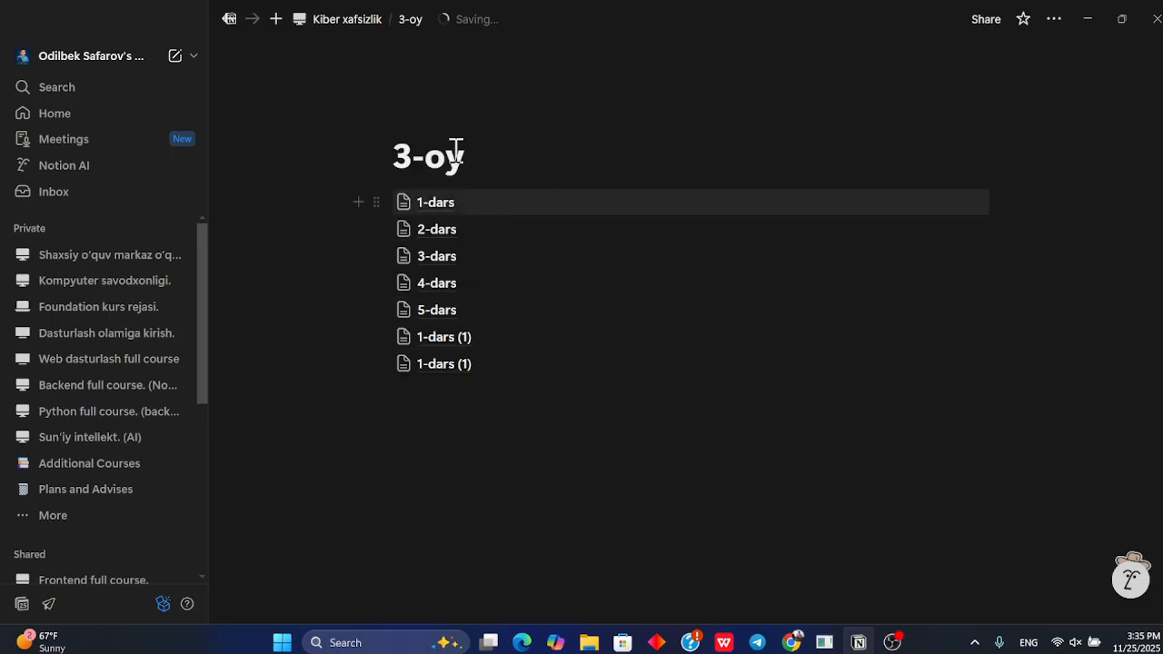
left_click(377, 20)
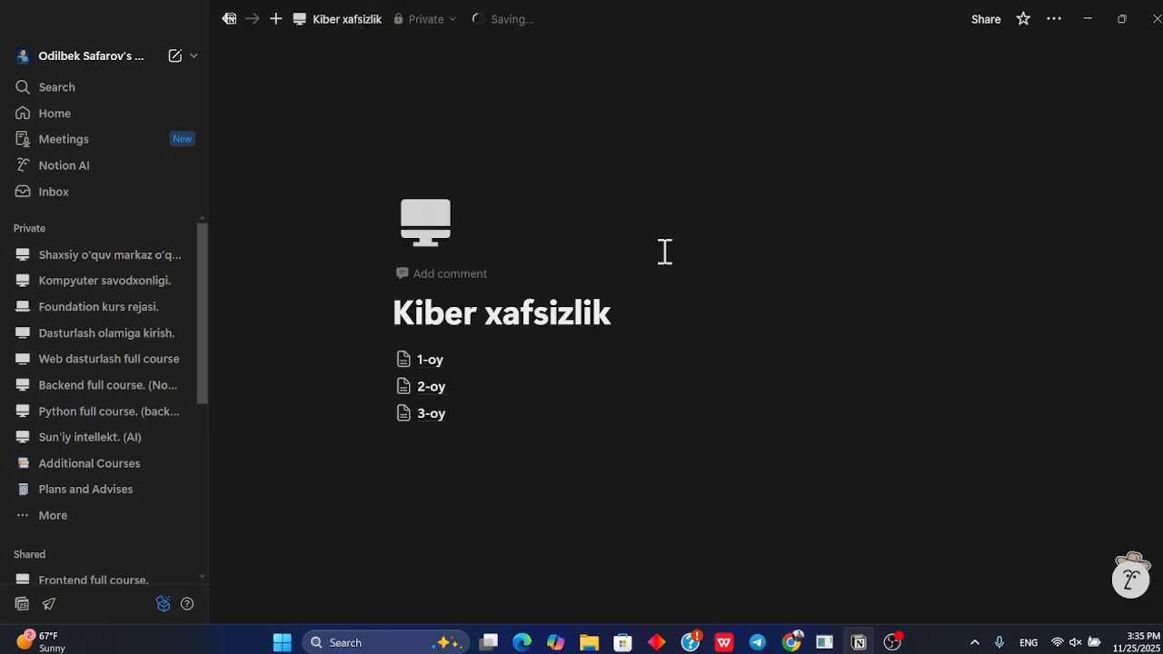
left_click(473, 361)
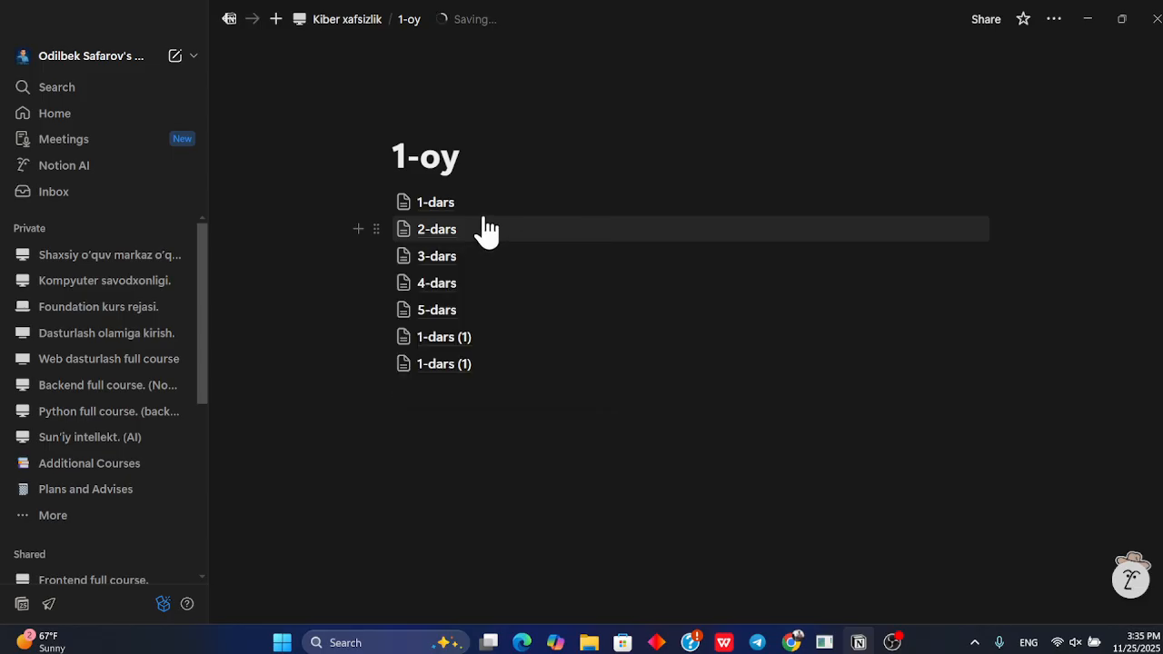
left_click(478, 206)
left_click(371, 223)
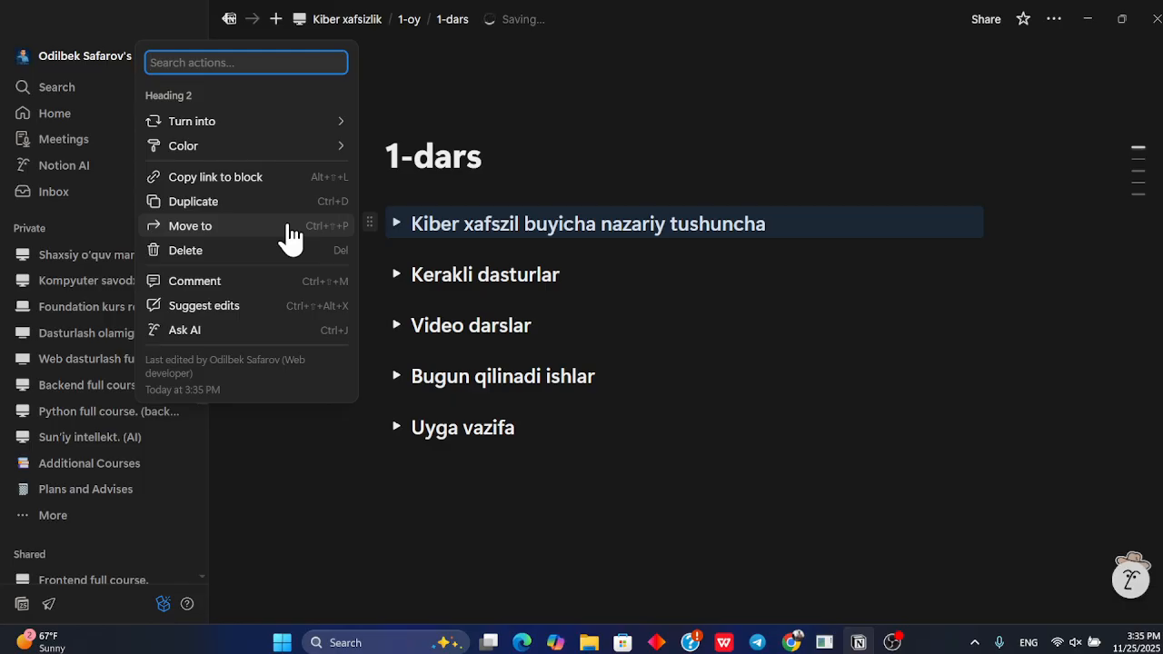
left_click(233, 222)
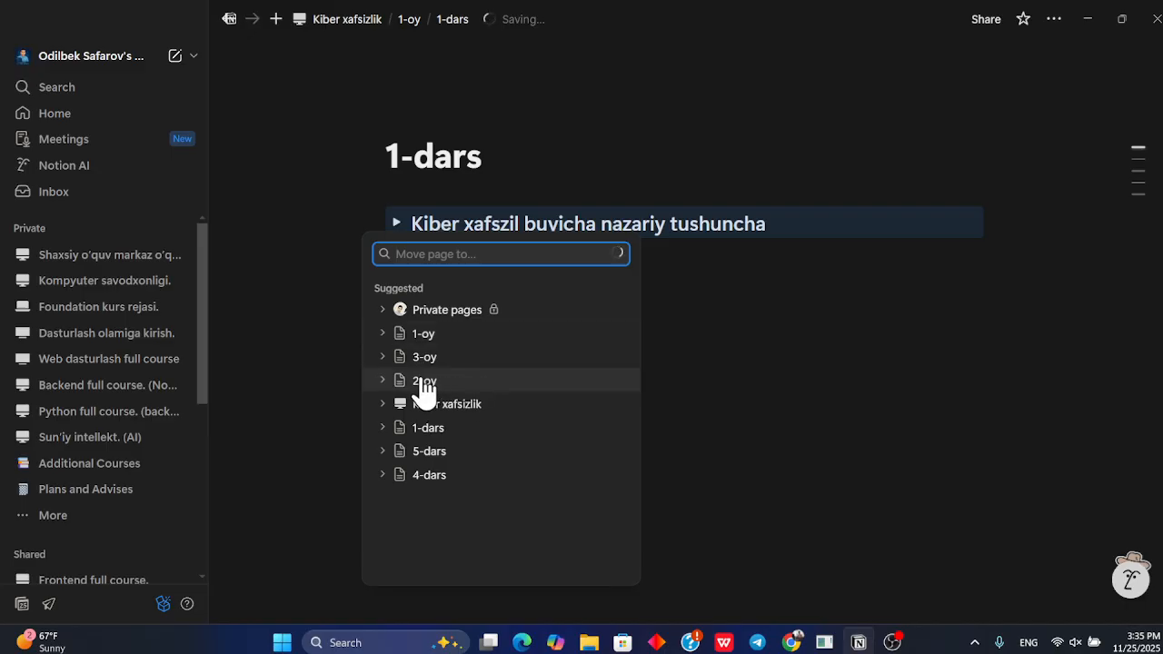
left_click(383, 334)
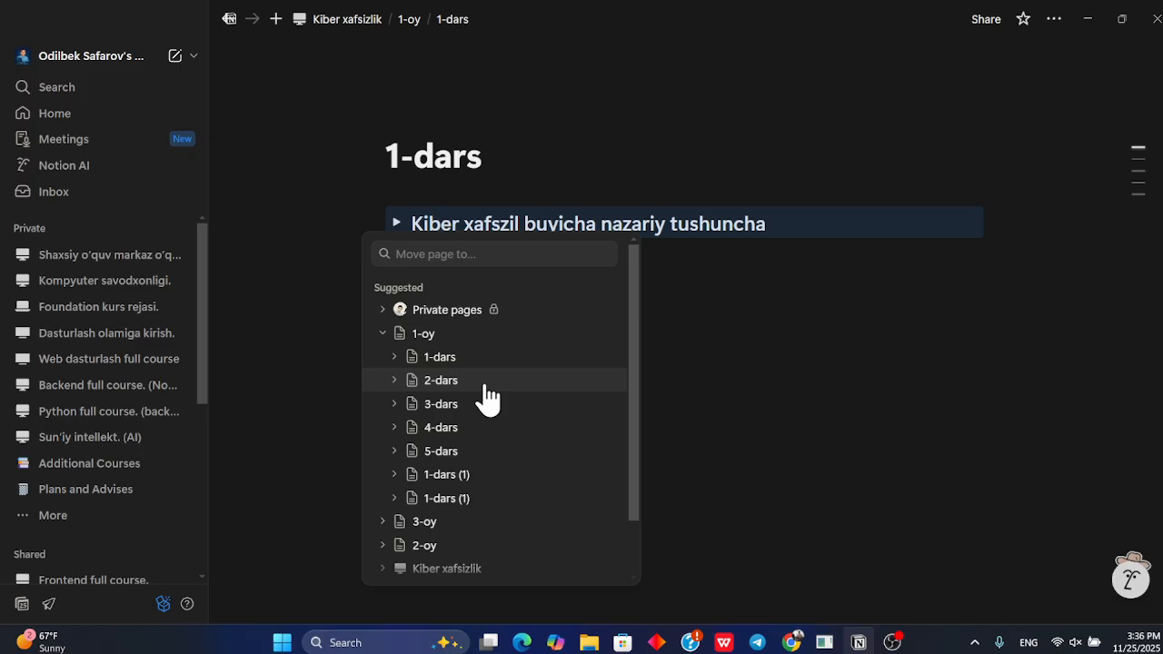
left_click(706, 269)
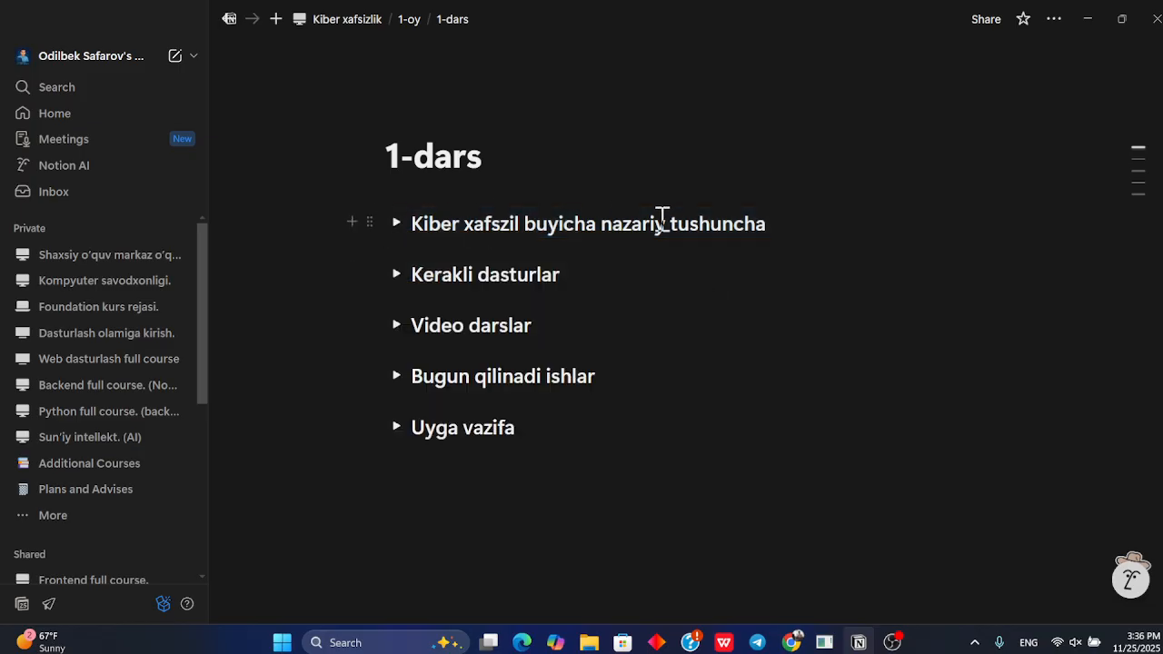
Try asking AI about the first toggle: "shu ma'lumotlar tug'rimi? yoki menga yaxshiroq yozib o'zgart"
left_click(368, 221)
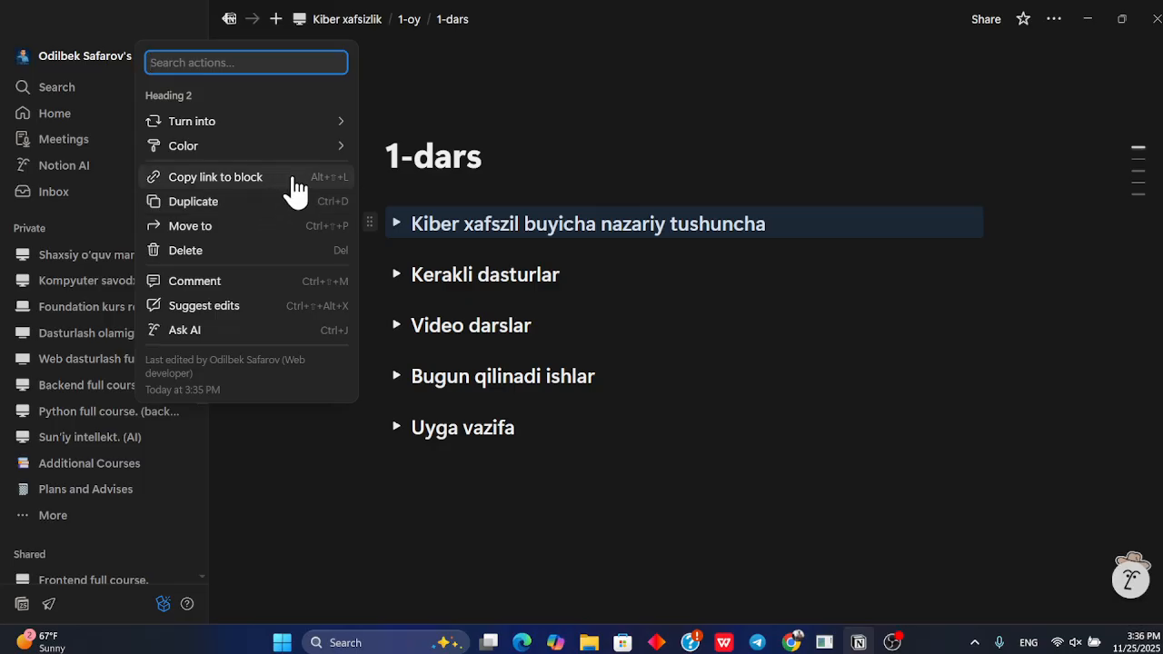
left_click(224, 333)
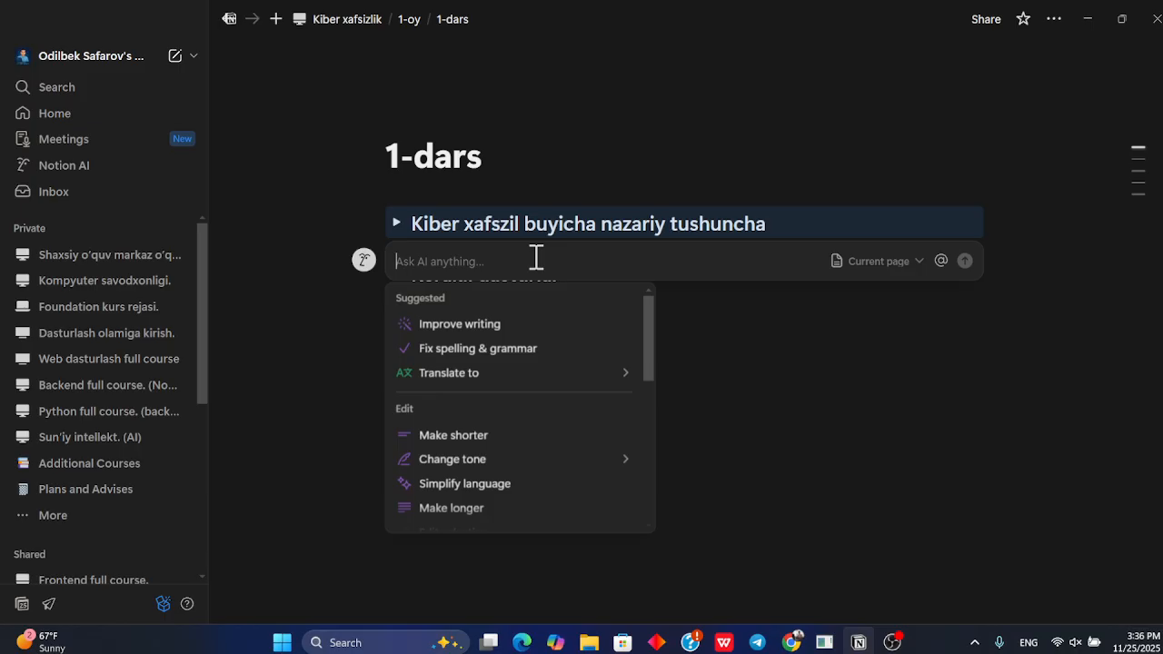
type("shu ma'lumotlar tug'rimi? yoki menga yaxshiroq yozib o'zgartirib berad")
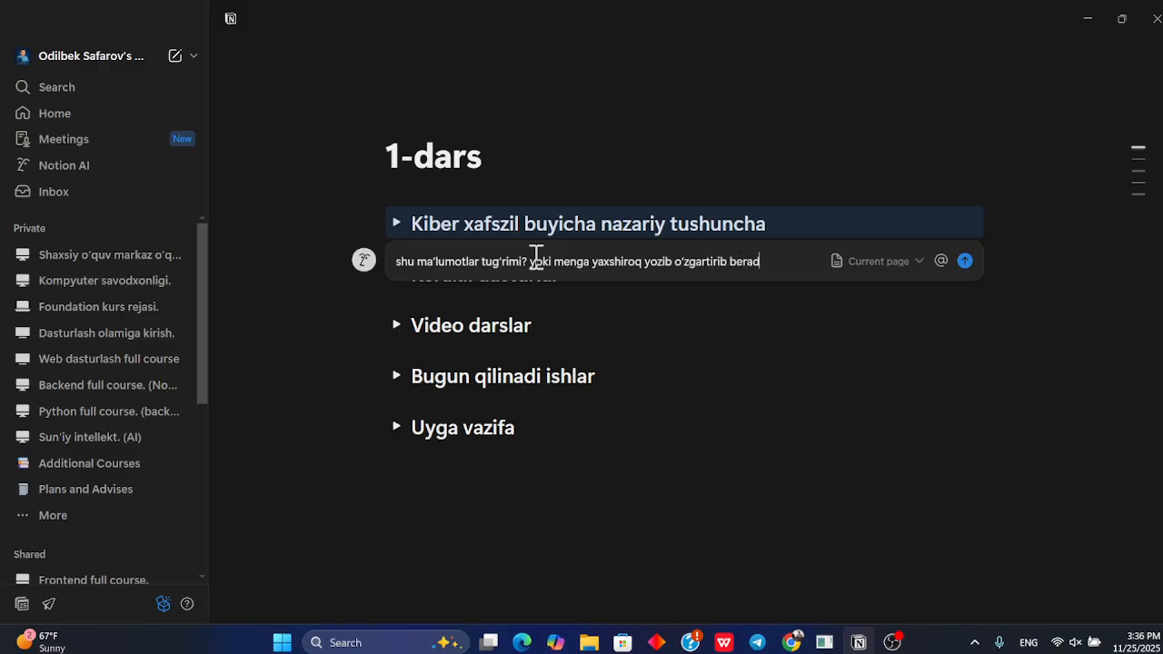
key("Return")
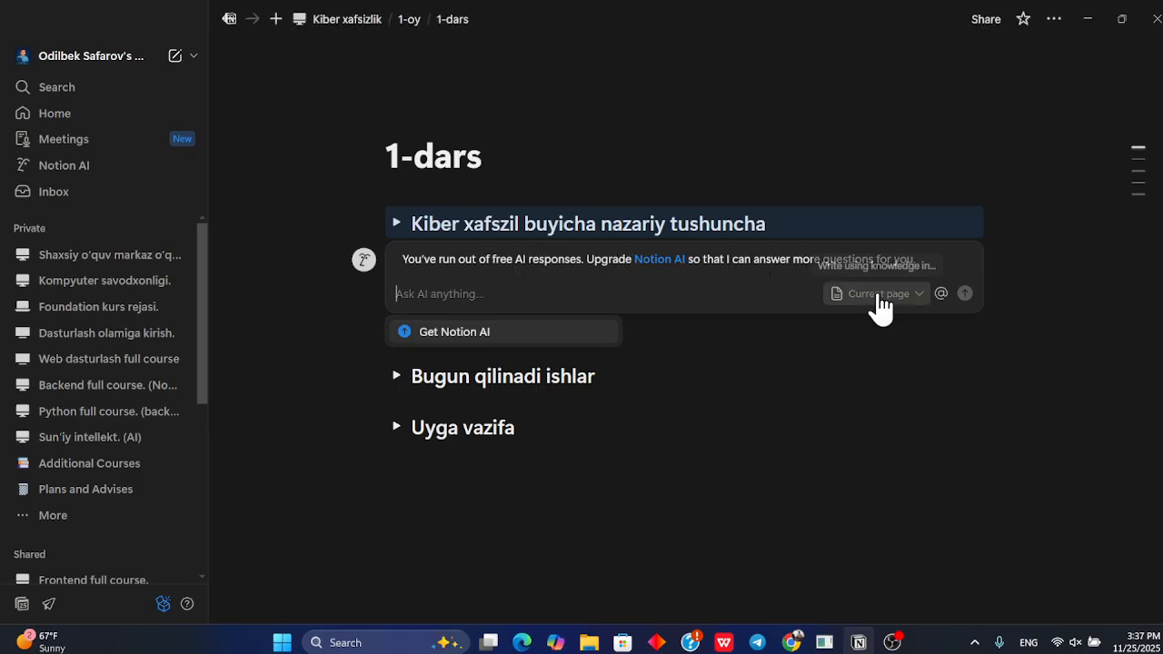
Expand the first toggle to review its theory content, then collapse it again
left_click(397, 224)
scroll(593, 291, "down", 2)
scroll(592, 291, "down", 7)
scroll(592, 291, "up", 9)
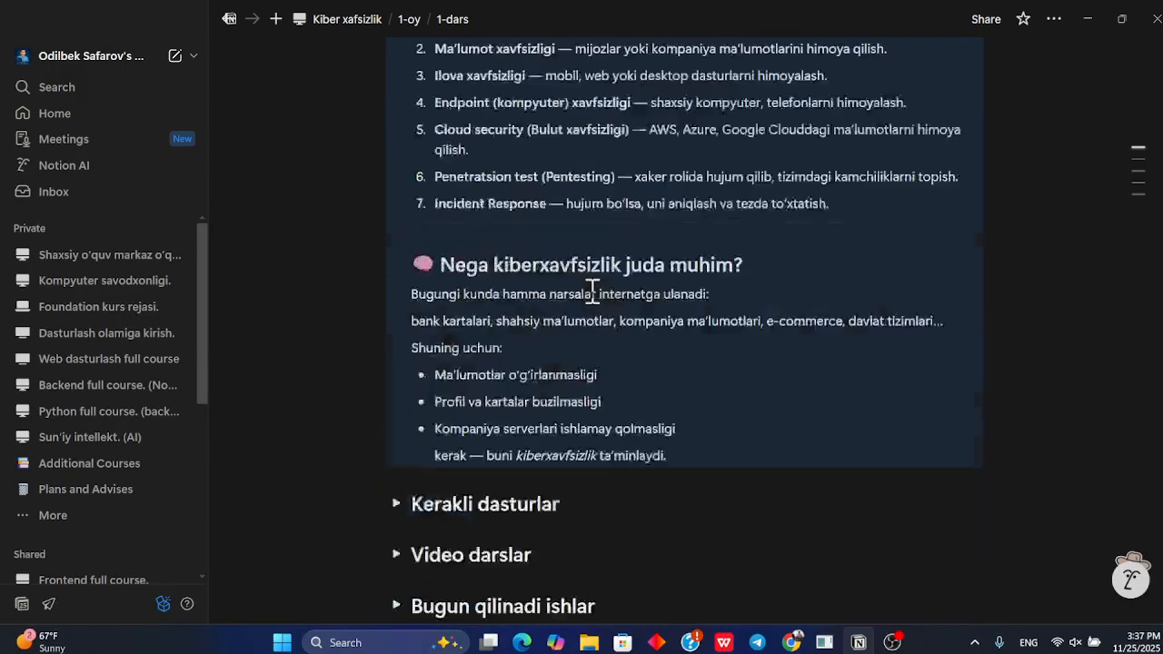
left_click(397, 223)
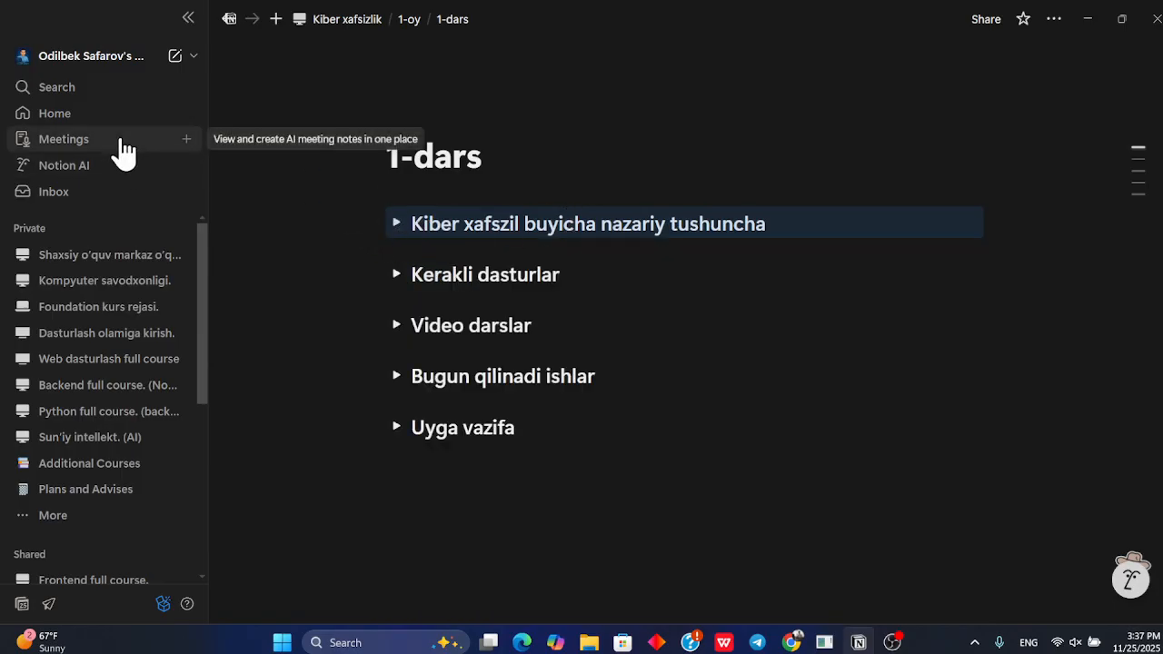
scroll(132, 389, "down", 4)
scroll(130, 390, "up", 4)
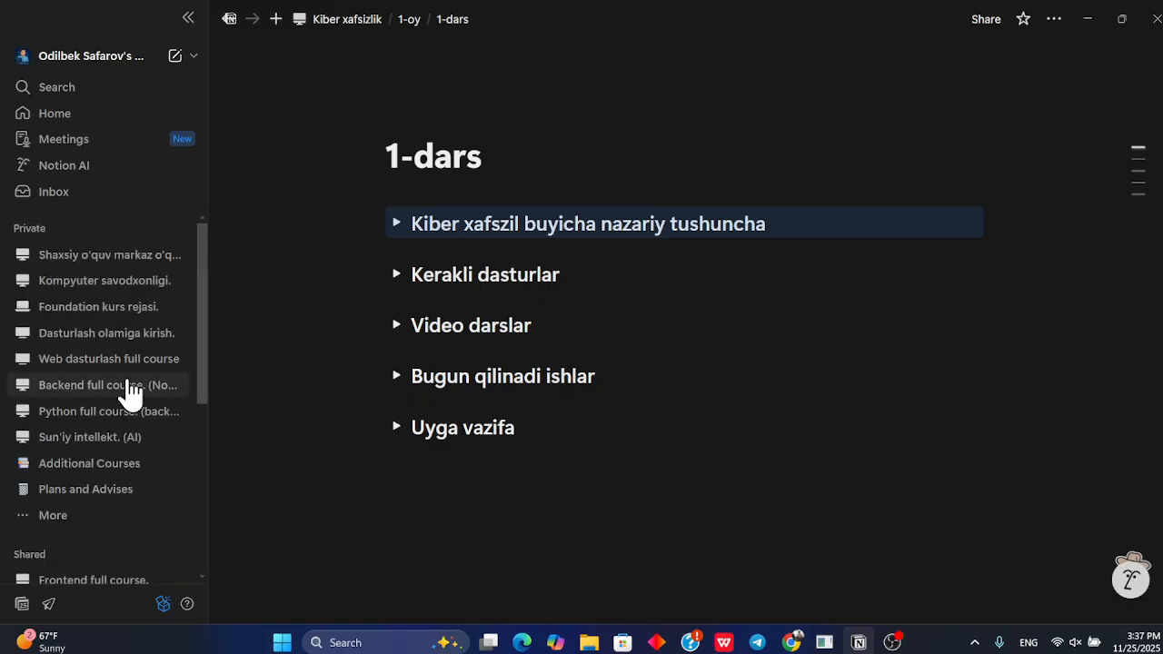
scroll(90, 417, "down", 1)
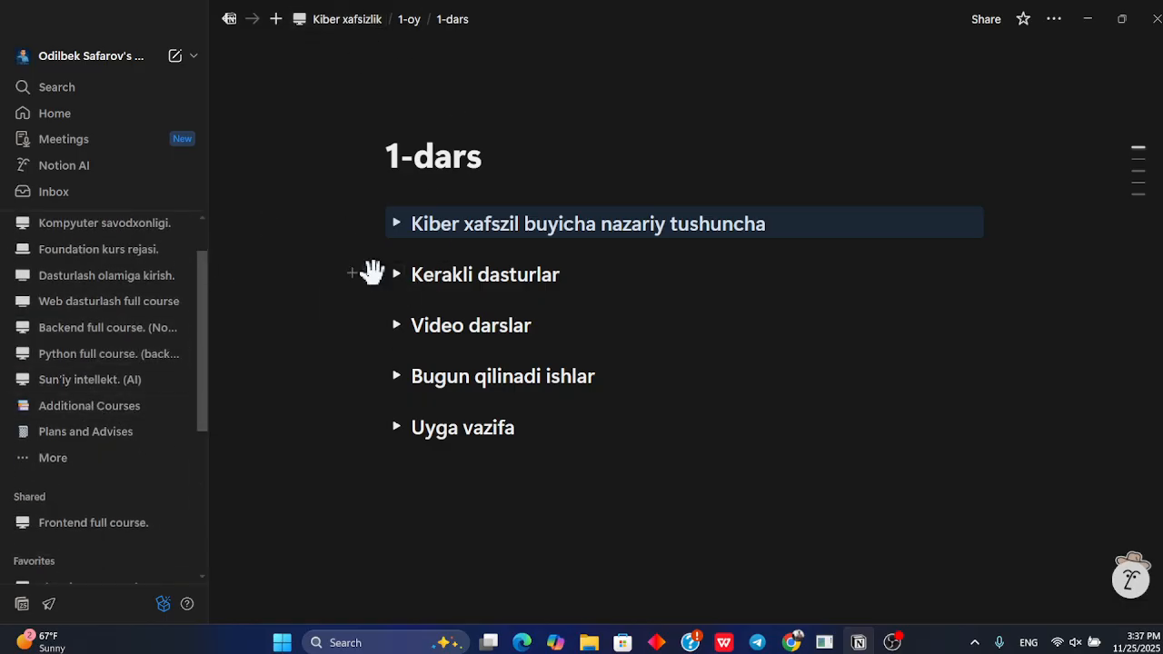
Switch to the browser and review the published 2-dars Notion lesson page
key("alt+Tab")
left_click(223, 14)
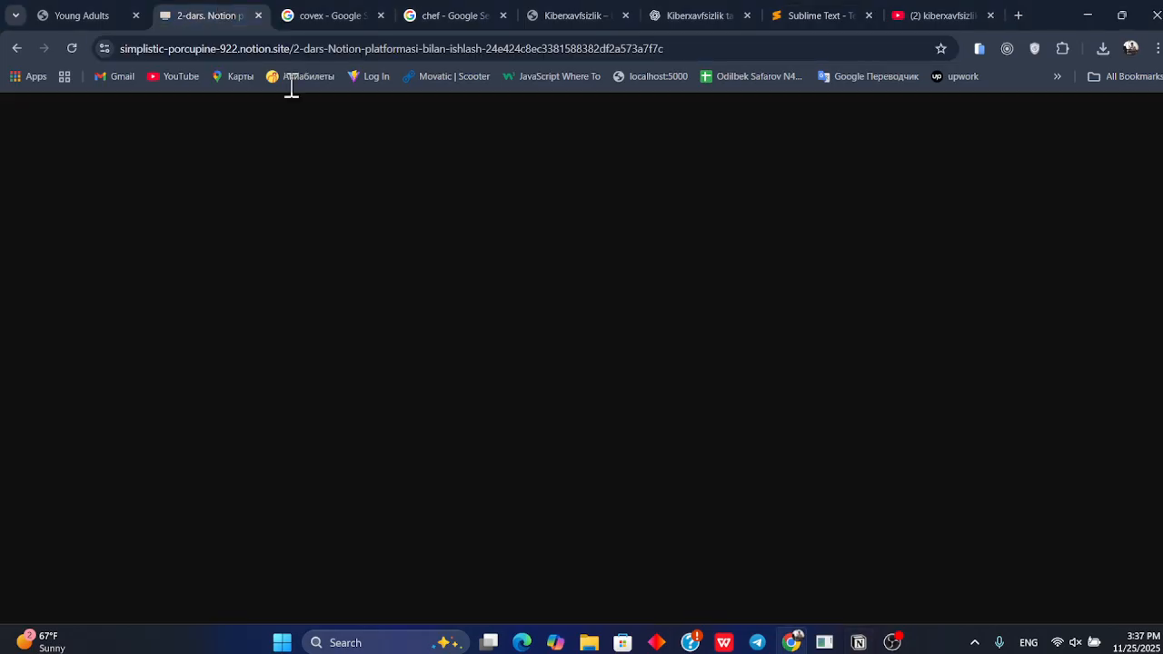
scroll(420, 302, "down", 1)
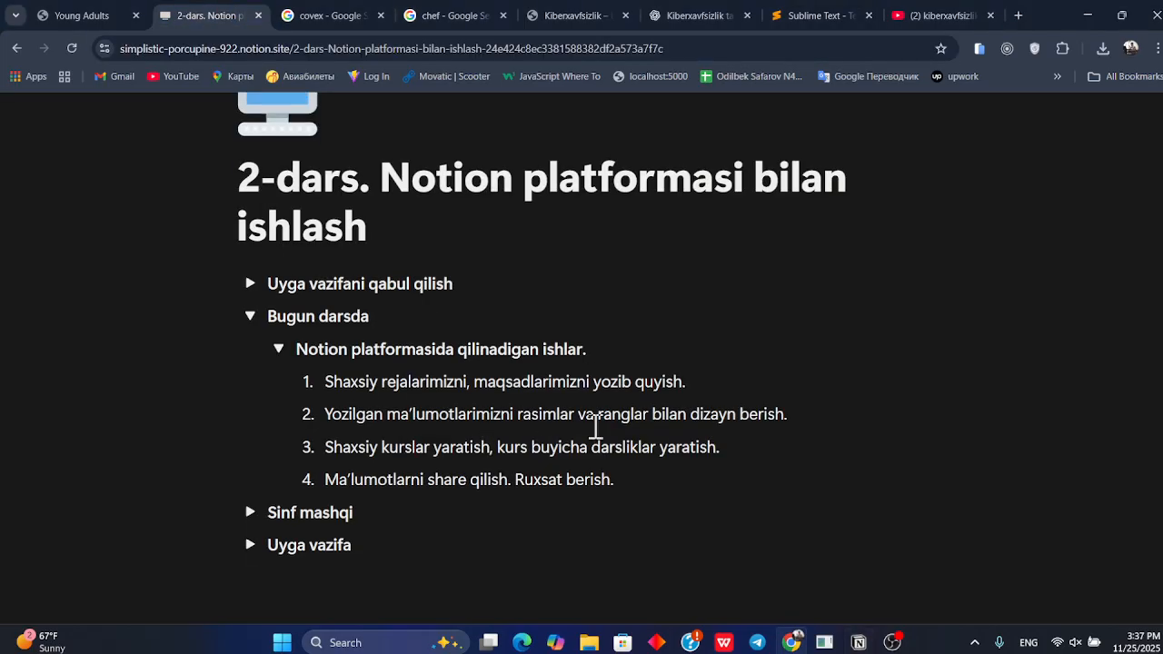
Switch back to the 1-dars page and publish it to the web
key("alt+Tab")
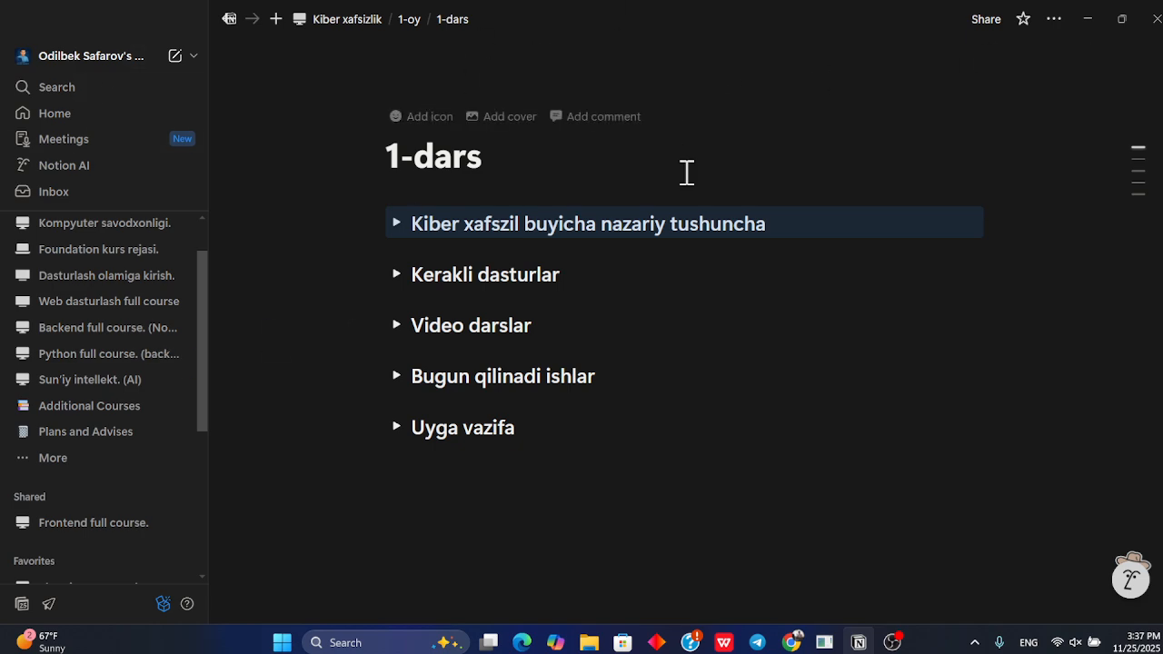
left_click(993, 27)
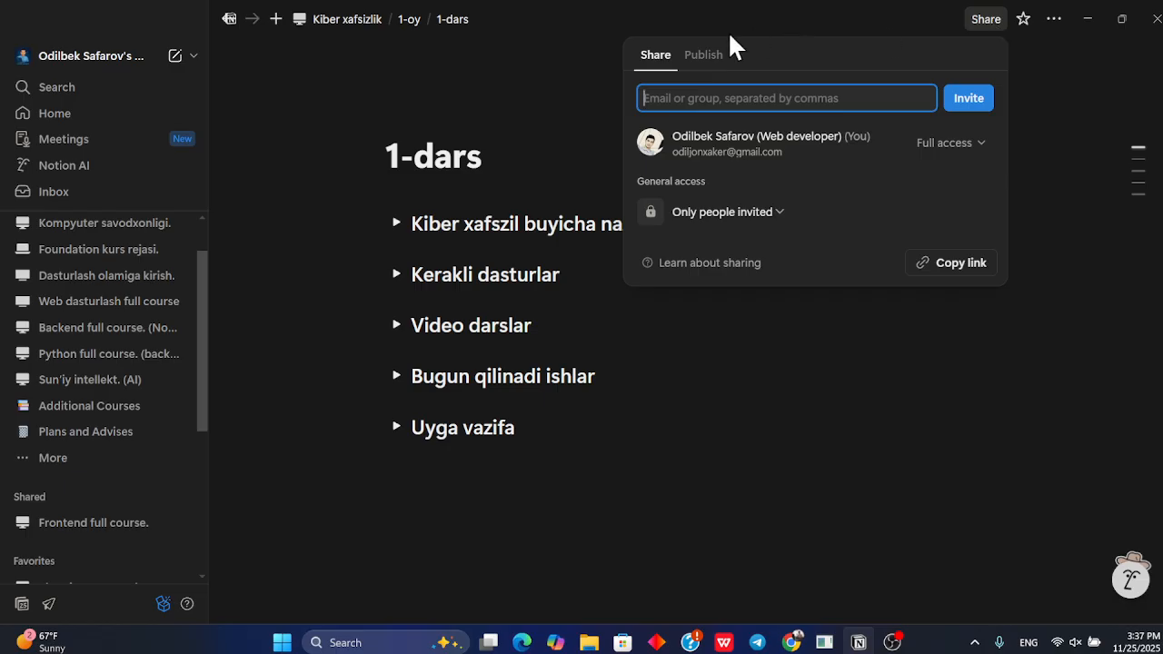
left_click(697, 57)
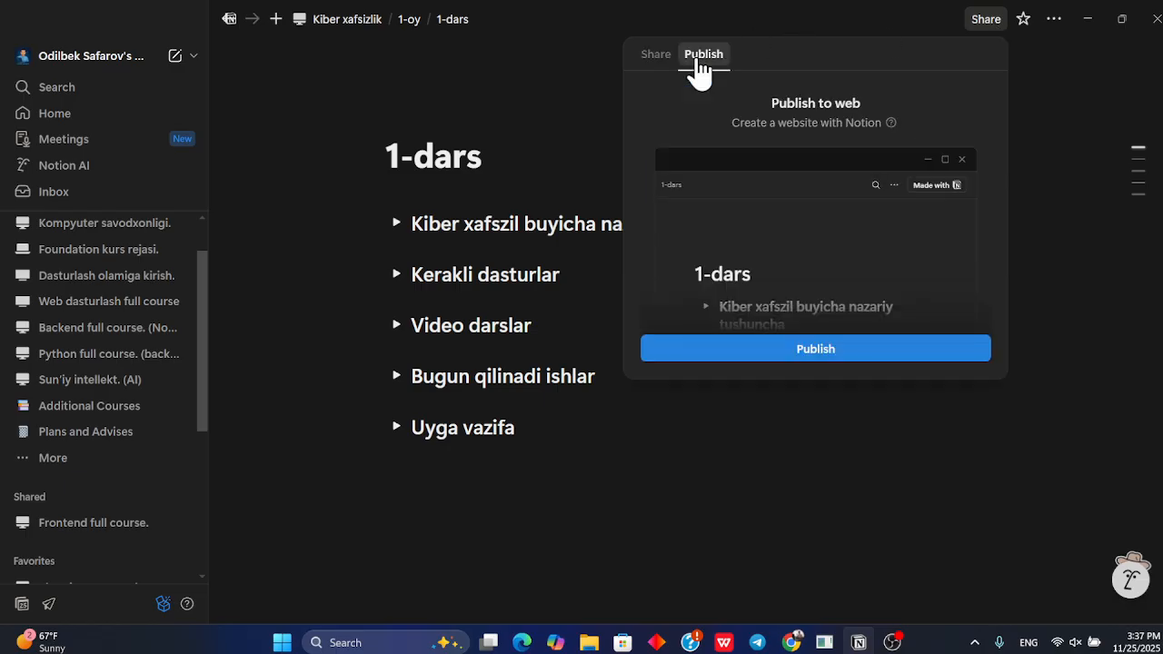
left_click(828, 357)
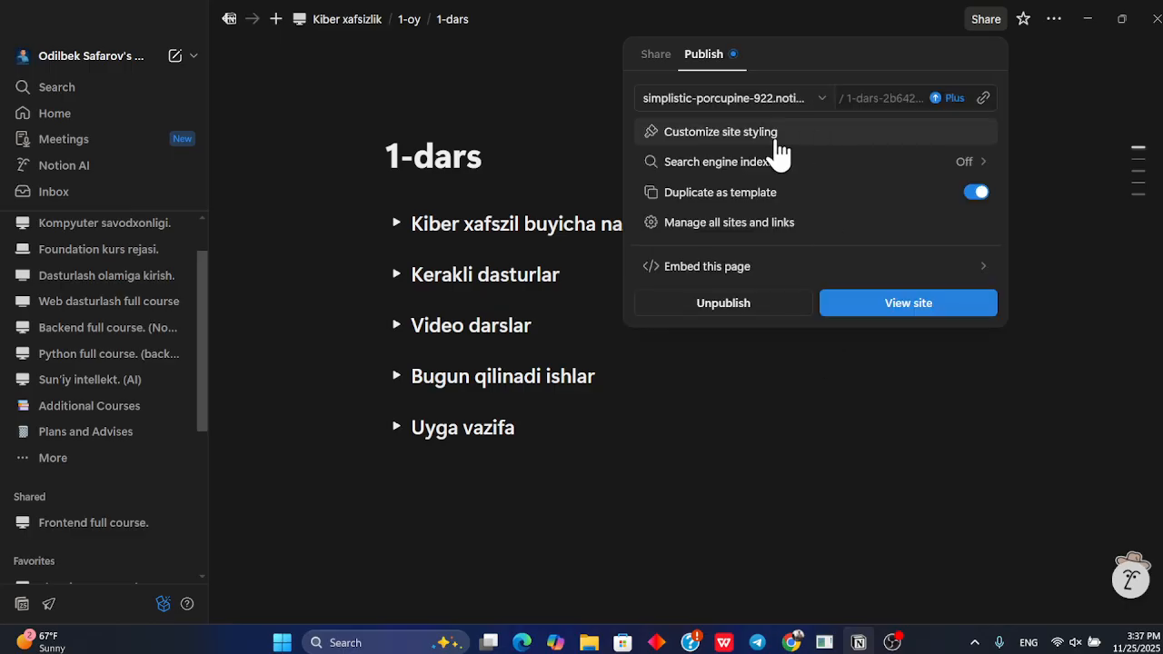
Copy the link of the published 1-dars page
left_click(769, 98)
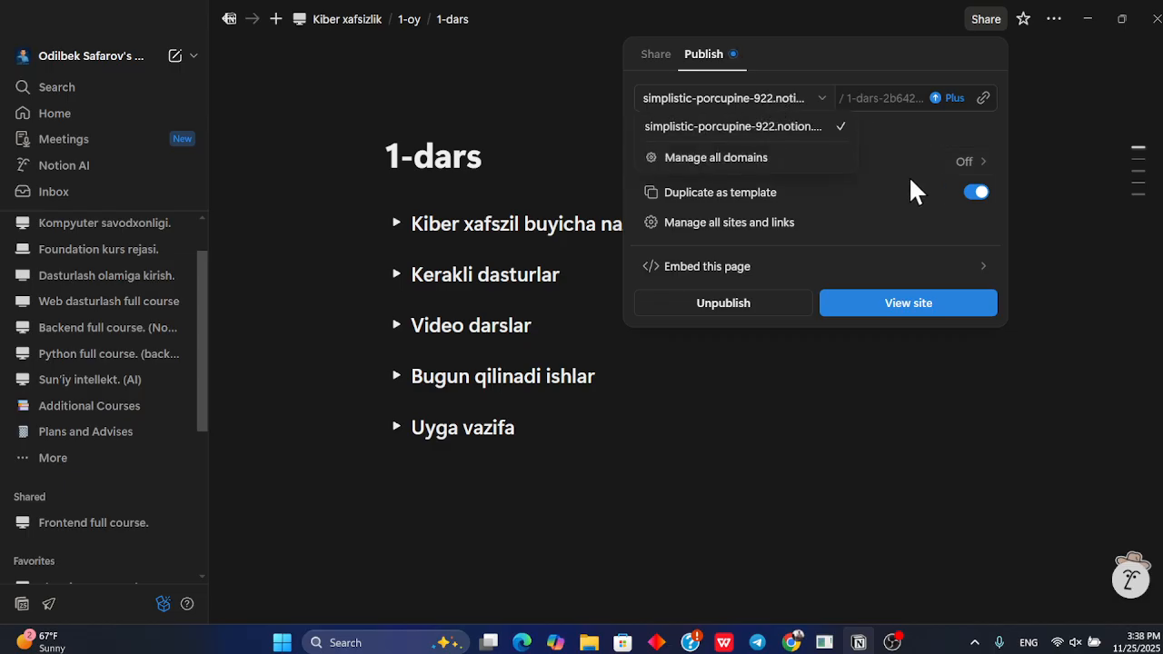
left_click(586, 117)
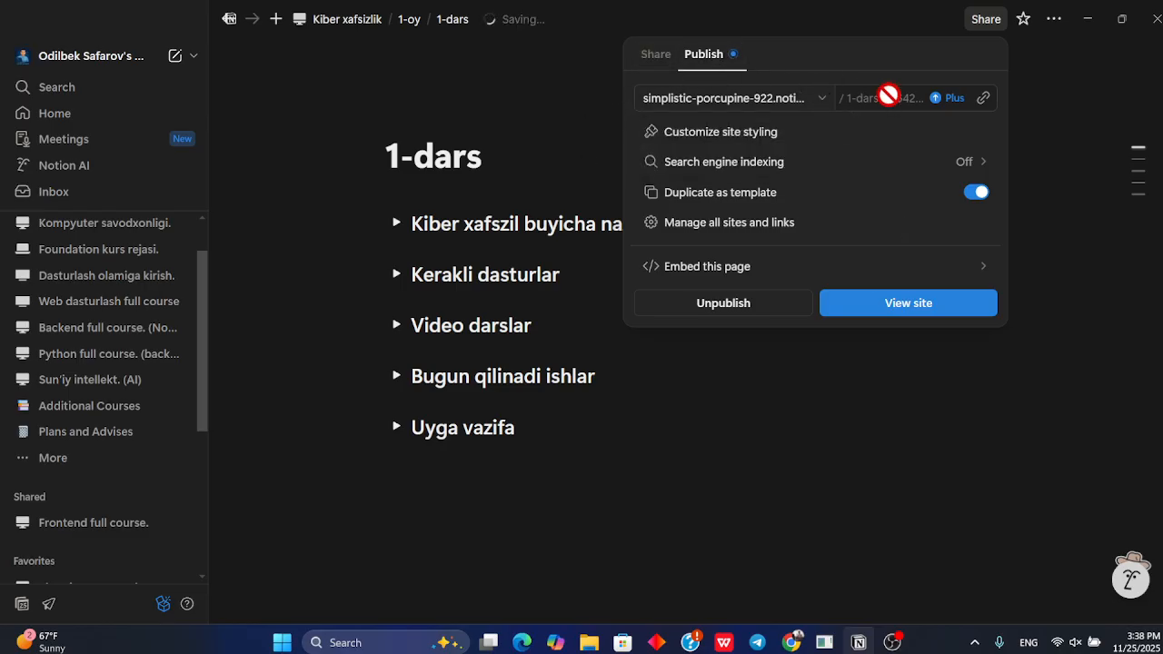
left_click(983, 99)
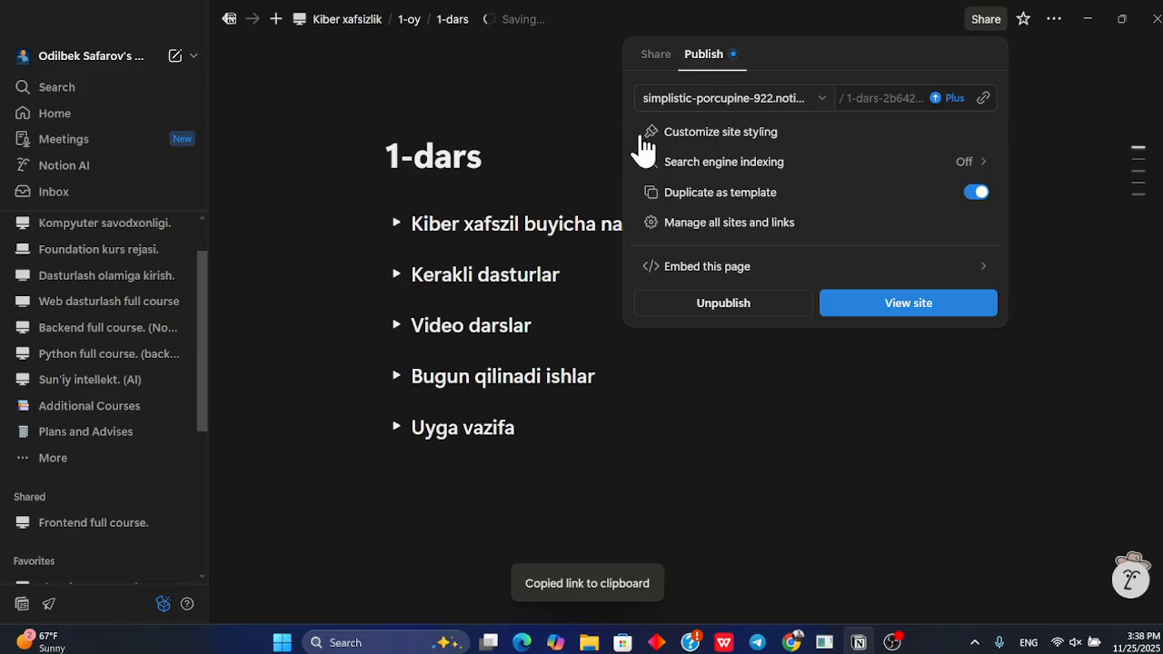
Open the copied 1-dars link in a new browser tab
key("alt+Tab")
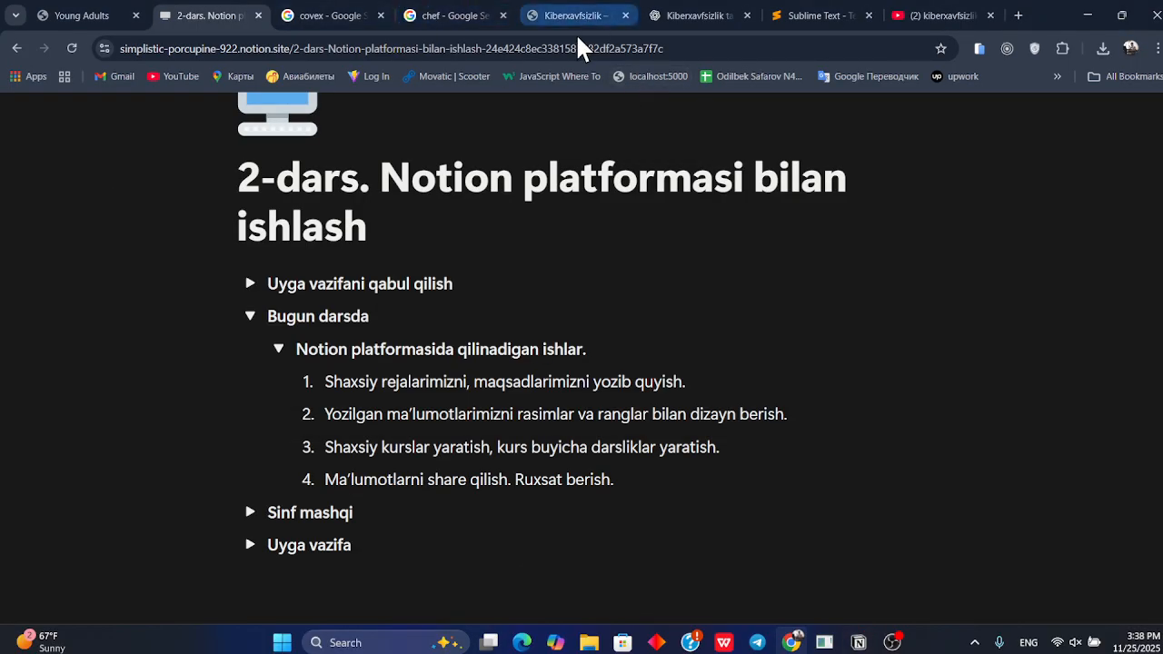
left_click(1017, 16)
key("ctrl+v")
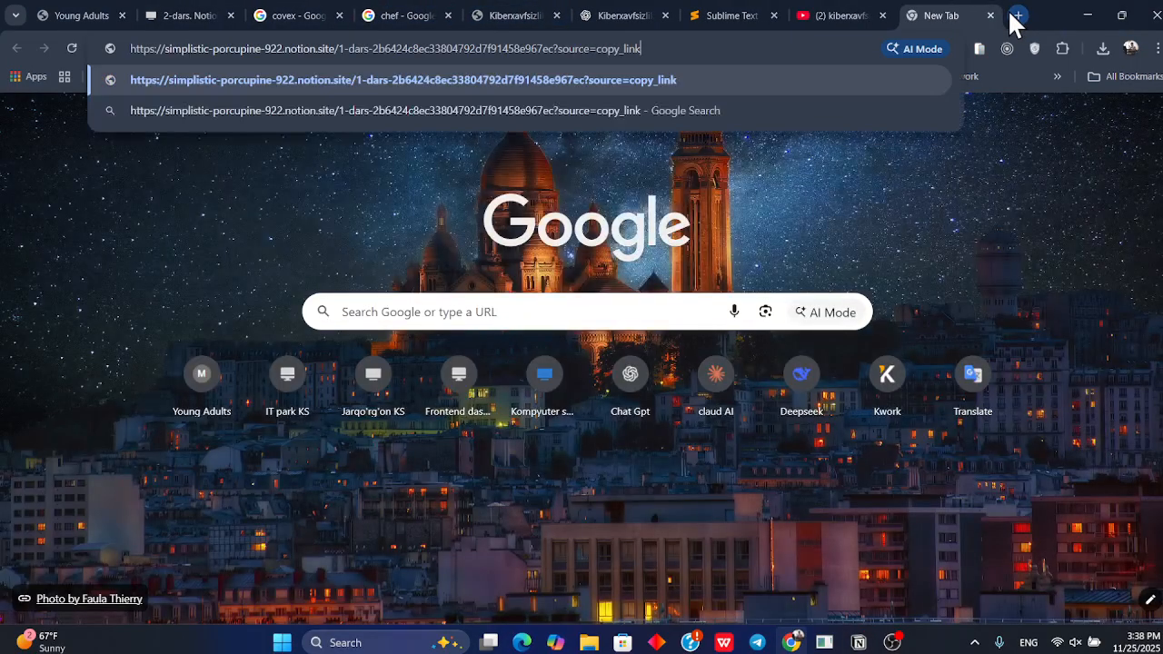
key("Return")
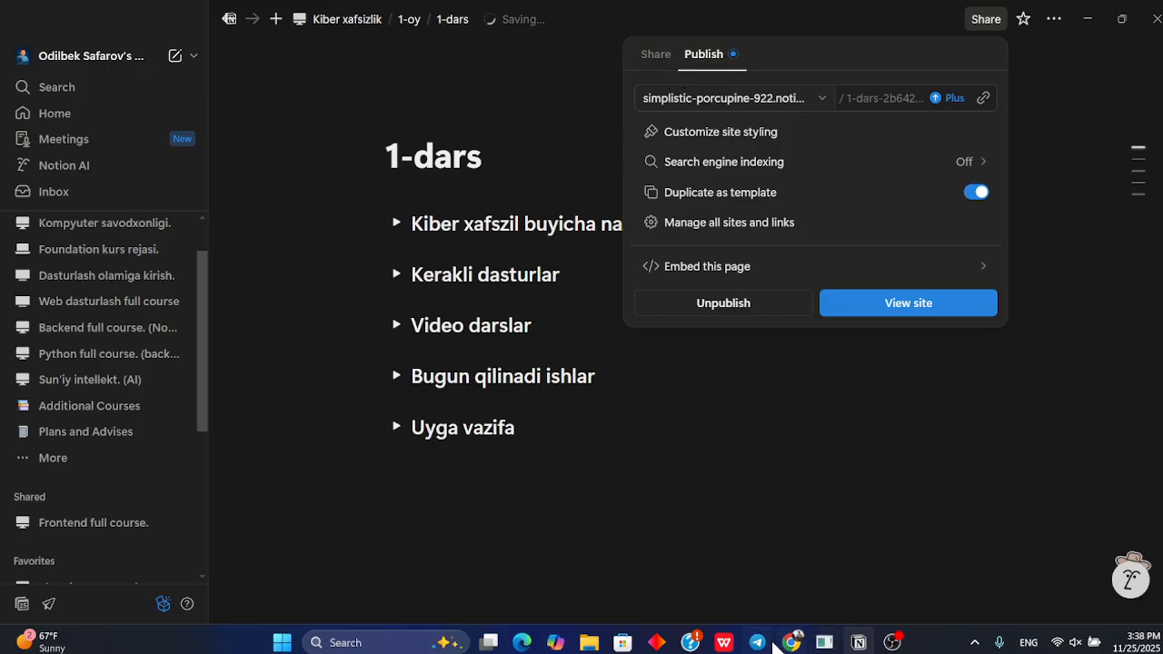
left_click(1099, 9)
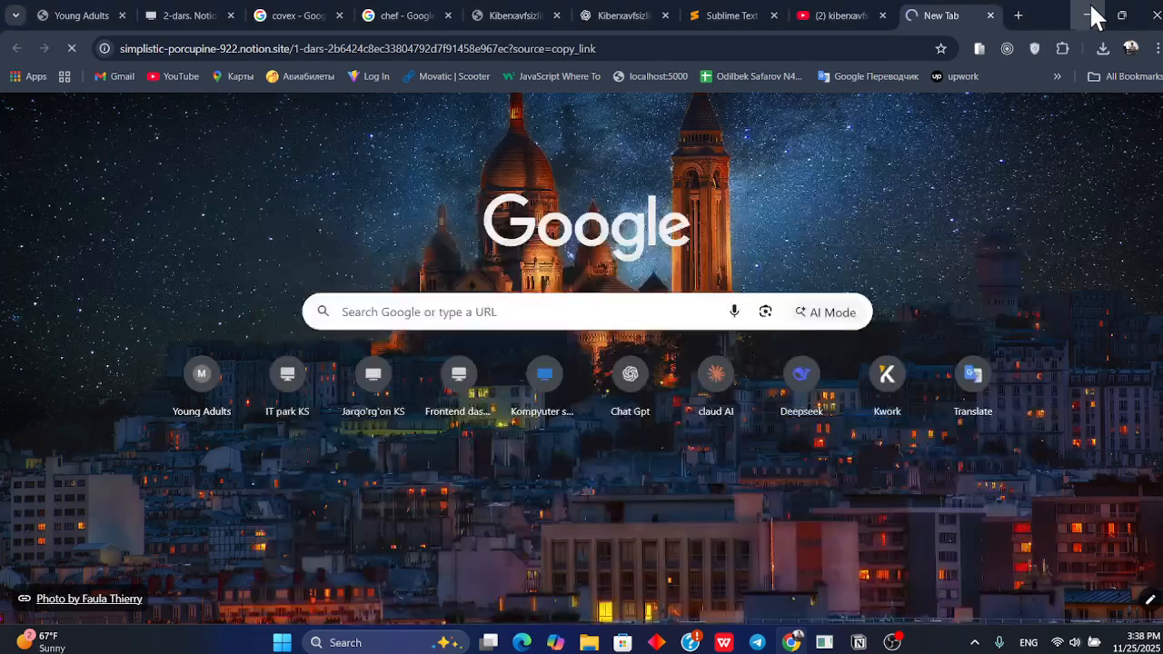
left_click(1089, 9)
left_click(1081, 9)
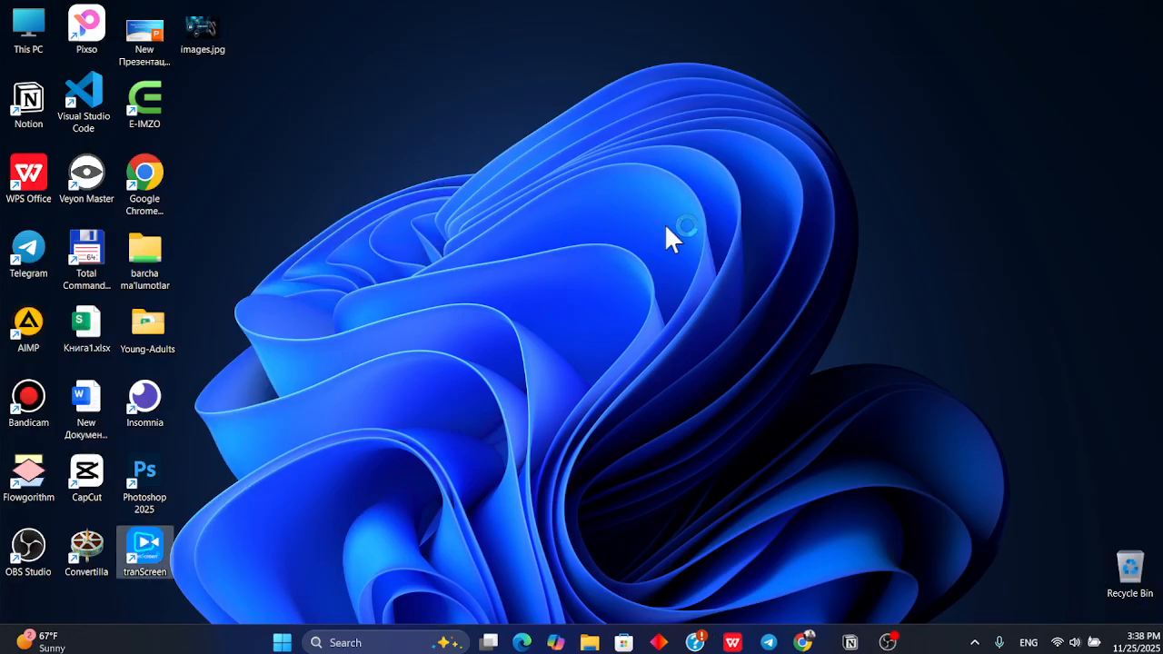
key("alt+Tab")
key("alt+Tab")
left_click(201, 13)
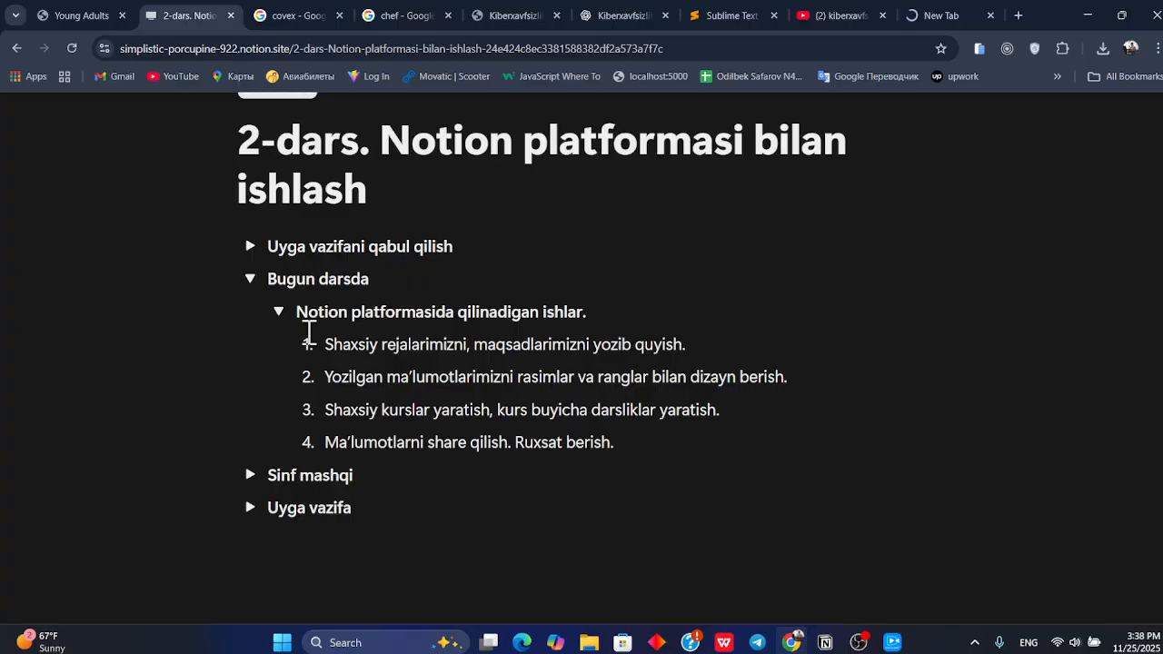
key("alt+Tab")
key("alt+Tab")
key("Tab")
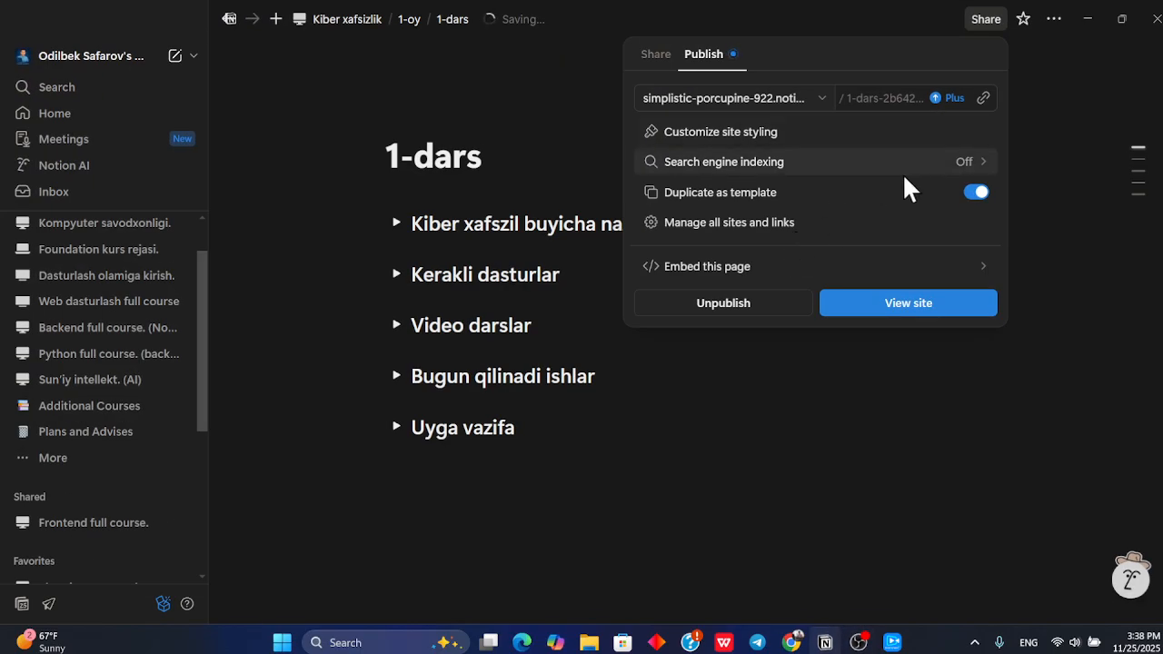
left_click(893, 642)
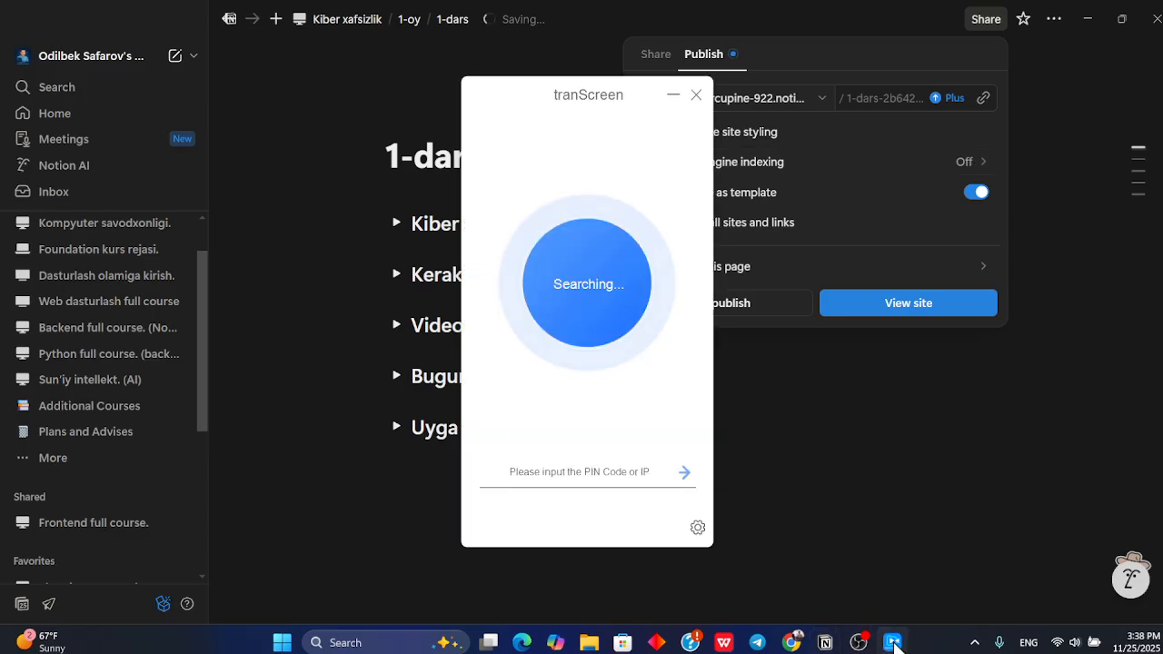
left_click_drag(519, 260, 545, 248)
left_click_drag(564, 107, 440, 98)
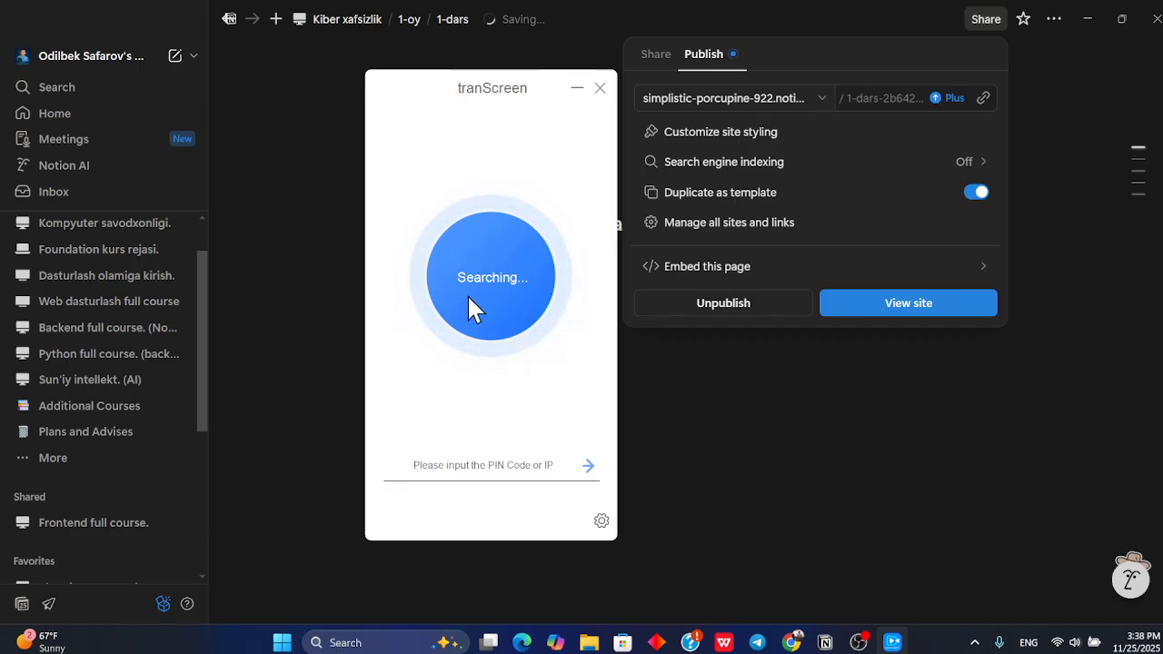
left_click(675, 409)
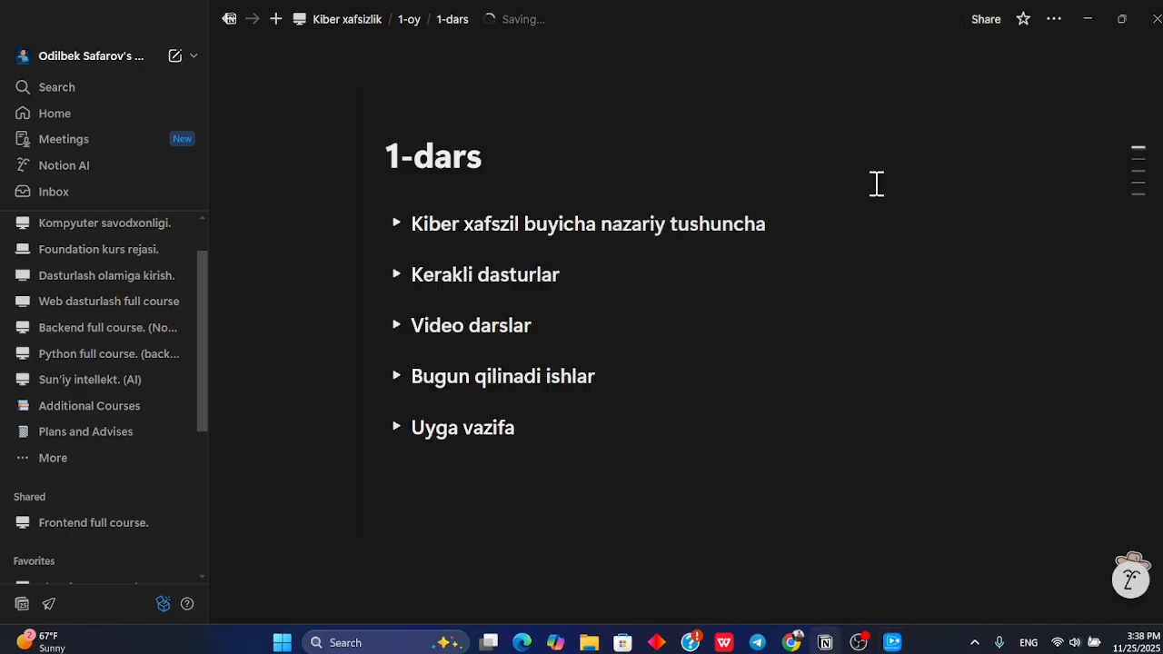
Return to the browser tab loading the published 1-dars page
key("alt+Tab")
key("alt+Tab")
key("alt+Tab")
left_click(941, 19)
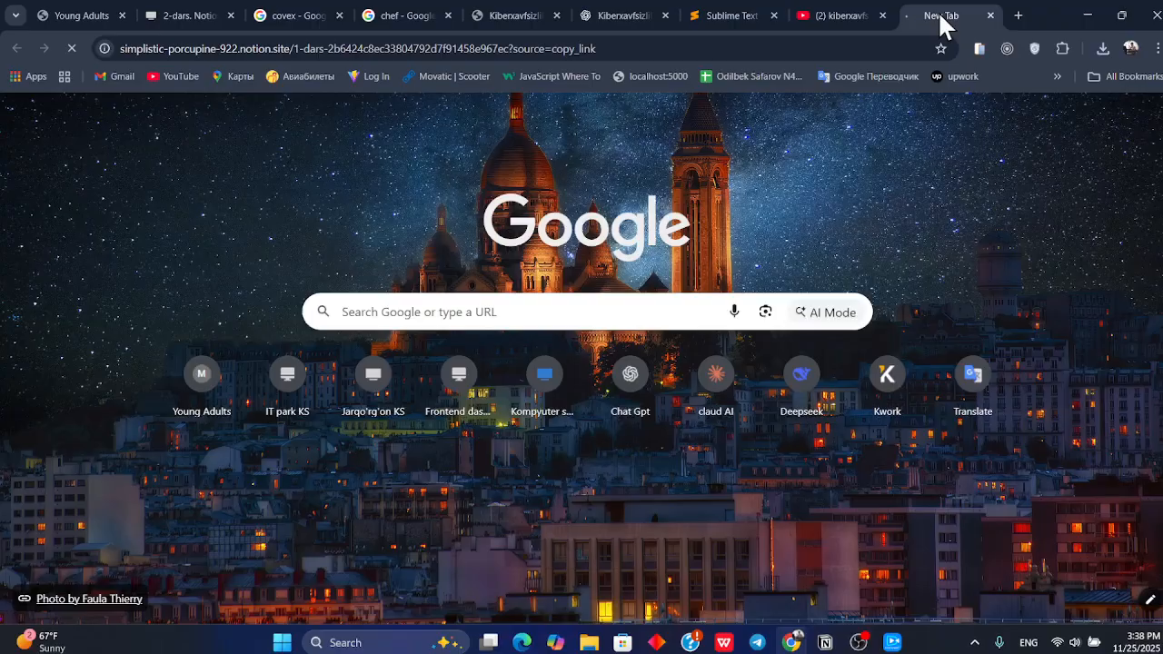
Try to change the 1-dars page's general access setting in the sharing options
key("alt+Tab")
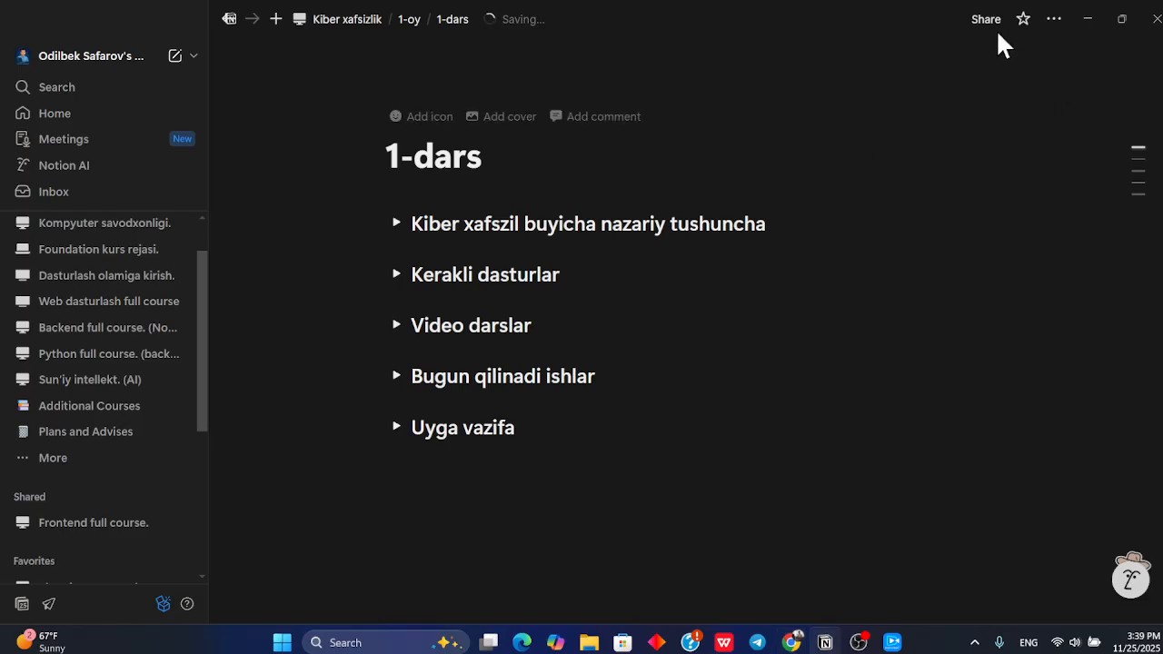
left_click(985, 20)
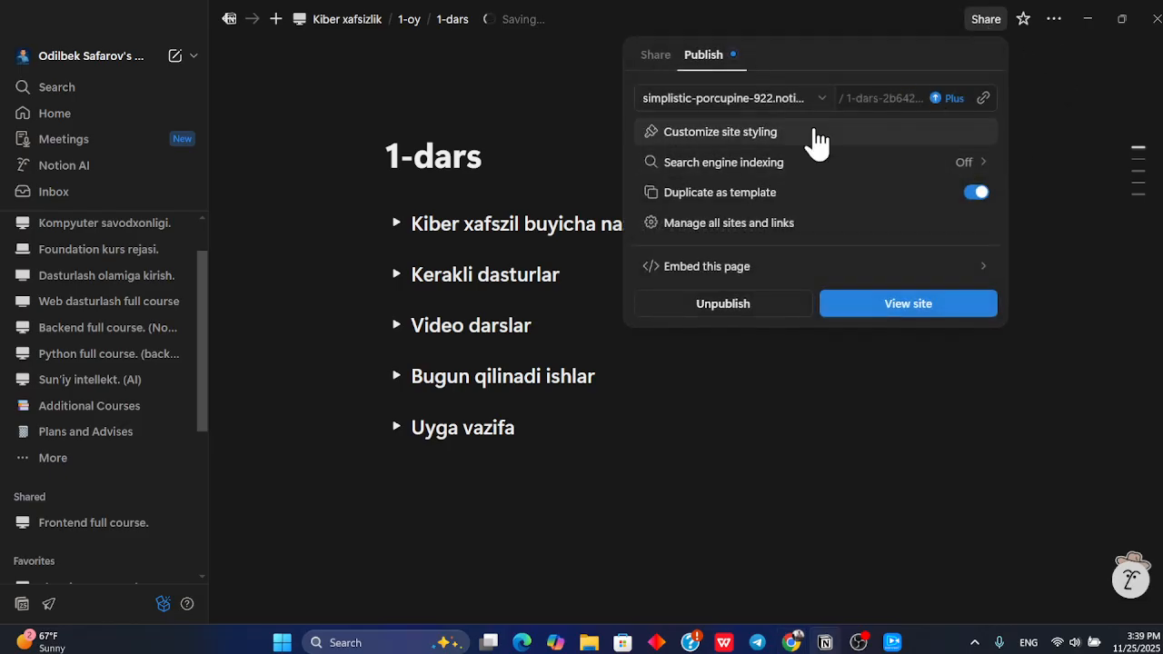
left_click(653, 57)
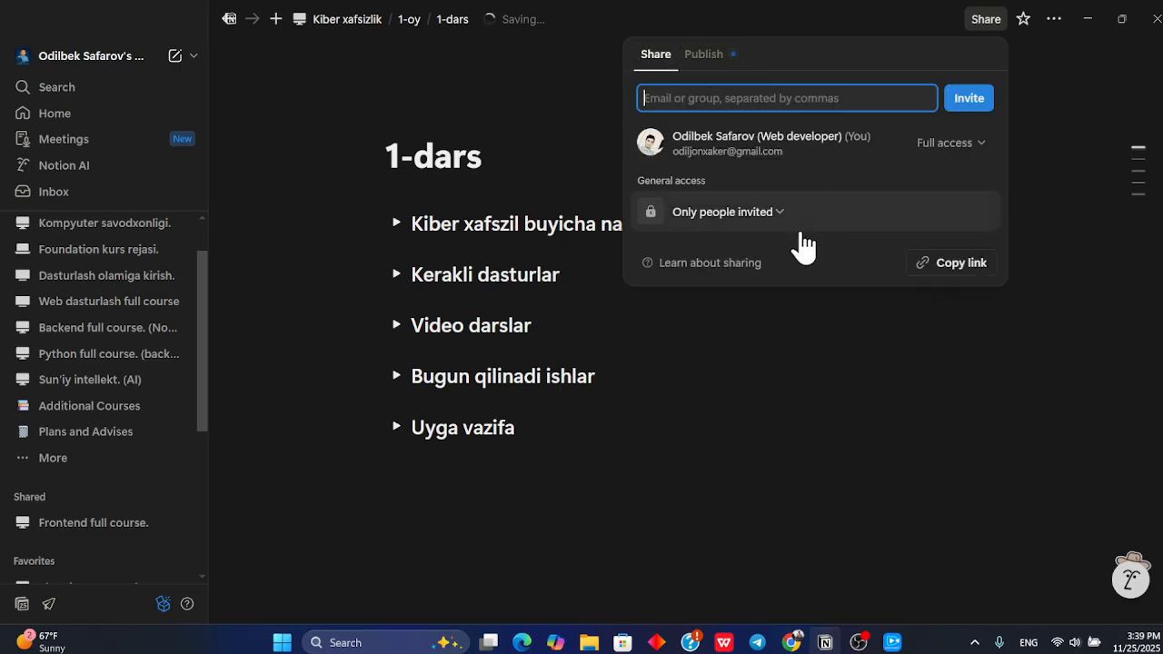
left_click(785, 212)
left_click(778, 214)
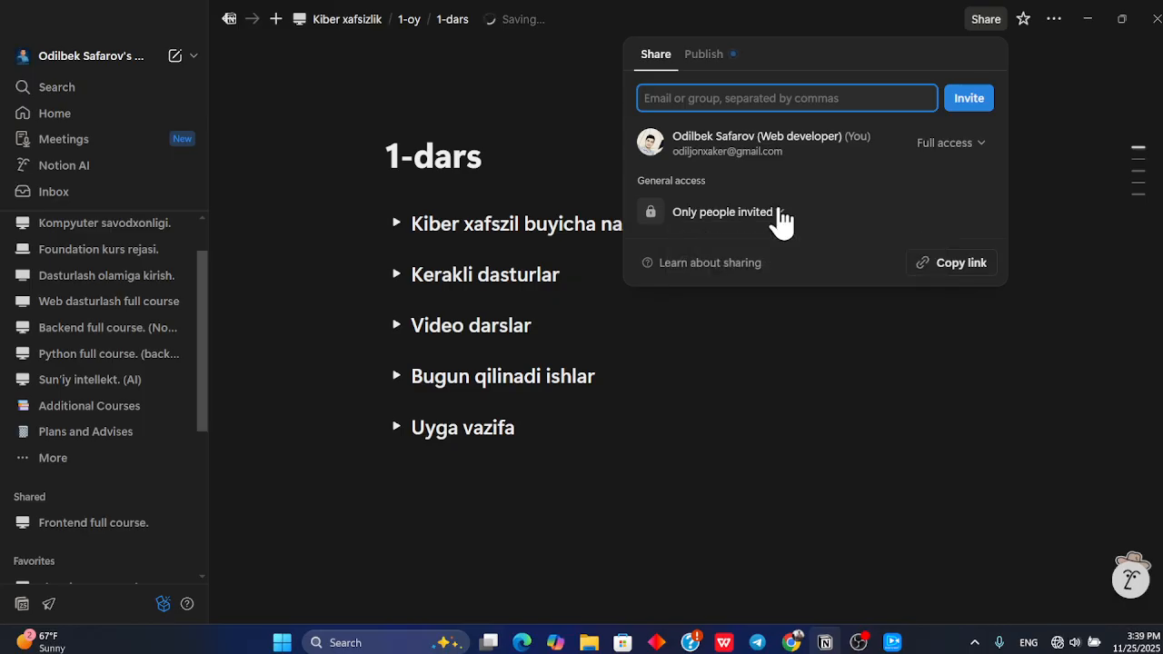
left_click(768, 395)
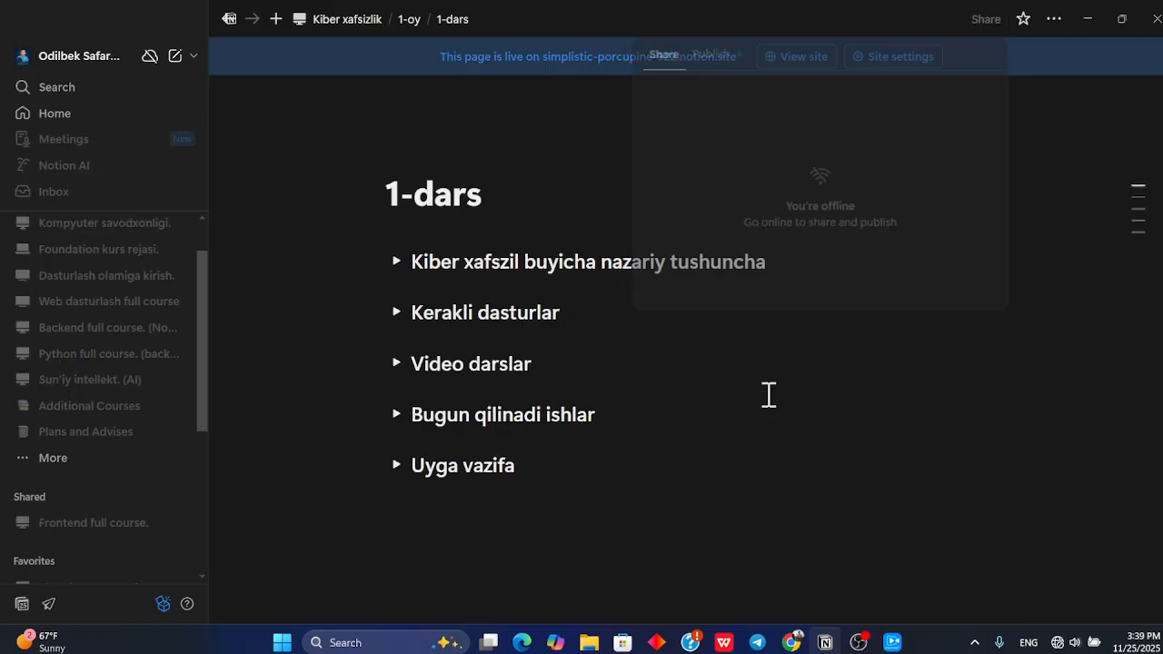